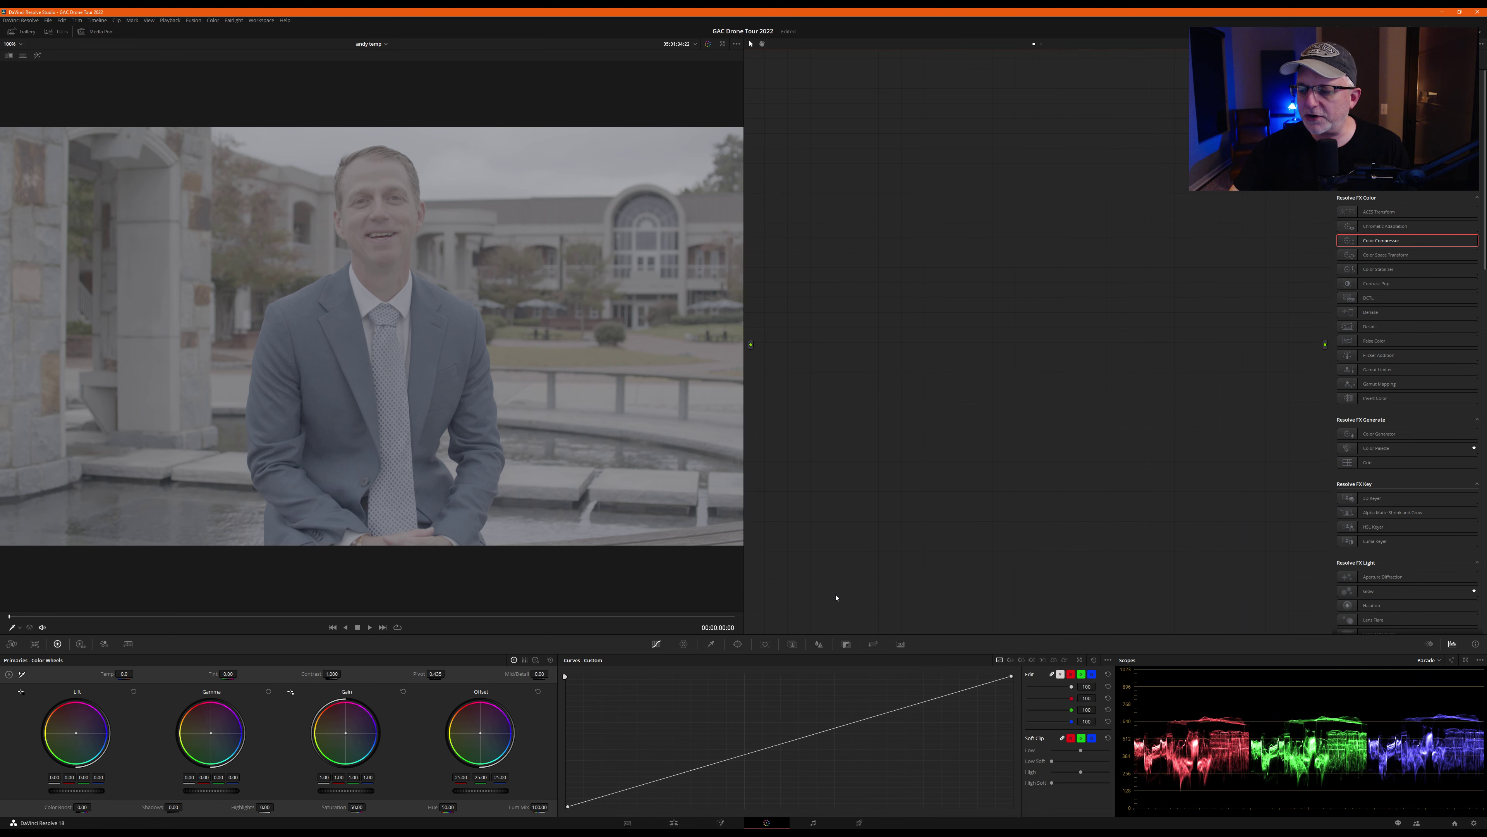
# - Add a first serial node, move it down-left, and give it a label
pyautogui.hotkey('alt', 's')
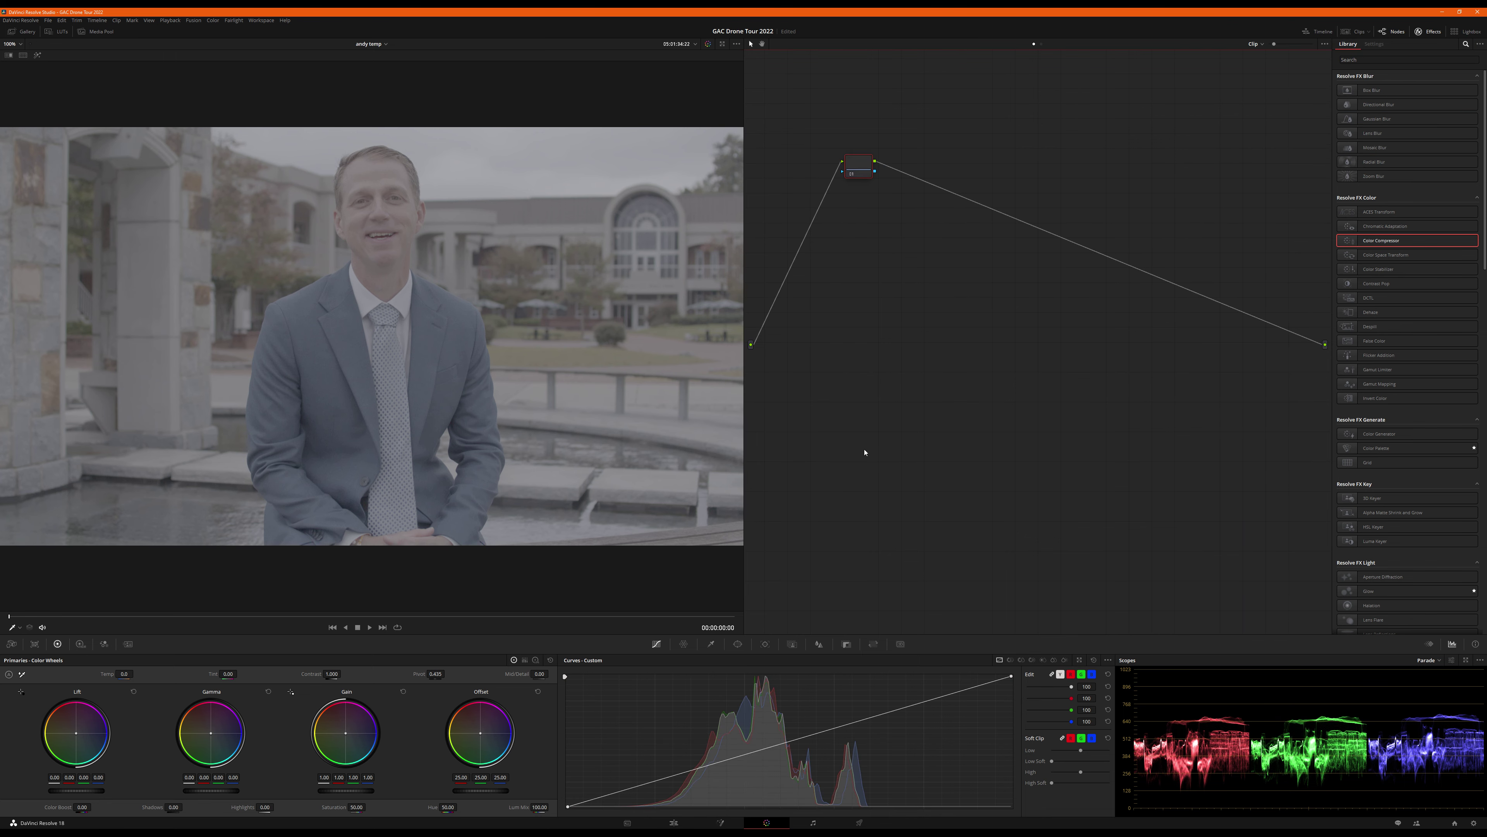
pyautogui.moveTo(862, 163); pyautogui.dragTo(808, 298)
pyautogui.rightClick(808, 297)
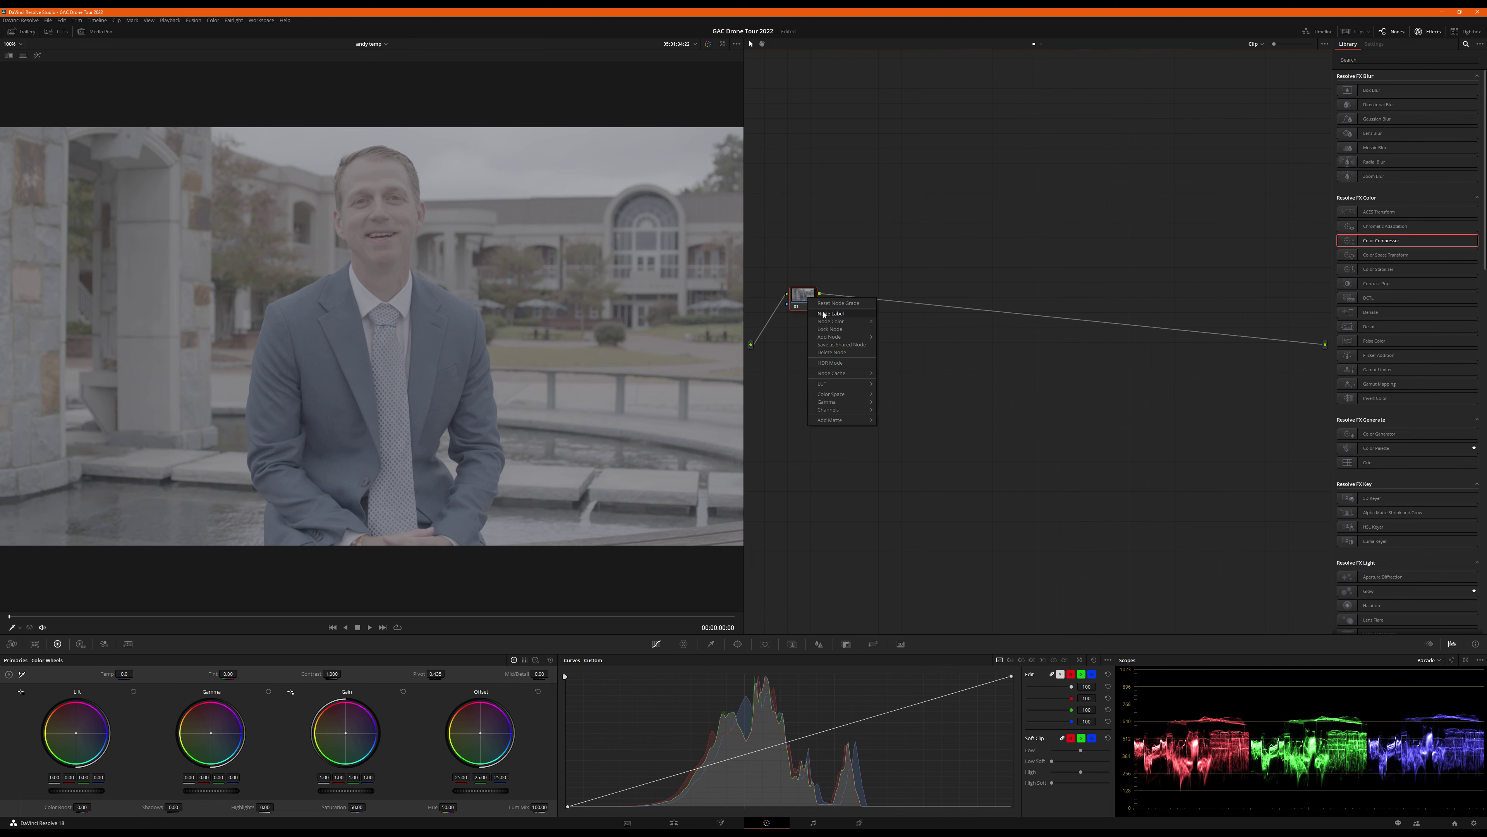
pyautogui.click(826, 319)
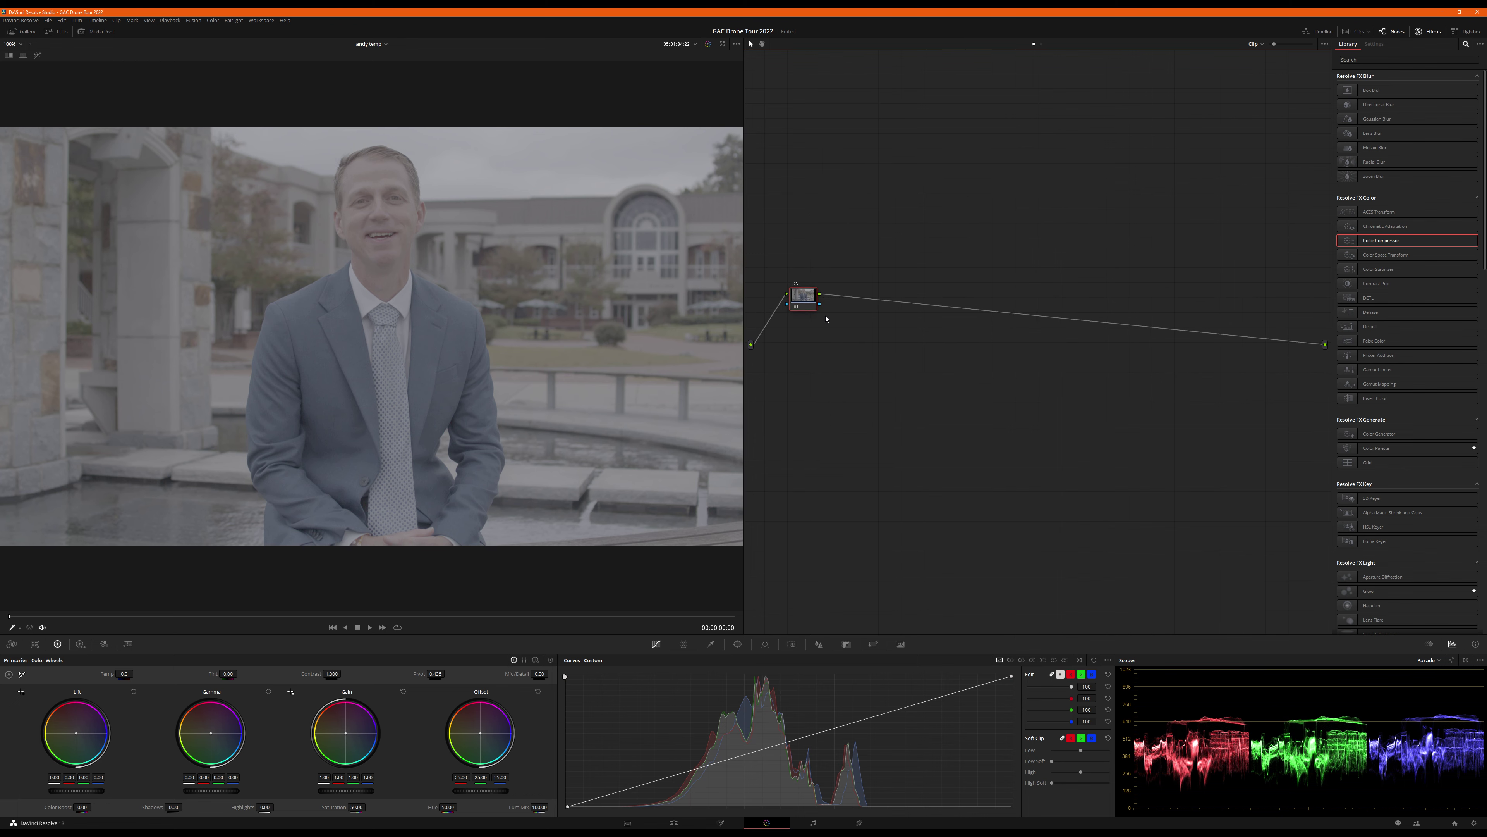
# - Apply 1-frame temporal noise reduction with threshold 10 and spatial 0.2, then add a second node
pyautogui.click(128, 644)
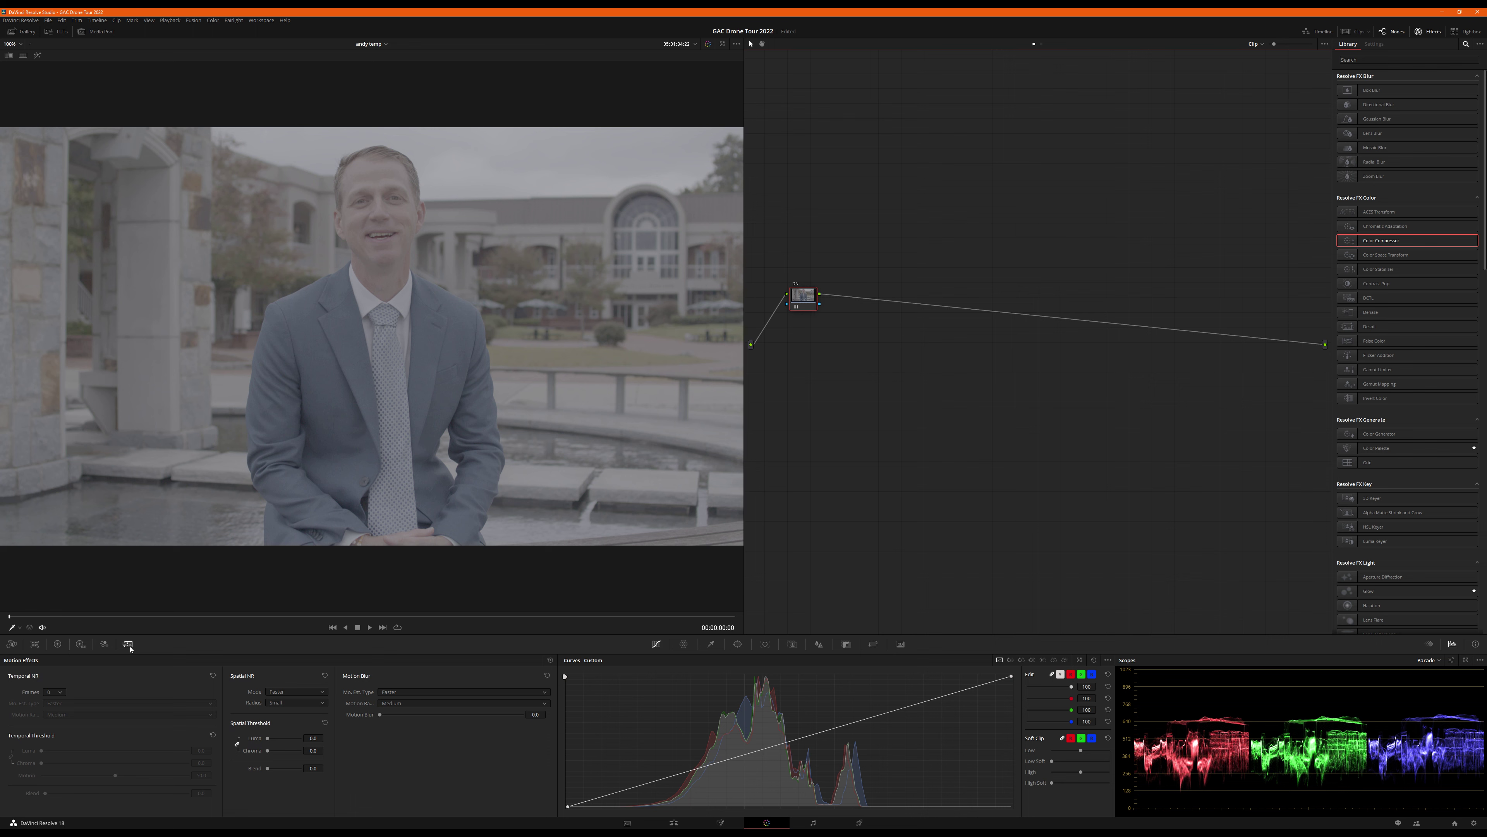
pyautogui.click(56, 692)
pyautogui.click(51, 710)
pyautogui.click(200, 750)
pyautogui.write('10')
pyautogui.press('Return')
pyautogui.moveTo(314, 737); pyautogui.dragTo(315, 738)
pyautogui.moveTo(806, 292); pyautogui.dragTo(840, 289)
pyautogui.hotkey('alt', 's')
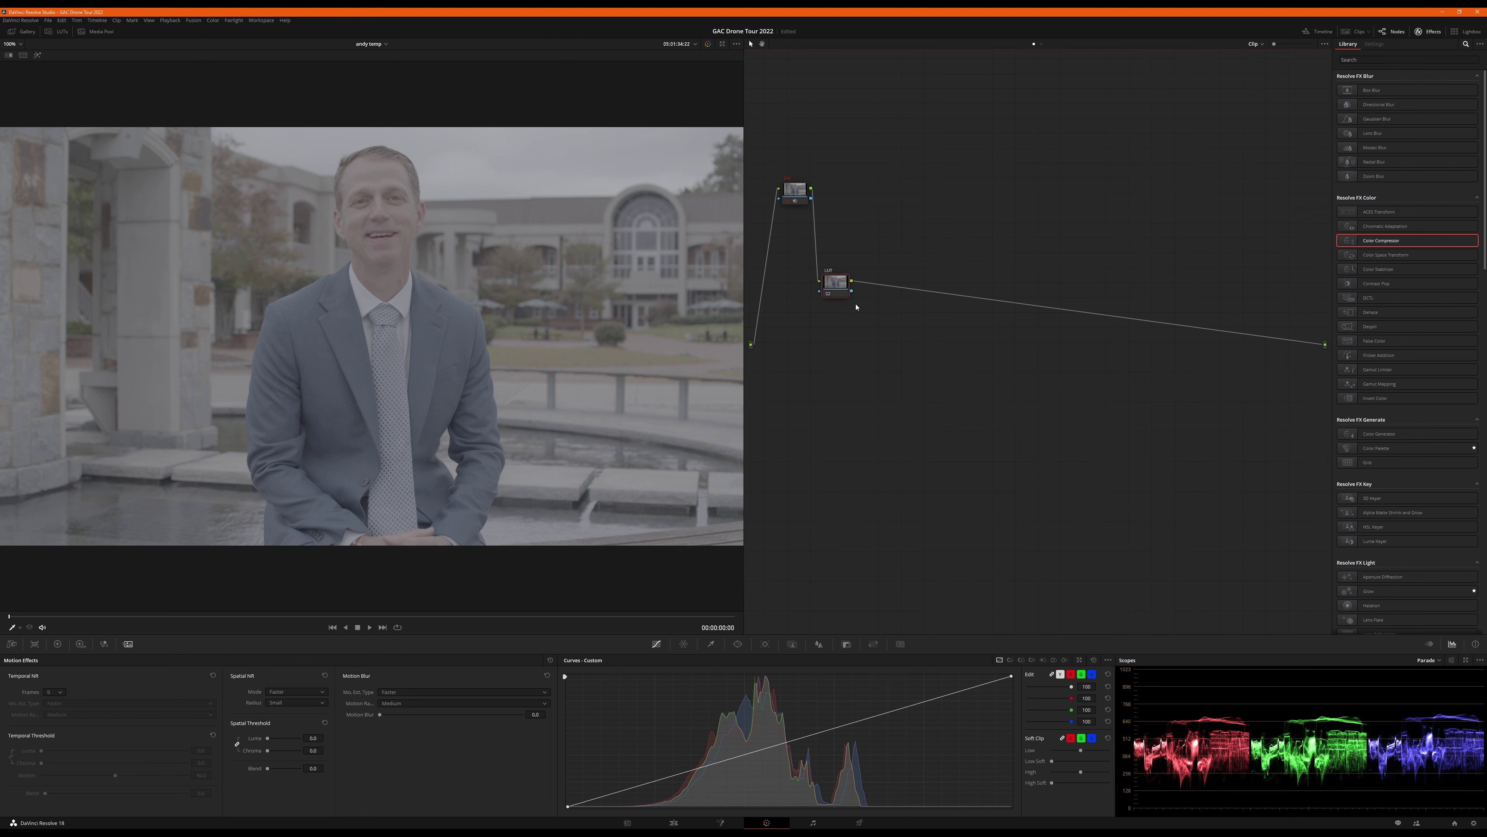
# - Apply the Blackmagic Gen 5 Film to Video LUT on the LUT node, replacing the Extended Video LUT
pyautogui.moveTo(834, 298); pyautogui.dragTo(833, 290)
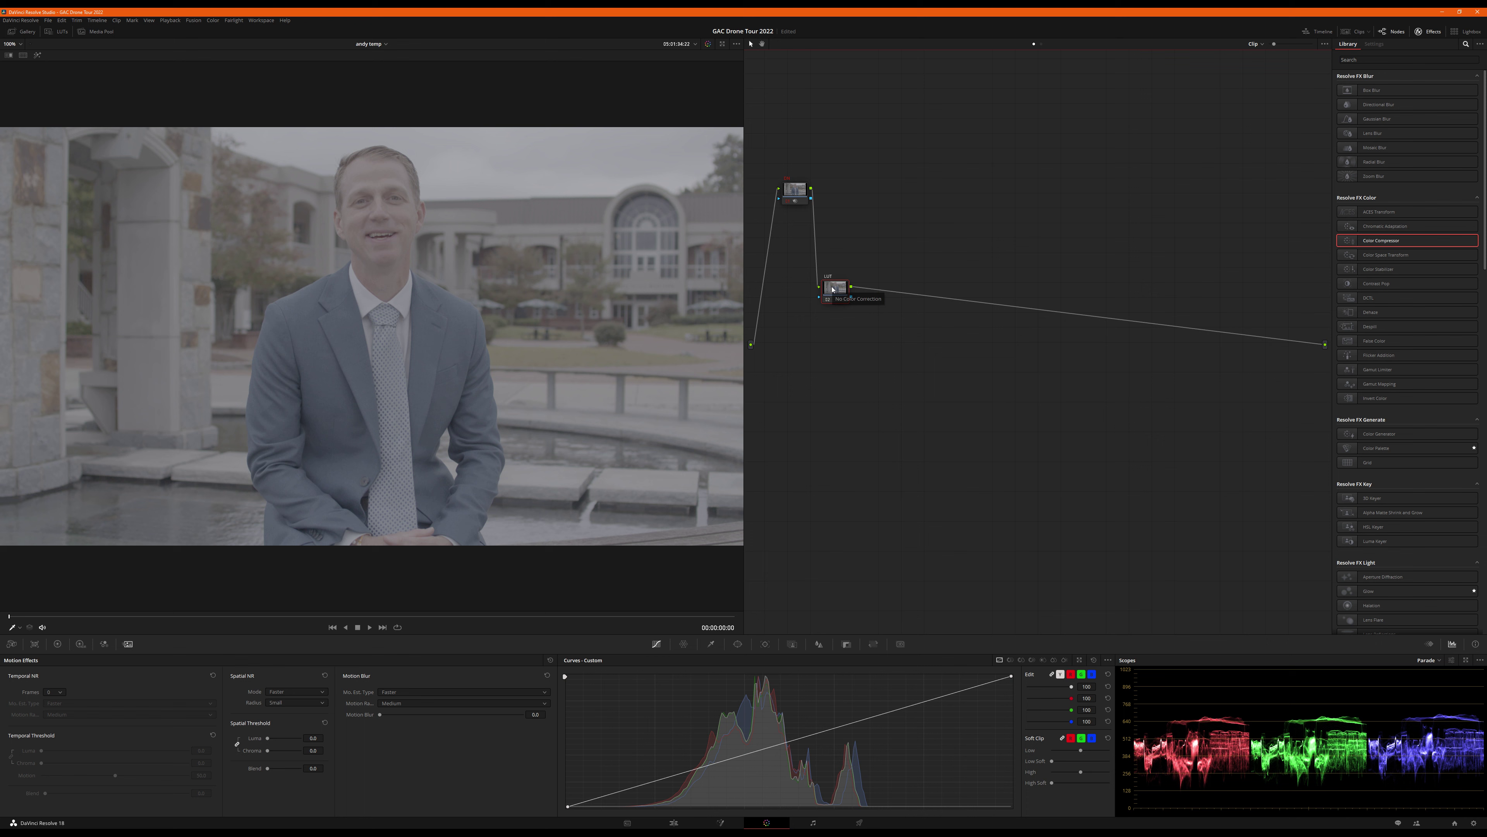
pyautogui.rightClick(831, 289)
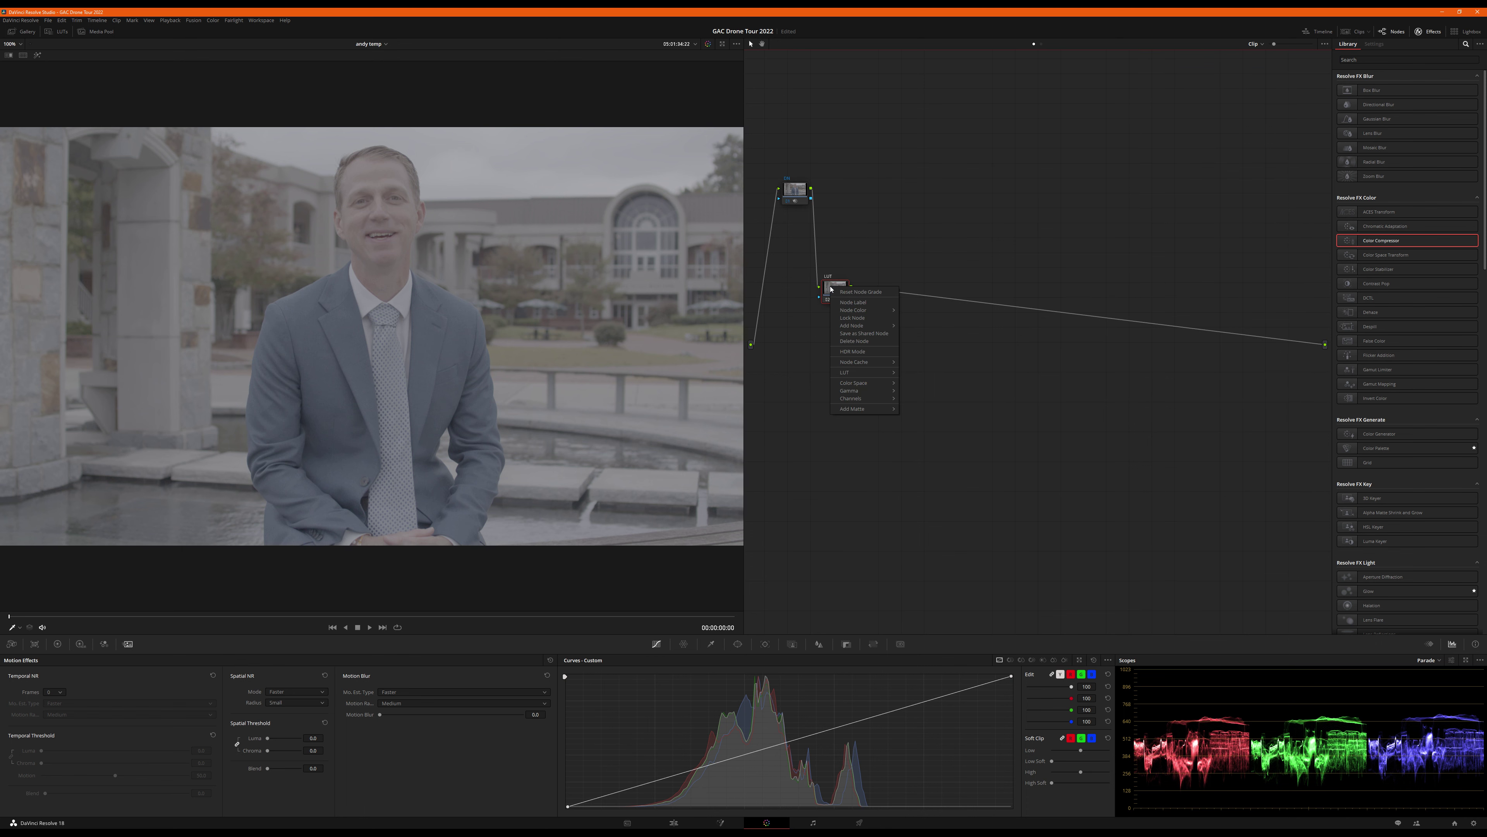
pyautogui.moveTo(847, 371)
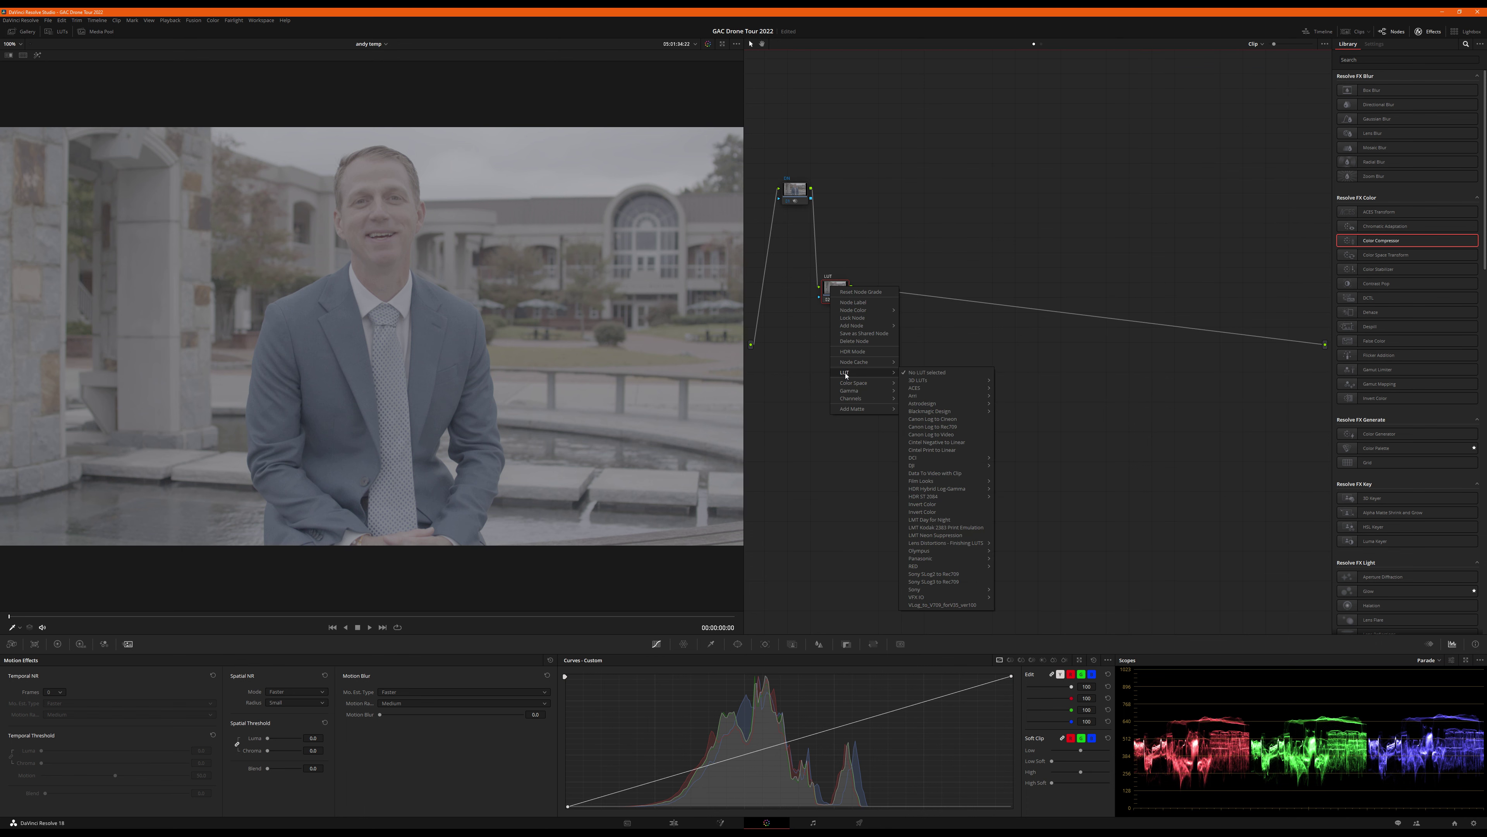
pyautogui.moveTo(960, 412)
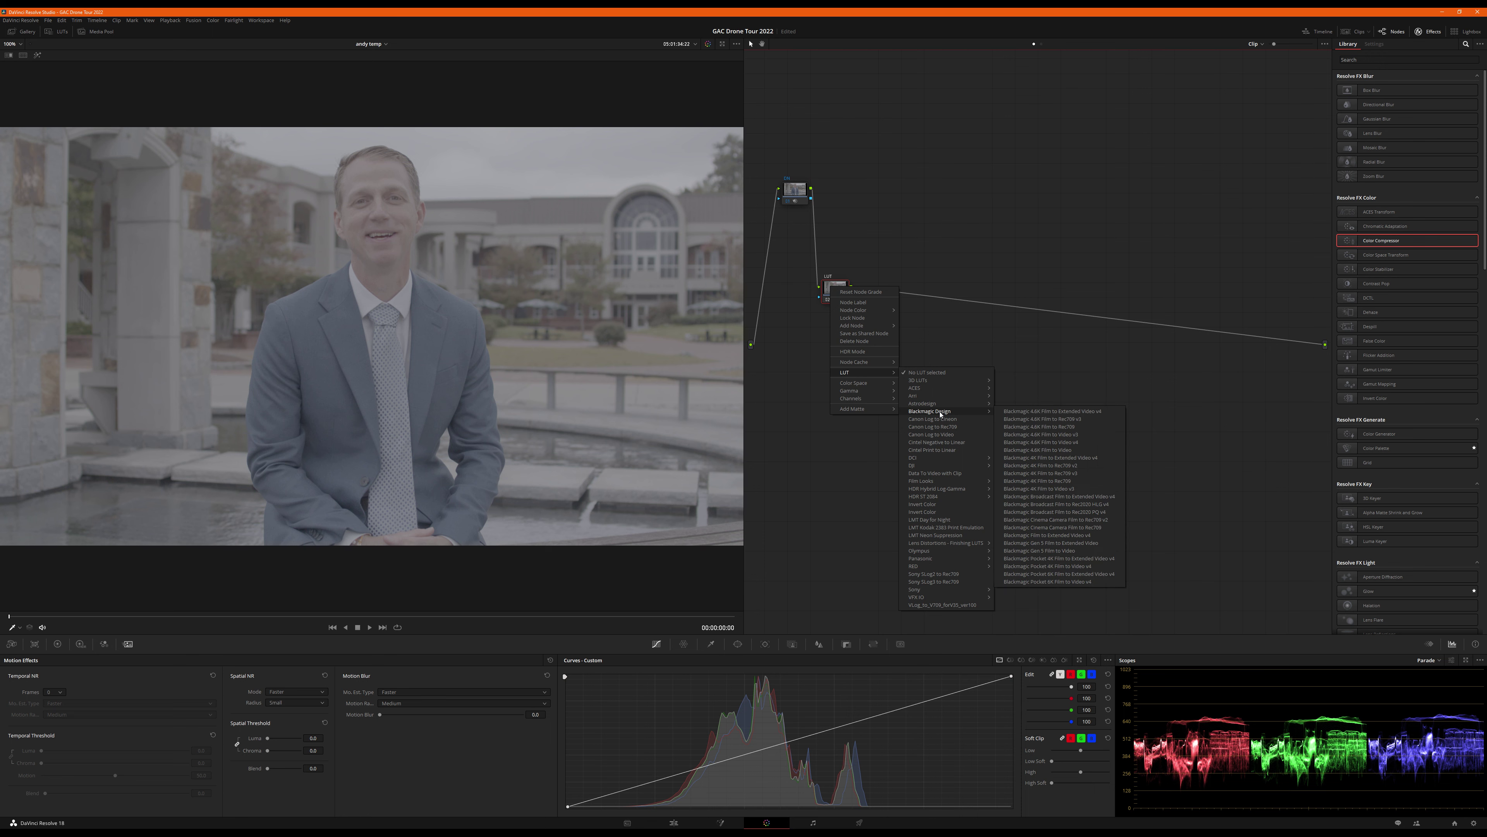
pyautogui.click(1060, 543)
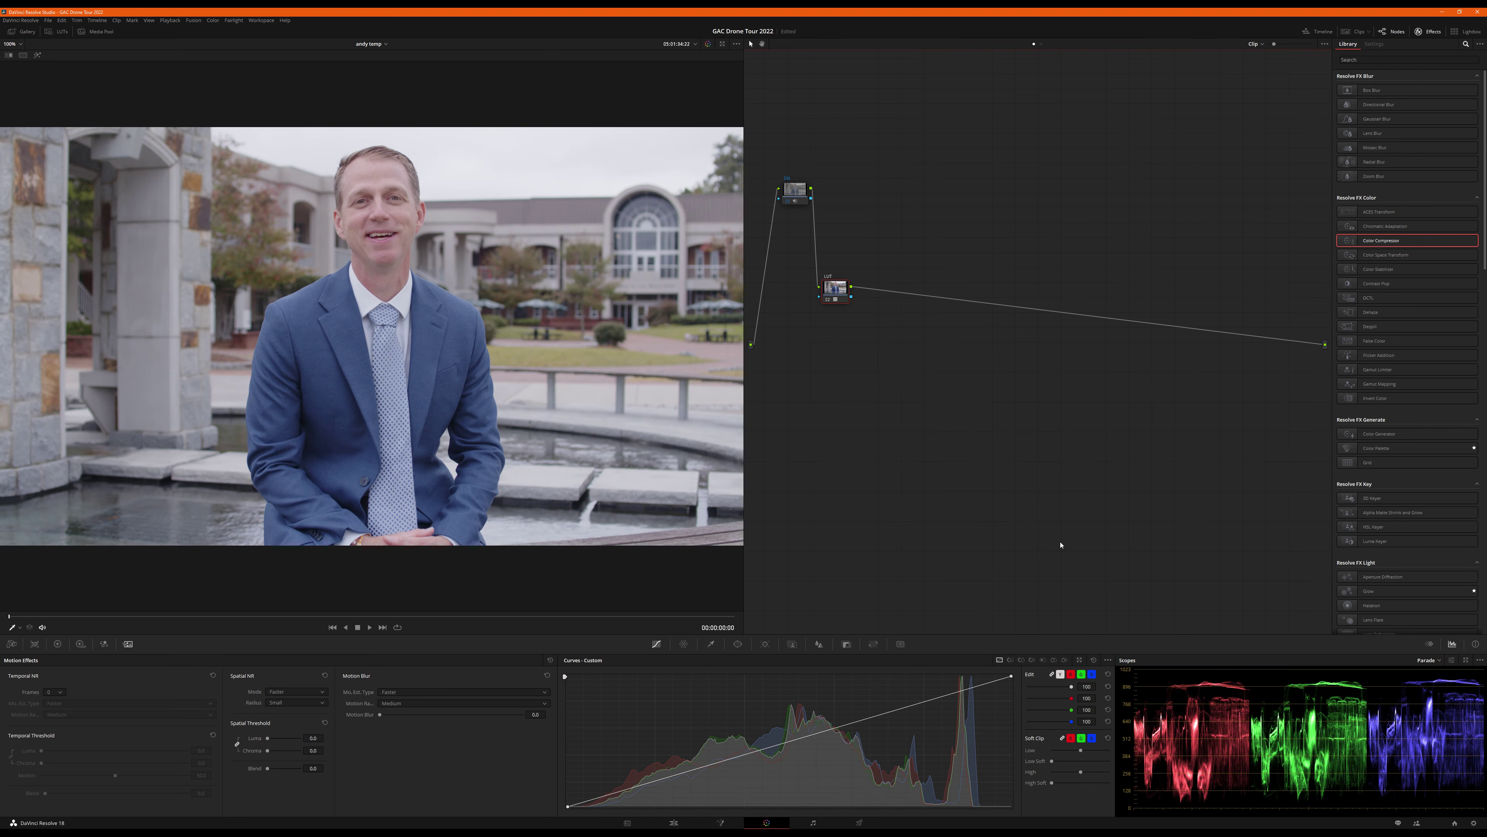
pyautogui.rightClick(836, 290)
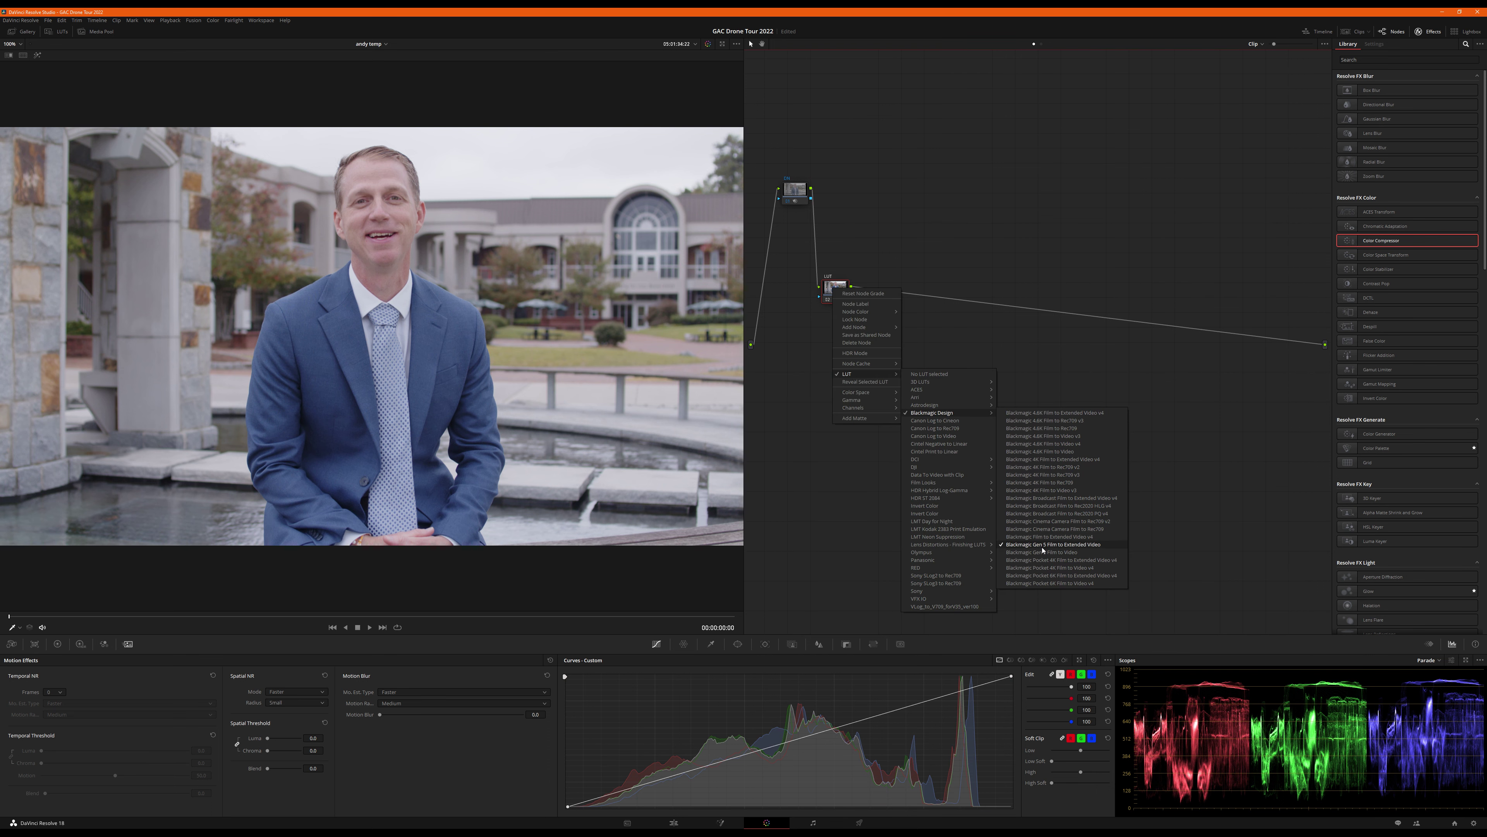
pyautogui.click(1043, 552)
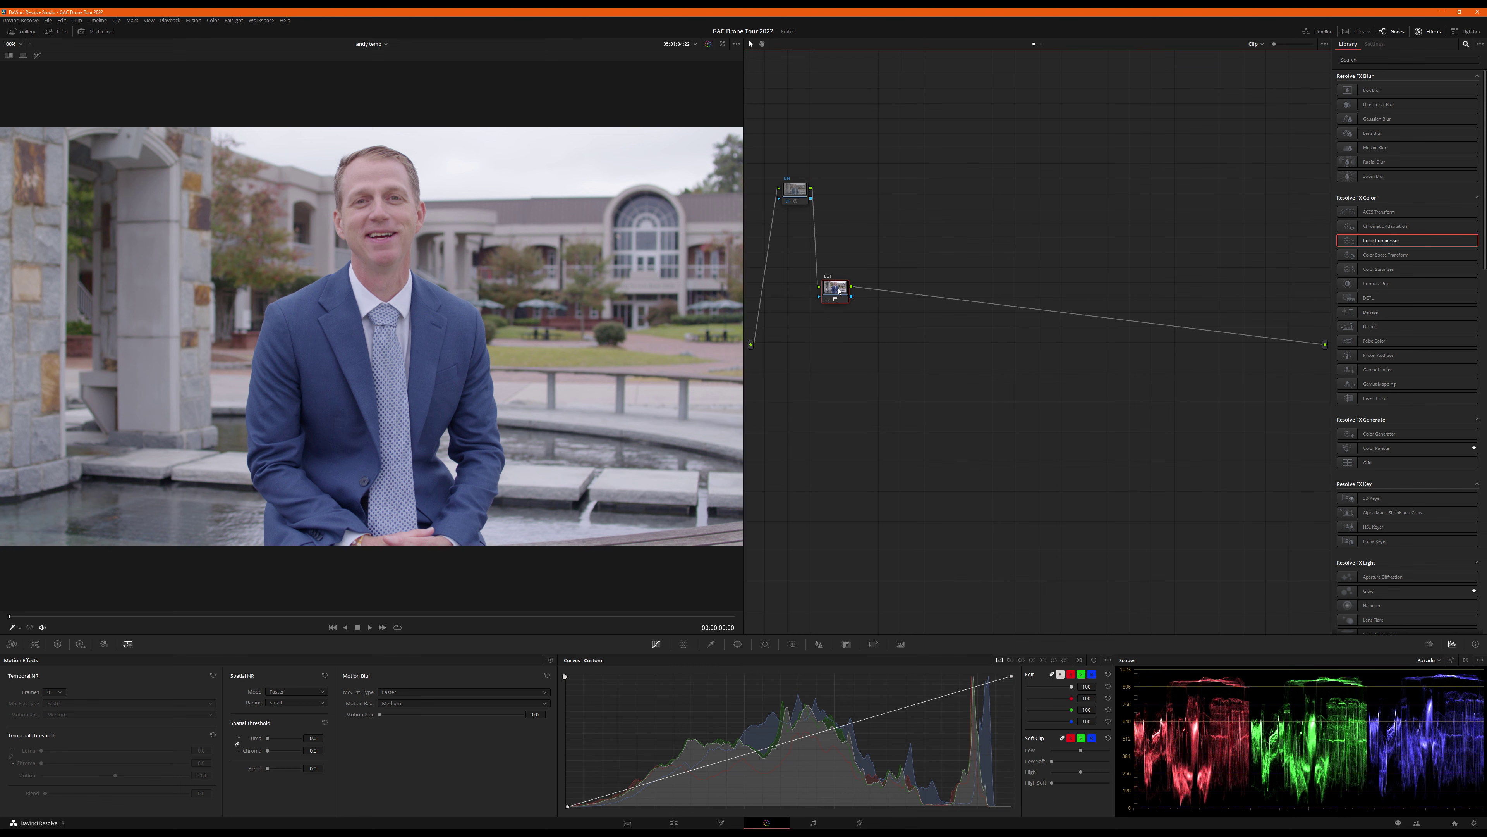
# - Move the LUT node lower and add an Exp node after it
pyautogui.moveTo(838, 291); pyautogui.dragTo(824, 329)
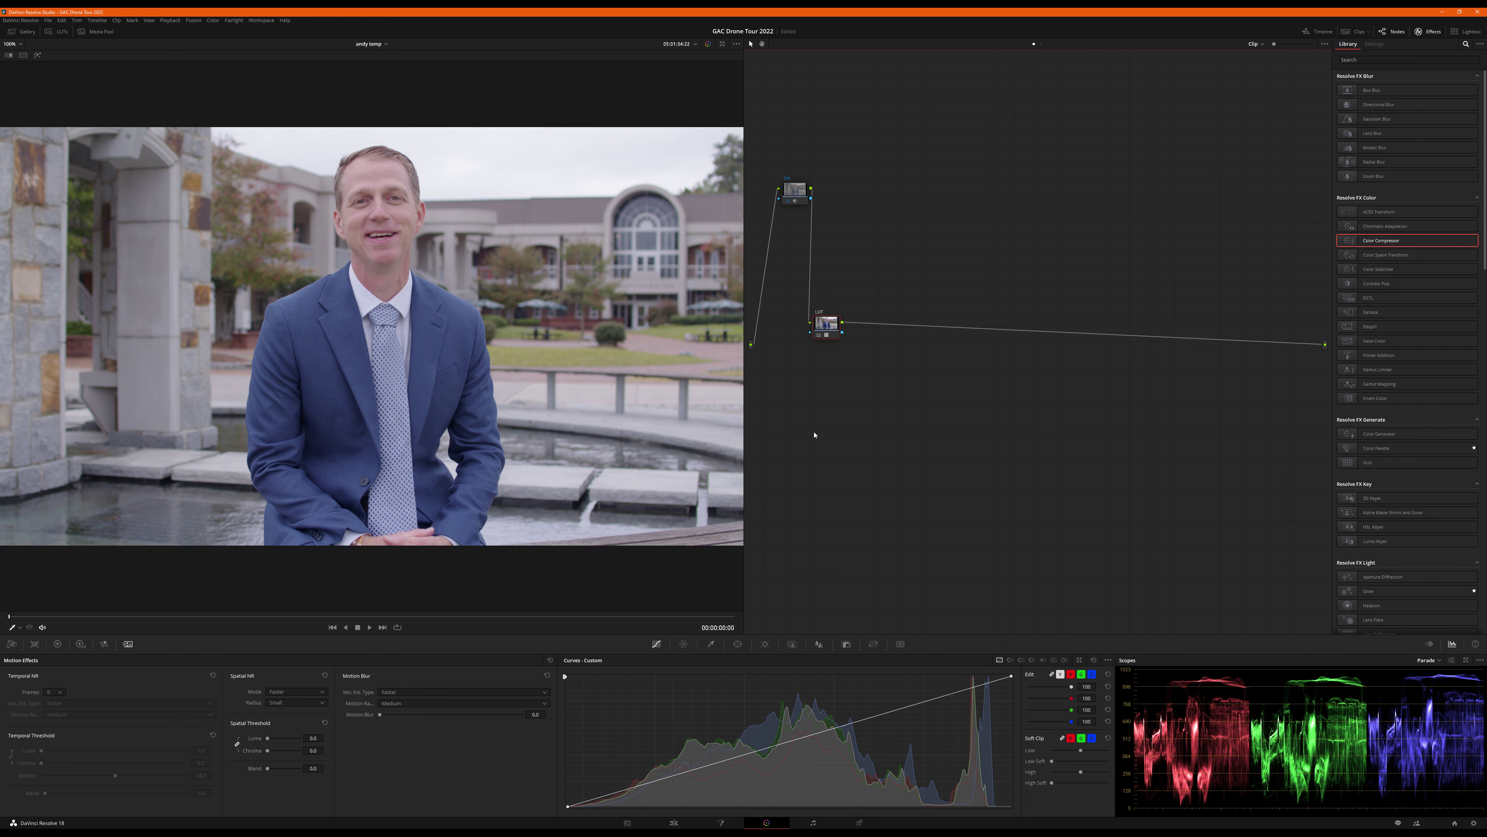
pyautogui.moveTo(825, 326); pyautogui.dragTo(823, 334)
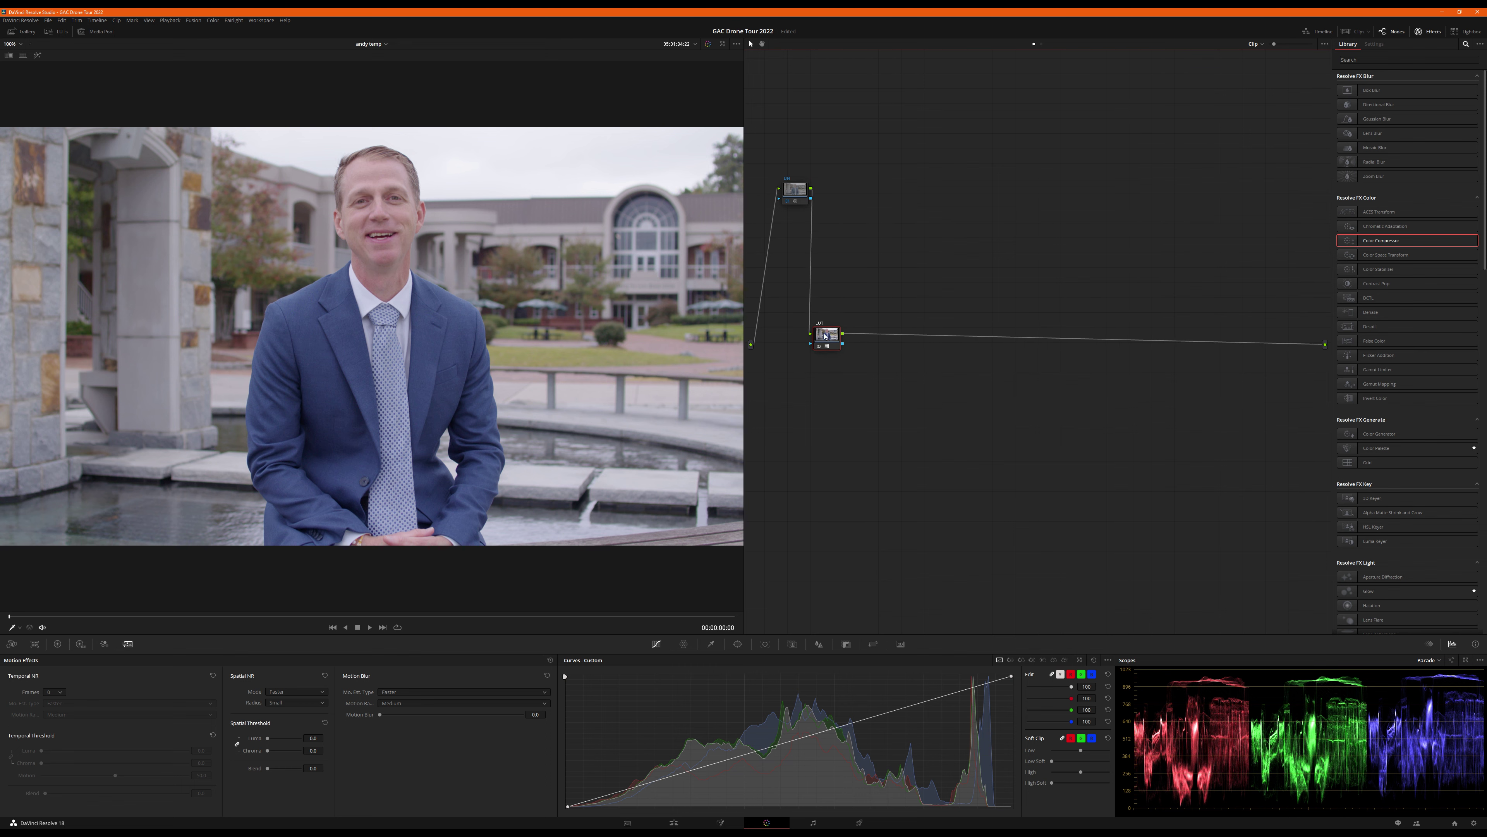
pyautogui.hotkey('alt', 's')
# - Trial a shadow point on the Exp custom curve, remove it, then add a fourth node
pyautogui.click(58, 644)
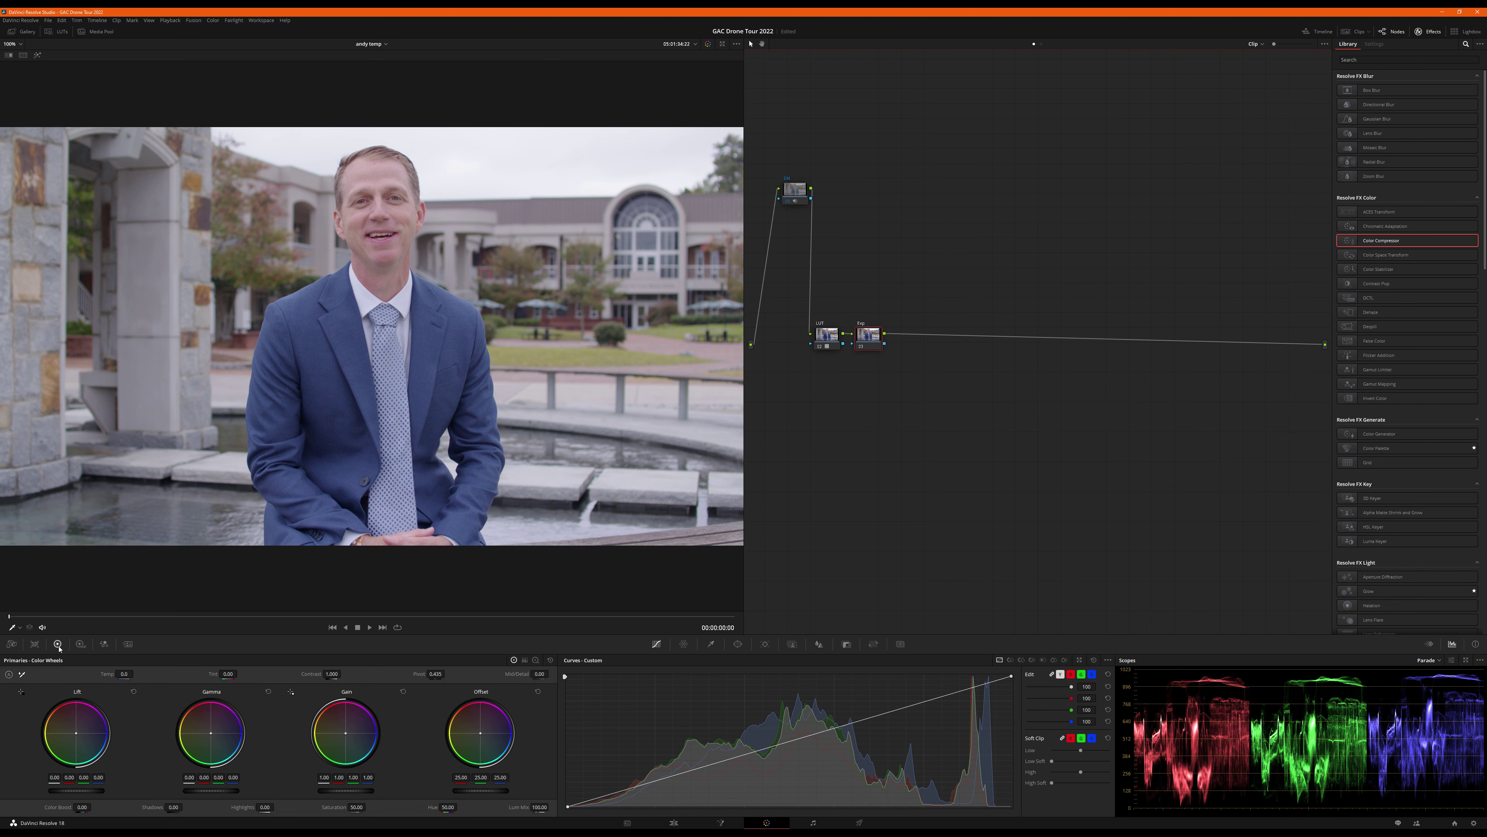
pyautogui.click(878, 713)
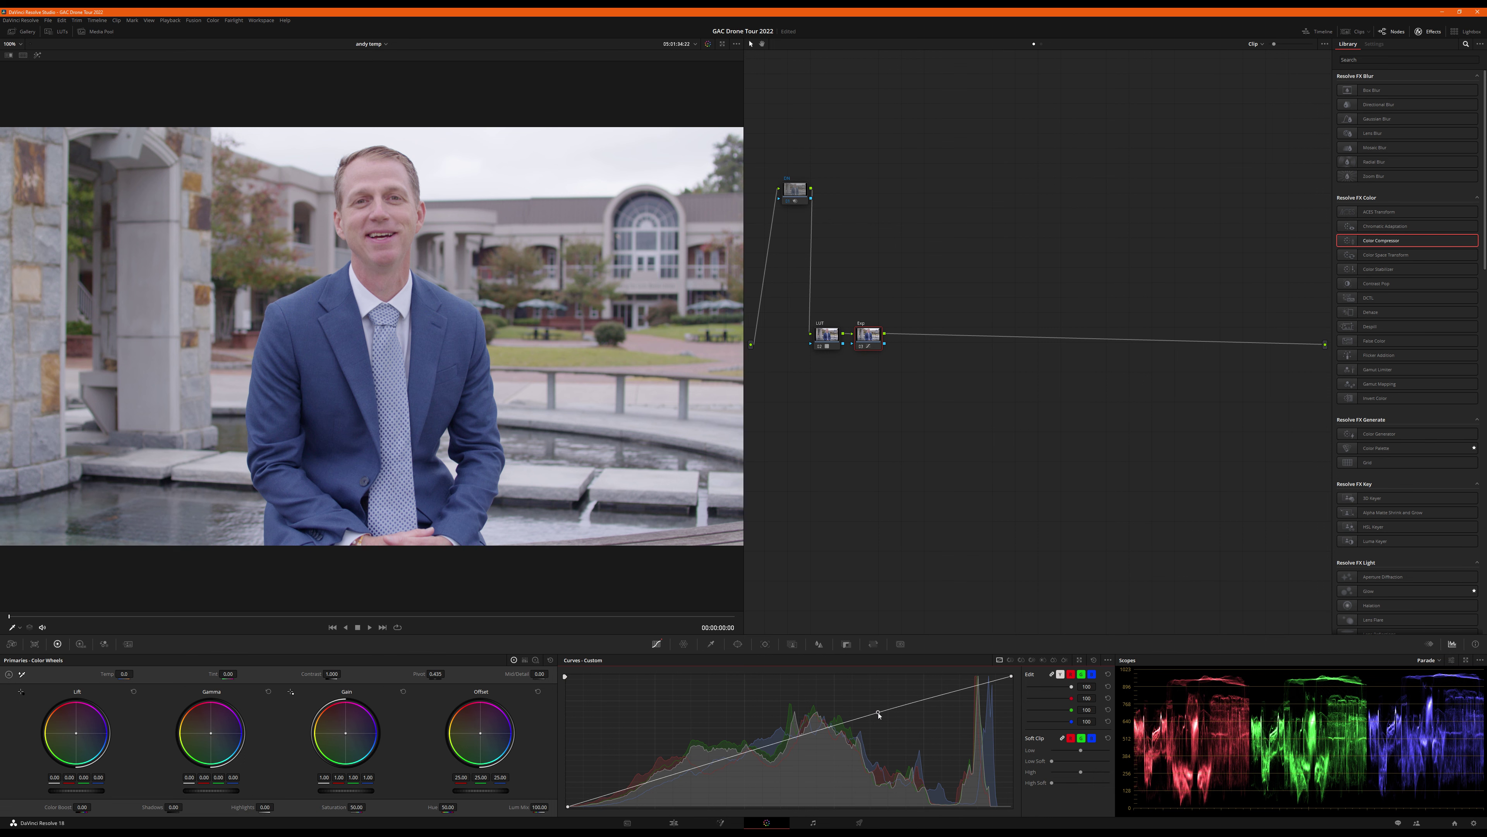
pyautogui.moveTo(607, 797); pyautogui.dragTo(613, 803)
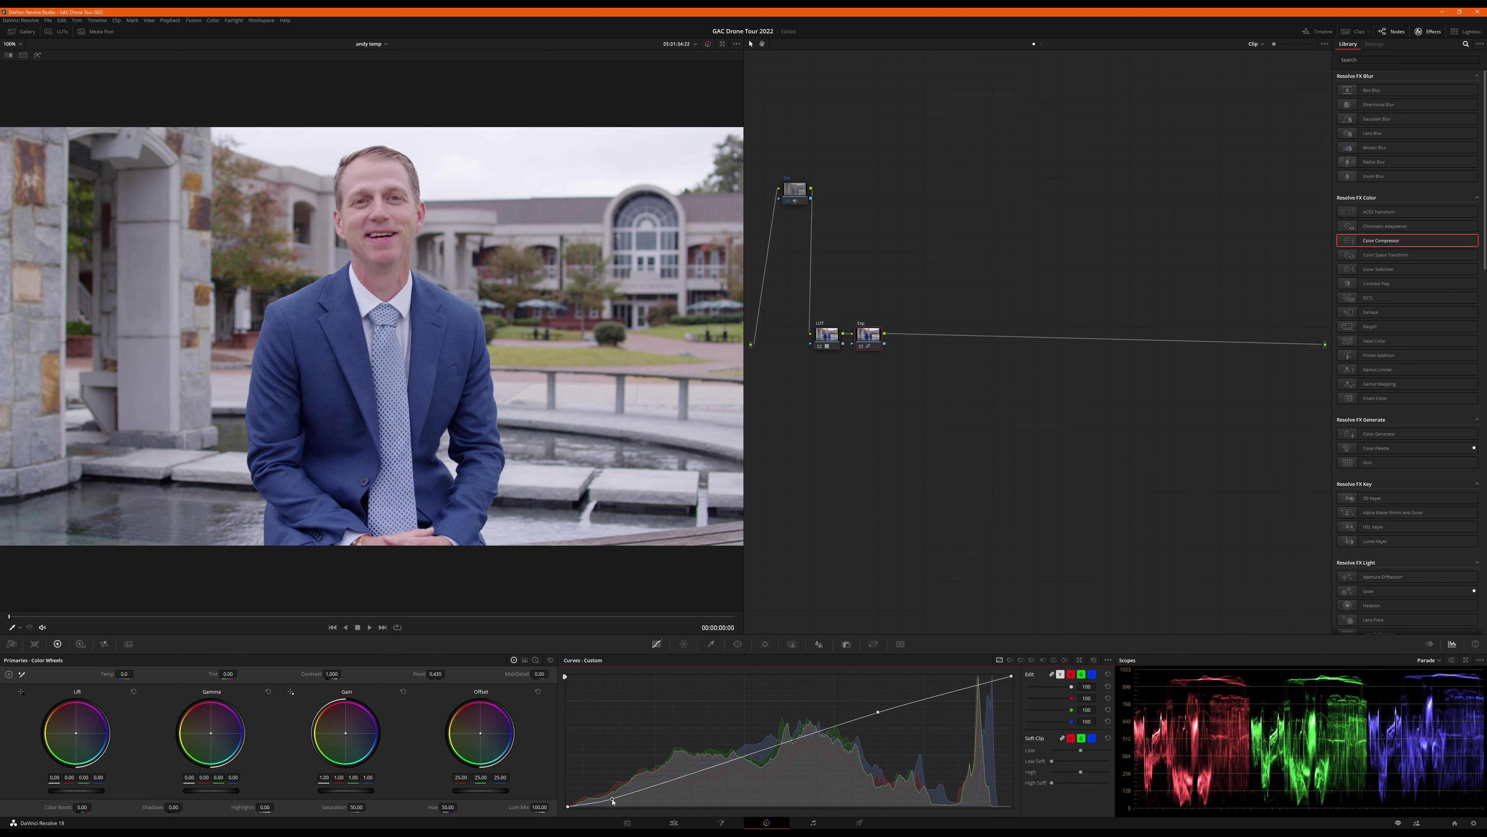
pyautogui.moveTo(612, 801); pyautogui.dragTo(611, 799)
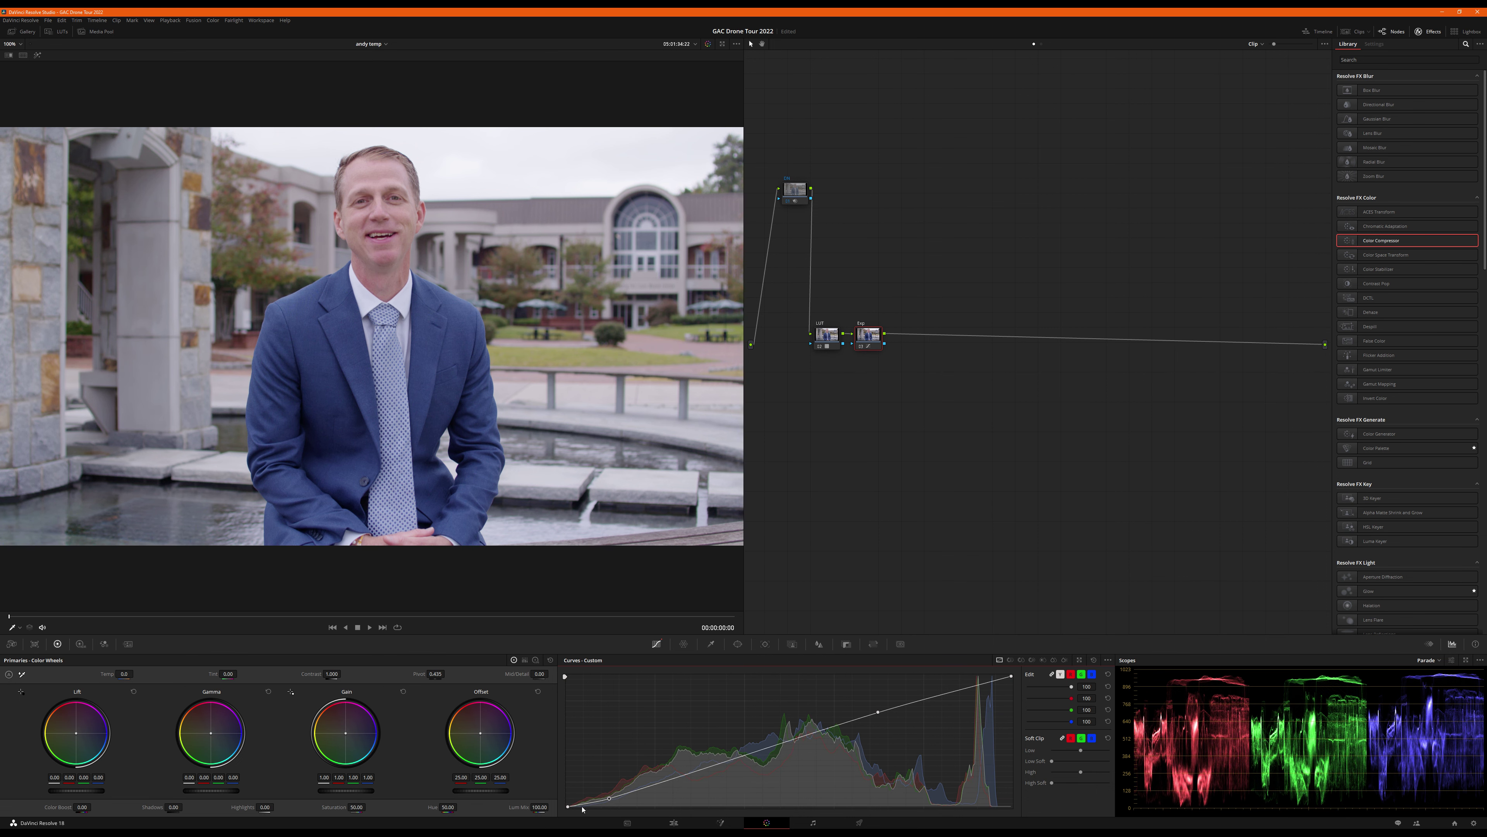
pyautogui.moveTo(611, 800)
pyautogui.mouseDown()
pyautogui.moveTo(563, 820)
pyautogui.moveTo(600, 803)
pyautogui.mouseUp()
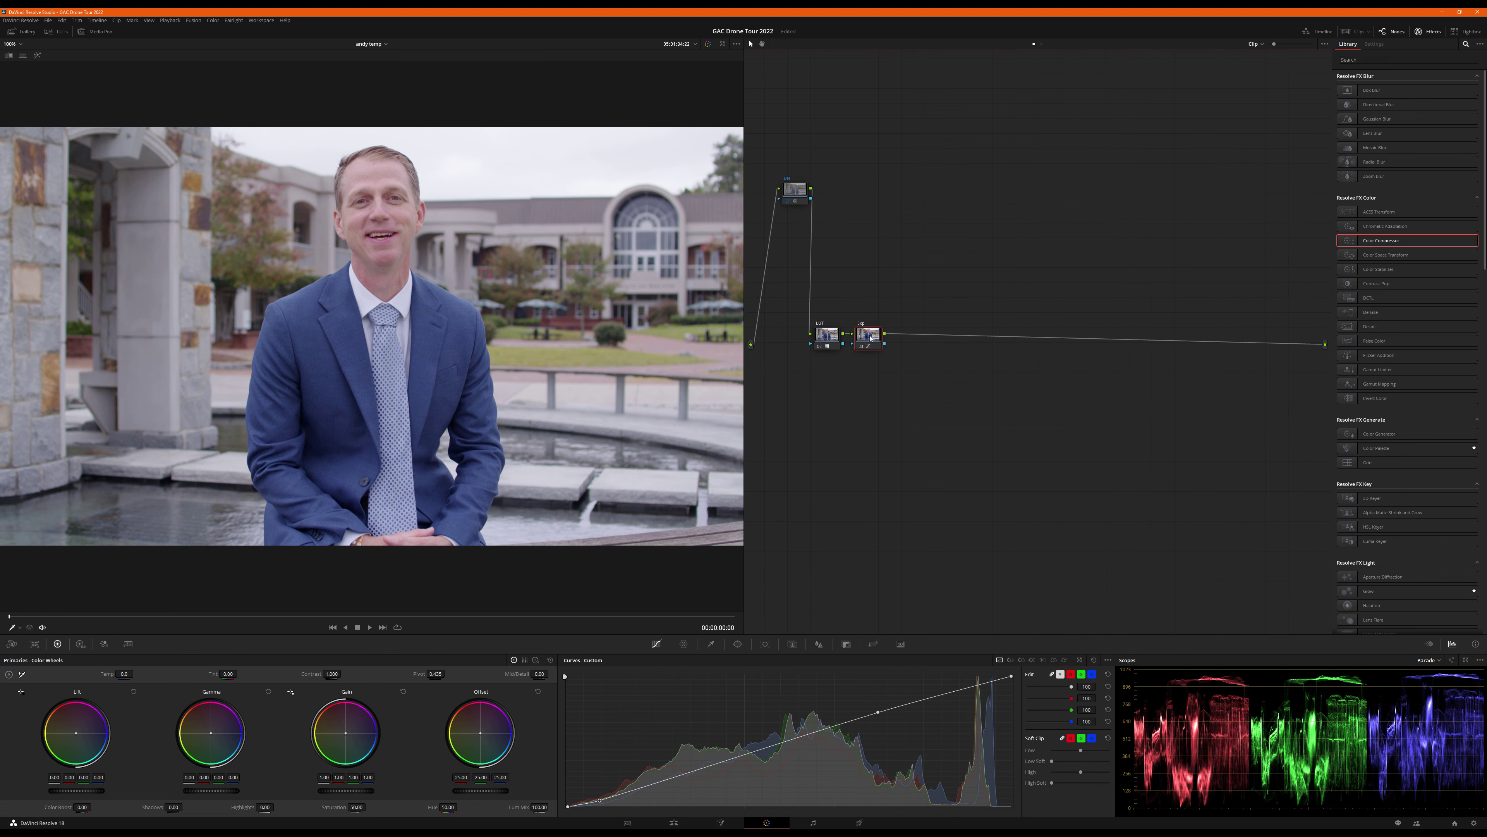
pyautogui.hotkey('alt', 's')
# - Label node 04 Pri and toggle it off and on to compare the warmer offset
pyautogui.rightClick(911, 343)
pyautogui.click(914, 356)
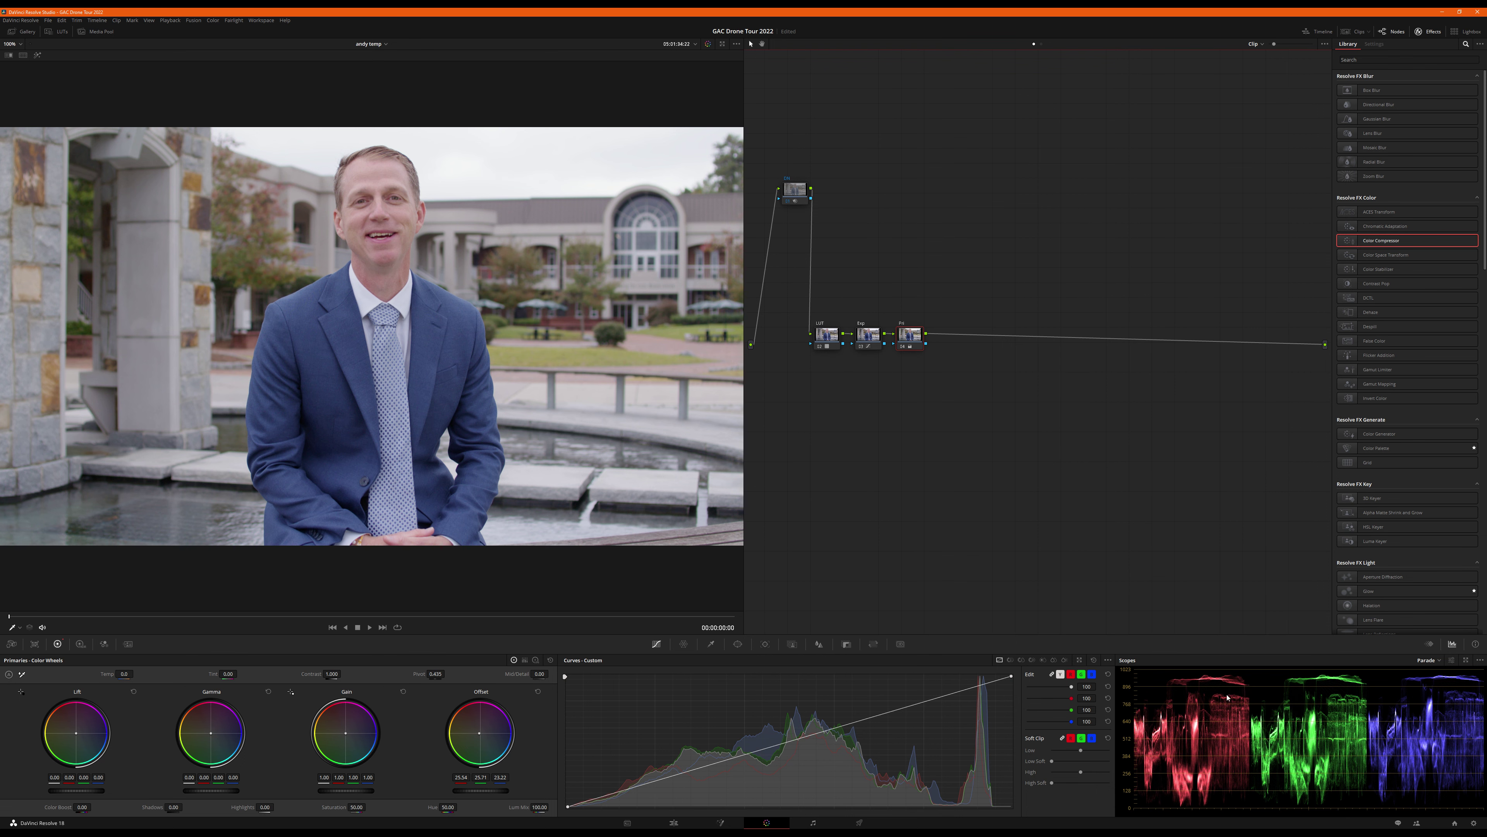
pyautogui.hotkey('ctrl', 'd')
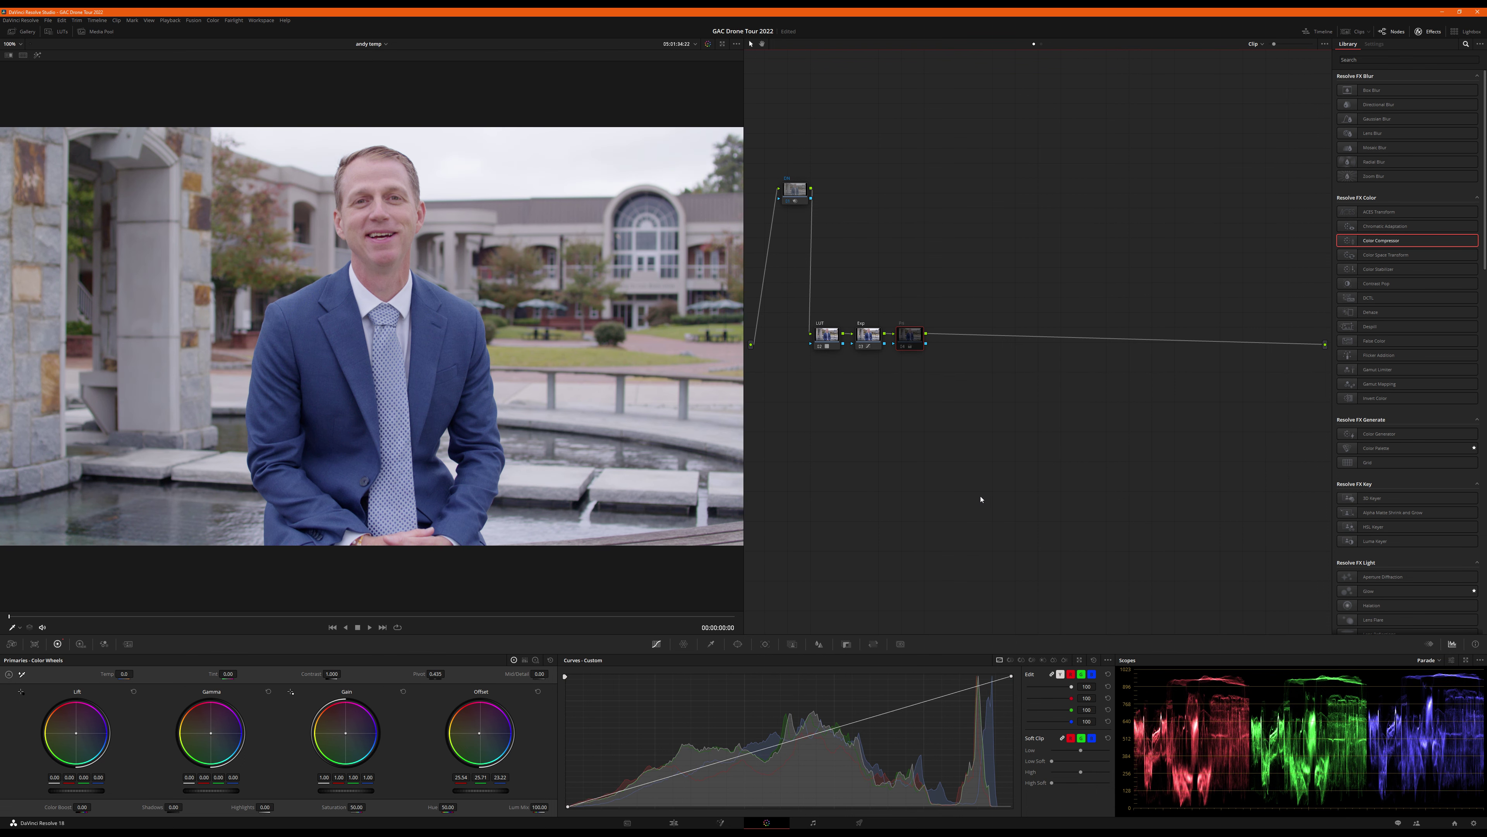
pyautogui.hotkey('ctrl', 'd')
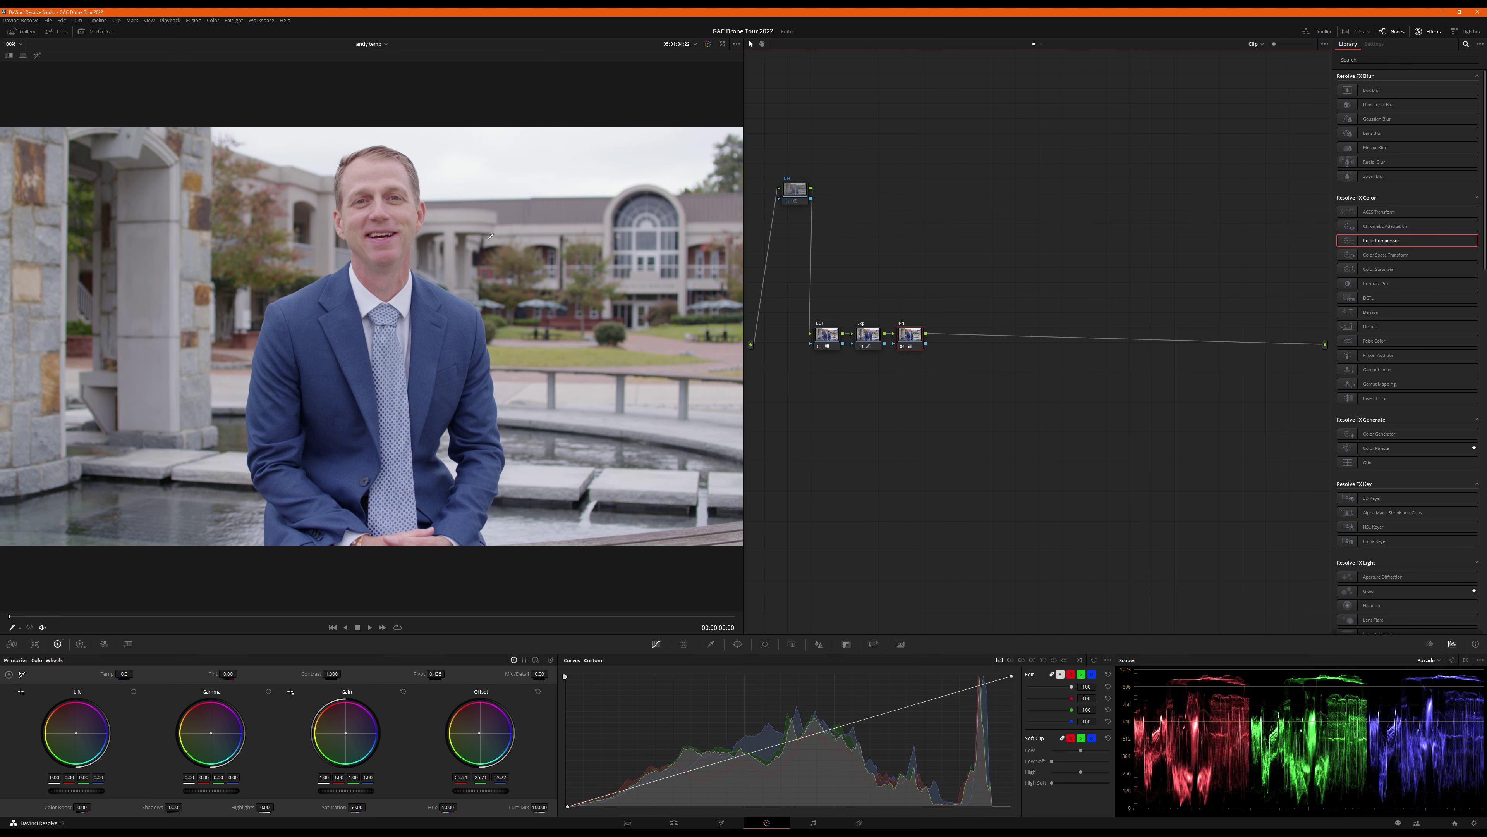
pyautogui.hotkey('ctrl', 'd')
pyautogui.hotkey('ctrl', 'd')
pyautogui.hotkey('ctrl', 'd')
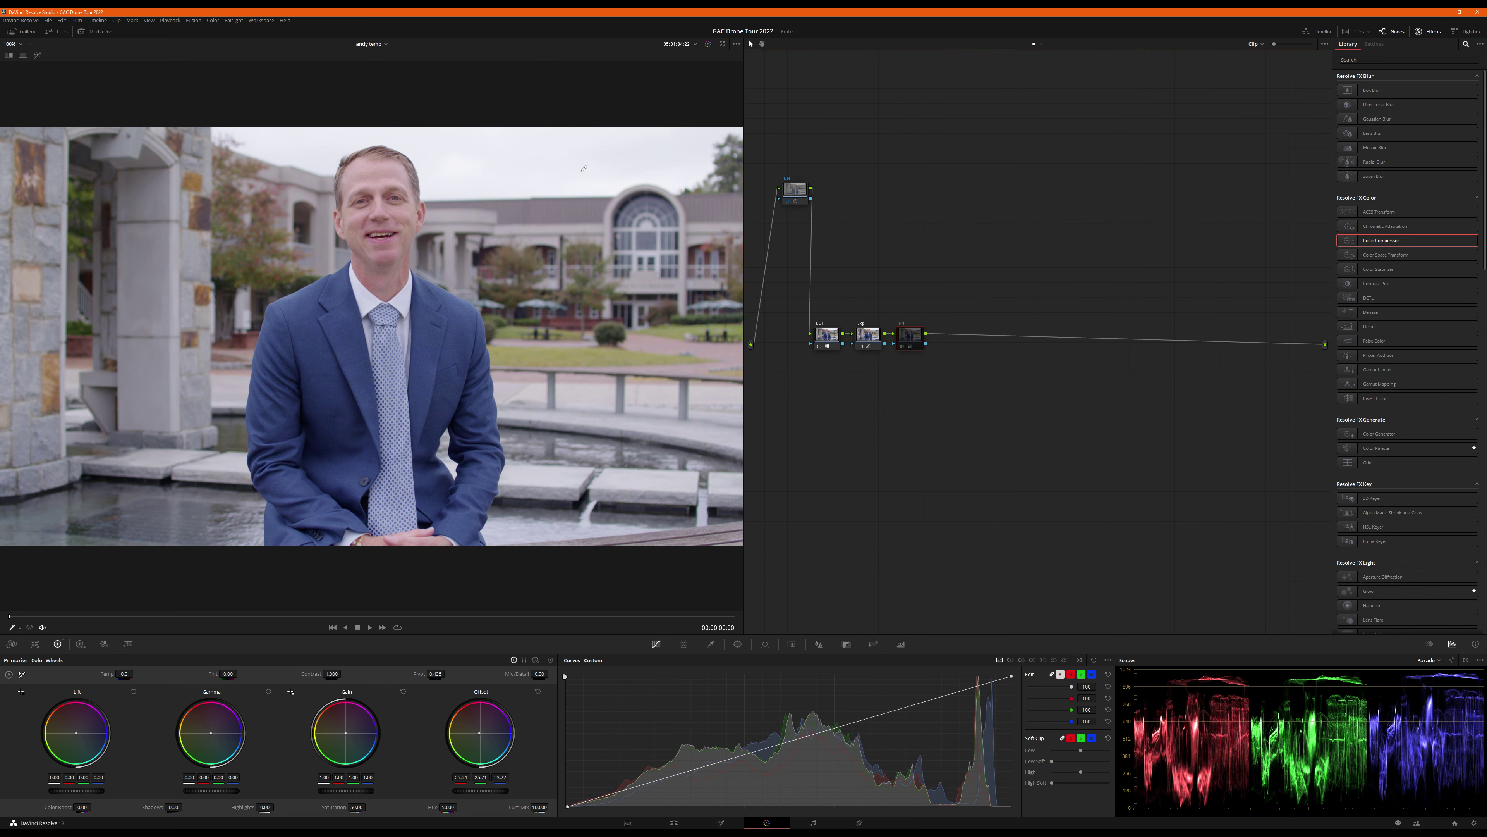
pyautogui.hotkey('ctrl', 'd')
pyautogui.hotkey('ctrl', 'd')
pyautogui.hotkey('ctrl', 'd')
pyautogui.hotkey('ctrl', 'd')
pyautogui.hotkey('ctrl', 'd')
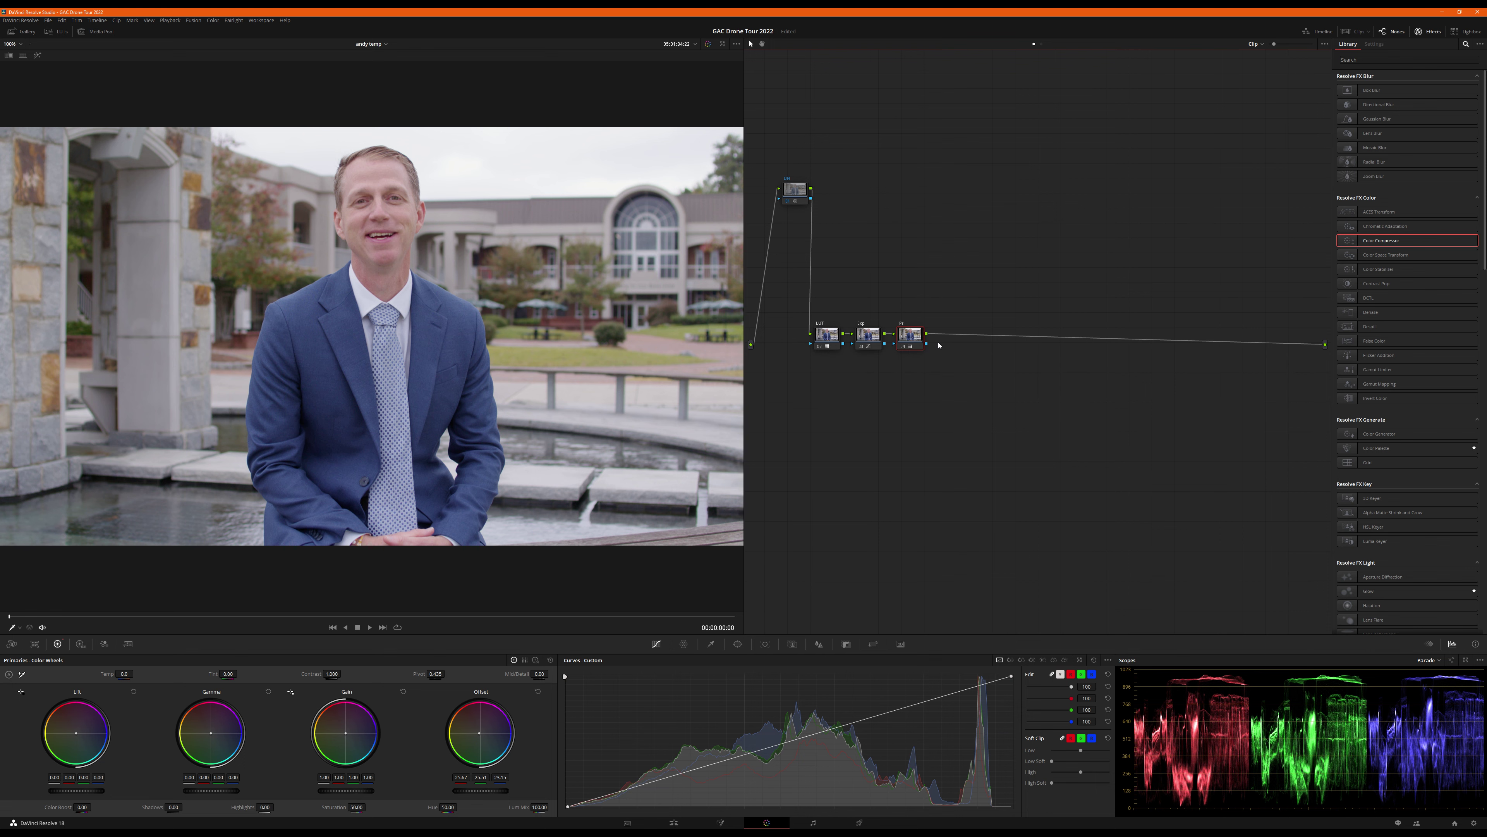
# - Add node 05 labelled Sat and set its saturation to 65
pyautogui.hotkey('alt', 's')
pyautogui.rightClick(950, 342)
pyautogui.click(959, 357)
pyautogui.doubleClick(357, 808)
pyautogui.write('60')
pyautogui.press('Return')
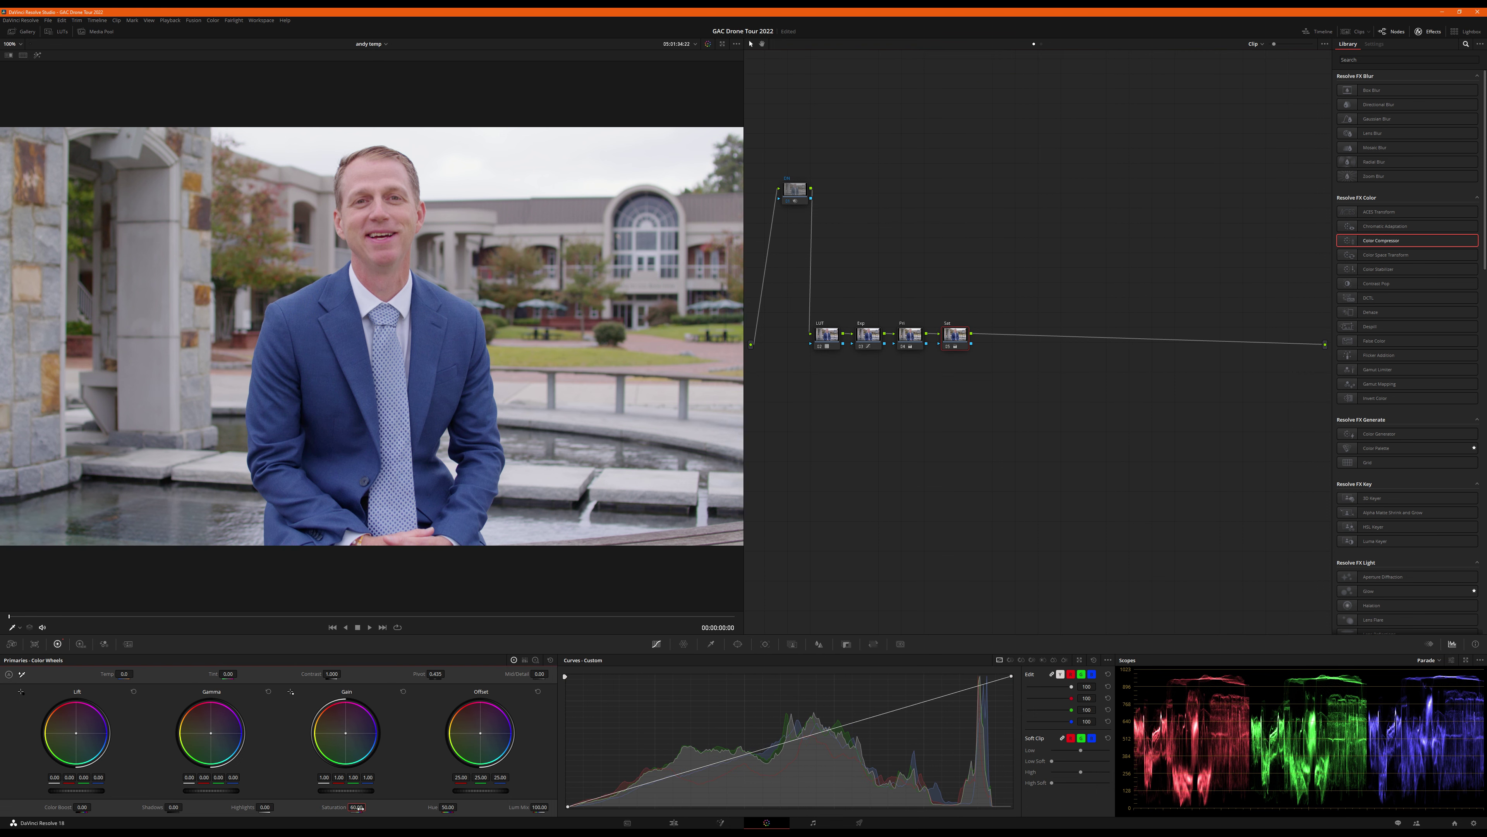
pyautogui.doubleClick(356, 807)
pyautogui.write('65')
pyautogui.press('Return')
# - Add a layer mixer with two parallel nodes and label the lower one Shirt
pyautogui.hotkey('alt', 'l')
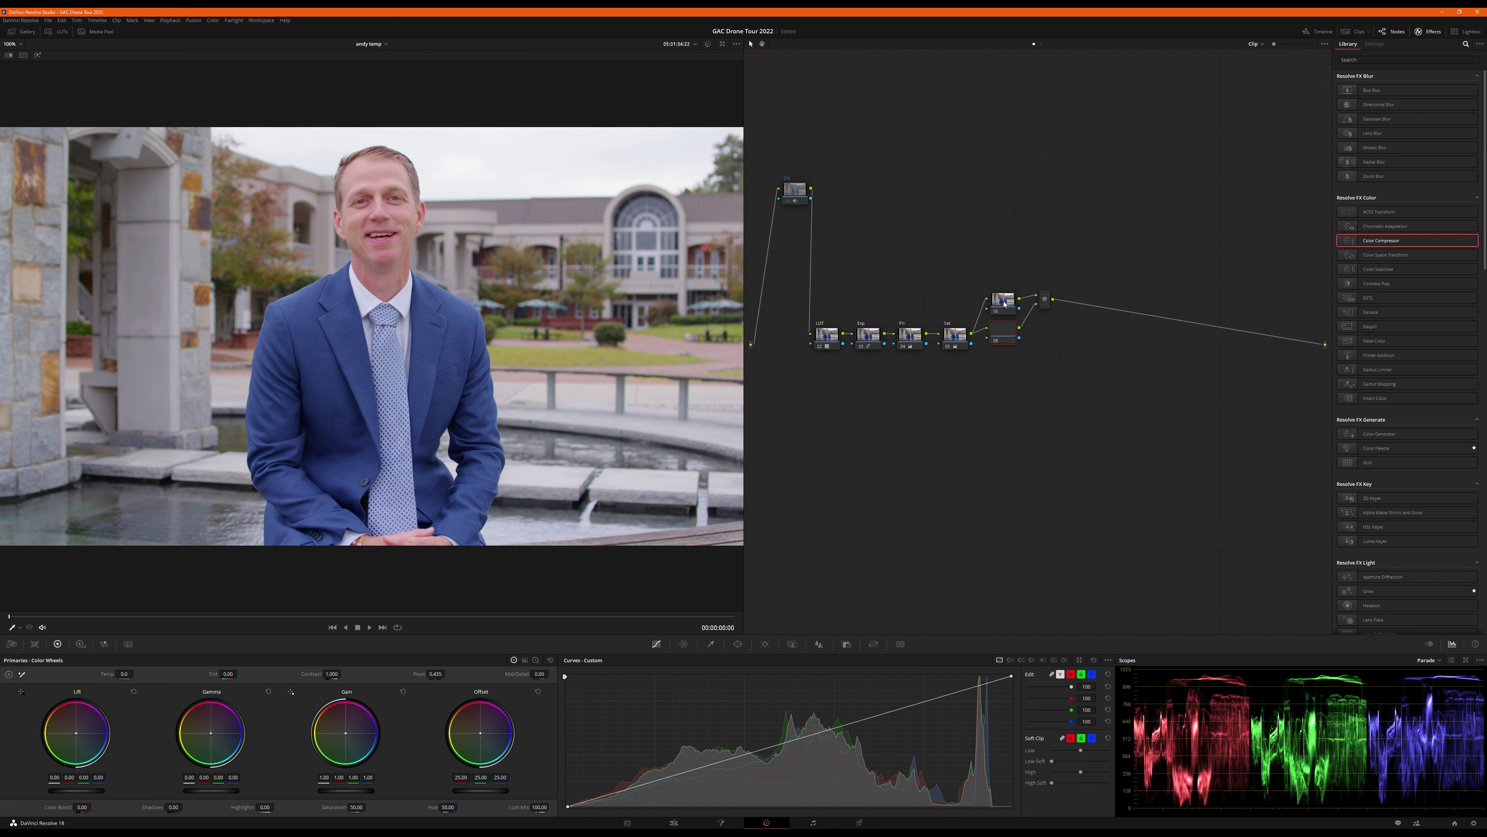
pyautogui.rightClick(1005, 303)
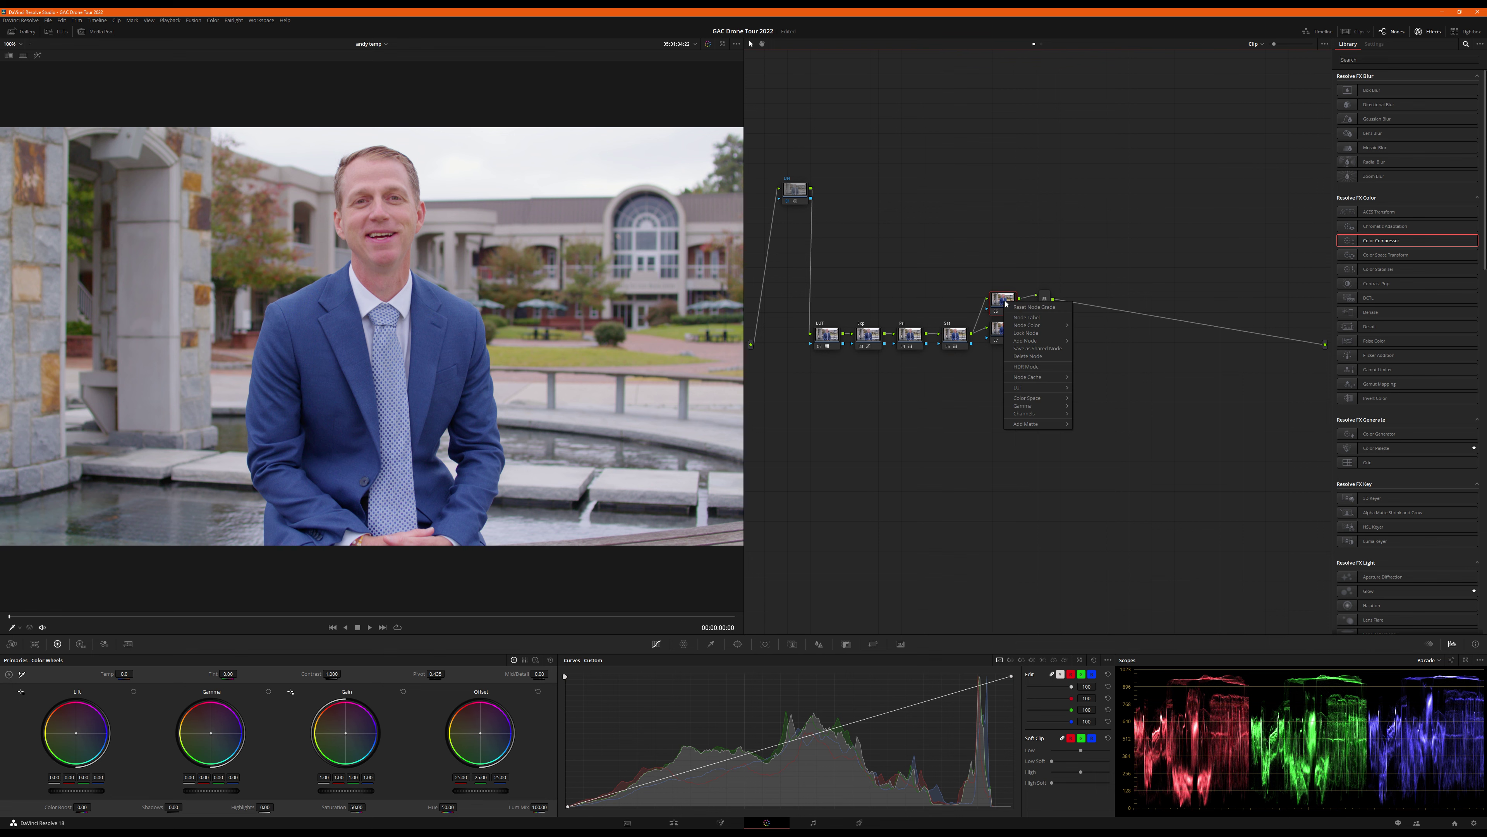
pyautogui.click(1017, 321)
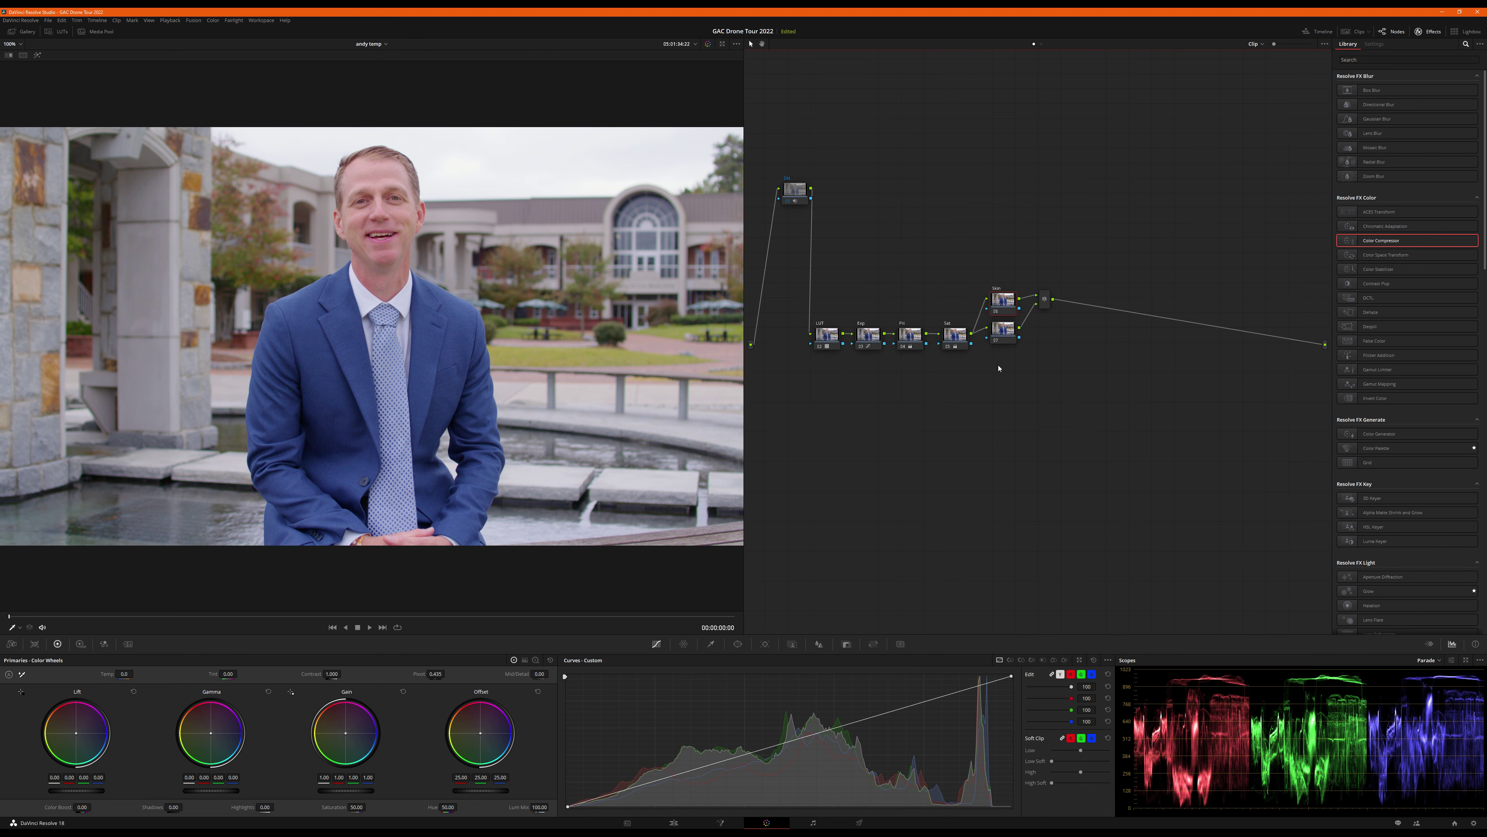
pyautogui.moveTo(999, 333); pyautogui.dragTo(1002, 355)
pyautogui.rightClick(1011, 357)
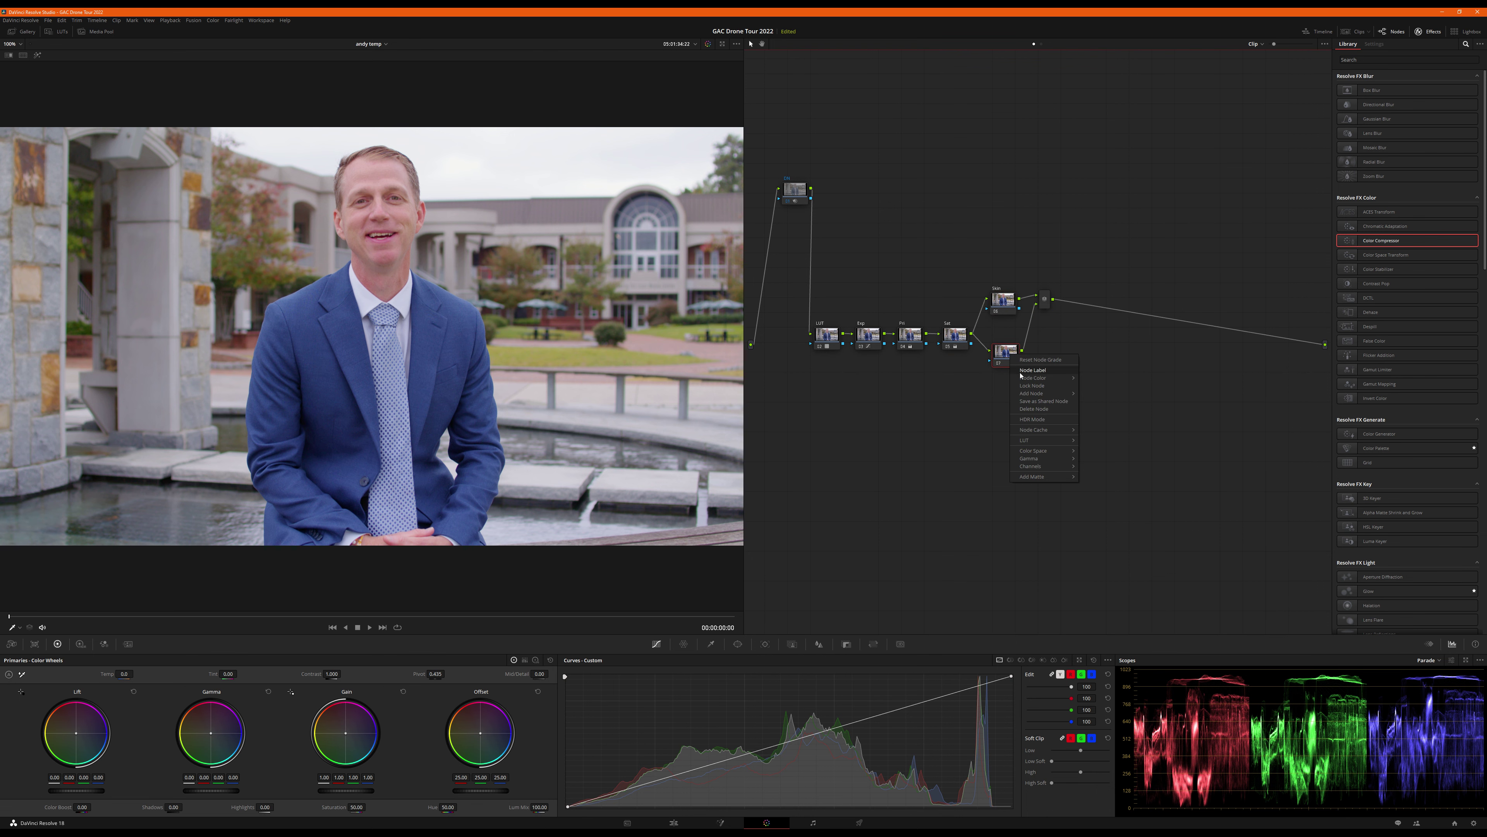
pyautogui.click(1021, 376)
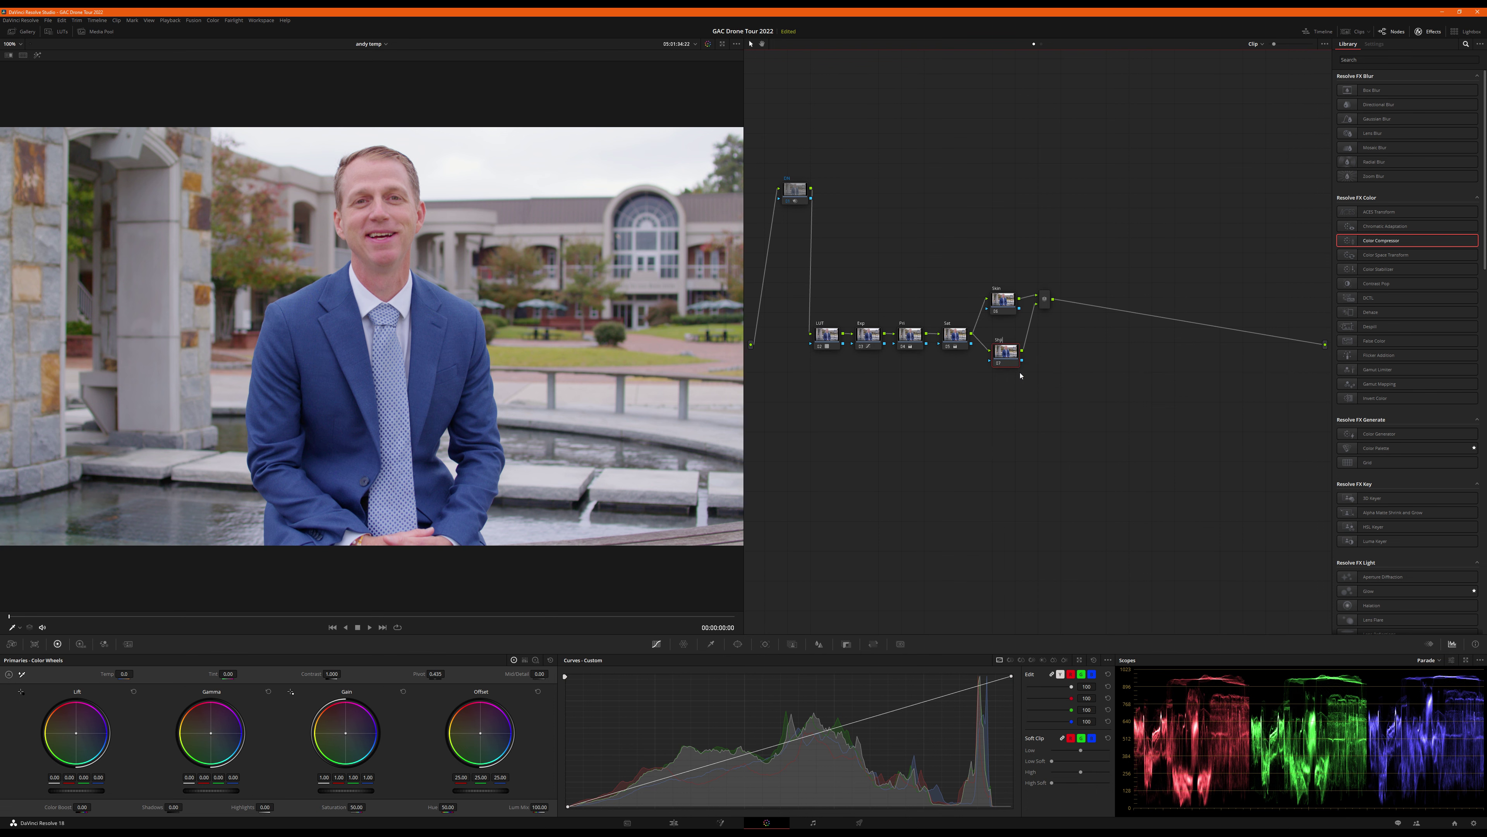
# - Add a third parallel node labelled Jacket below Shirt and rearrange it and the mixer
pyautogui.hotkey('alt', 'p')
pyautogui.rightClick(1002, 381)
pyautogui.click(1010, 395)
pyautogui.moveTo(1010, 397); pyautogui.dragTo(1008, 422)
pyautogui.moveTo(1049, 303); pyautogui.dragTo(1073, 355)
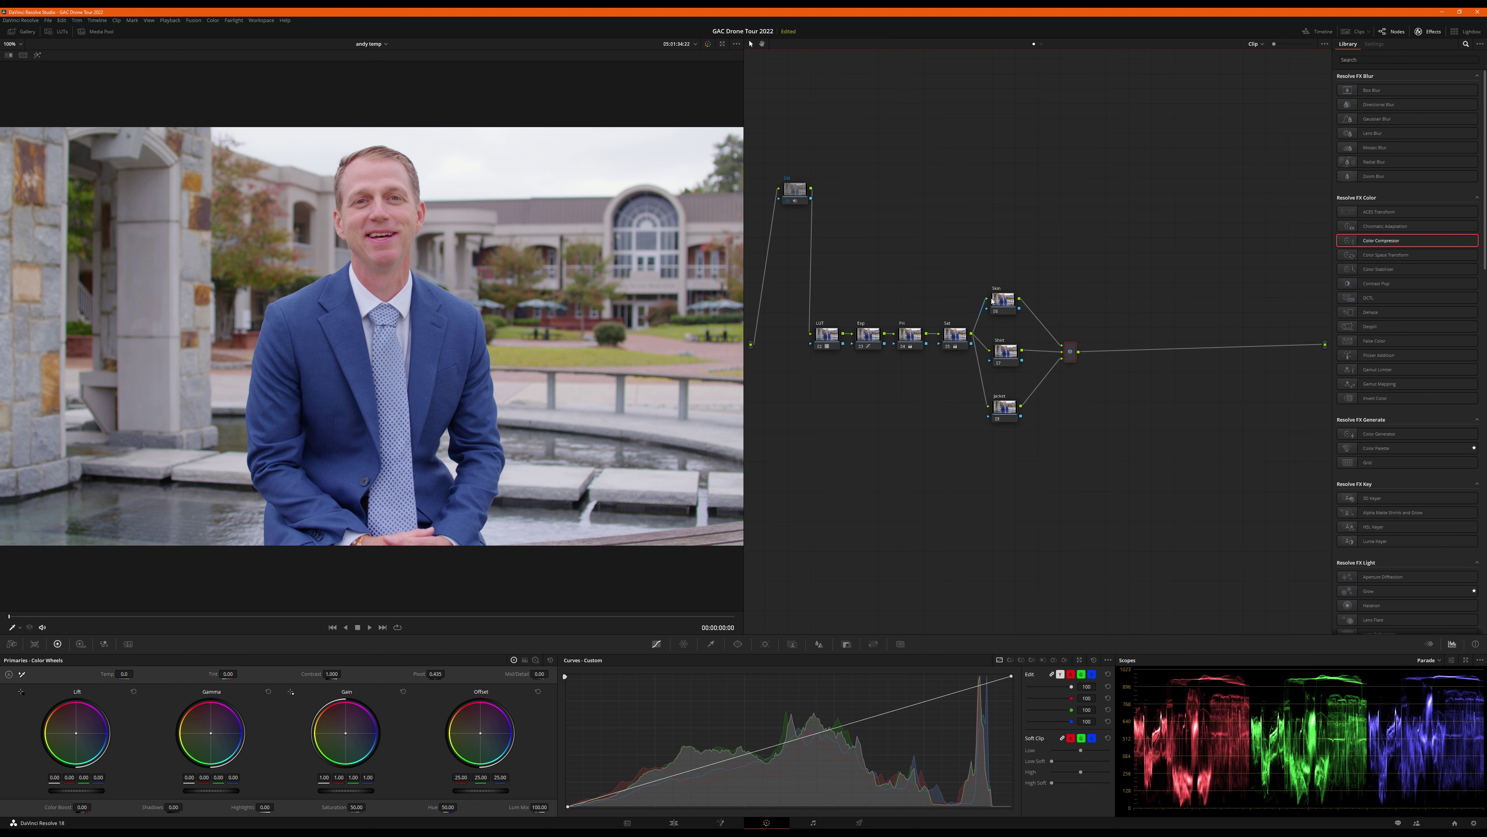
# - Key the forehead skin with a 3D qualifier, checking the matte with Highlight
pyautogui.click(713, 645)
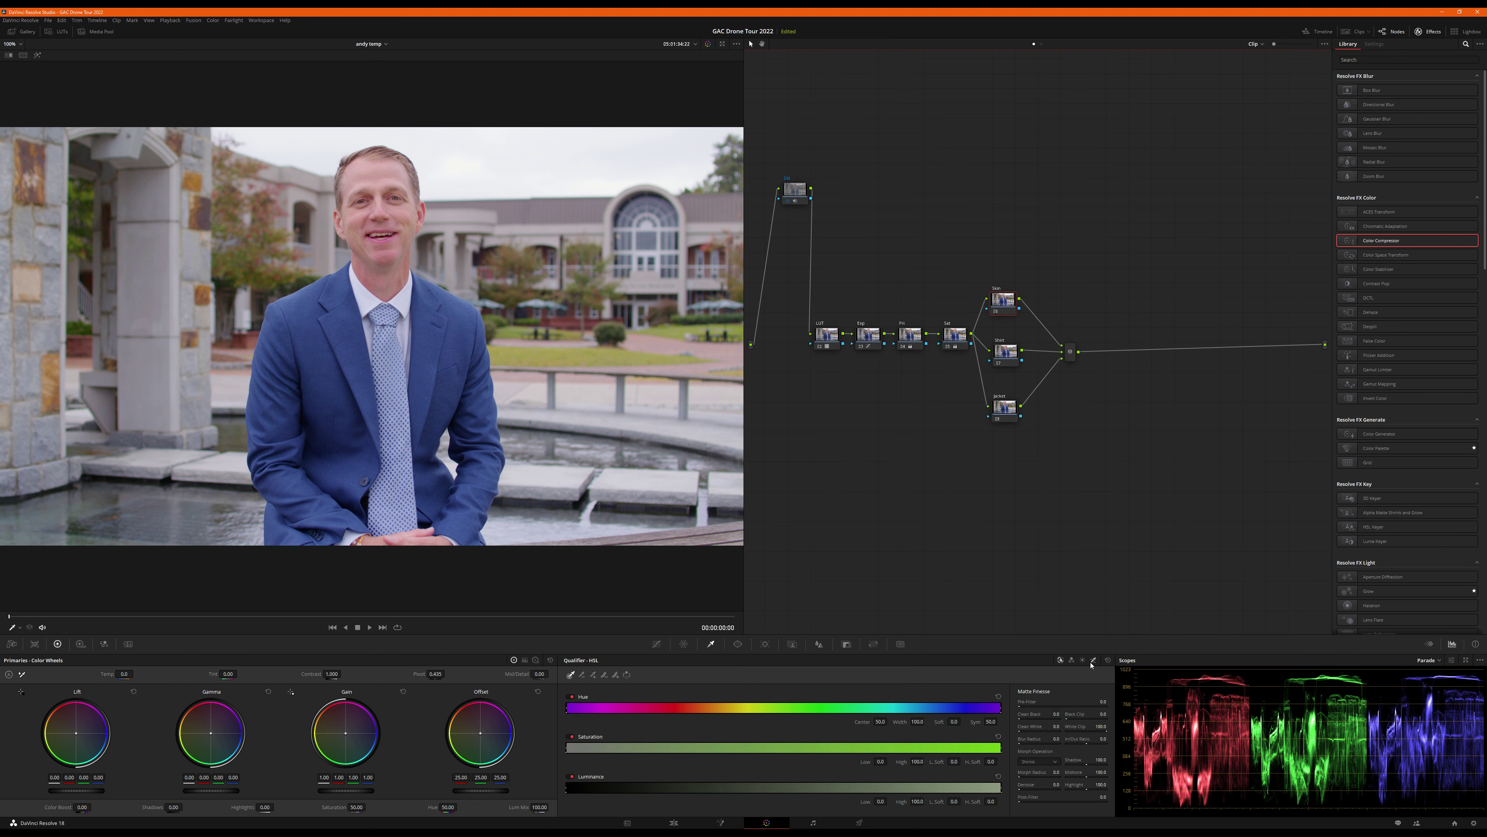
pyautogui.click(1095, 660)
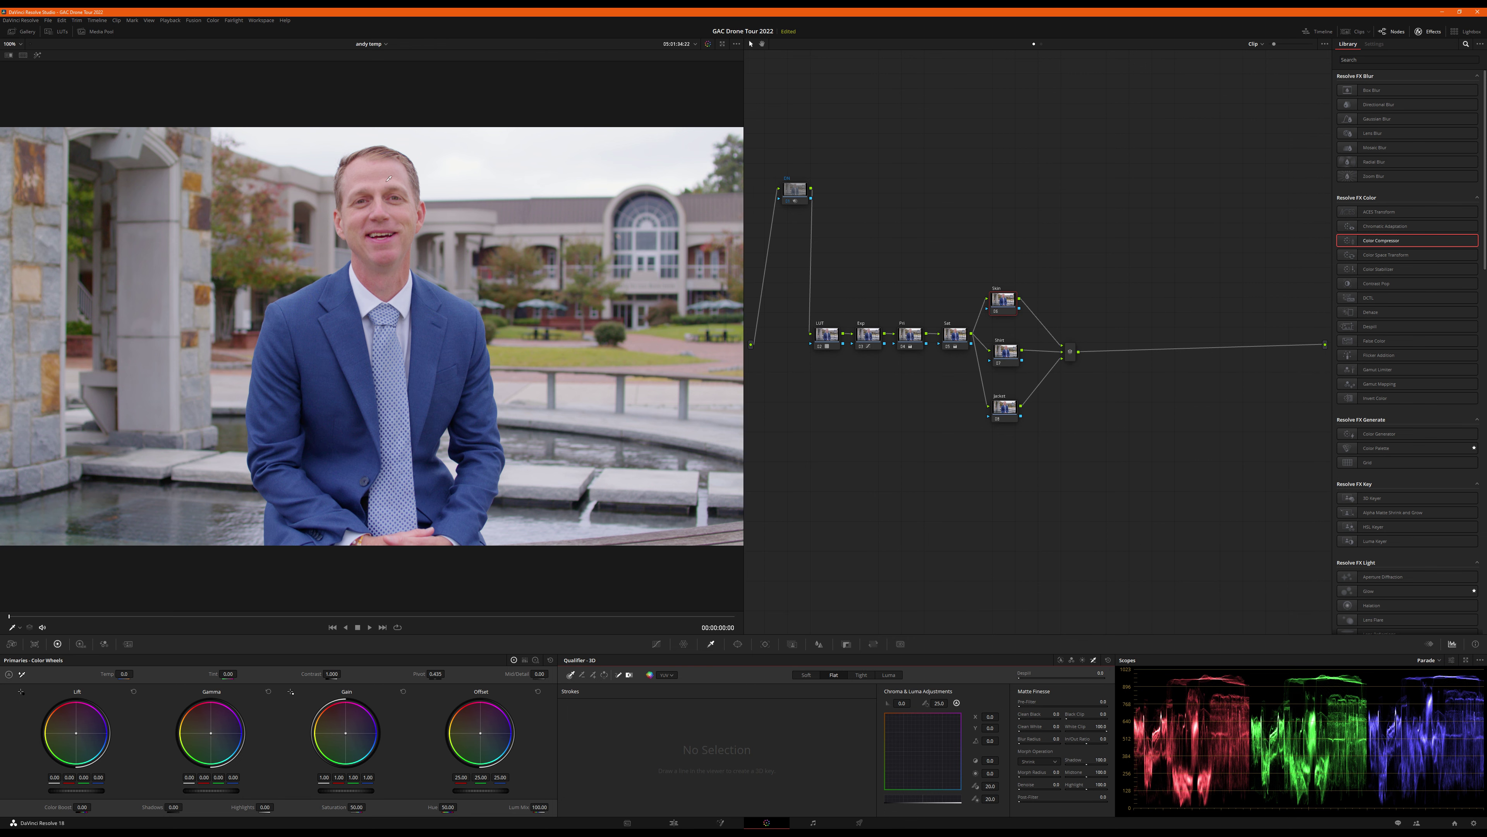
pyautogui.moveTo(395, 171)
pyautogui.mouseDown()
pyautogui.moveTo(352, 177)
pyautogui.moveTo(347, 210)
pyautogui.moveTo(417, 220)
pyautogui.mouseUp()
pyautogui.hotkey('shift', 'h')
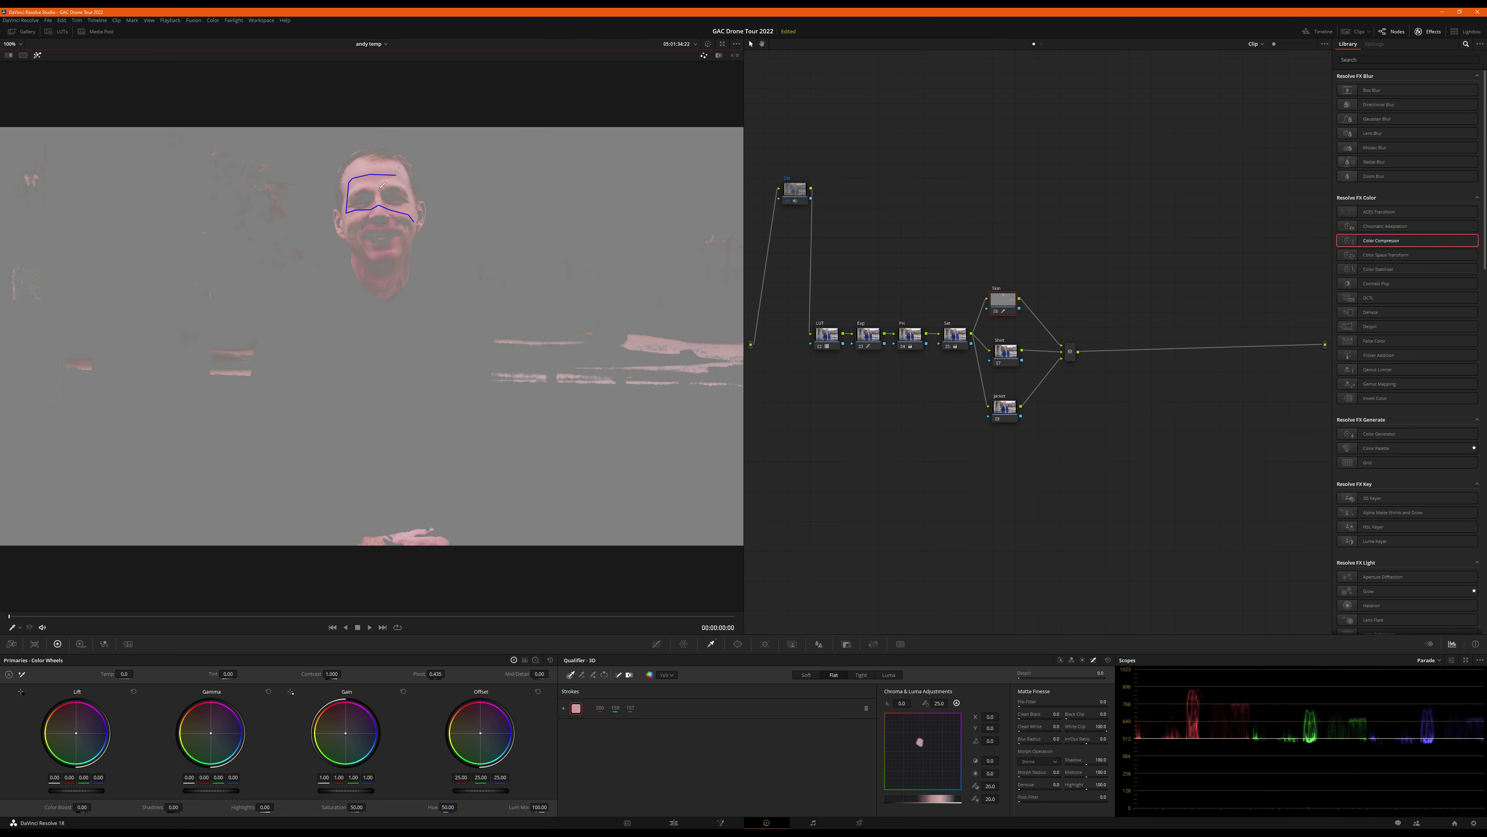
pyautogui.moveTo(379, 167)
pyautogui.mouseDown()
pyautogui.moveTo(402, 169)
pyautogui.moveTo(350, 193)
pyautogui.moveTo(358, 224)
pyautogui.moveTo(411, 226)
pyautogui.mouseUp()
pyautogui.hotkey('shift', 'h')
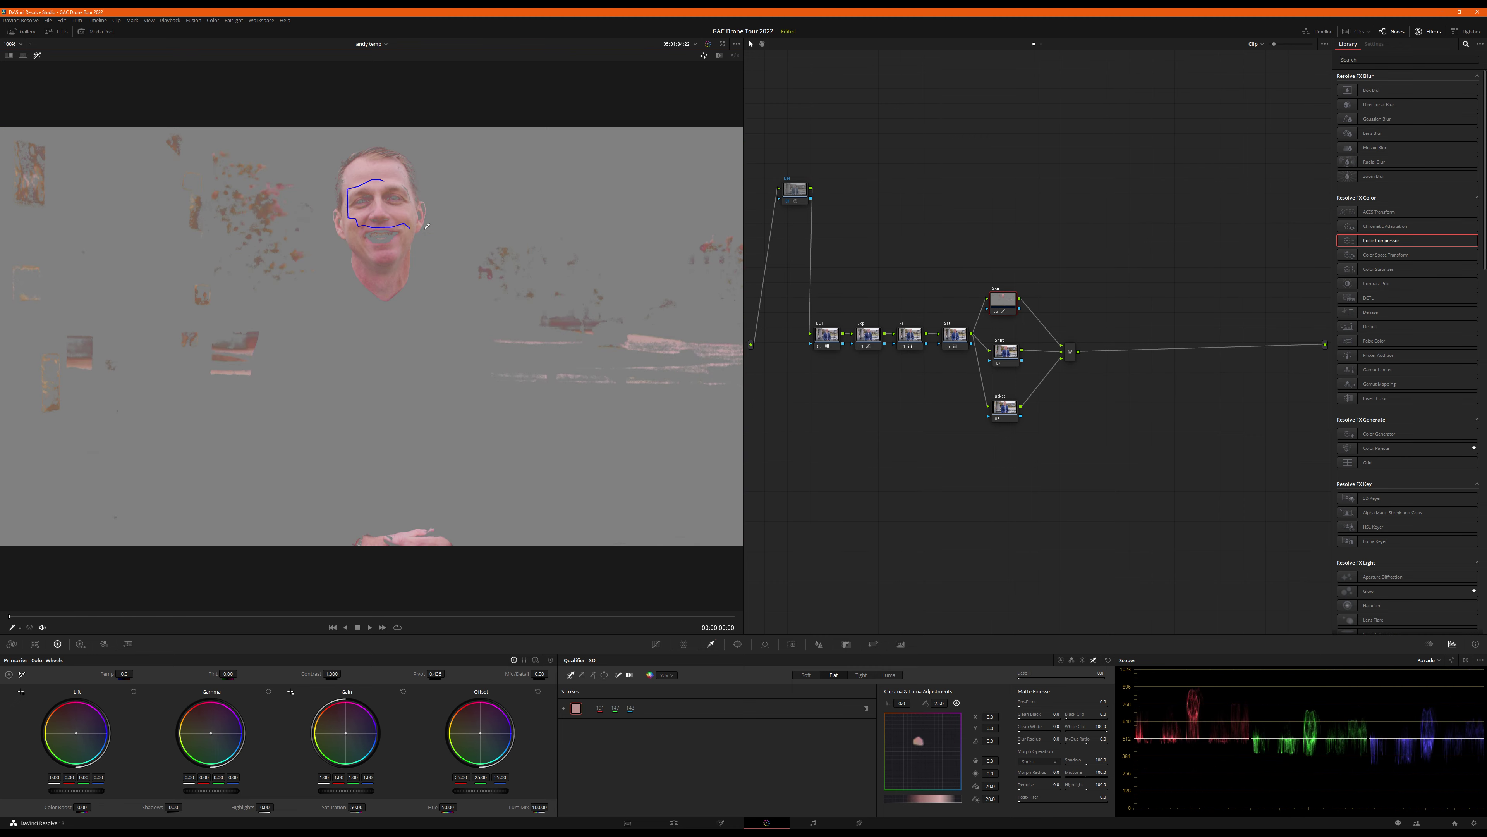
pyautogui.hotkey('shift', 'h')
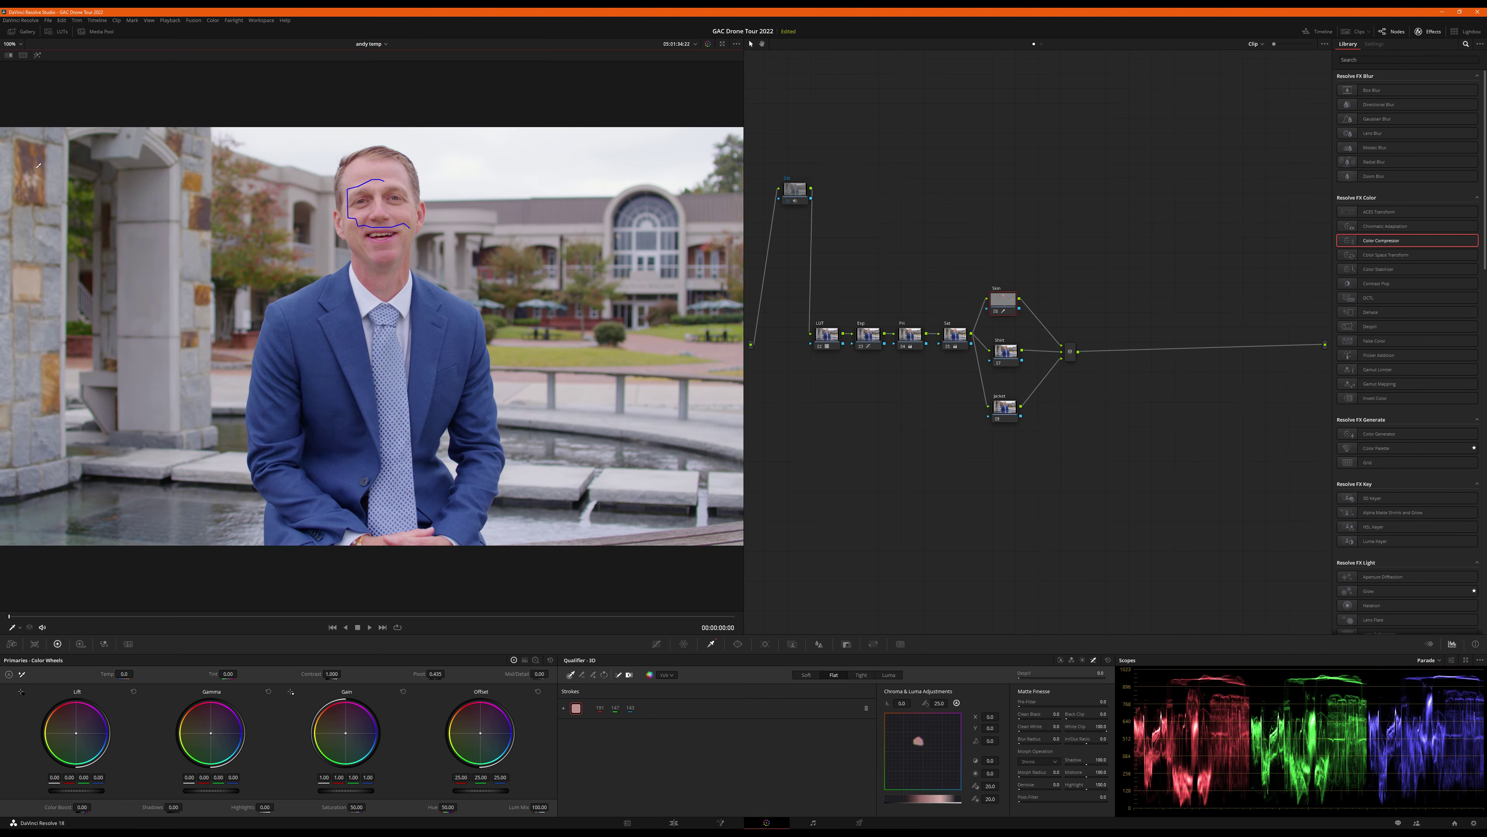
pyautogui.hotkey('shift', 'h')
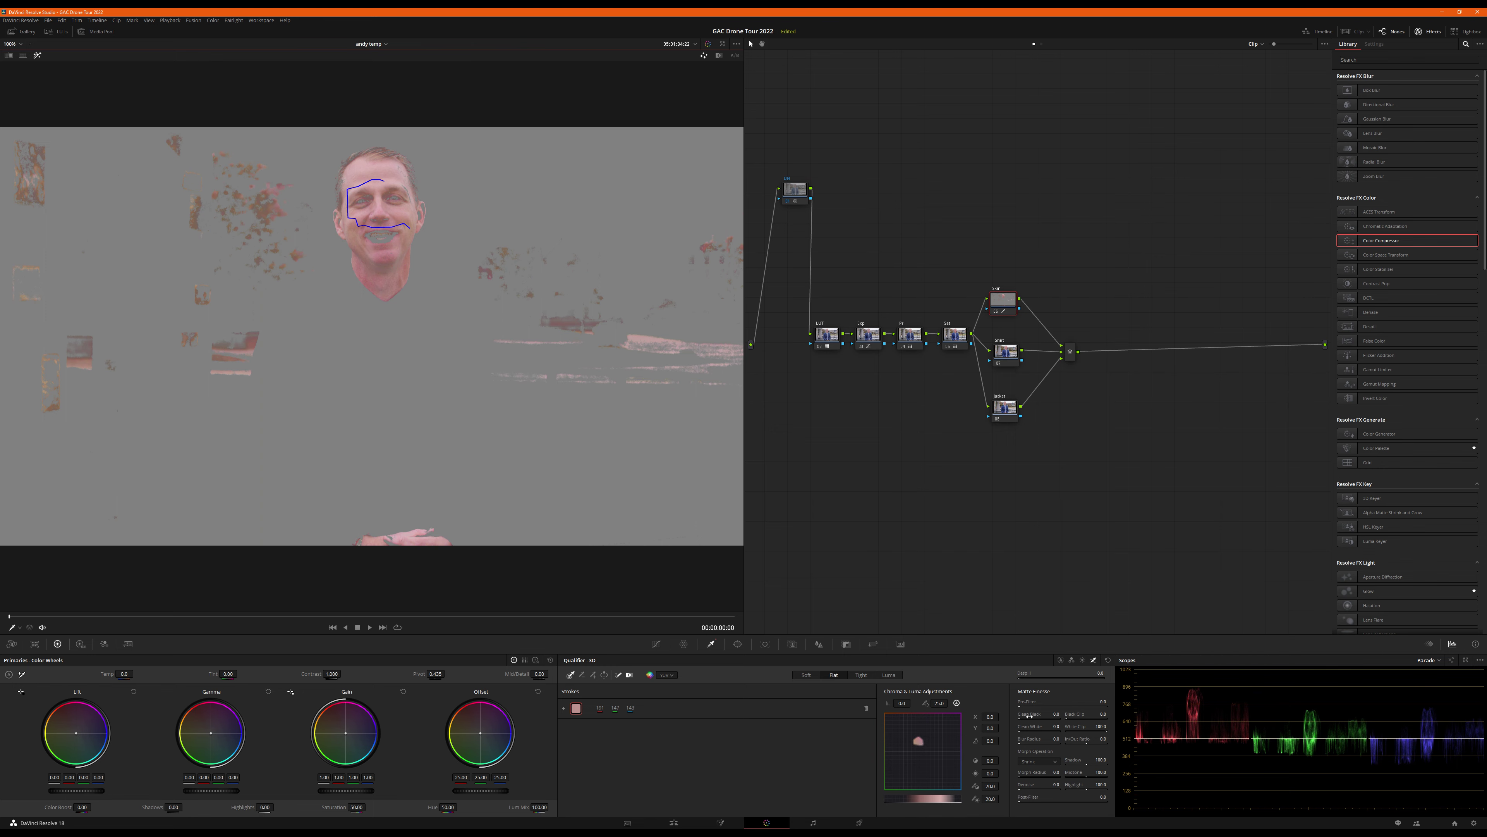
# - Raise Clean Black, Clean White and Denoise to tidy the skin matte
pyautogui.moveTo(1029, 716); pyautogui.dragTo(1042, 716)
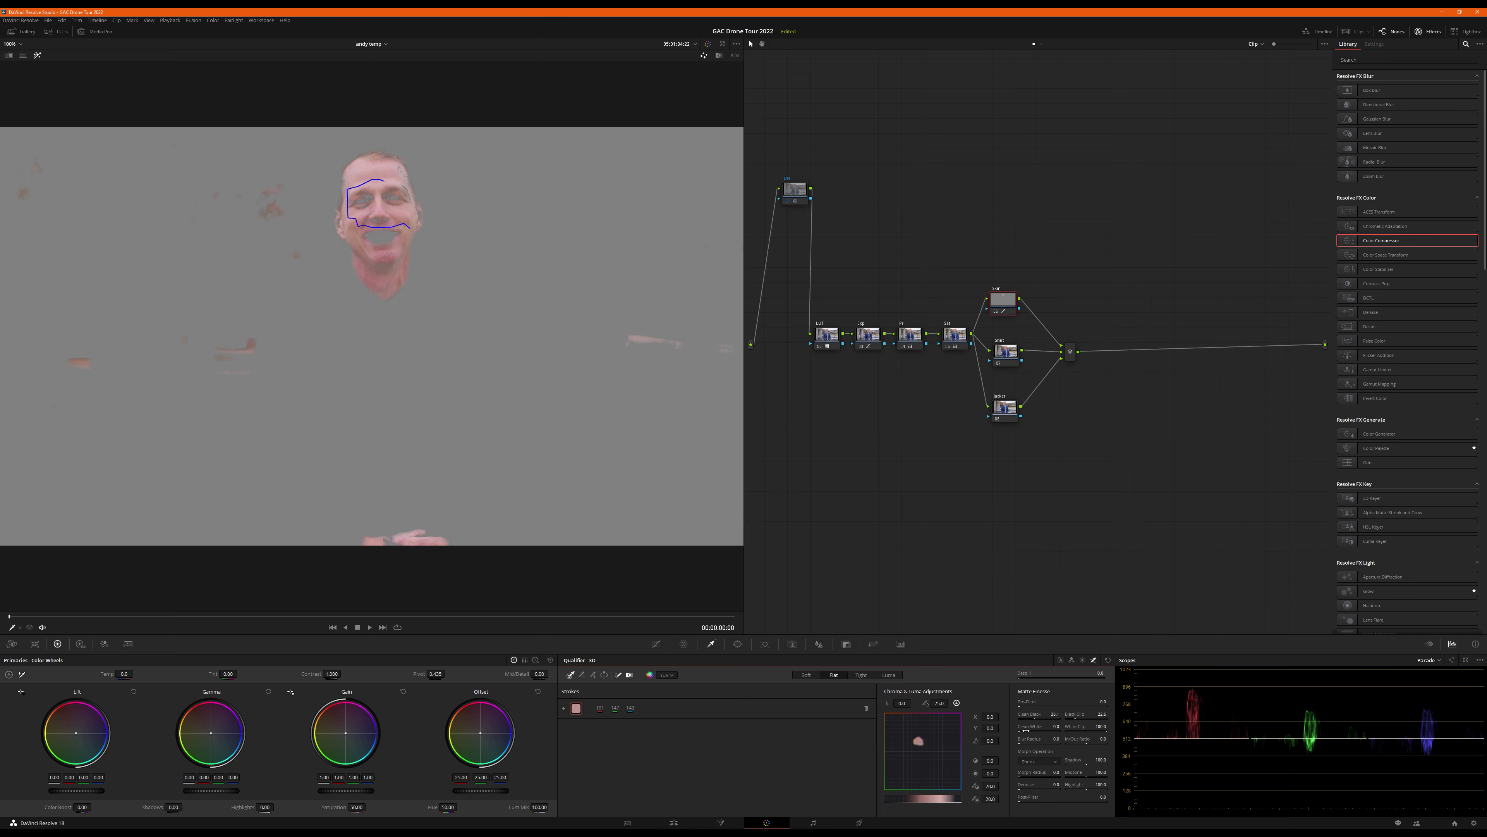
pyautogui.moveTo(1026, 730); pyautogui.dragTo(1029, 731)
pyautogui.moveTo(1026, 789); pyautogui.dragTo(1032, 789)
pyautogui.moveTo(1003, 301); pyautogui.dragTo(1005, 301)
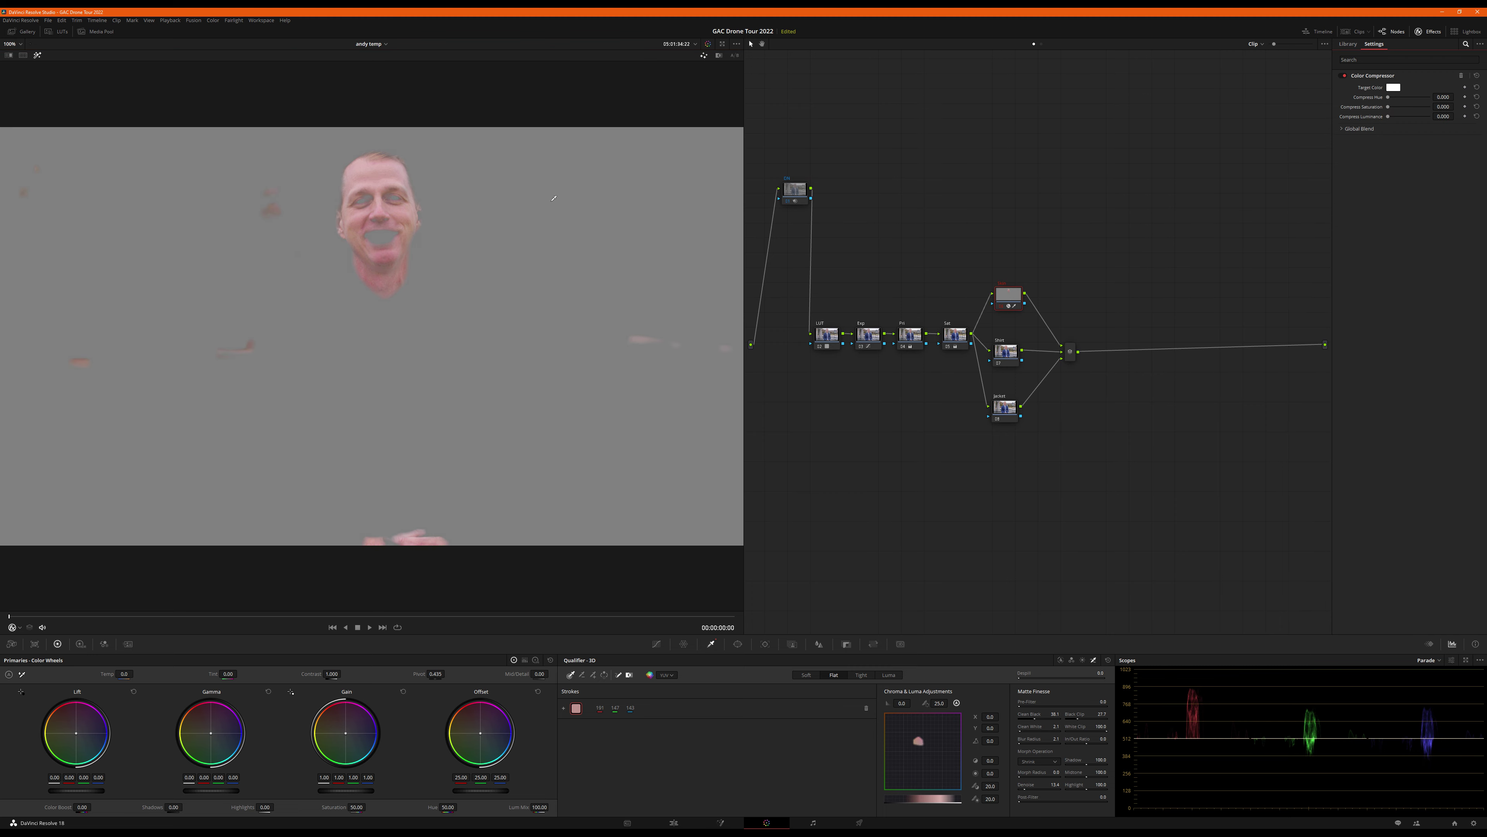
# - Target the Color Compressor on the face's pink tone, raise Compress Hue, and show the vectorscope
pyautogui.click(399, 205)
pyautogui.click(1408, 89)
pyautogui.click(410, 222)
pyautogui.click(1395, 87)
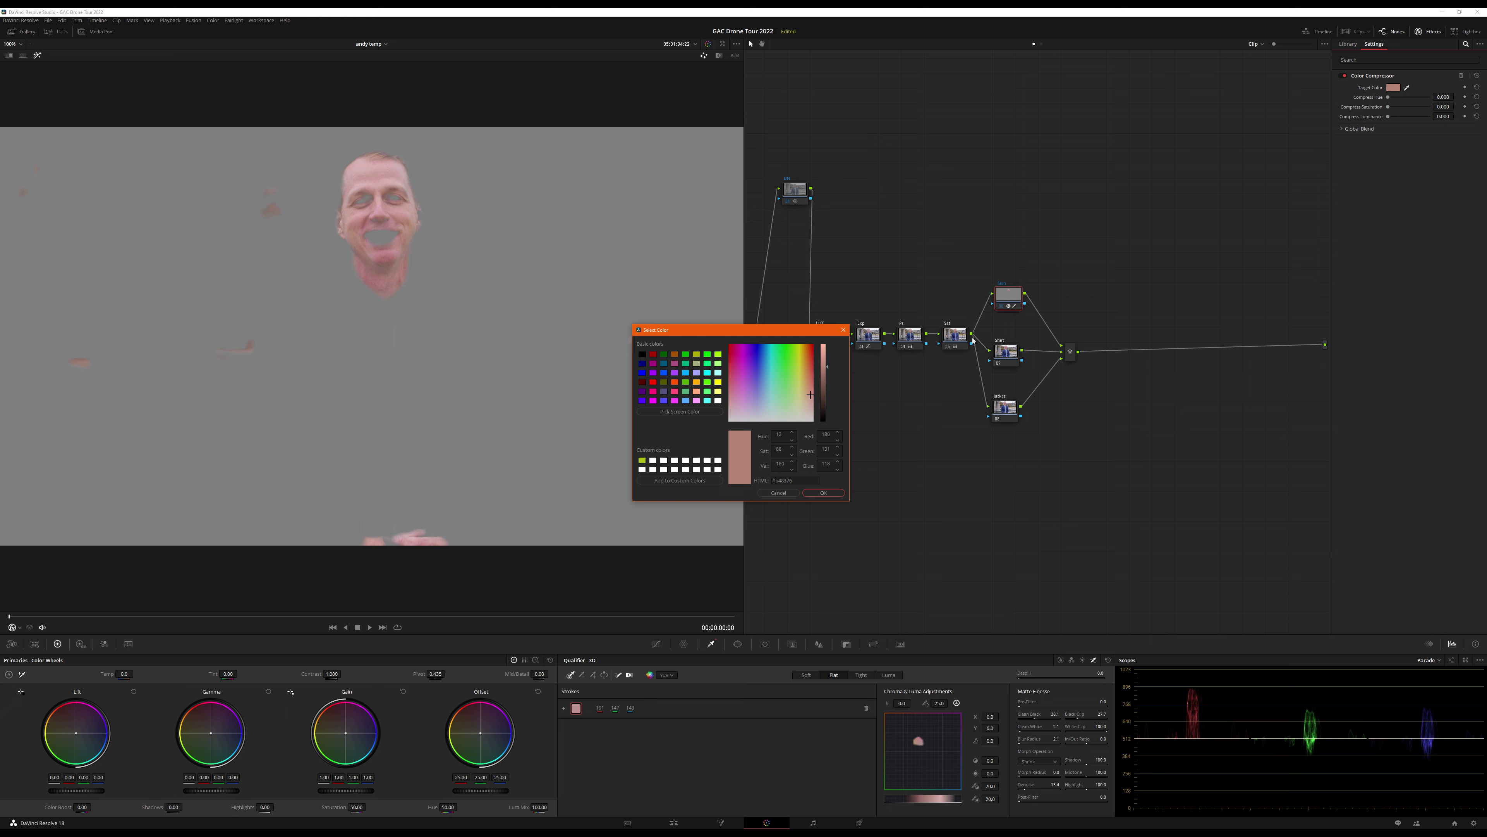
pyautogui.click(824, 492)
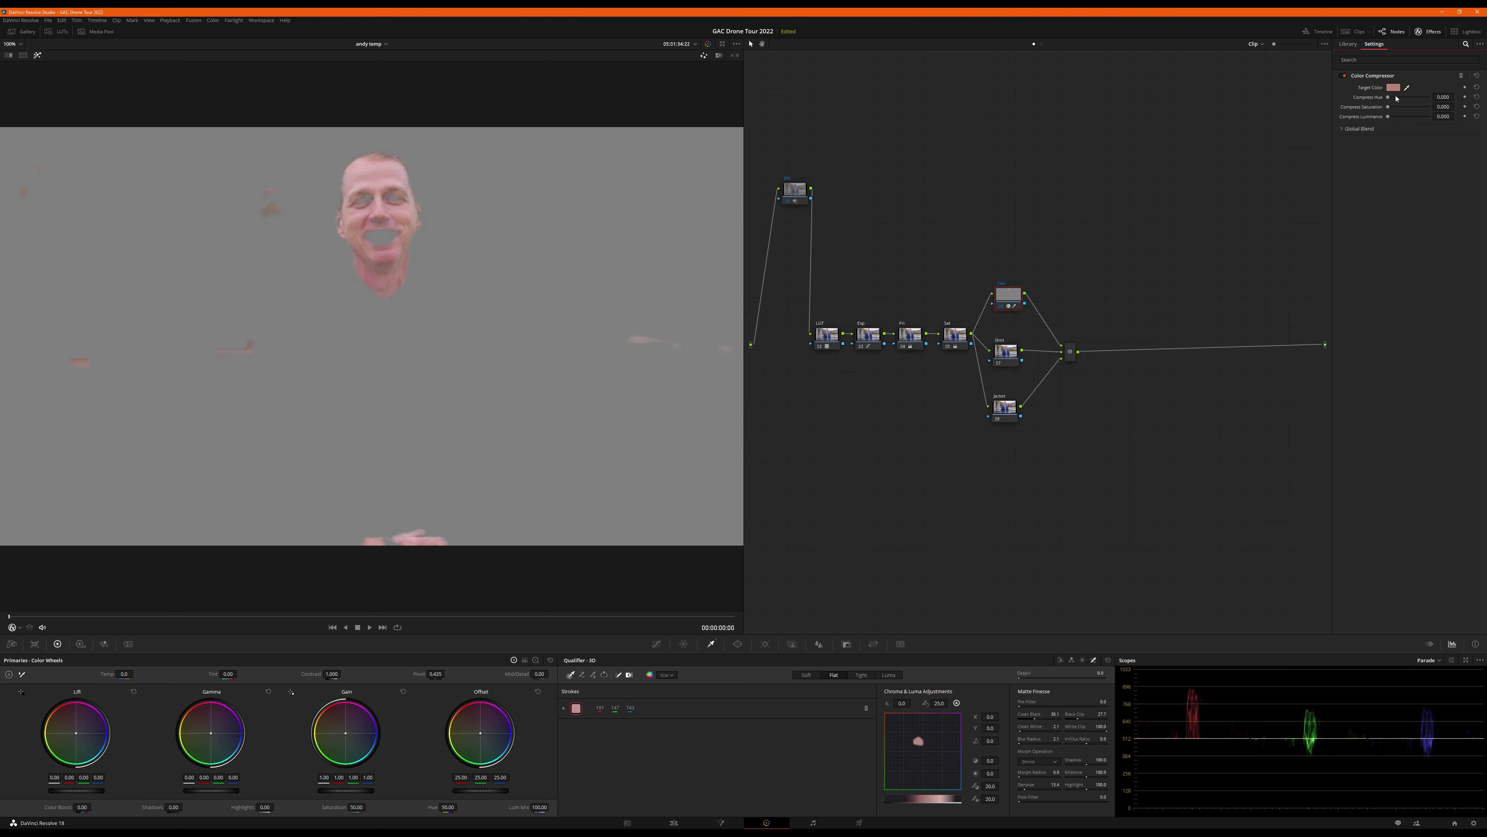
pyautogui.moveTo(1414, 103); pyautogui.dragTo(1421, 104)
pyautogui.click(1429, 660)
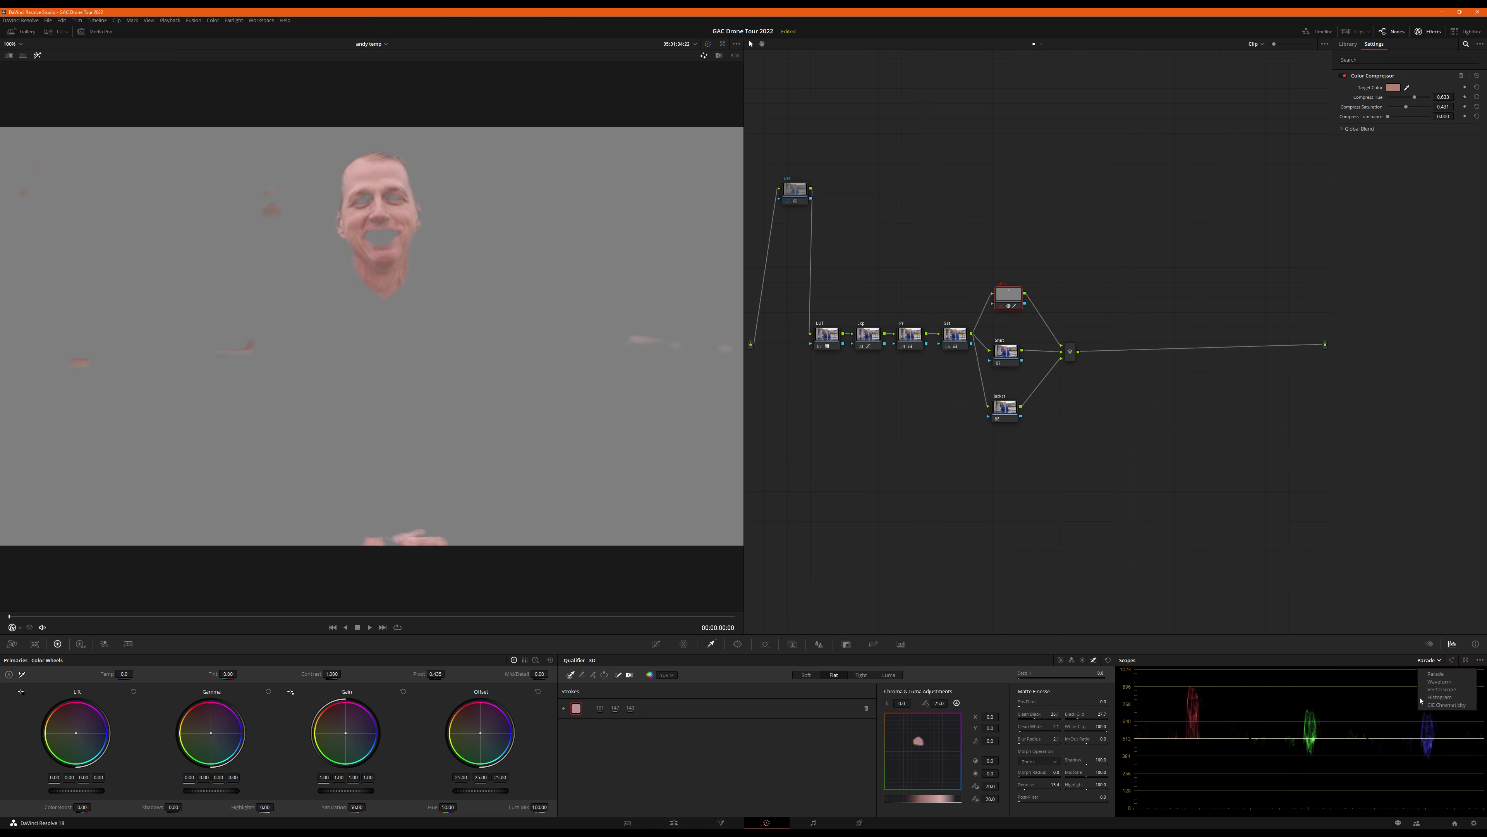
pyautogui.click(1440, 690)
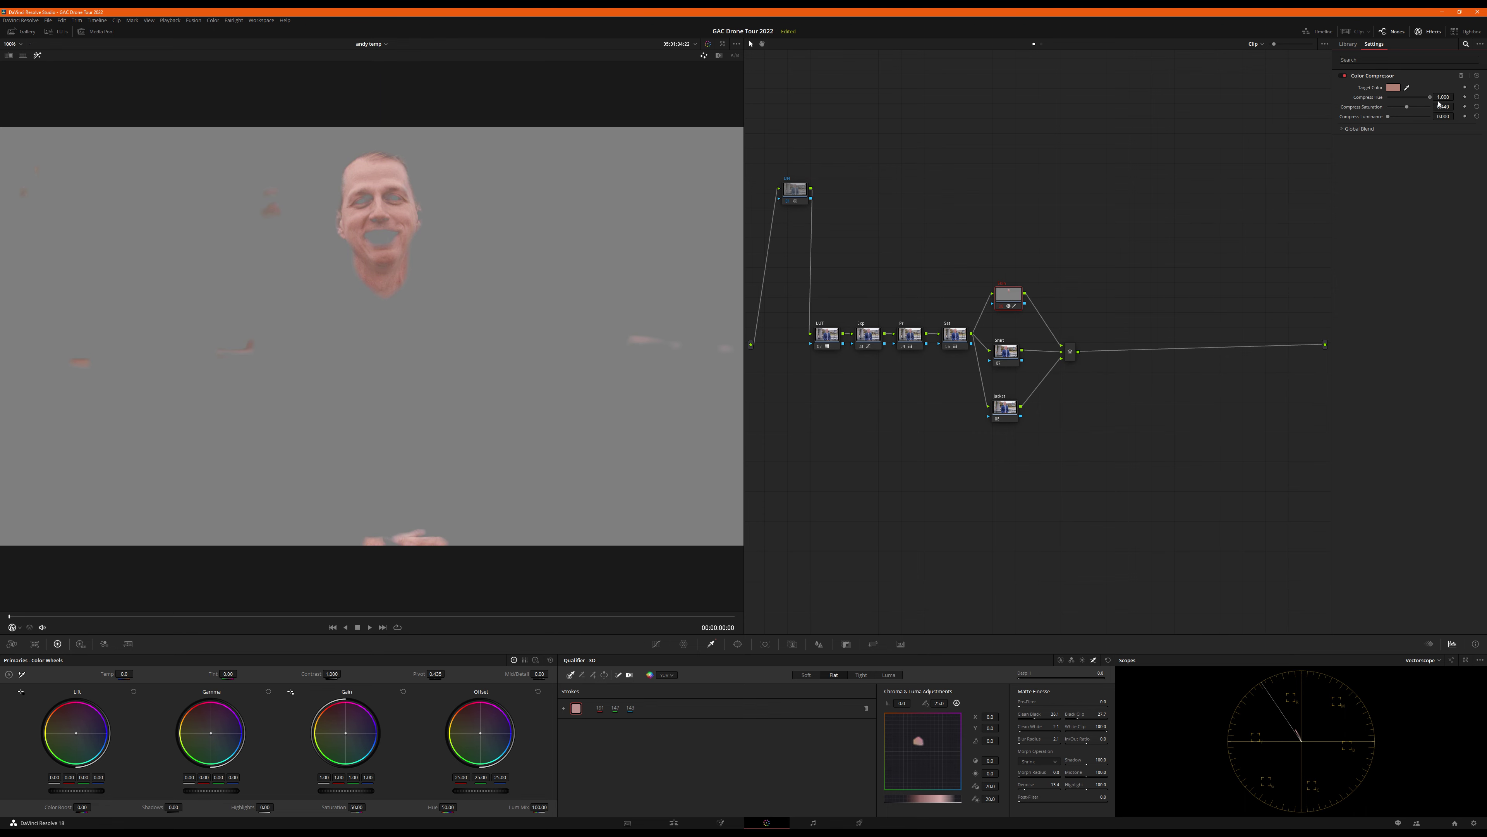
# - Lower Compress Hue to about 0.458, re-enable the Skin node, and enter saturation 55
pyautogui.moveTo(1430, 99); pyautogui.dragTo(1414, 100)
pyautogui.hotkey('shift', 'h')
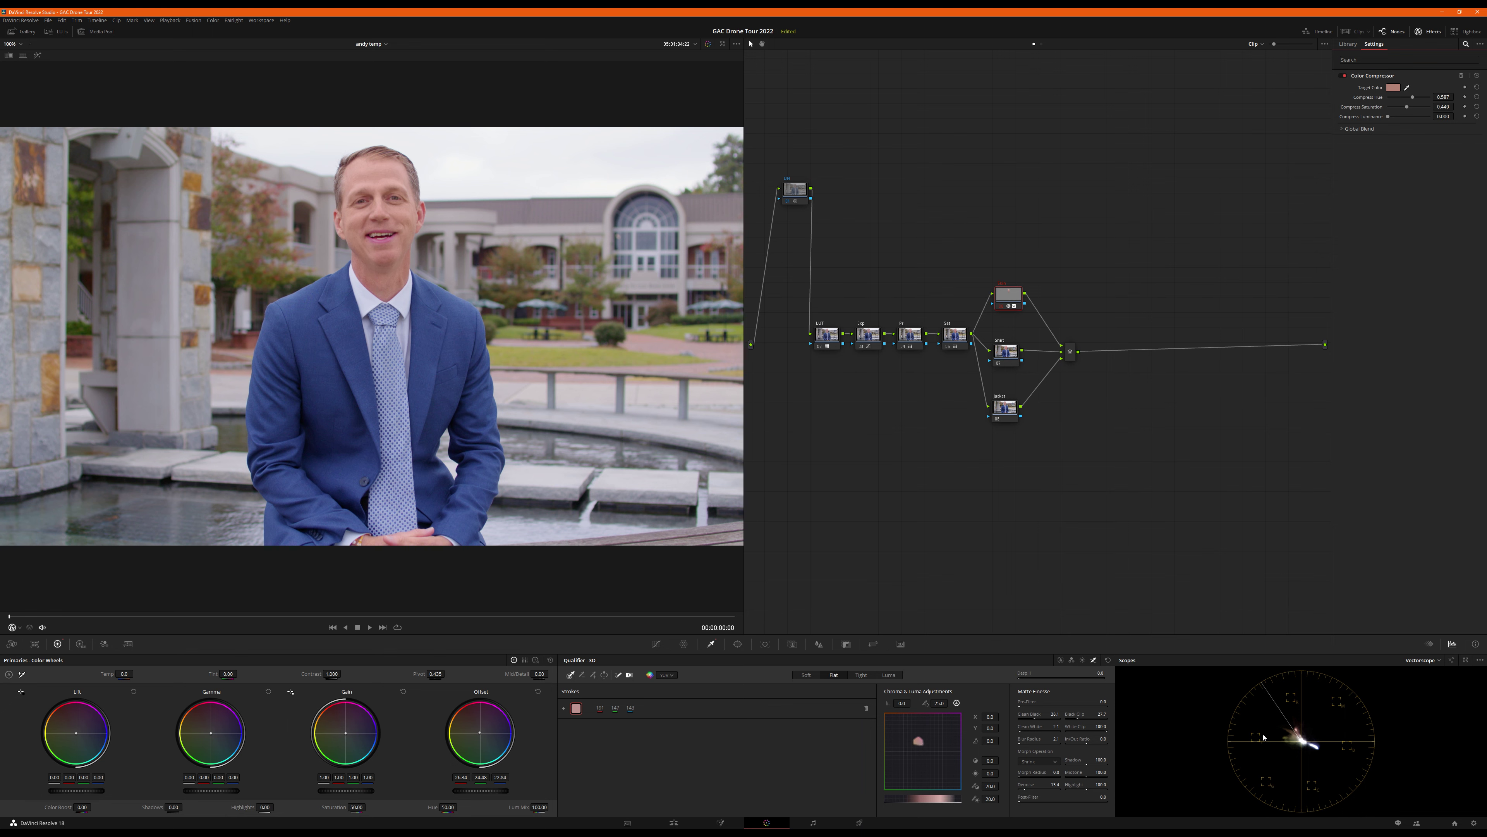
pyautogui.hotkey('ctrl', 'd')
pyautogui.hotkey('ctrl', 'd')
pyautogui.hotkey('shift', 'h')
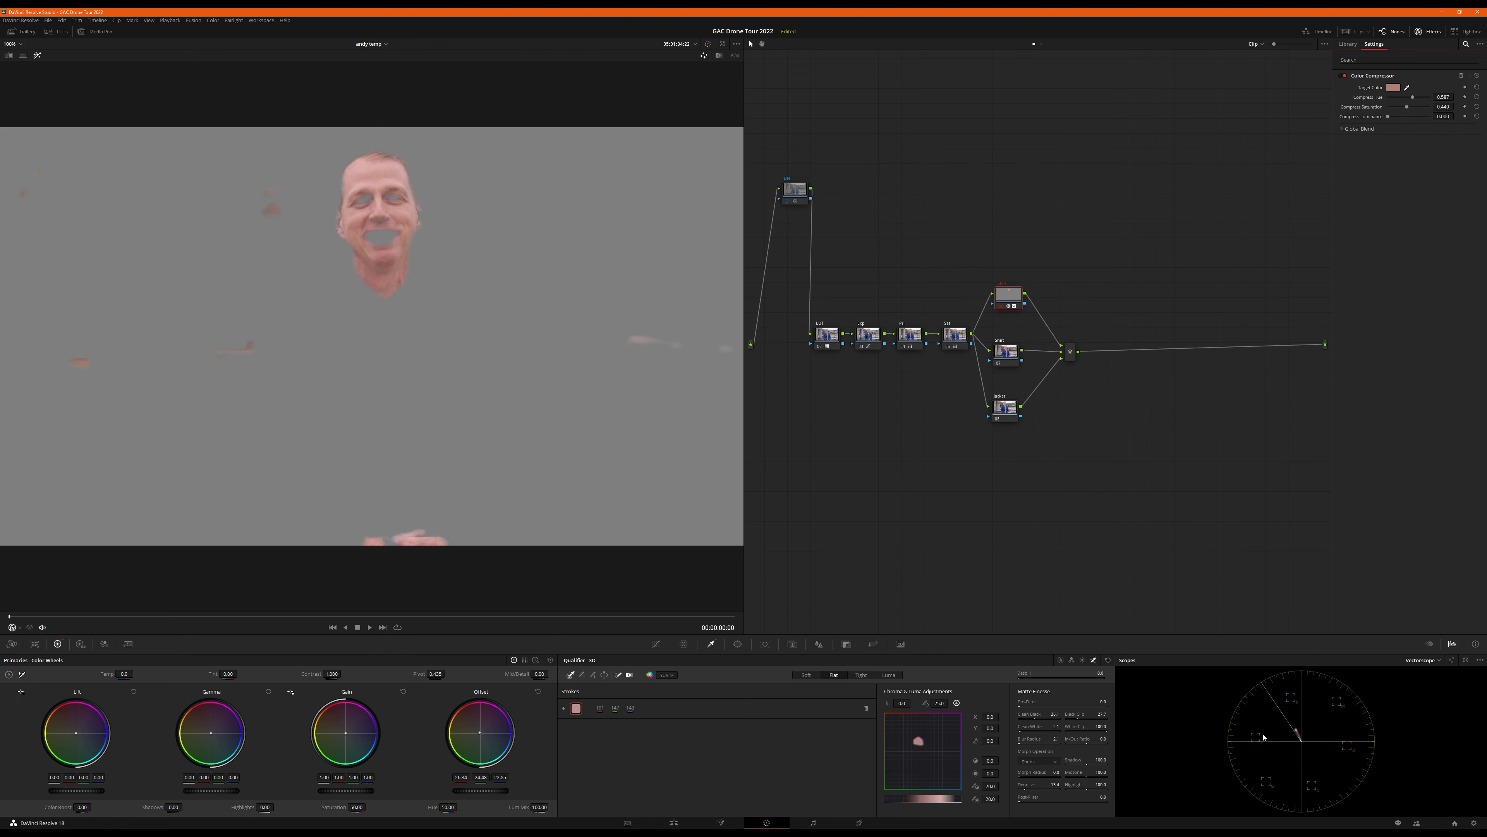
pyautogui.hotkey('shift', 'h')
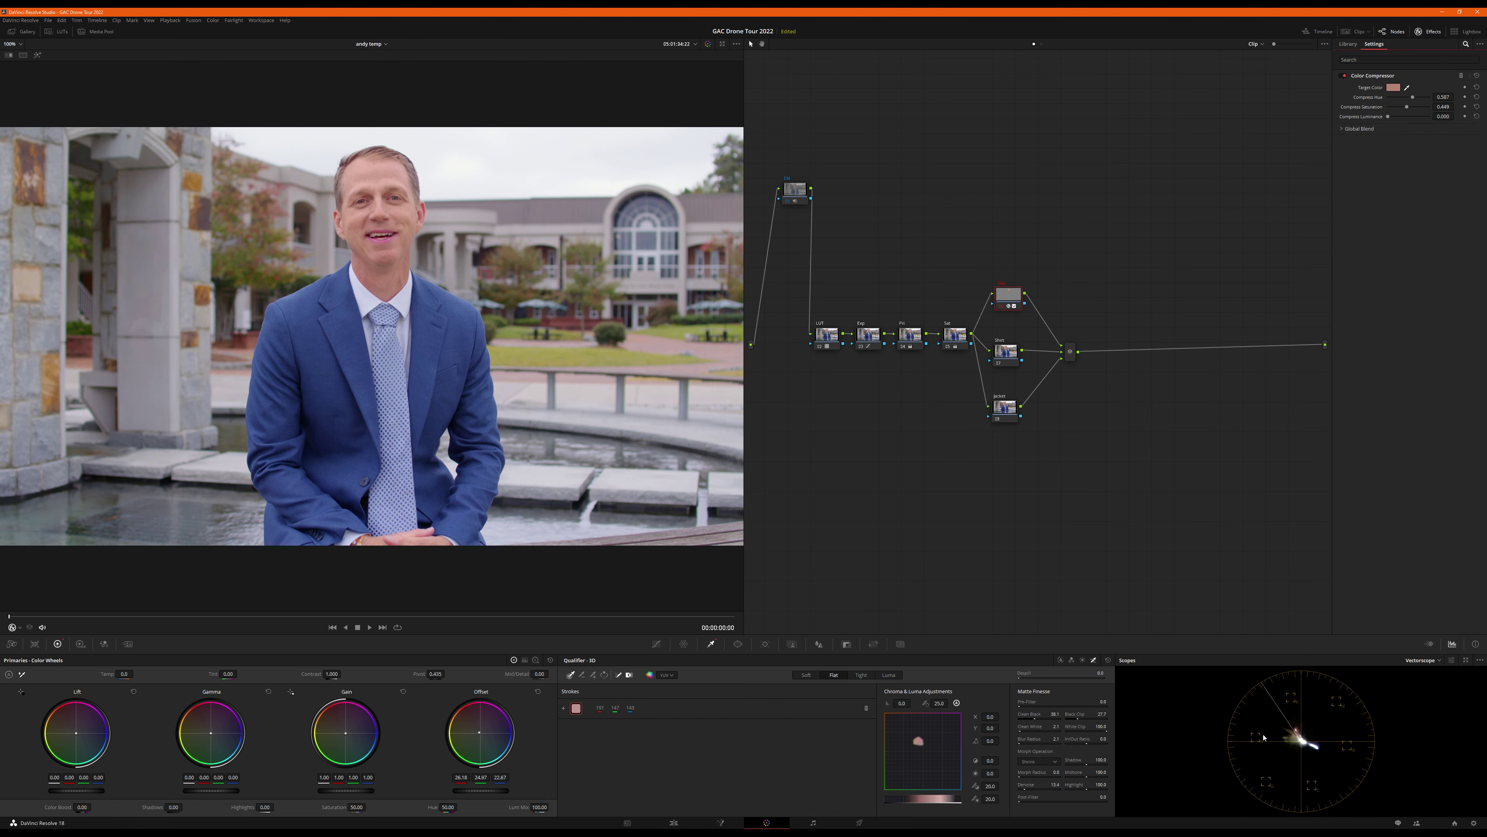
pyautogui.click(358, 808)
pyautogui.write('55')
# - Key the collar on the Shirt node with a 3D qualifier and set its saturation to 35
pyautogui.click(1003, 359)
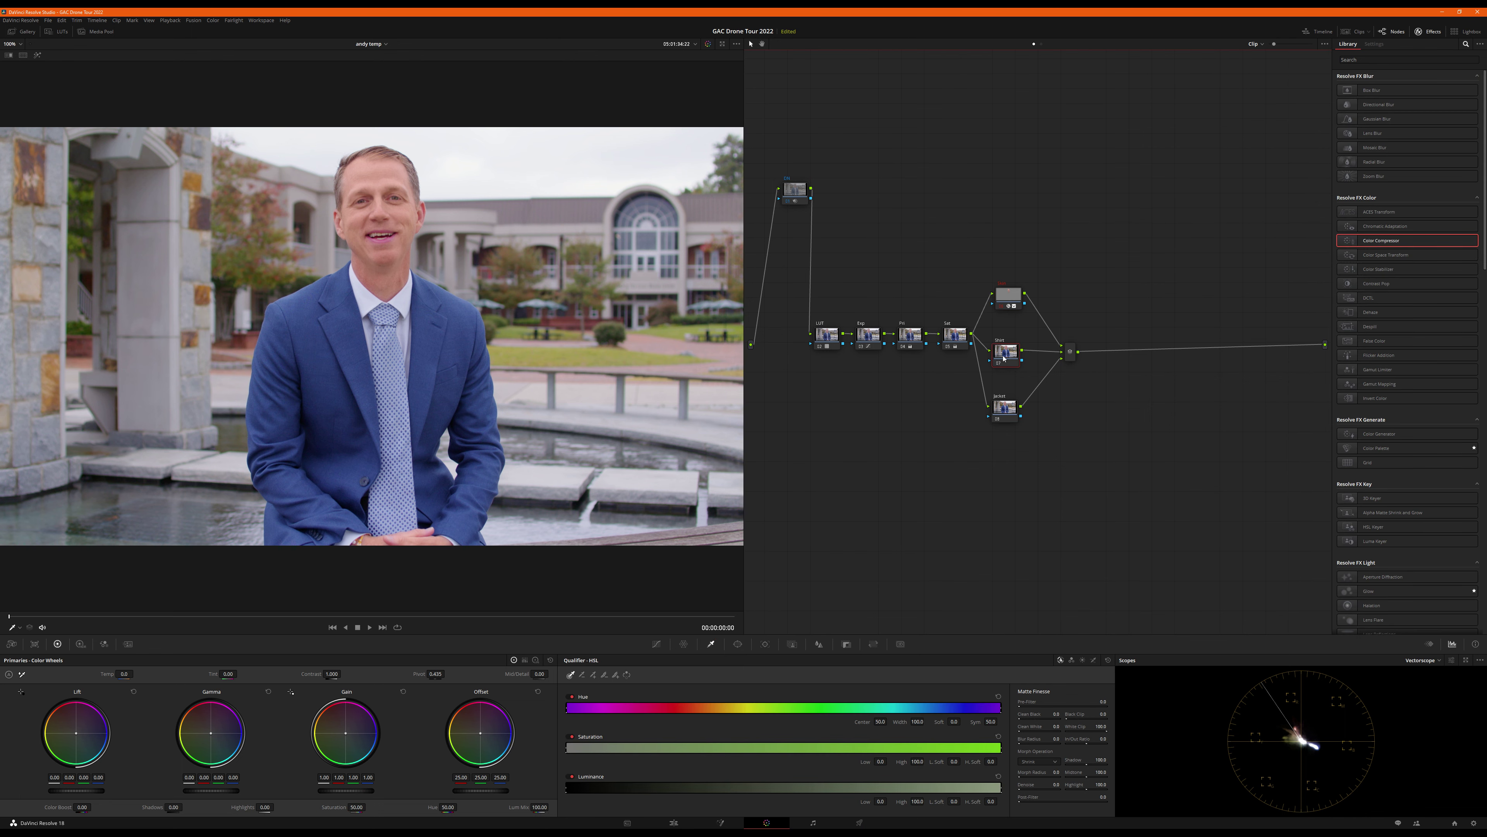
pyautogui.click(1094, 660)
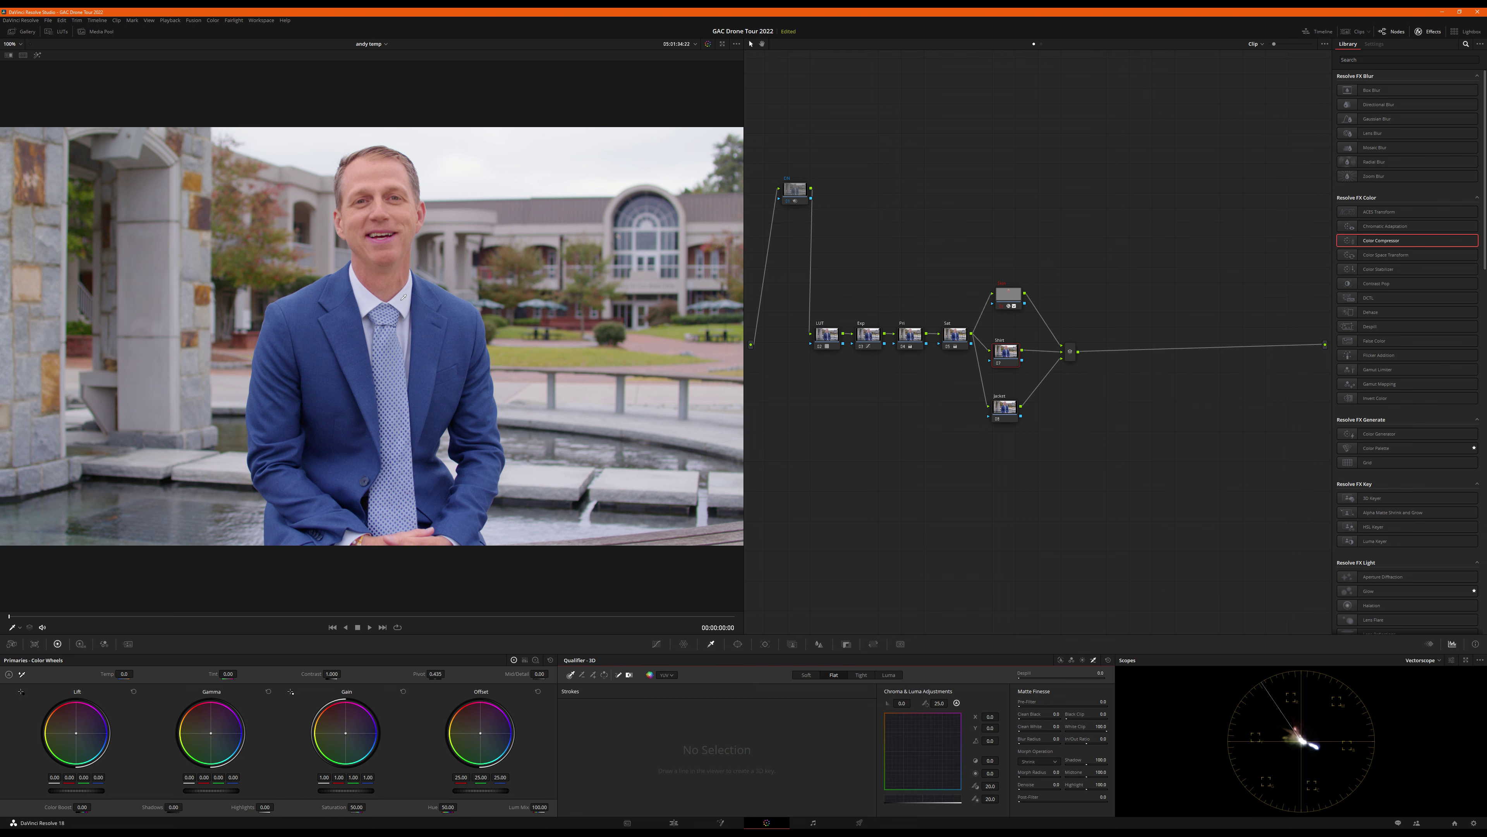
pyautogui.moveTo(404, 297); pyautogui.dragTo(404, 337)
pyautogui.hotkey('shift', 'h')
pyautogui.hotkey('shift', 'h')
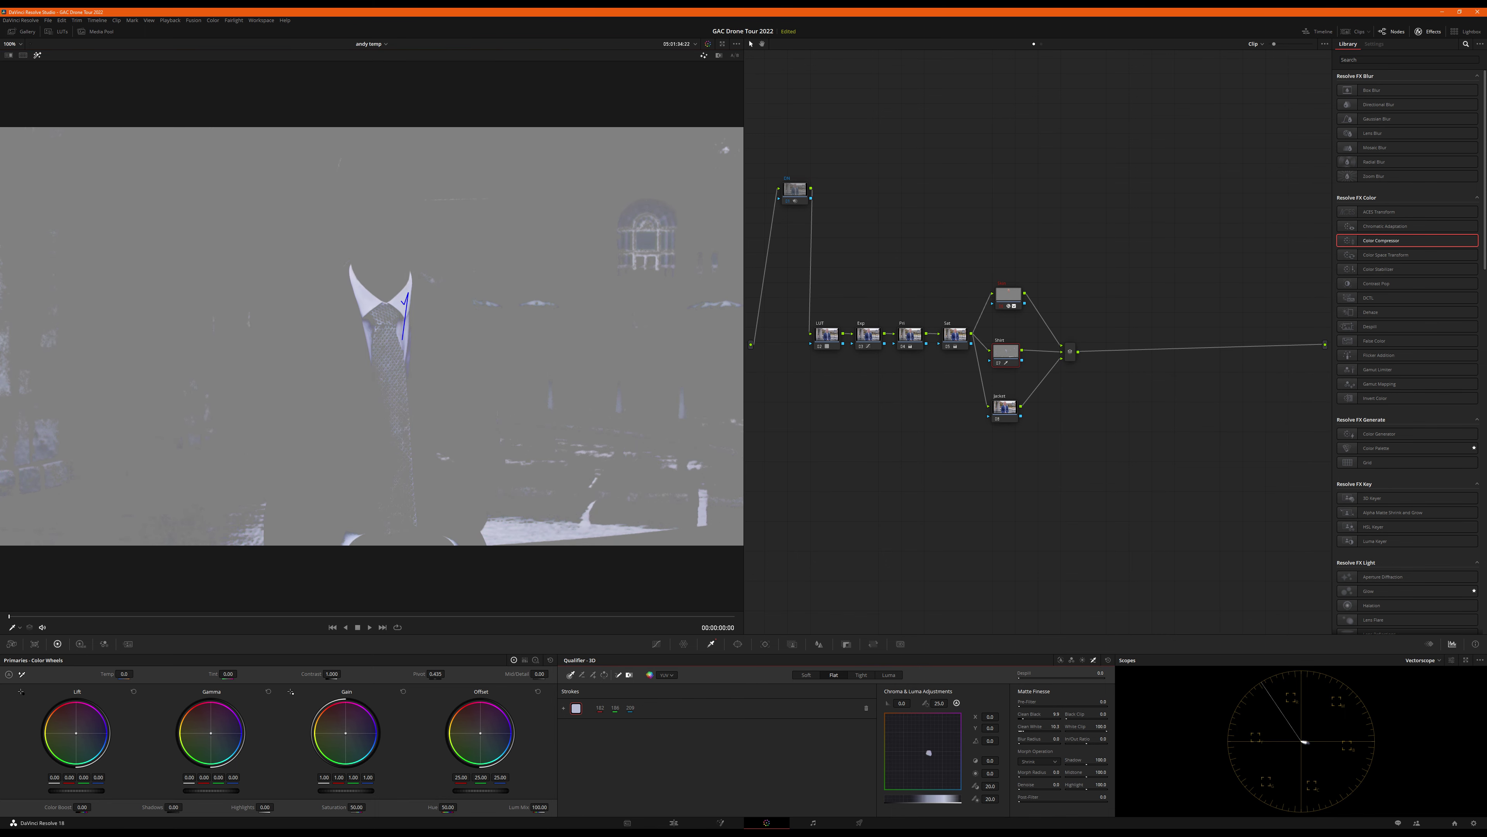
pyautogui.hotkey('shift', 'h')
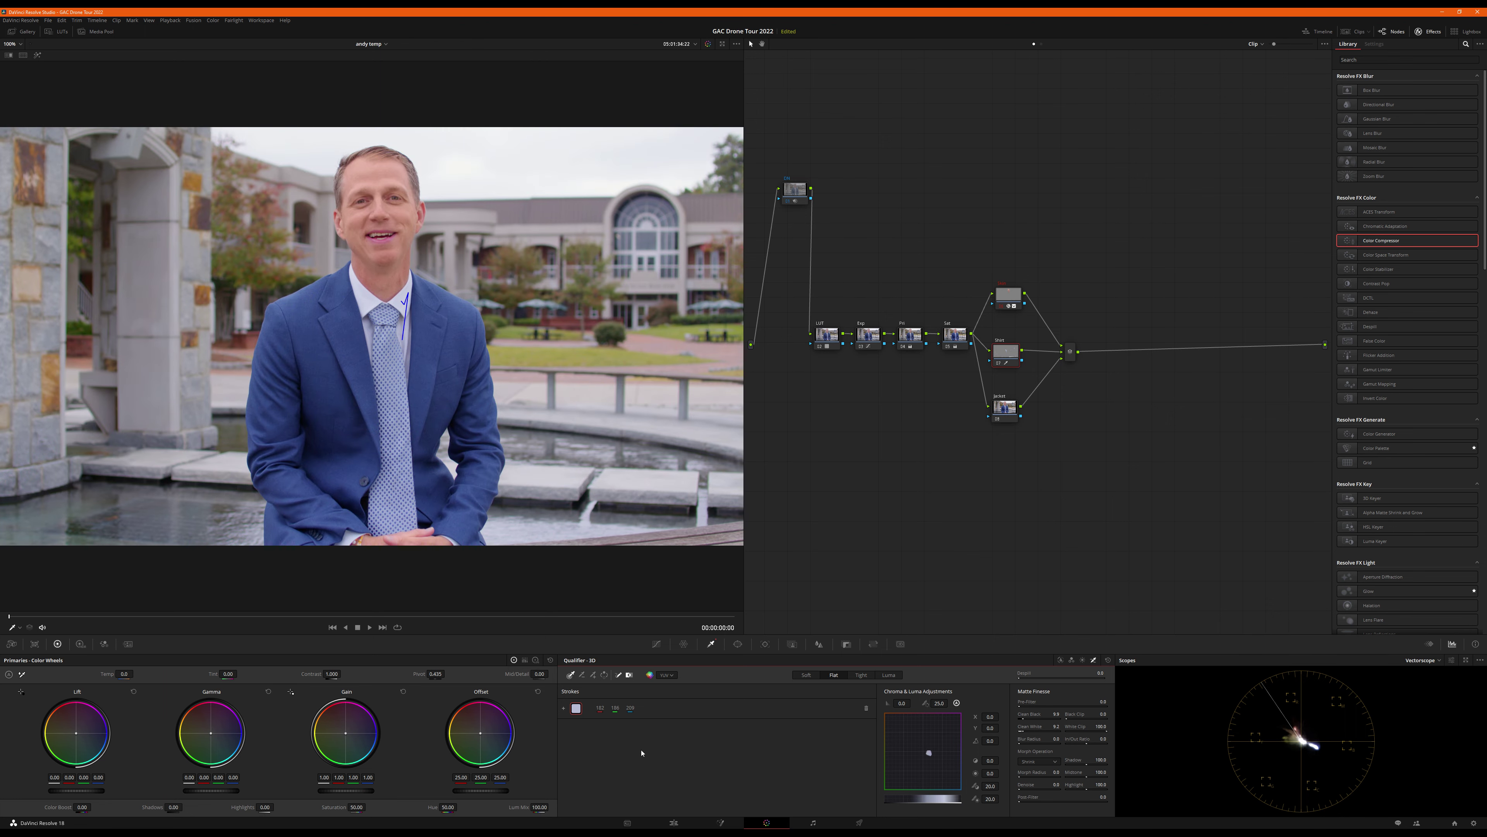
pyautogui.hotkey('shift', 'h')
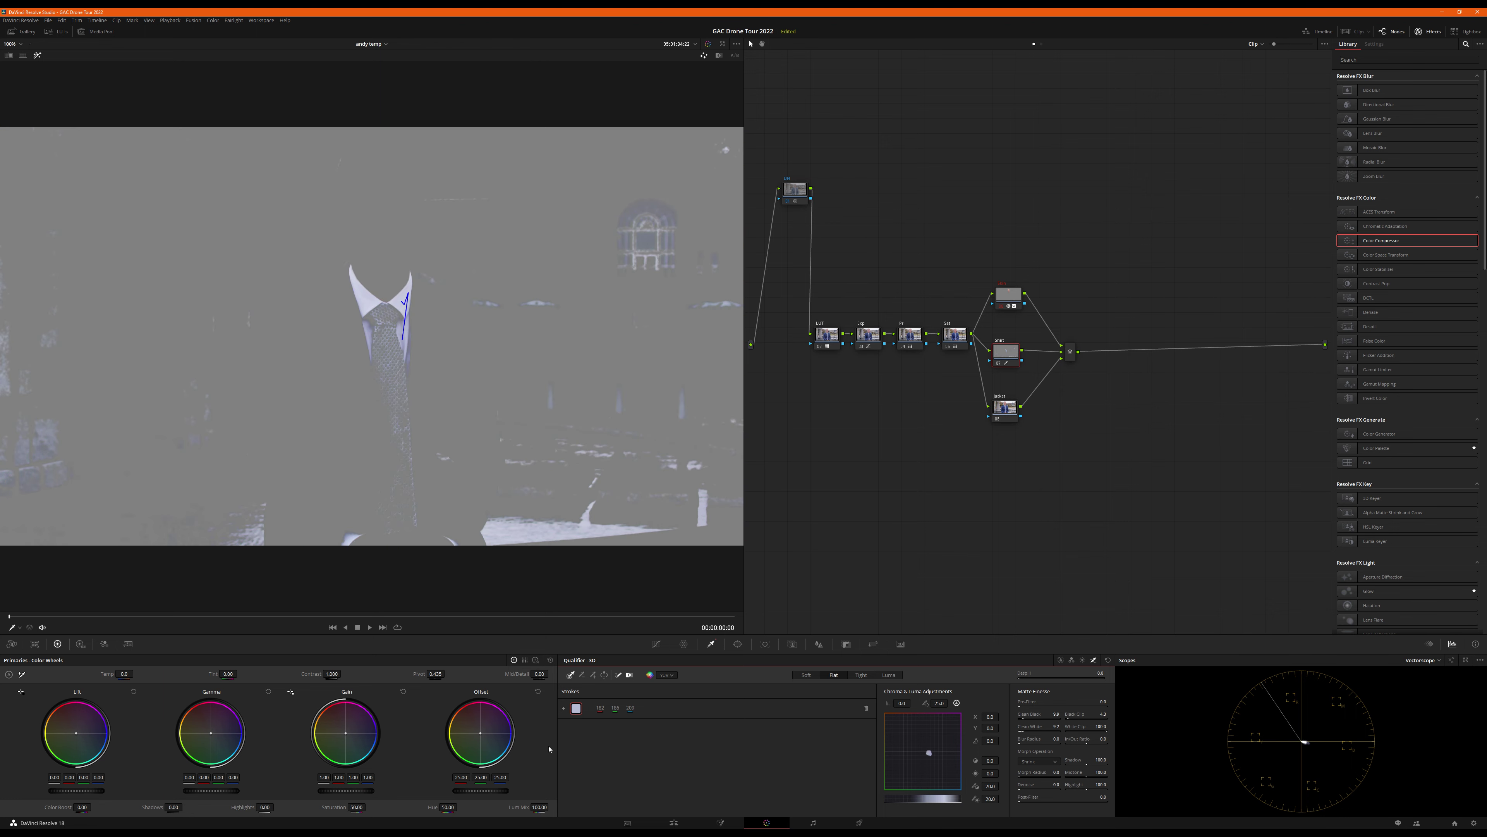
pyautogui.click(356, 807)
pyautogui.press('Return')
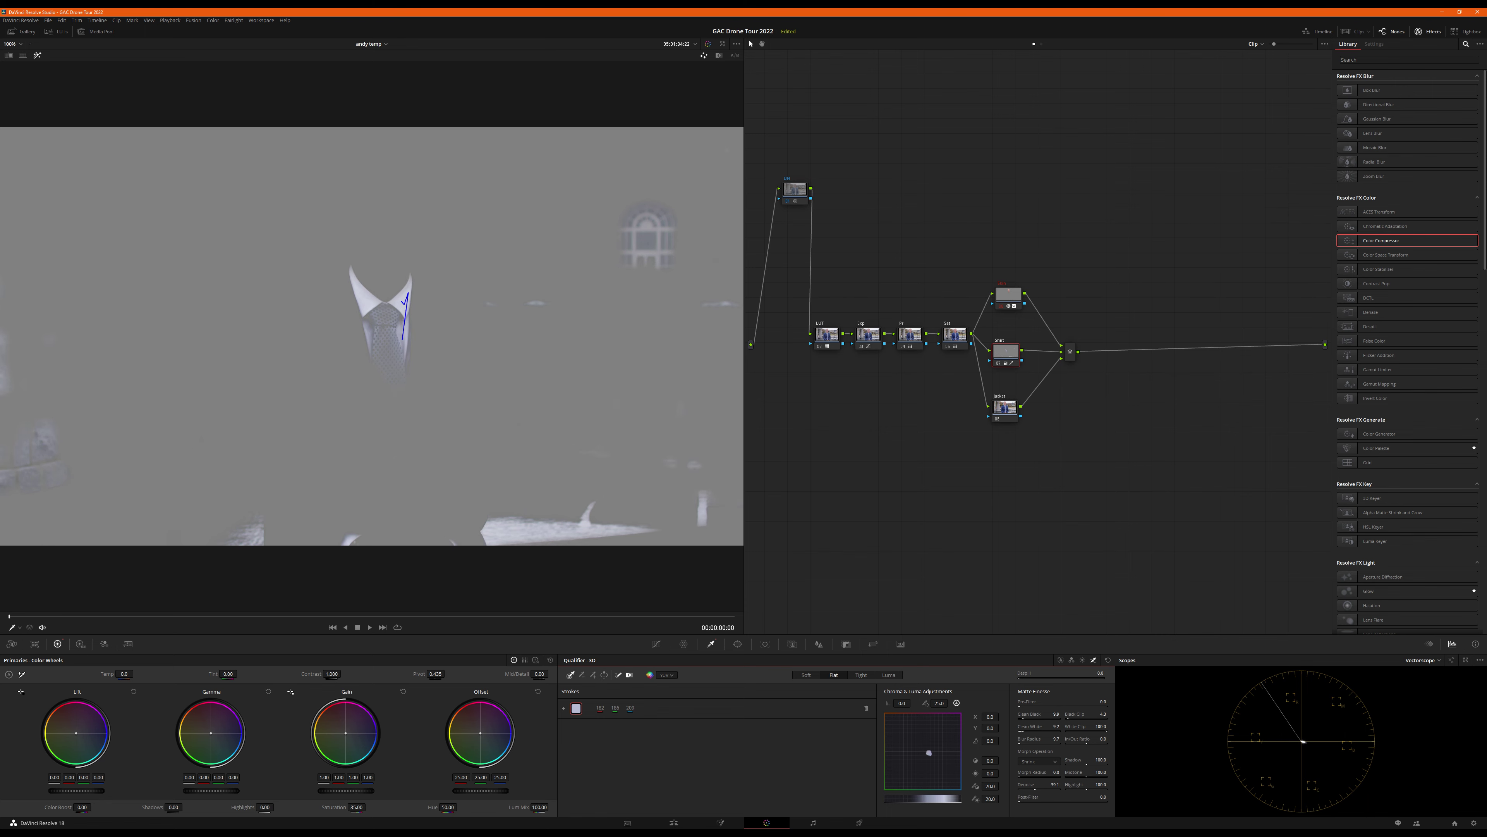
# - Add a circular window around the collar and tie, shifting it right, softening and enlarging it
pyautogui.click(737, 644)
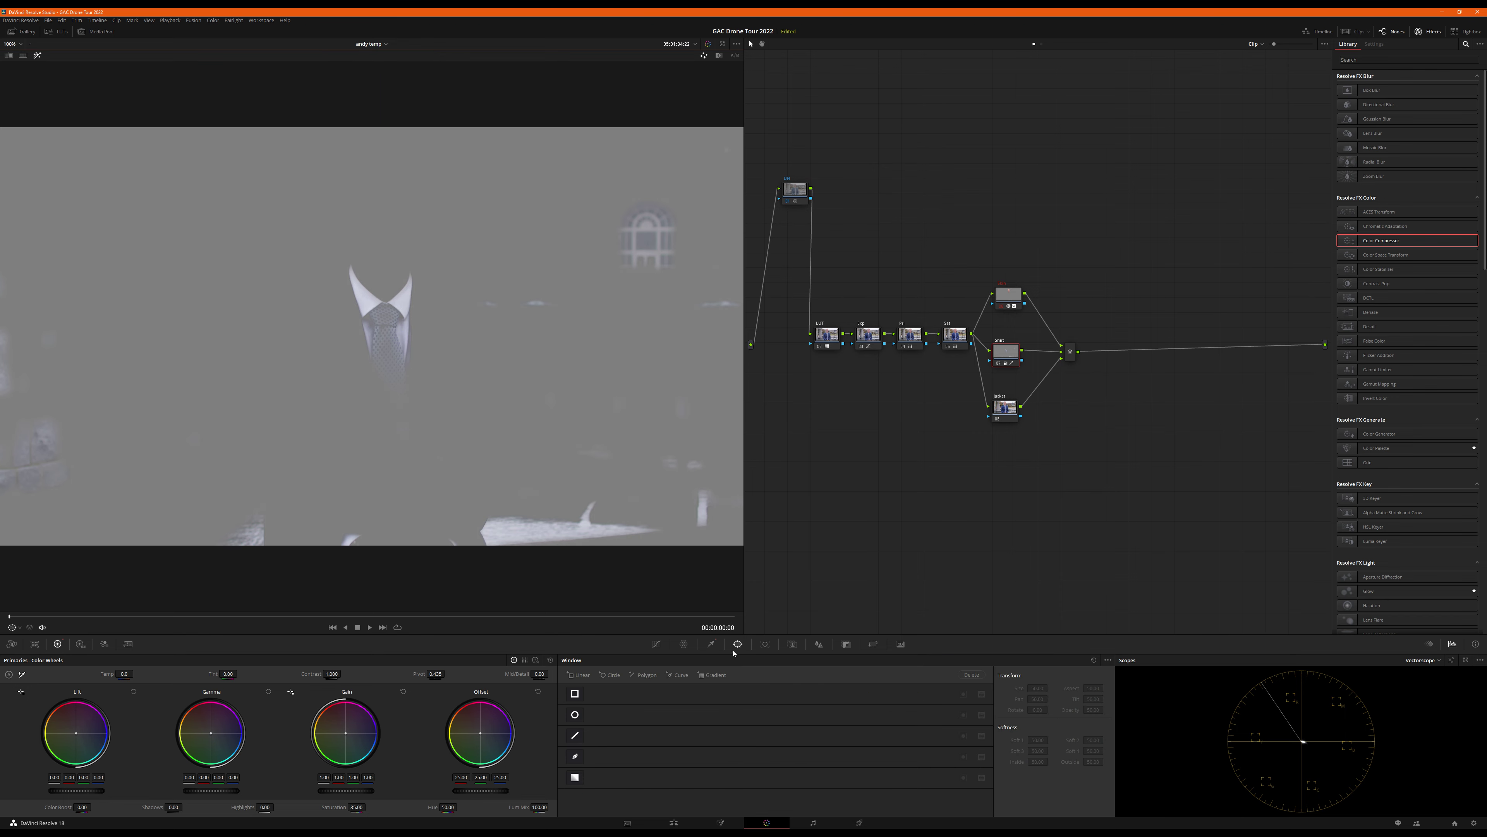
pyautogui.hotkey('shift', 'h')
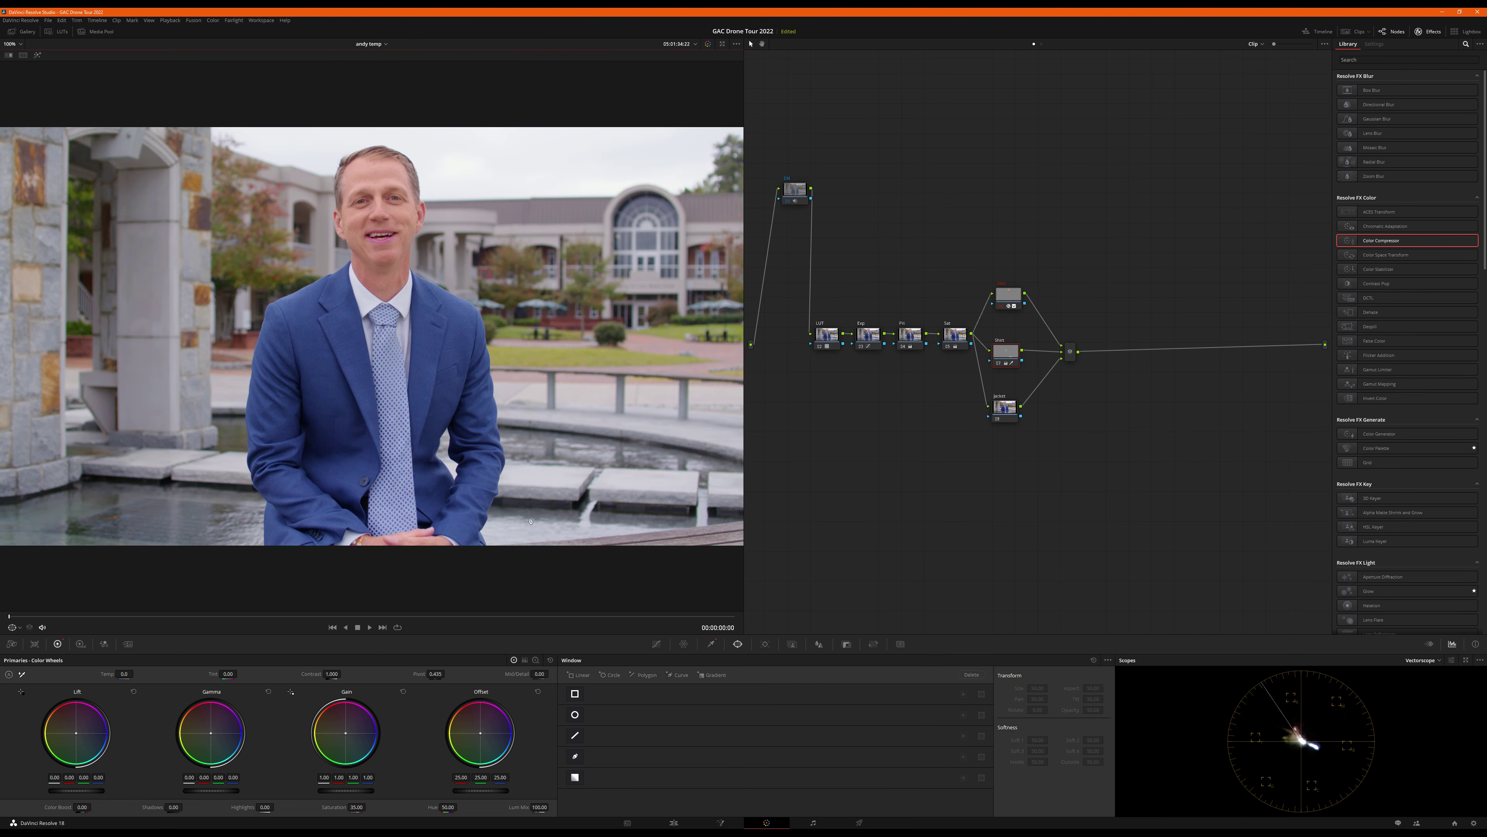
pyautogui.hotkey('shift', 'h')
pyautogui.click(576, 715)
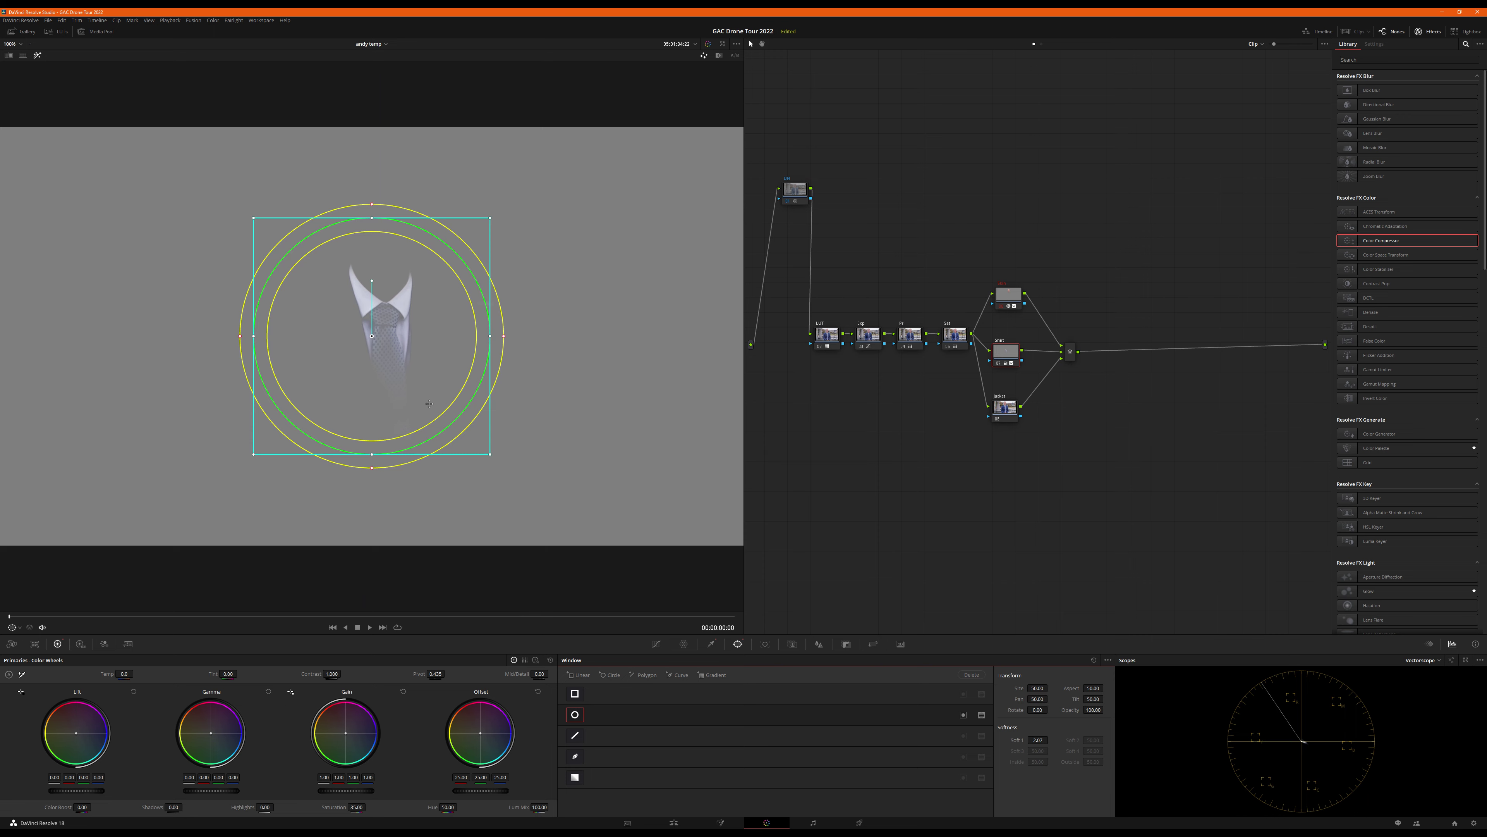
pyautogui.moveTo(465, 371); pyautogui.dragTo(475, 335)
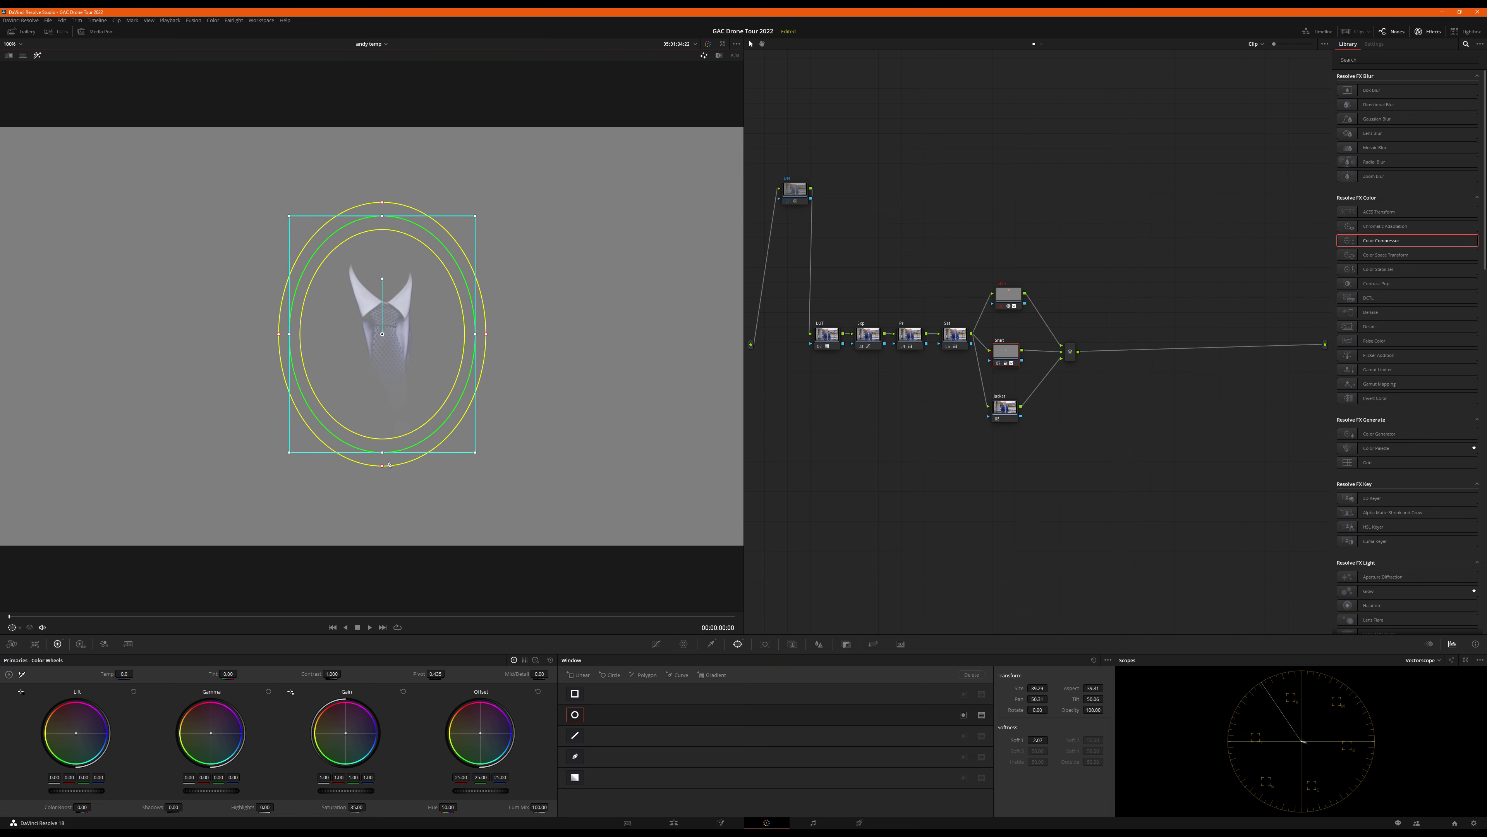
pyautogui.moveTo(382, 467); pyautogui.dragTo(383, 464)
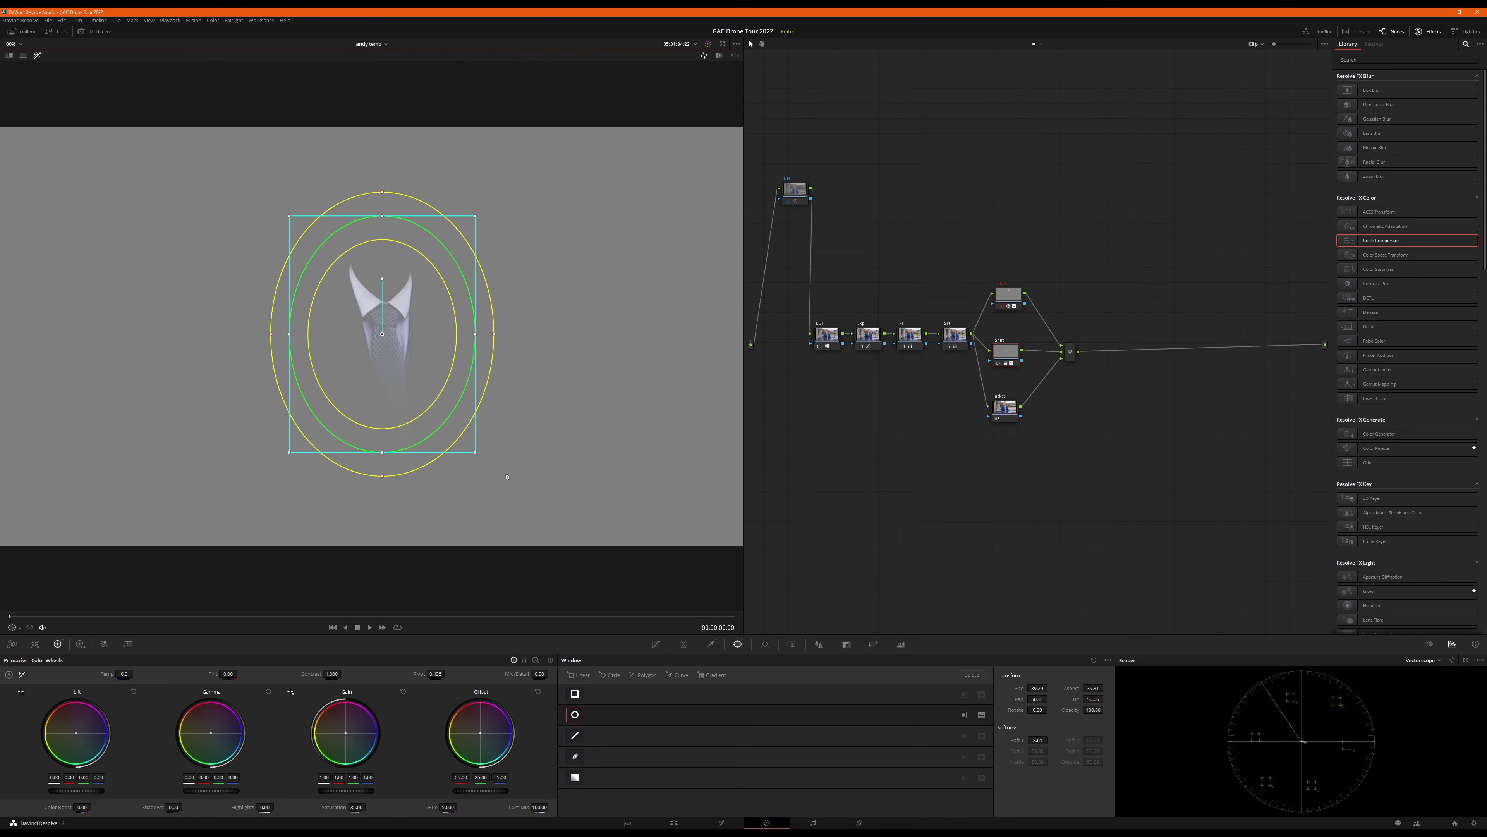
pyautogui.moveTo(477, 455); pyautogui.dragTo(482, 463)
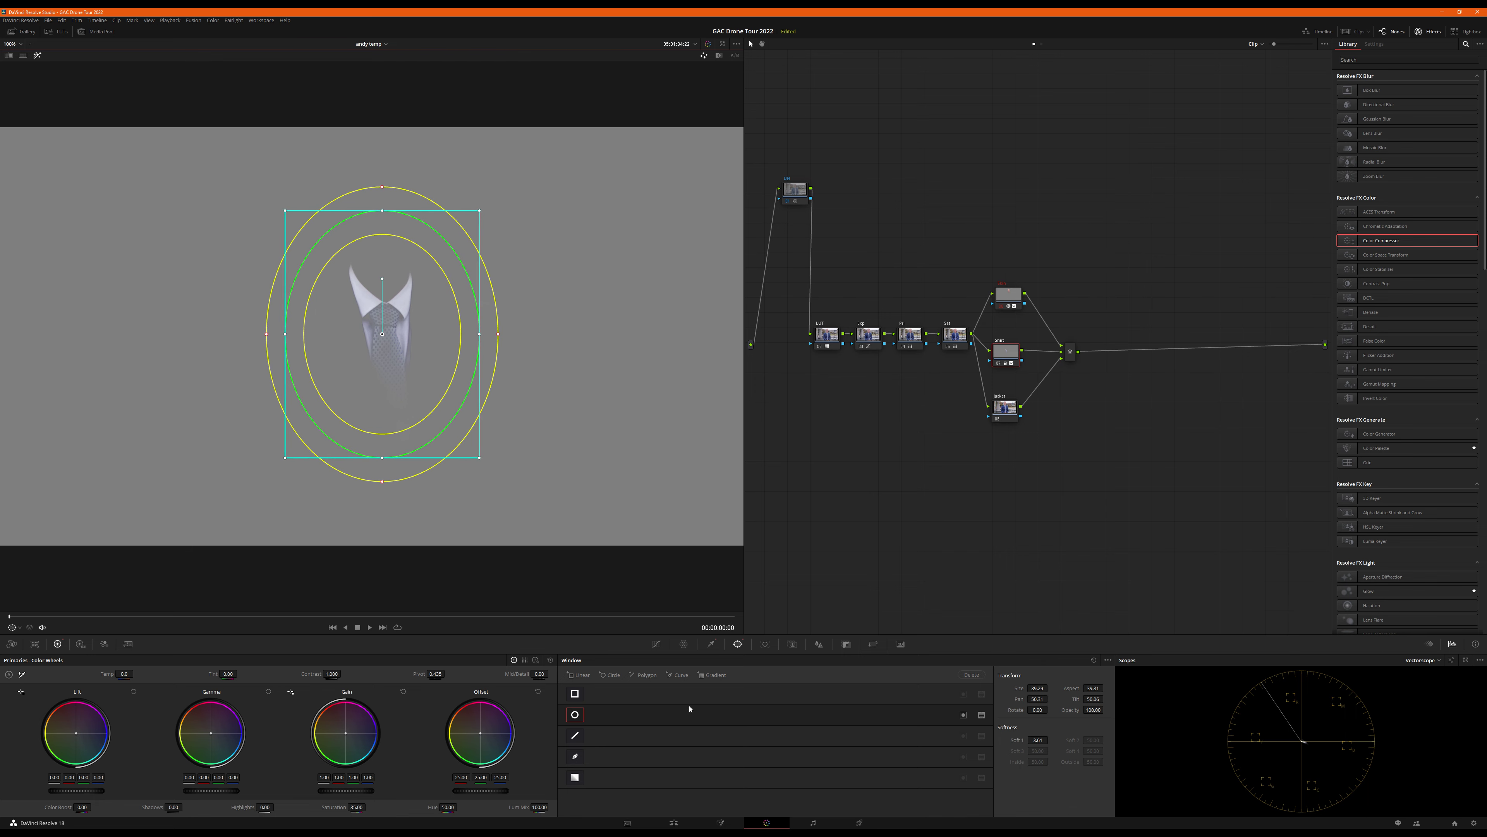
# - Lower the Shirt node's saturation to 15.00, then select the Jacket node
pyautogui.hotkey('shift', 'h')
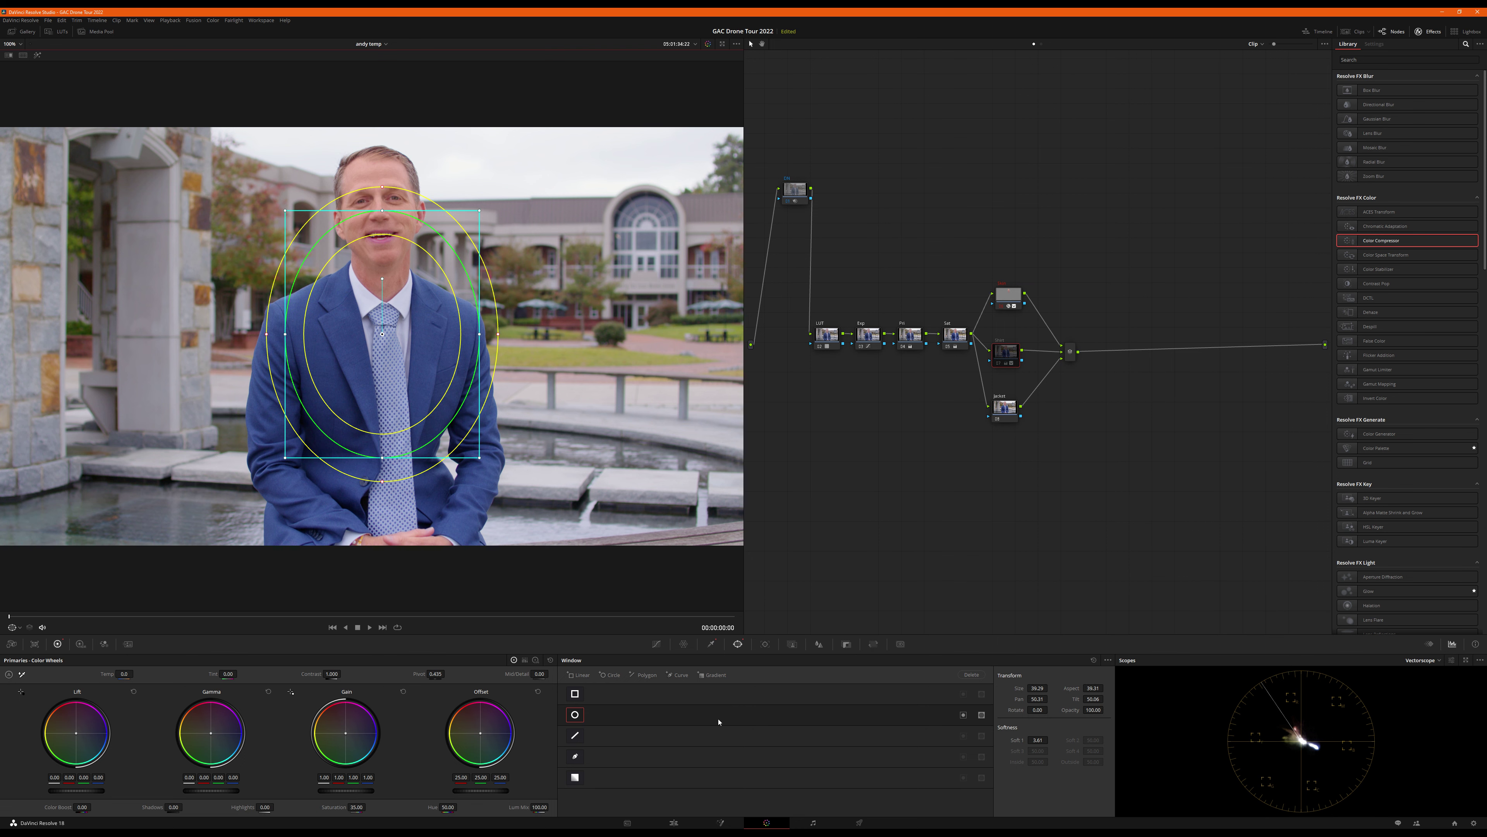
pyautogui.click(359, 807)
pyautogui.click(1001, 411)
# - Set the Jacket node's colour space to Lab (CIE)
pyautogui.rightClick(1002, 413)
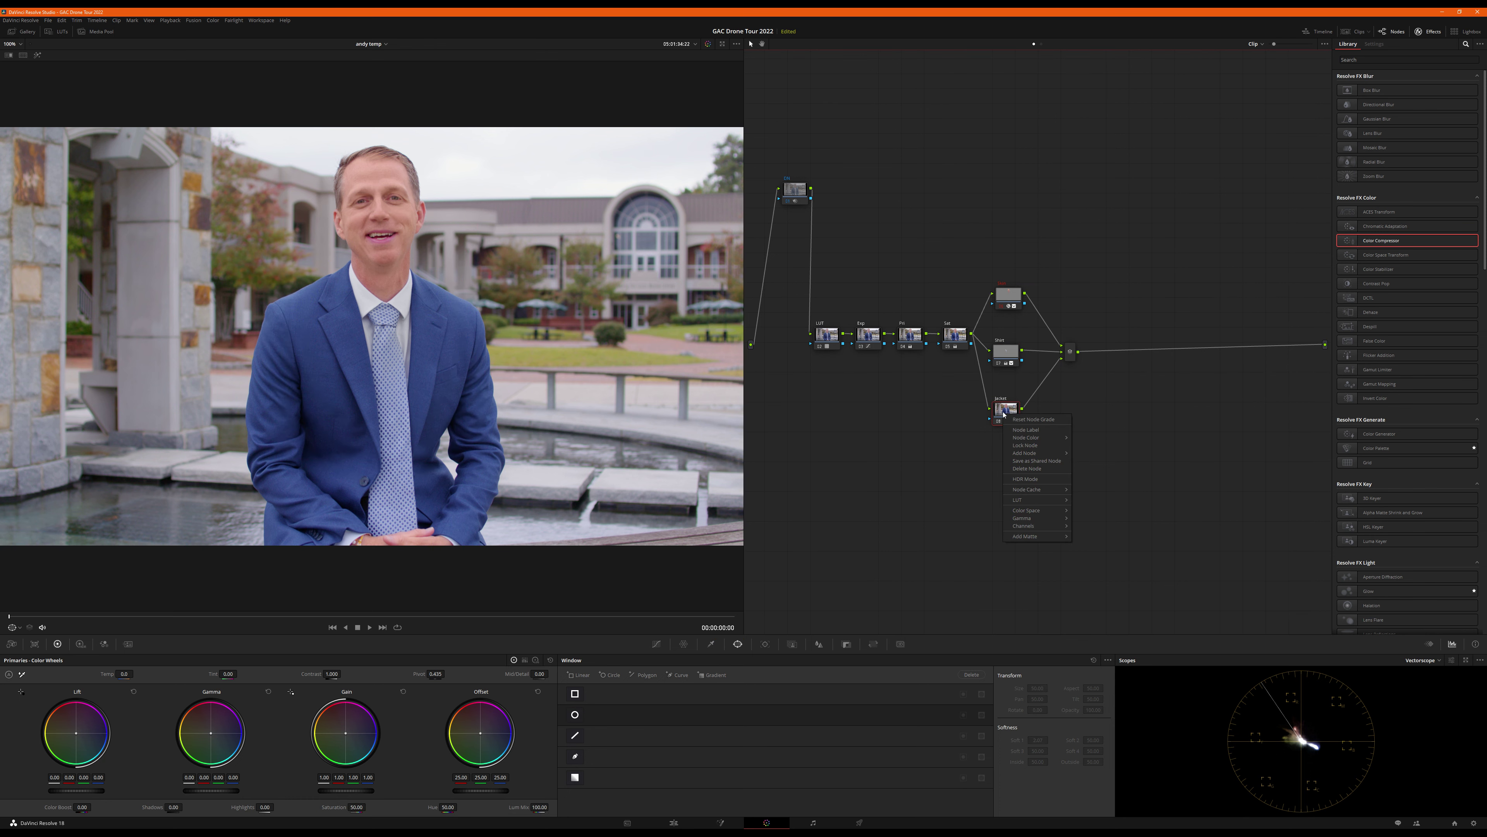
pyautogui.moveTo(1034, 502)
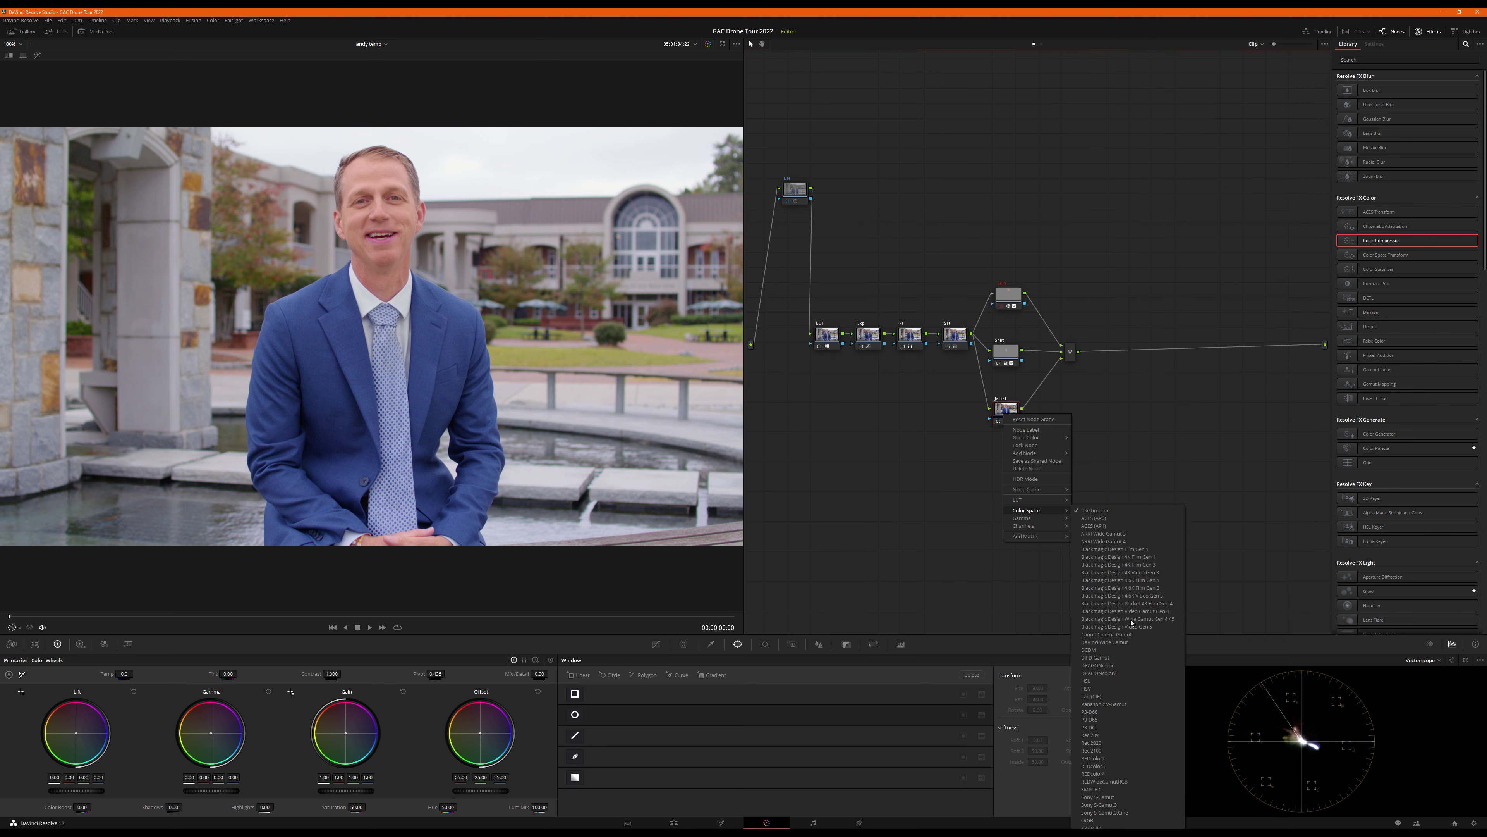
pyautogui.click(1092, 697)
# - Key the blue jacket with two 3D qualifier strokes, then raise Clean Black and Denoise
pyautogui.click(711, 644)
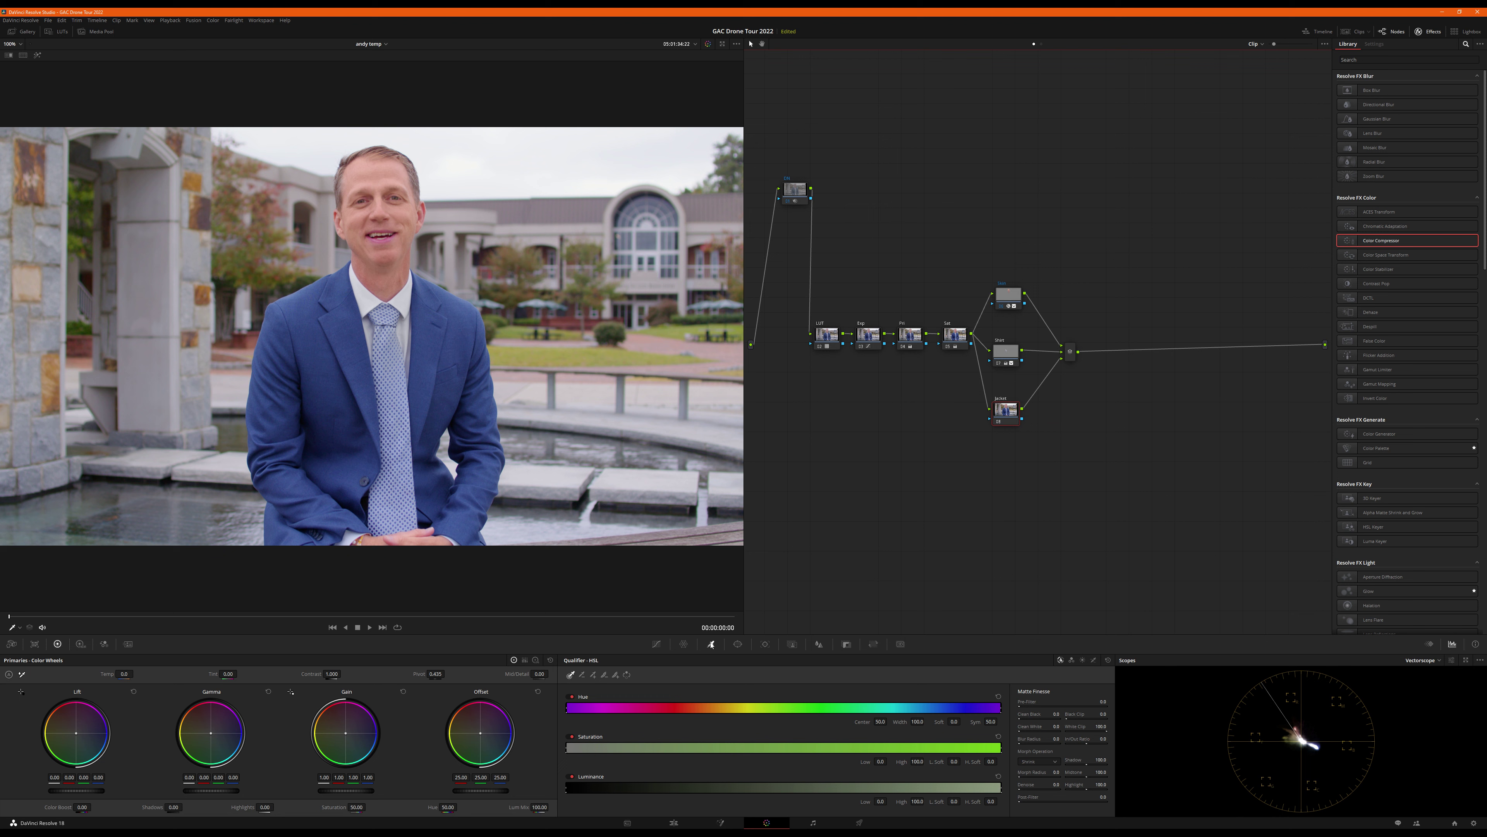
pyautogui.click(1093, 660)
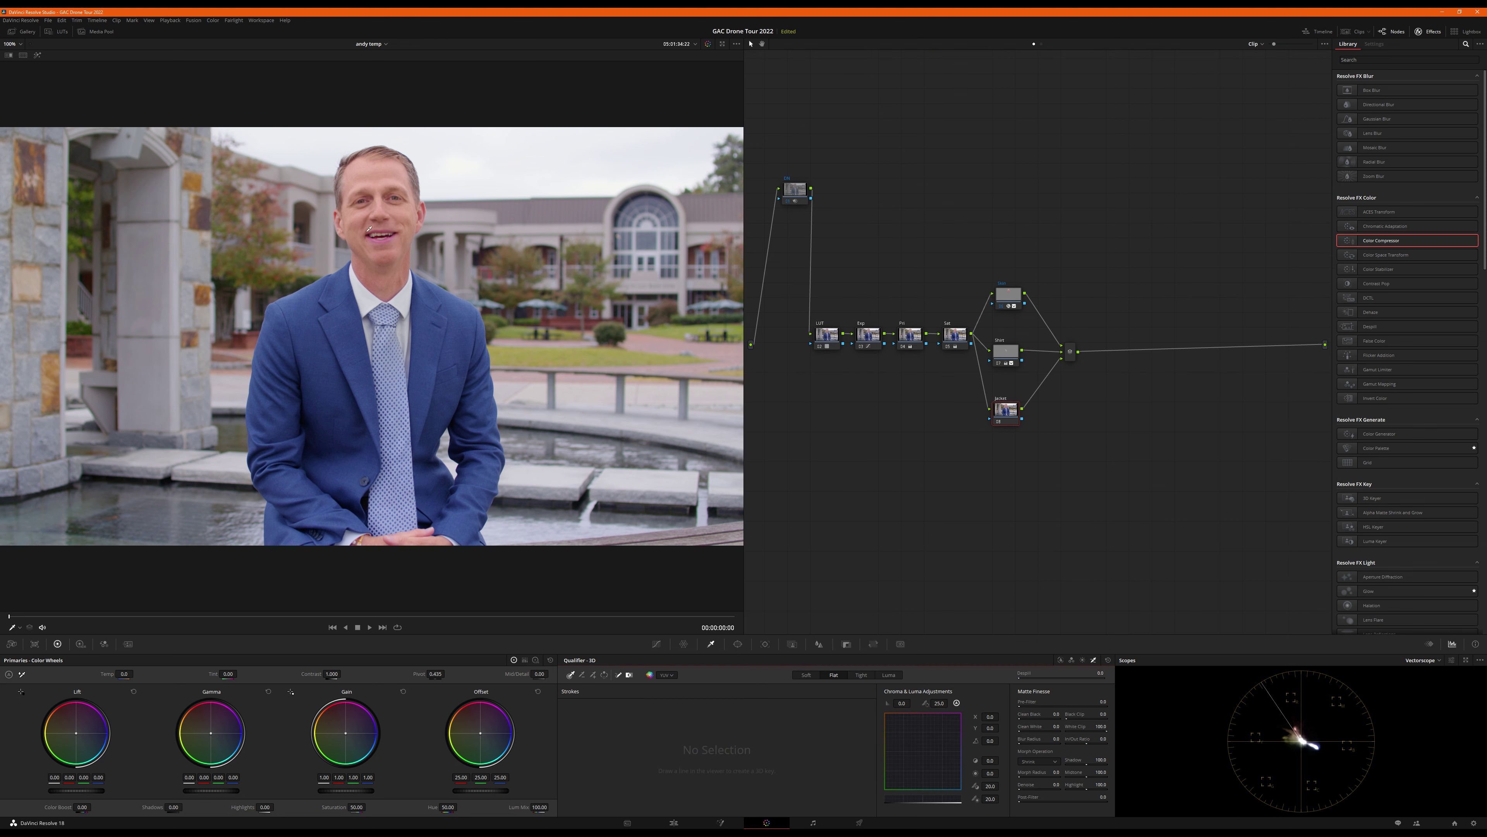
pyautogui.moveTo(341, 311)
pyautogui.mouseDown()
pyautogui.moveTo(324, 341)
pyautogui.moveTo(321, 367)
pyautogui.moveTo(338, 438)
pyautogui.moveTo(317, 461)
pyautogui.moveTo(351, 475)
pyautogui.moveTo(343, 282)
pyautogui.moveTo(286, 321)
pyautogui.mouseUp()
pyautogui.hotkey('shift', 'h')
pyautogui.hotkey('shift', 'h')
pyautogui.hotkey('alt', 'shift', 'h')
pyautogui.moveTo(433, 301)
pyautogui.mouseDown()
pyautogui.moveTo(477, 388)
pyautogui.moveTo(460, 443)
pyautogui.moveTo(464, 514)
pyautogui.mouseUp()
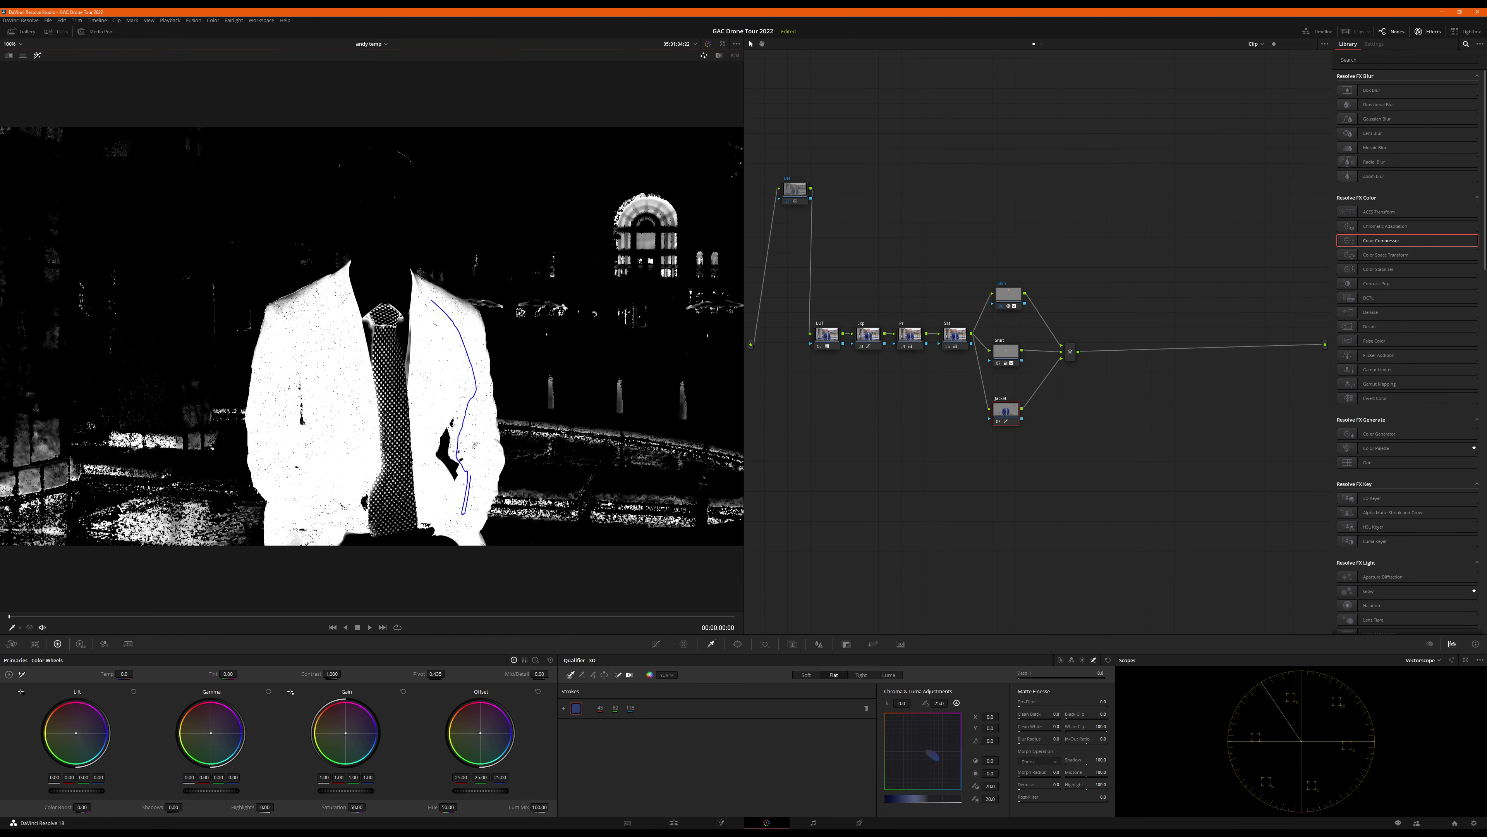
pyautogui.hotkey('alt', 'shift', 'h')
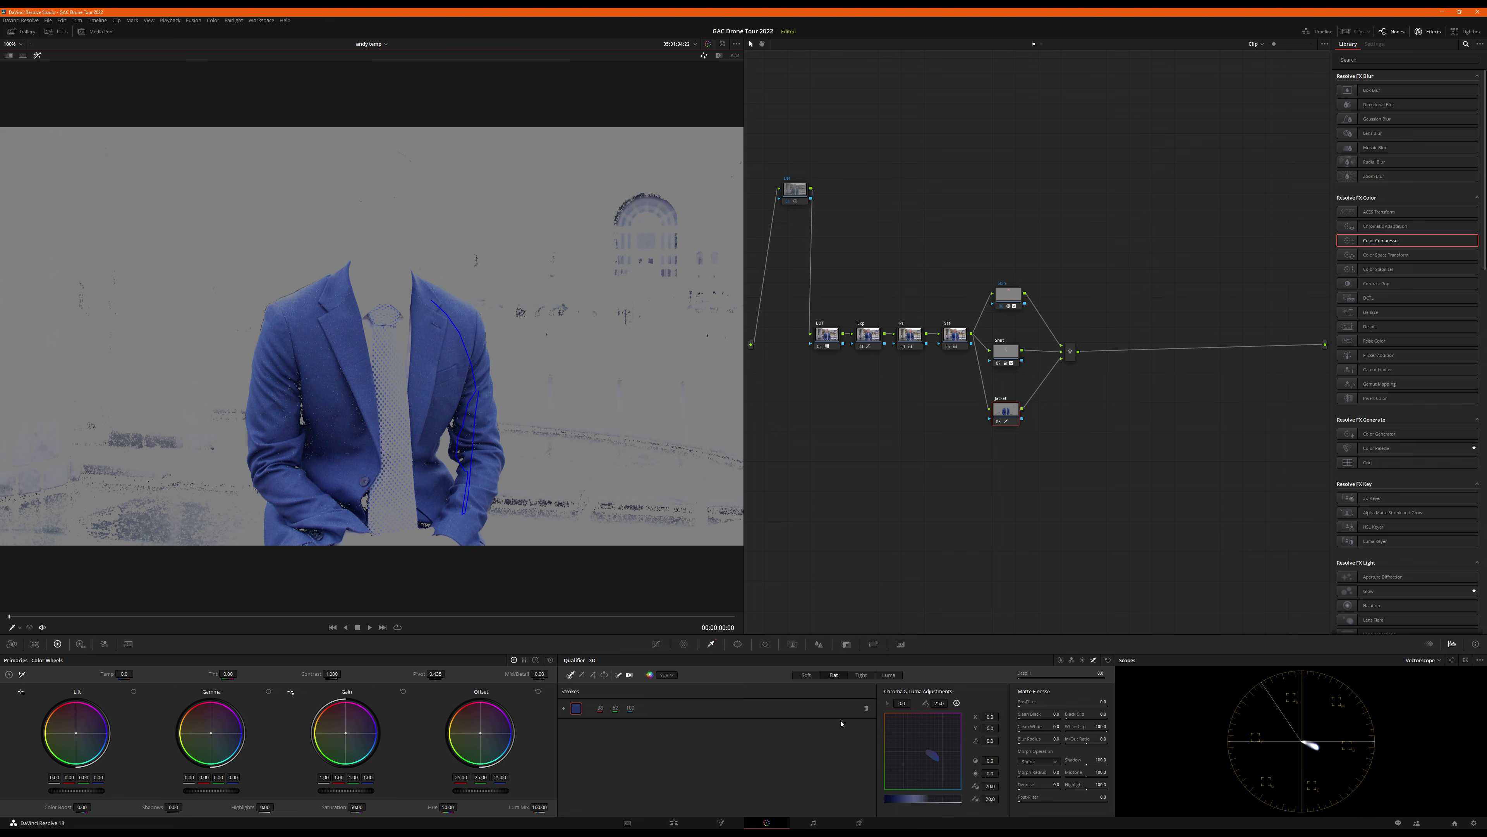
pyautogui.moveTo(1056, 713)
pyautogui.mouseDown()
pyautogui.moveTo(1113, 714)
pyautogui.moveTo(1038, 729)
pyautogui.mouseUp()
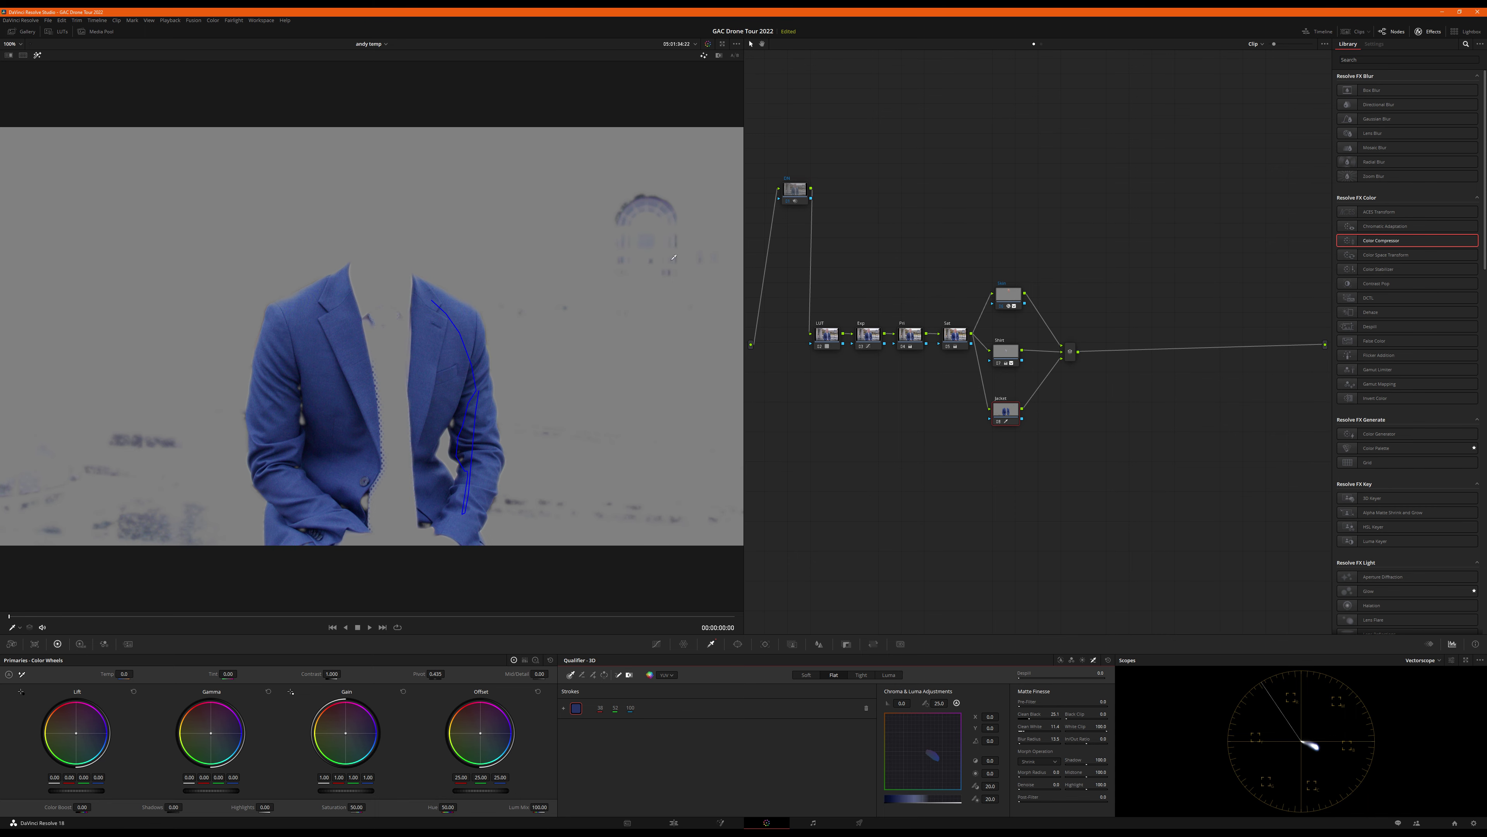
pyautogui.moveTo(1022, 786); pyautogui.dragTo(1031, 786)
# - Try a blue curve lift on the Jacket node, remove it, and raise the green curve instead
pyautogui.click(651, 640)
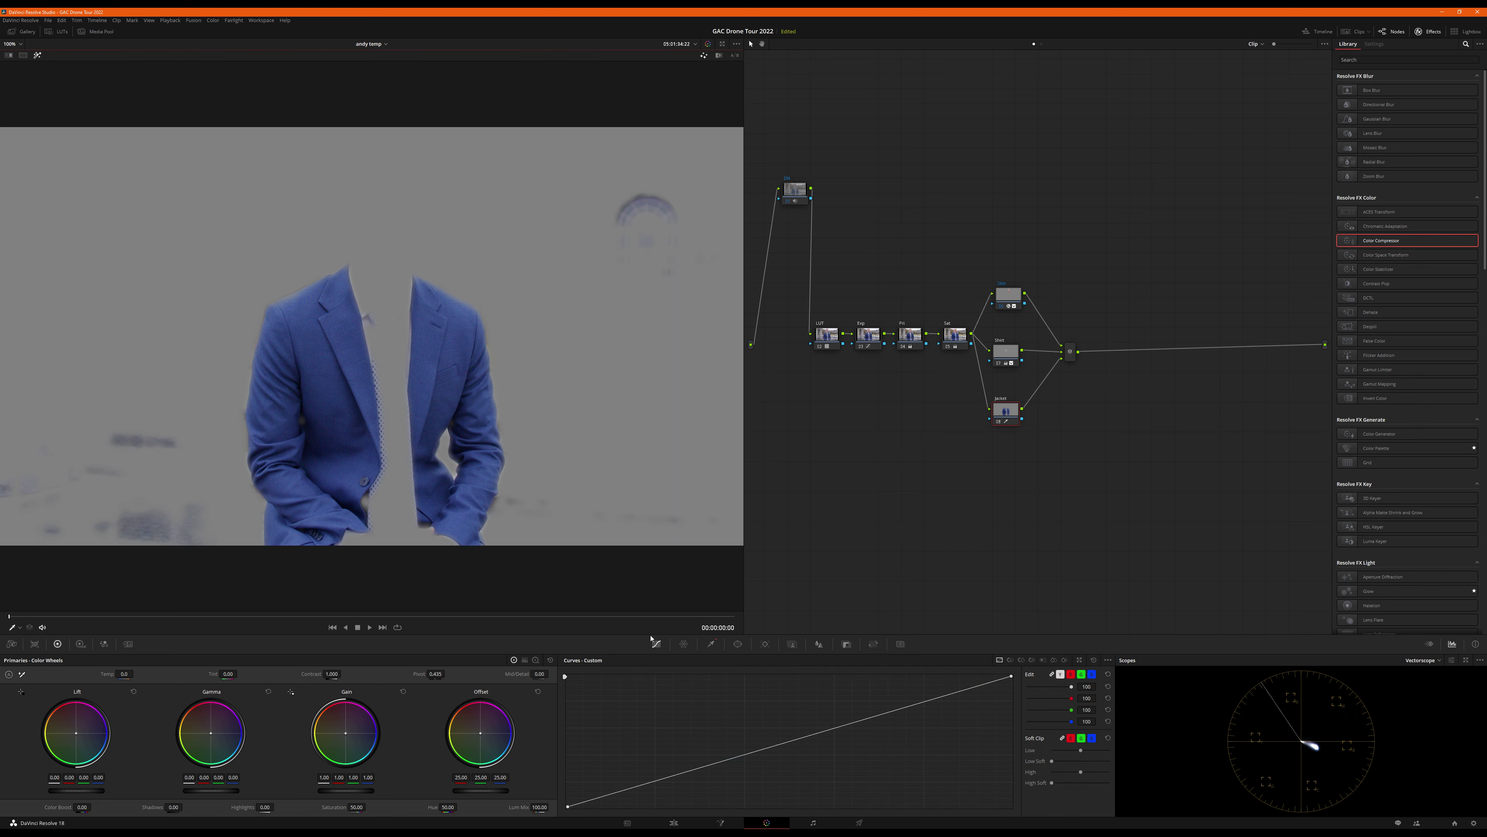
pyautogui.click(1090, 675)
pyautogui.moveTo(890, 714); pyautogui.dragTo(889, 722)
pyautogui.rightClick(889, 721)
pyautogui.click(1081, 674)
pyautogui.moveTo(859, 725)
pyautogui.mouseDown()
pyautogui.moveTo(863, 741)
pyautogui.moveTo(861, 728)
pyautogui.mouseUp()
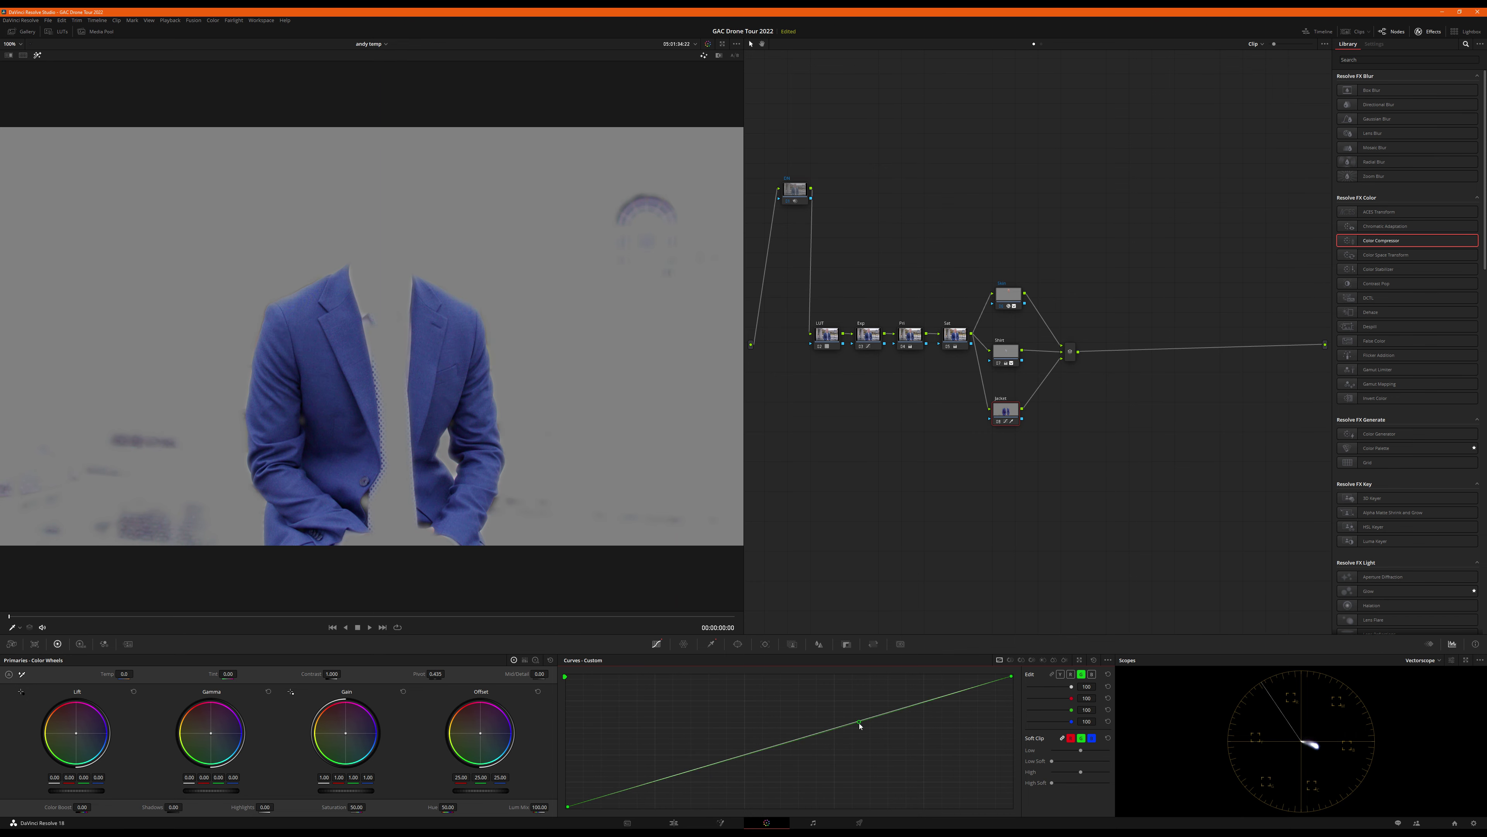
# - Limit the jacket key with a circle window stretched into a tall, soft oval over the body
pyautogui.click(736, 644)
pyautogui.click(574, 714)
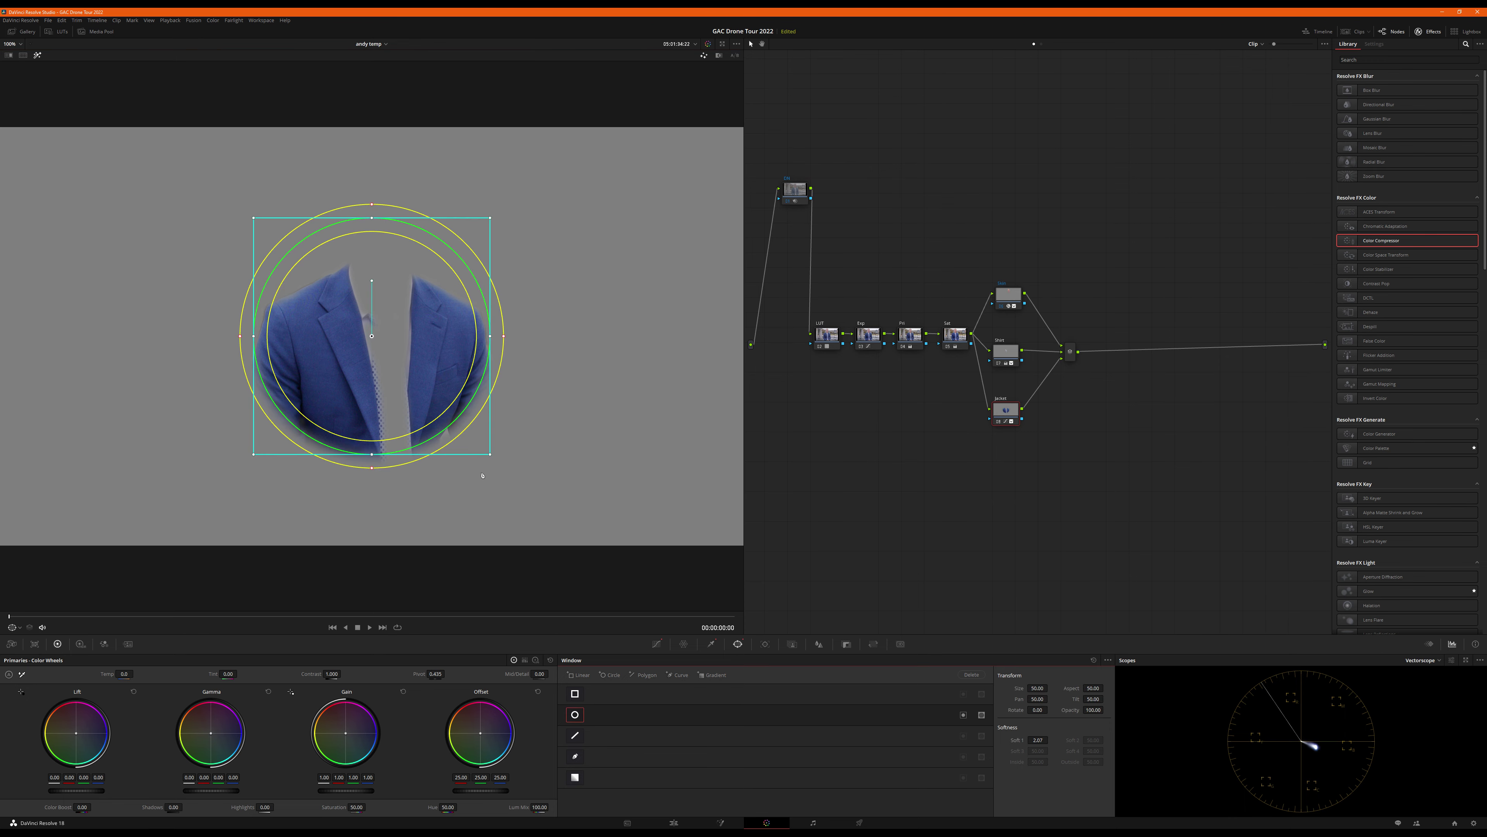
pyautogui.moveTo(491, 457); pyautogui.dragTo(535, 500)
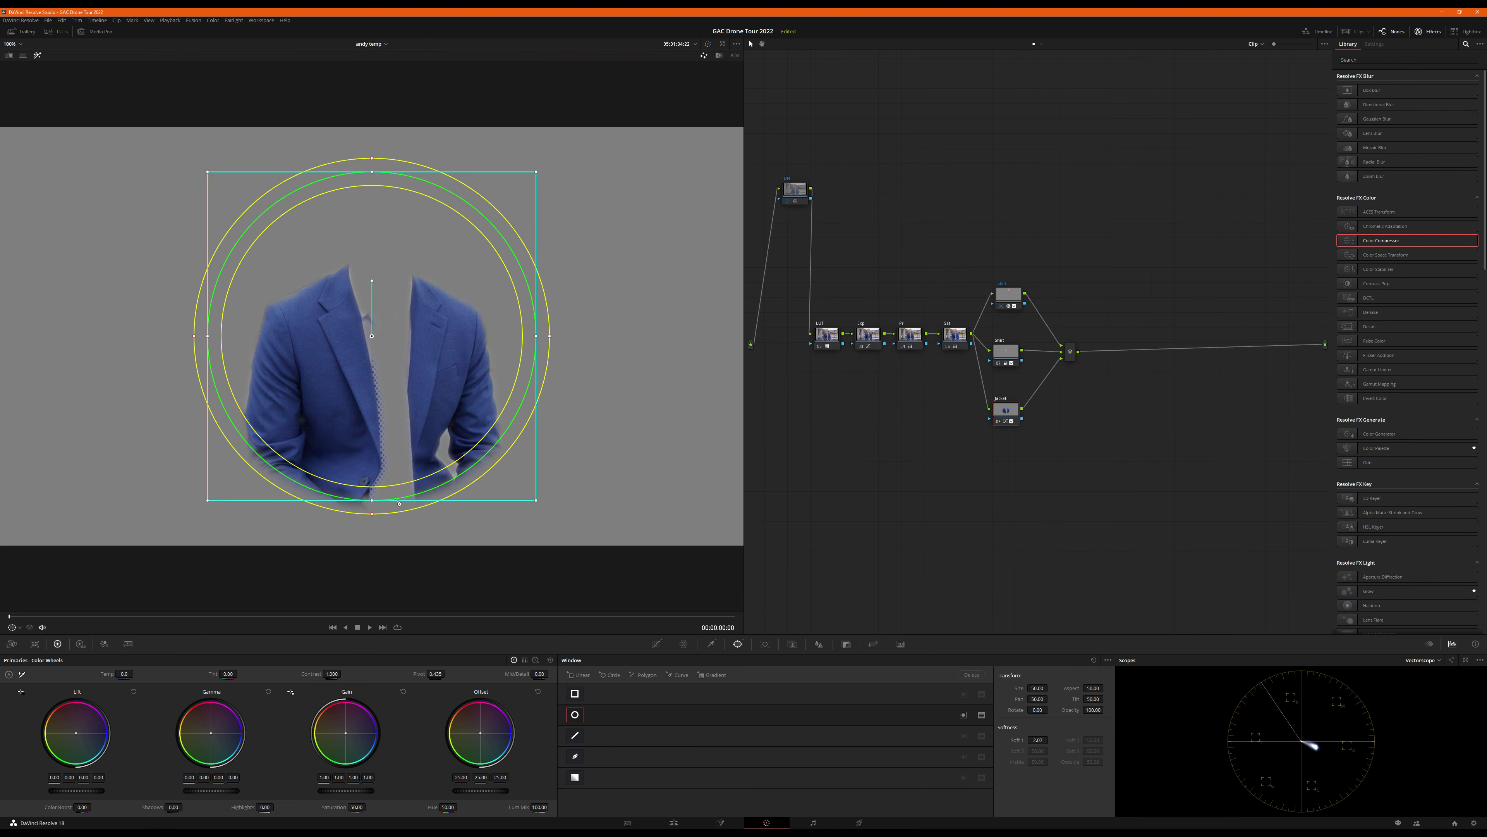
pyautogui.moveTo(370, 501); pyautogui.dragTo(373, 584)
pyautogui.moveTo(529, 536); pyautogui.dragTo(563, 625)
pyautogui.moveTo(486, 465); pyautogui.dragTo(489, 508)
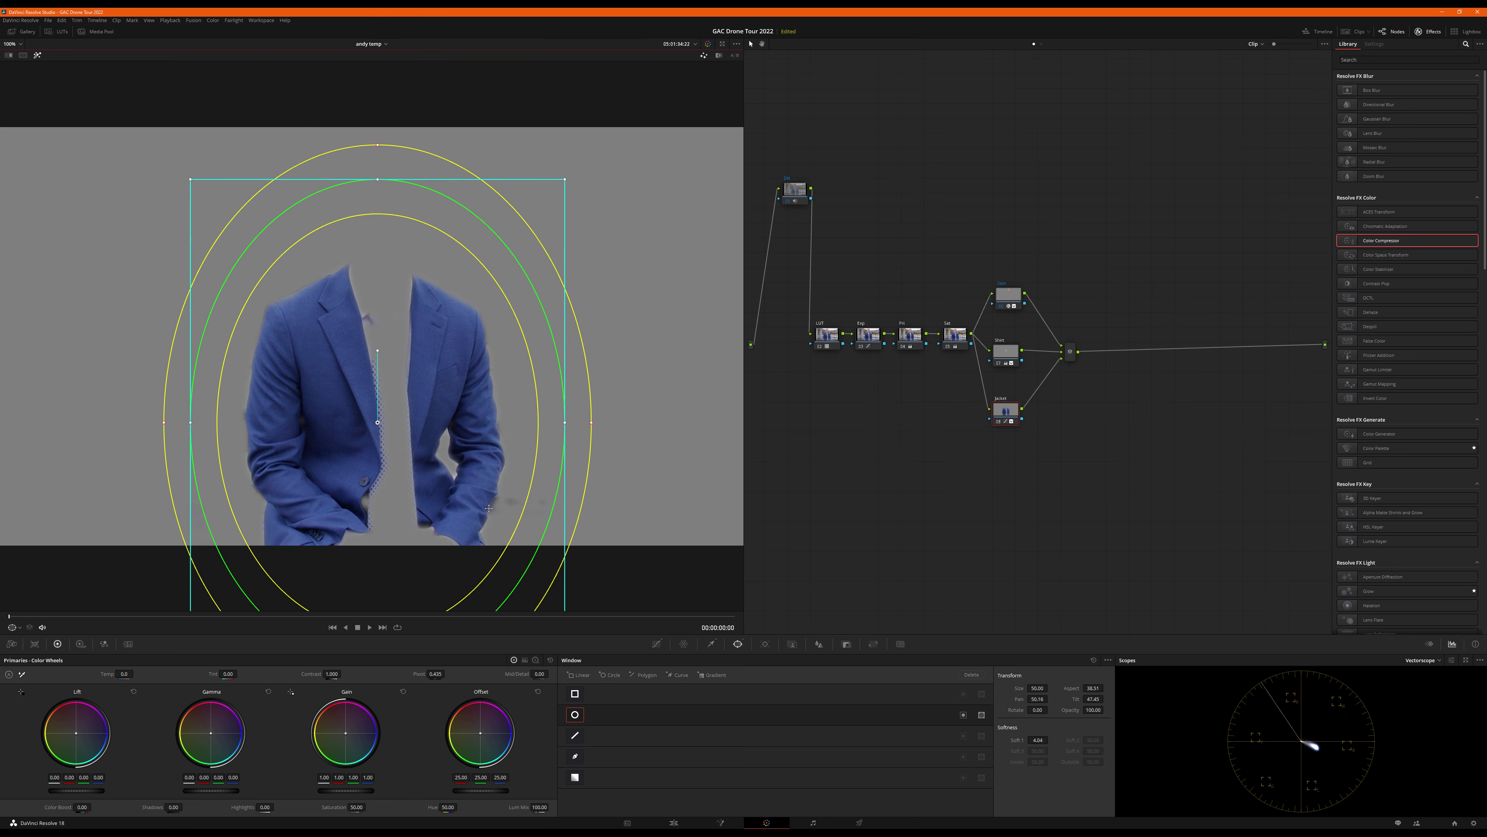
pyautogui.moveTo(564, 422); pyautogui.dragTo(570, 421)
pyautogui.moveTo(486, 414); pyautogui.dragTo(478, 429)
pyautogui.hotkey('shift', 'h')
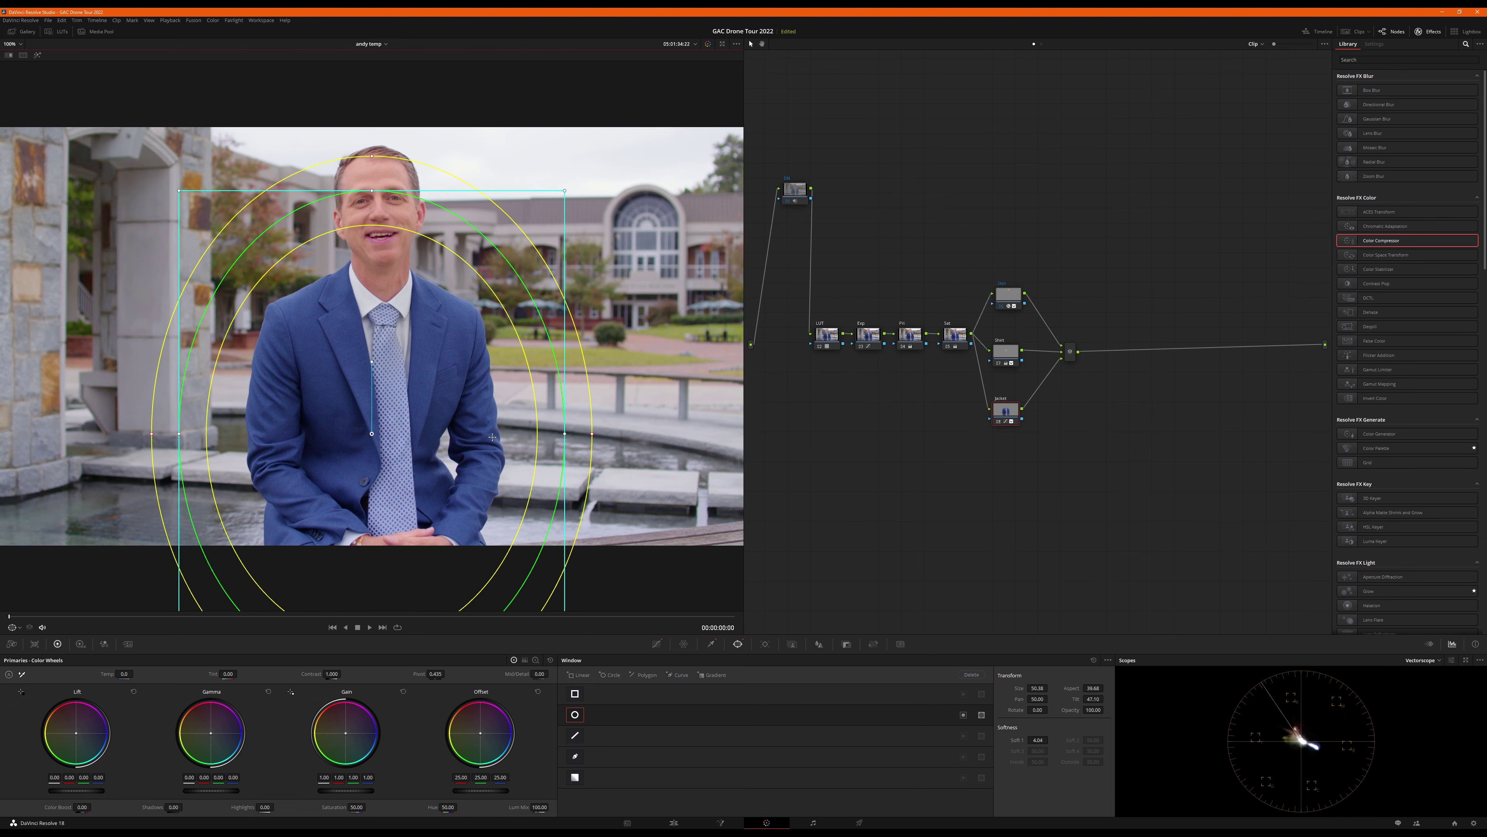
# - Replace the trial green-curve point with a raised blue curve point to enrich the jacket's blue
pyautogui.click(656, 643)
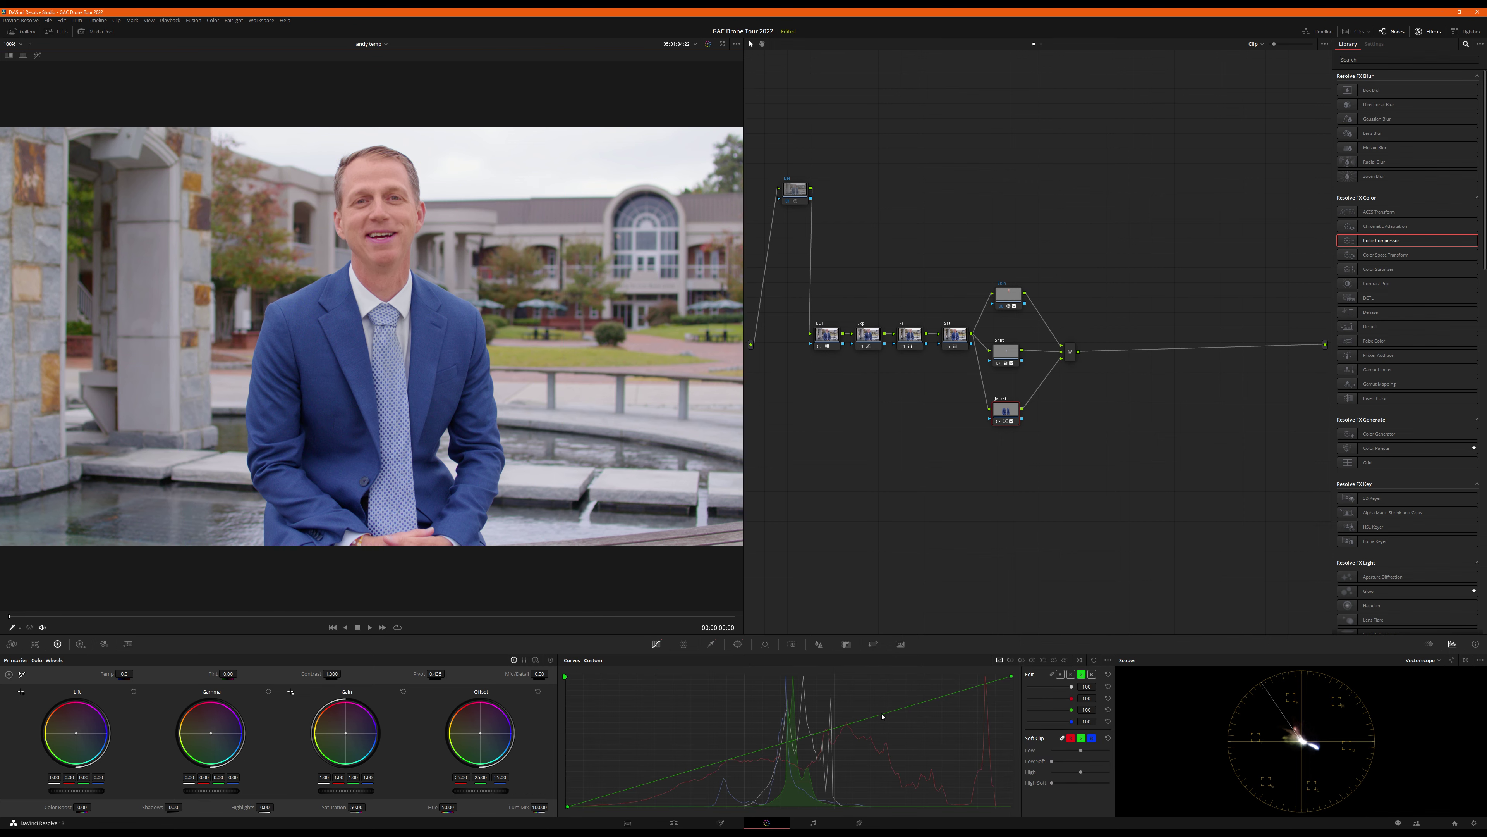
pyautogui.moveTo(882, 716); pyautogui.dragTo(881, 706)
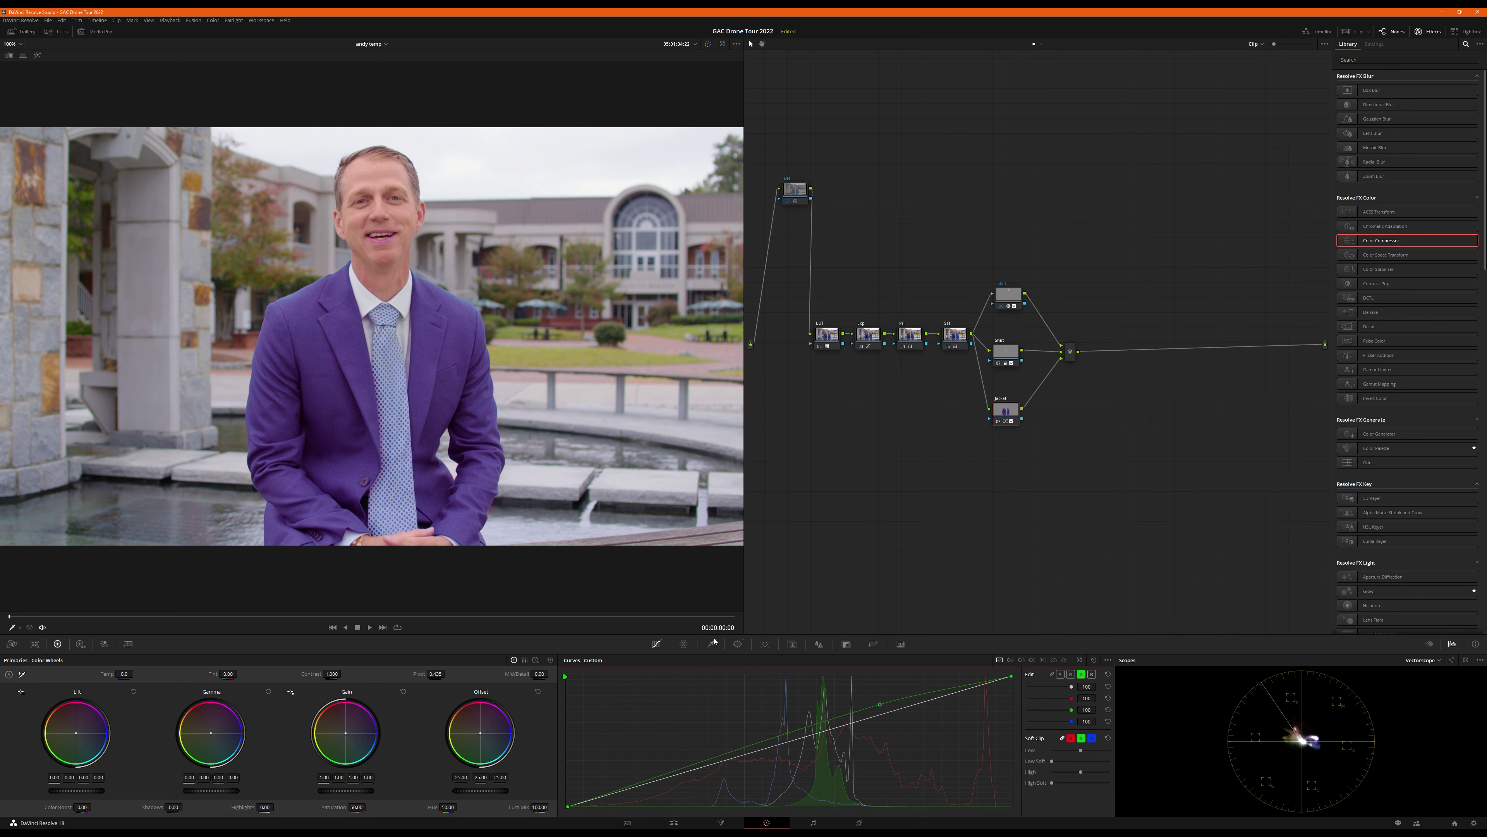
pyautogui.hotkey('shift', 'h')
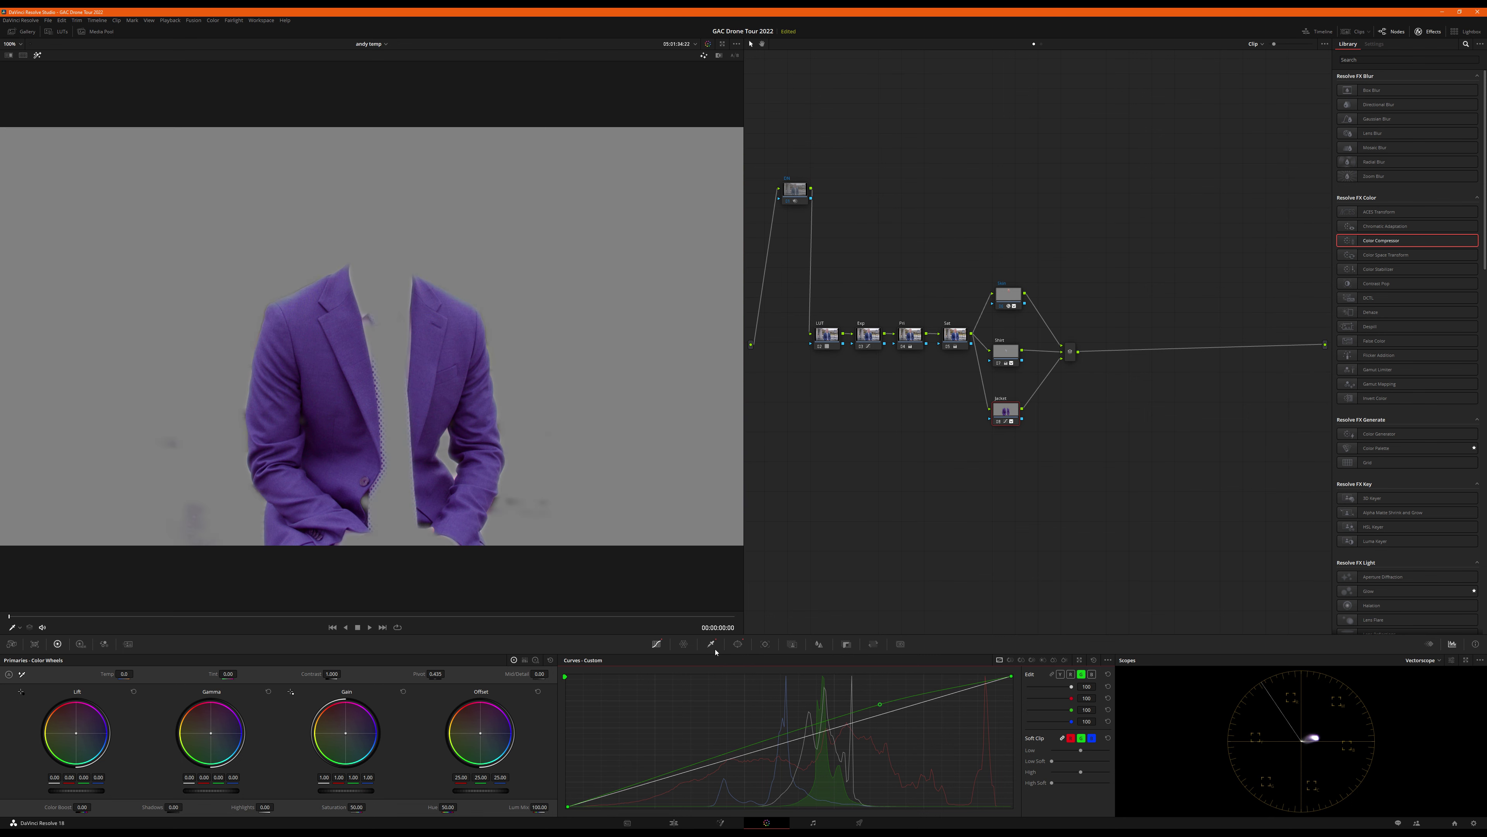
pyautogui.hotkey('shift', 'h')
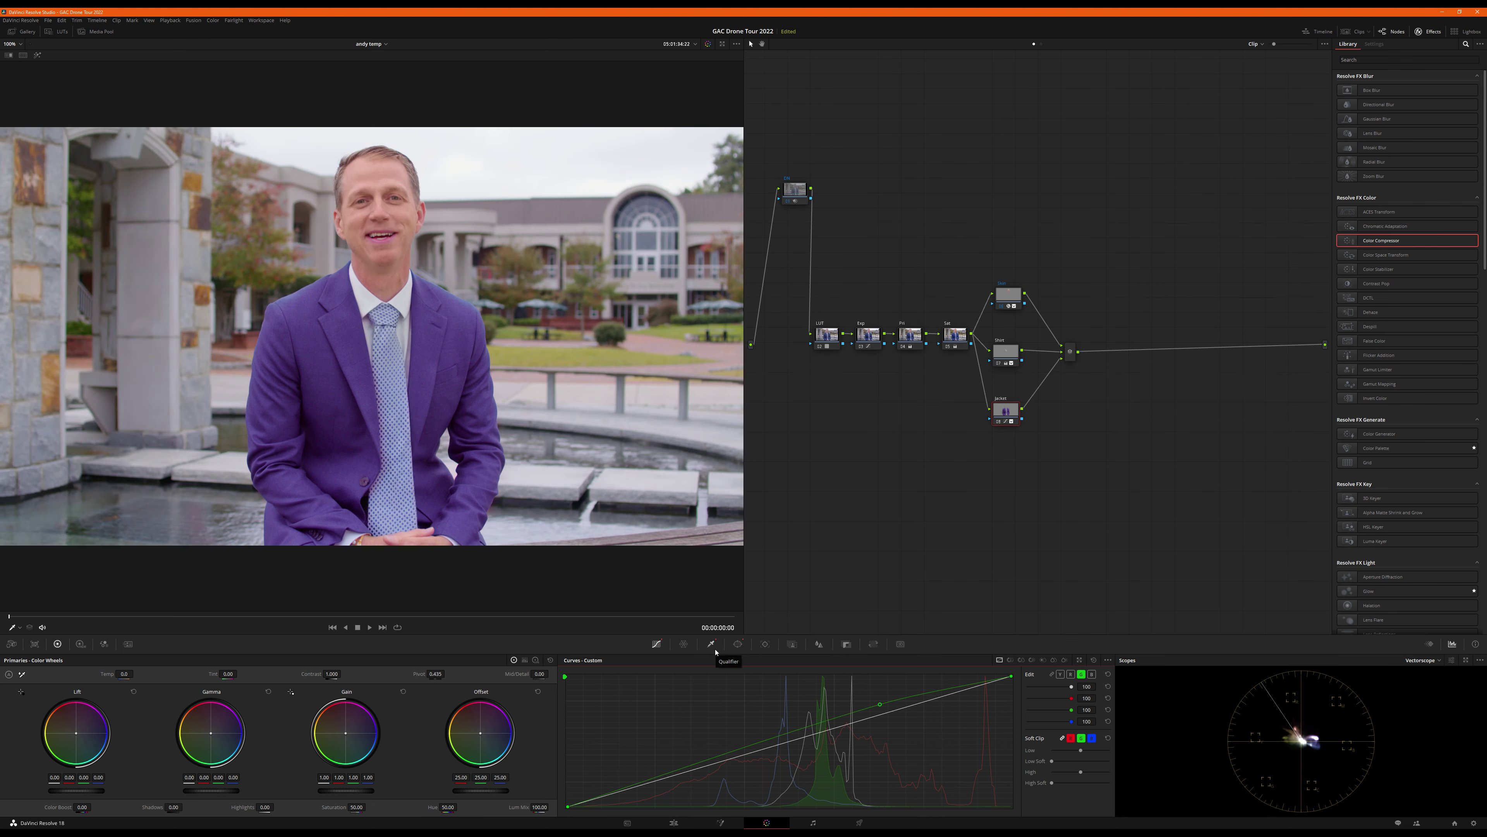
pyautogui.rightClick(879, 706)
pyautogui.click(1092, 673)
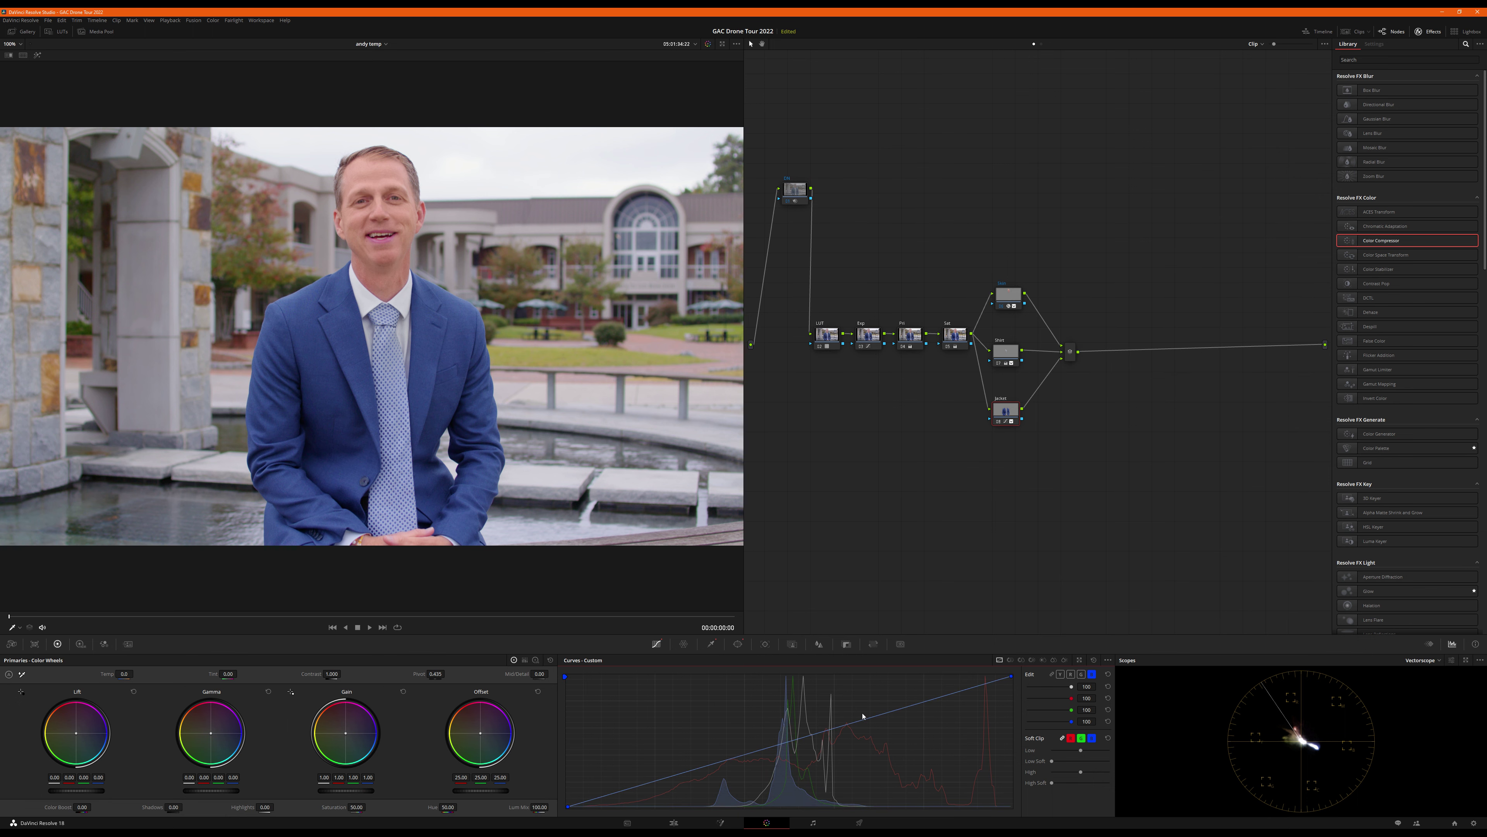
pyautogui.moveTo(863, 715); pyautogui.dragTo(870, 710)
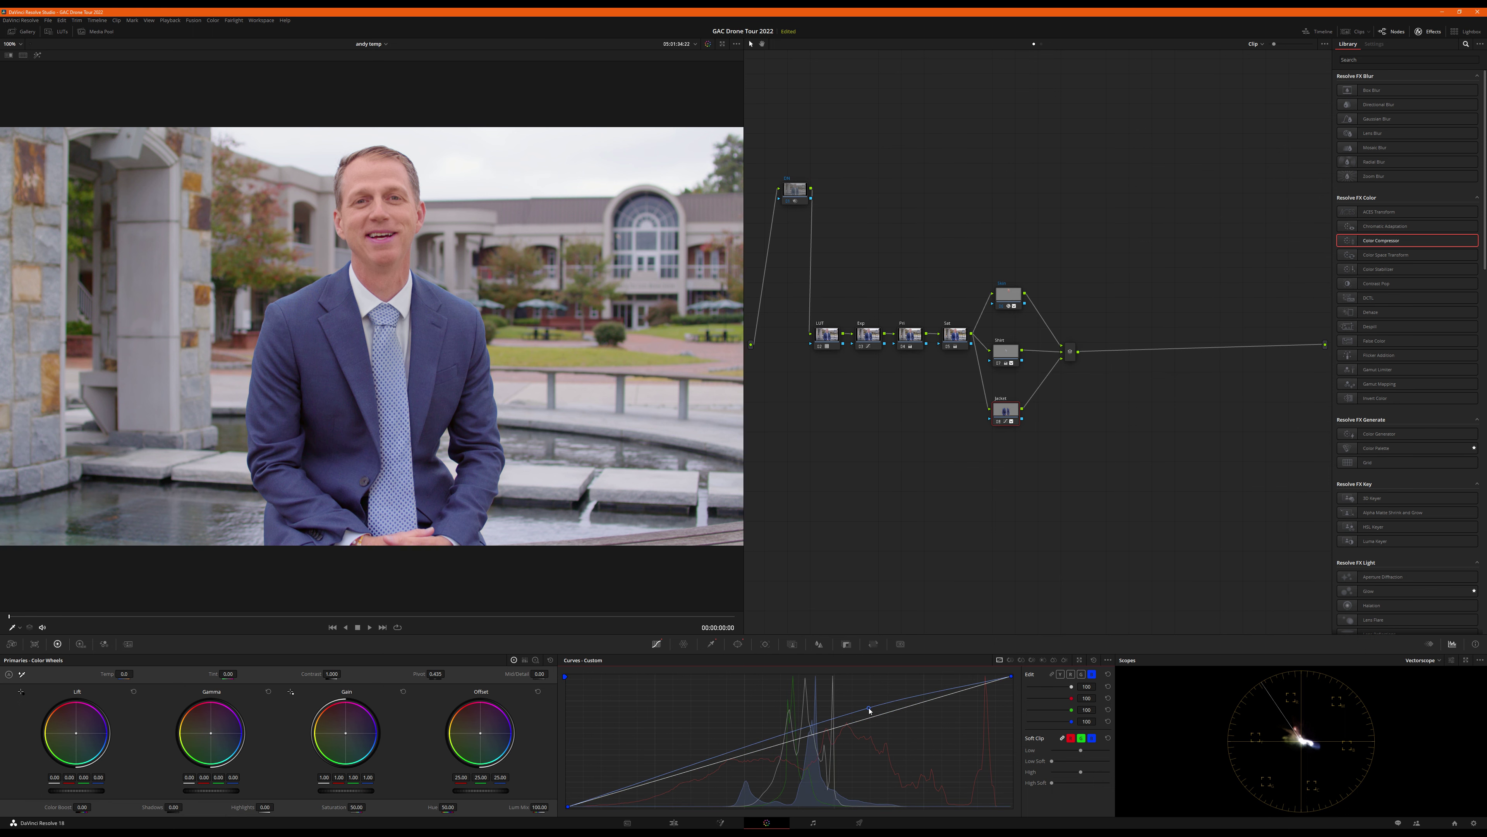
pyautogui.moveTo(870, 710); pyautogui.dragTo(898, 714)
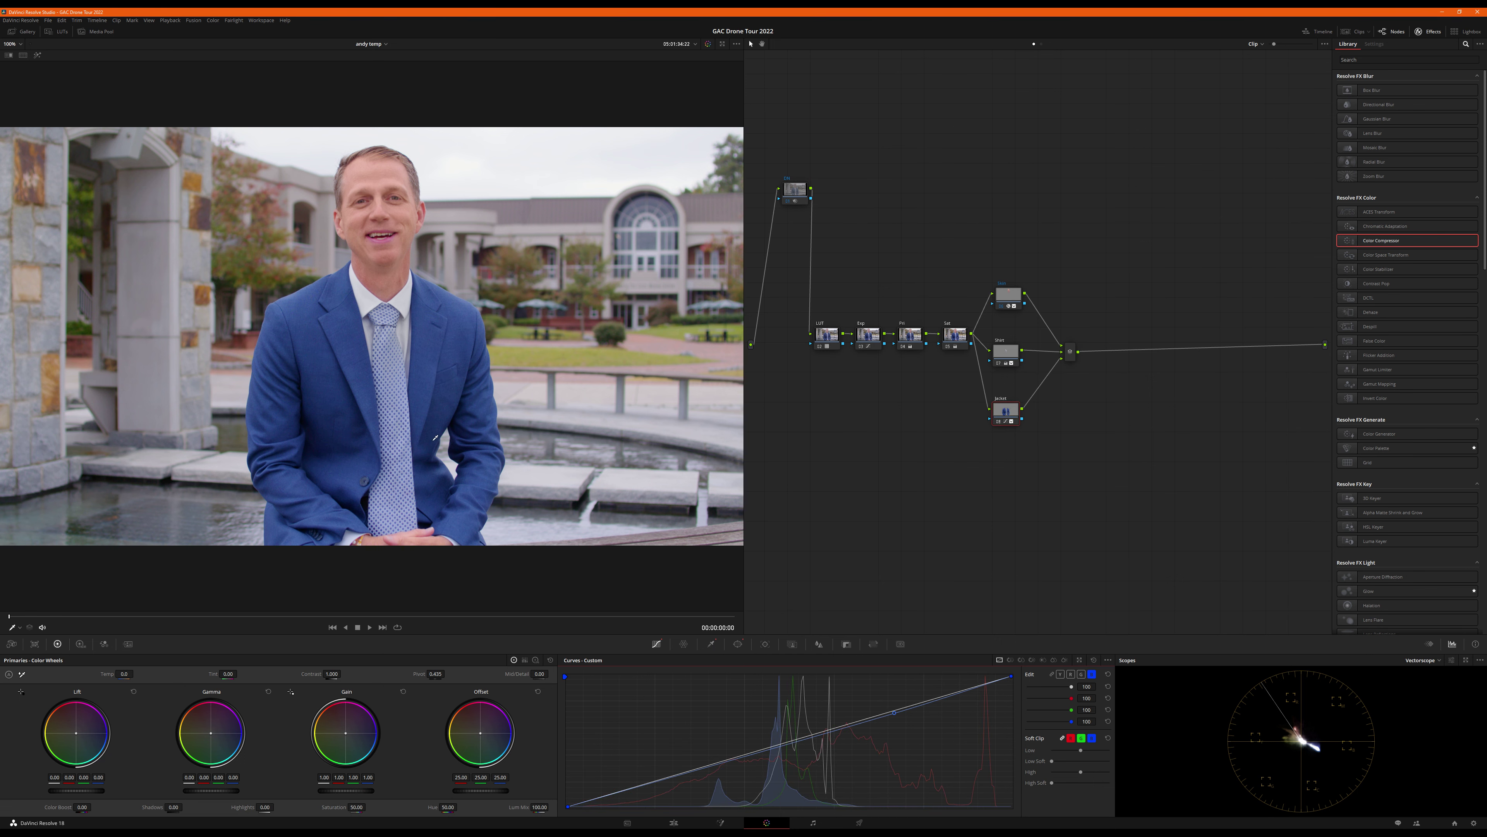
# - On the Skin node, edit the Y curve alone, lowering its shadow point and adding a second point
pyautogui.click(1007, 298)
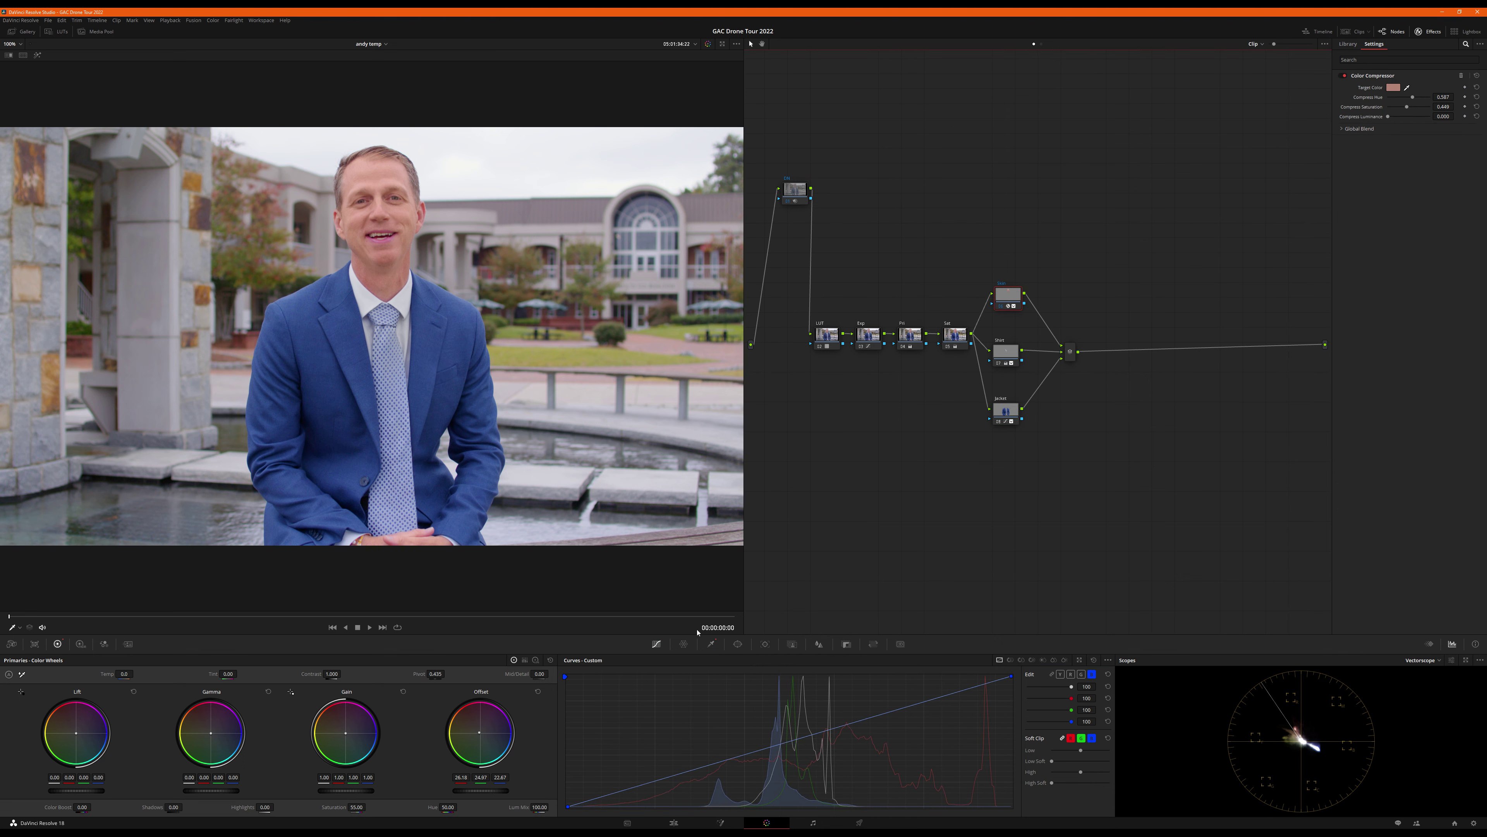
pyautogui.click(1053, 675)
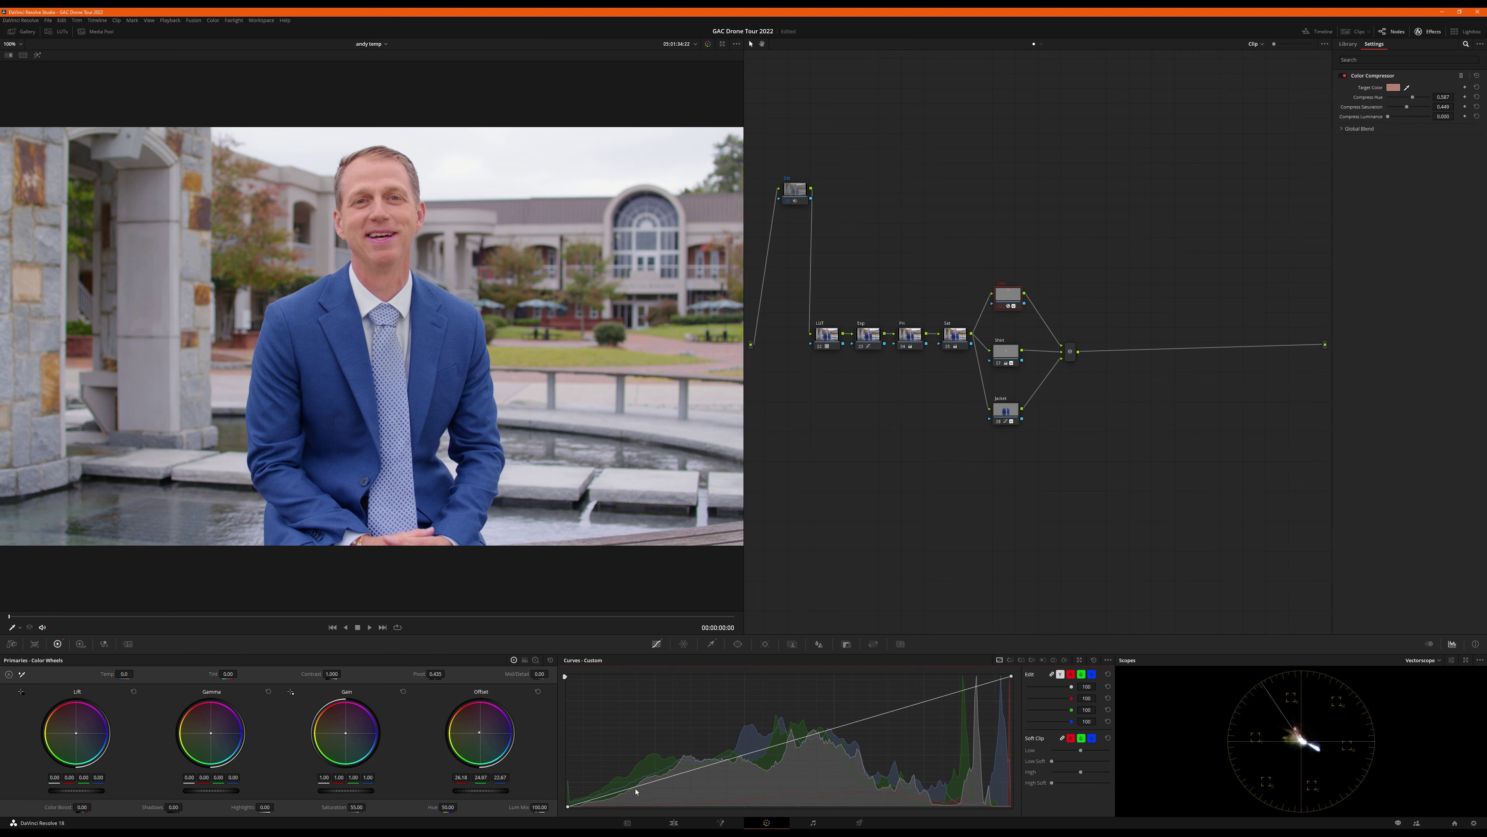
pyautogui.click(1059, 675)
pyautogui.moveTo(634, 789); pyautogui.dragTo(641, 791)
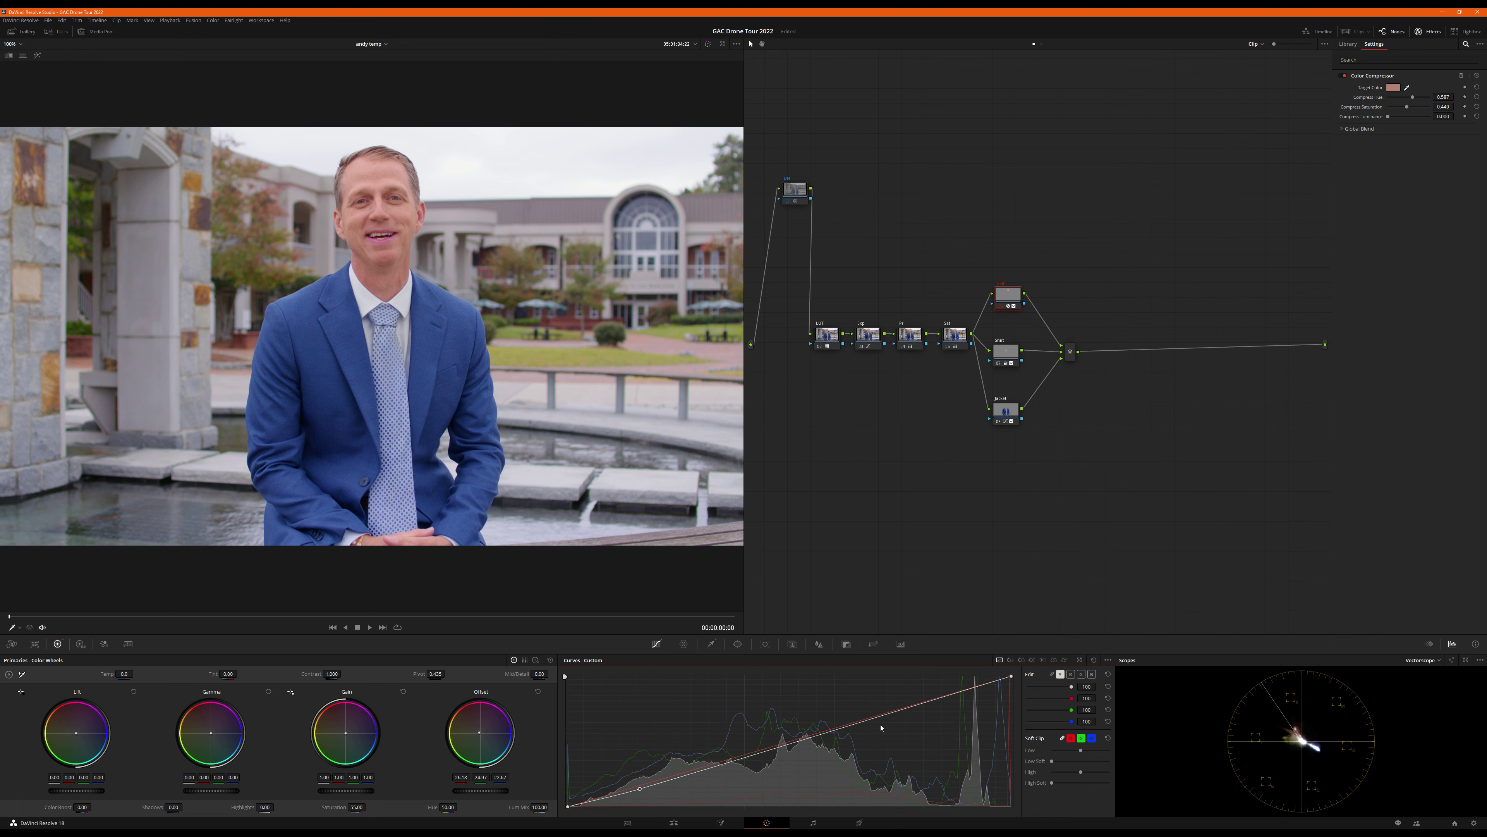
pyautogui.click(863, 721)
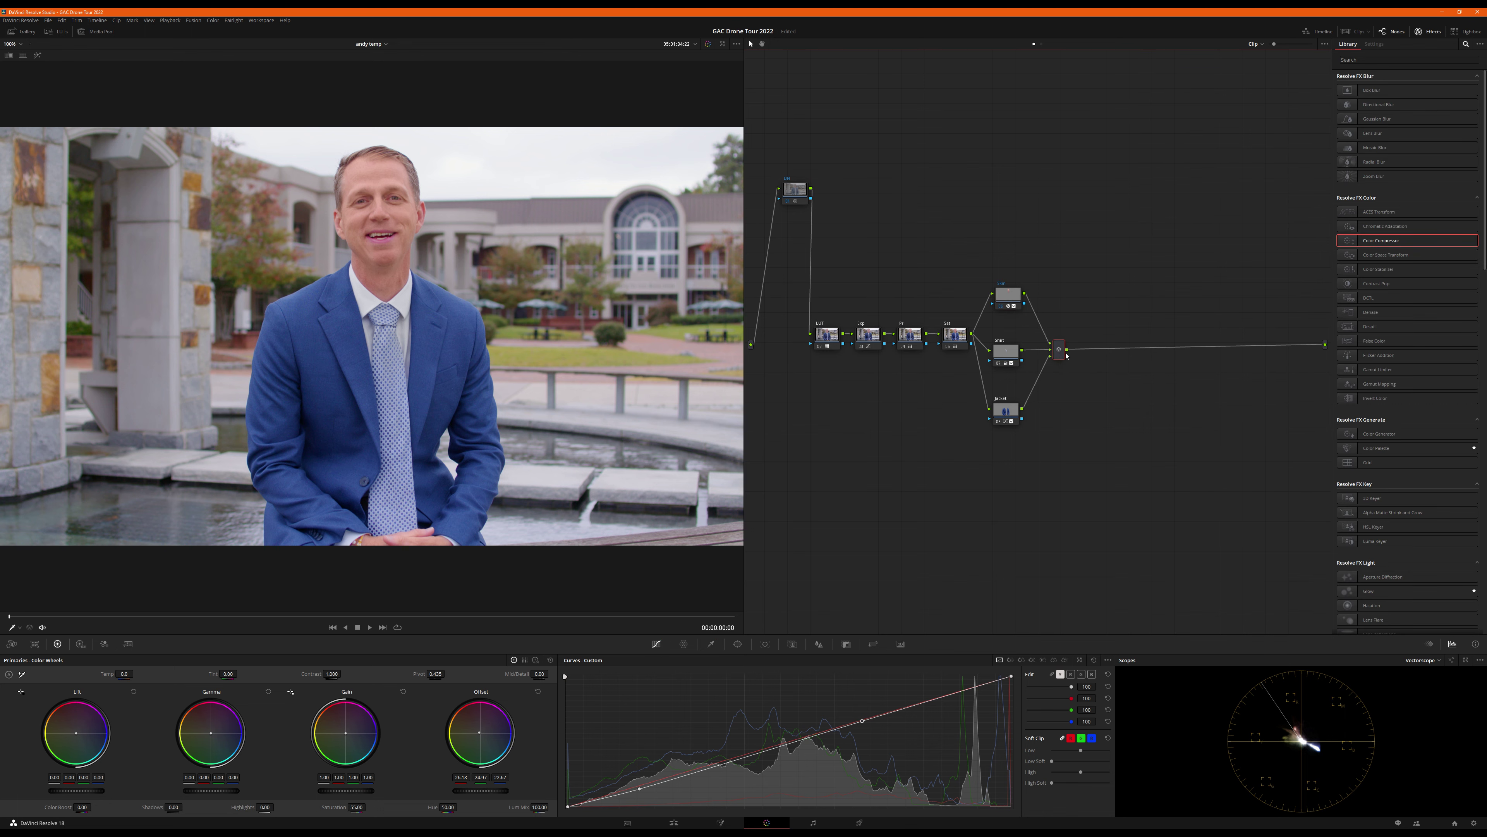
# - Add a new serial node after the layer mixer for the Greens adjustment
pyautogui.hotkey('alt', 's')
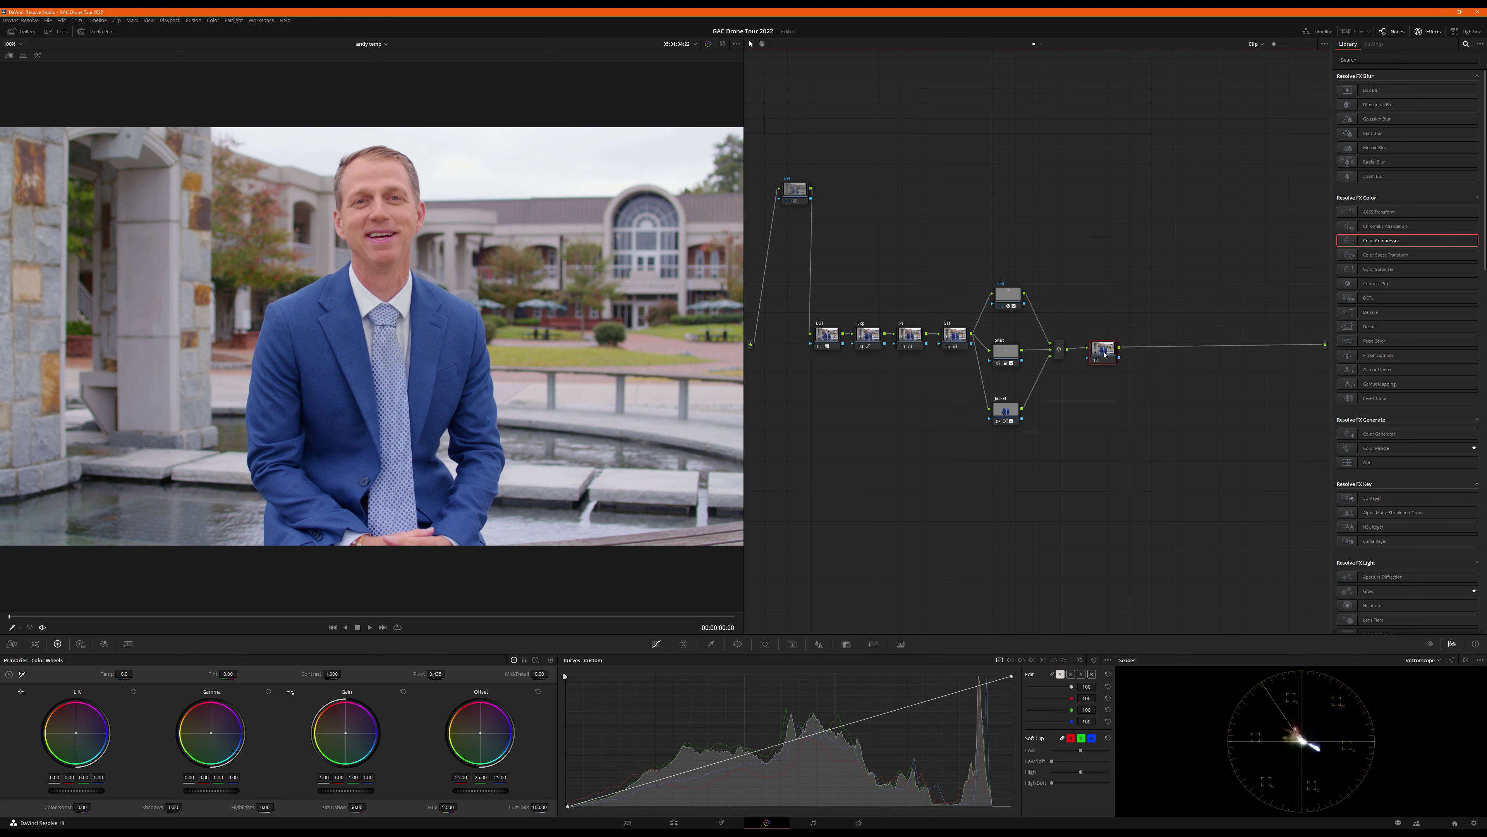
pyautogui.rightClick(1104, 354)
pyautogui.click(1112, 372)
# - Key the green lawn with a 3D qualifier stroke, checking the matte in Highlight mode
pyautogui.click(710, 642)
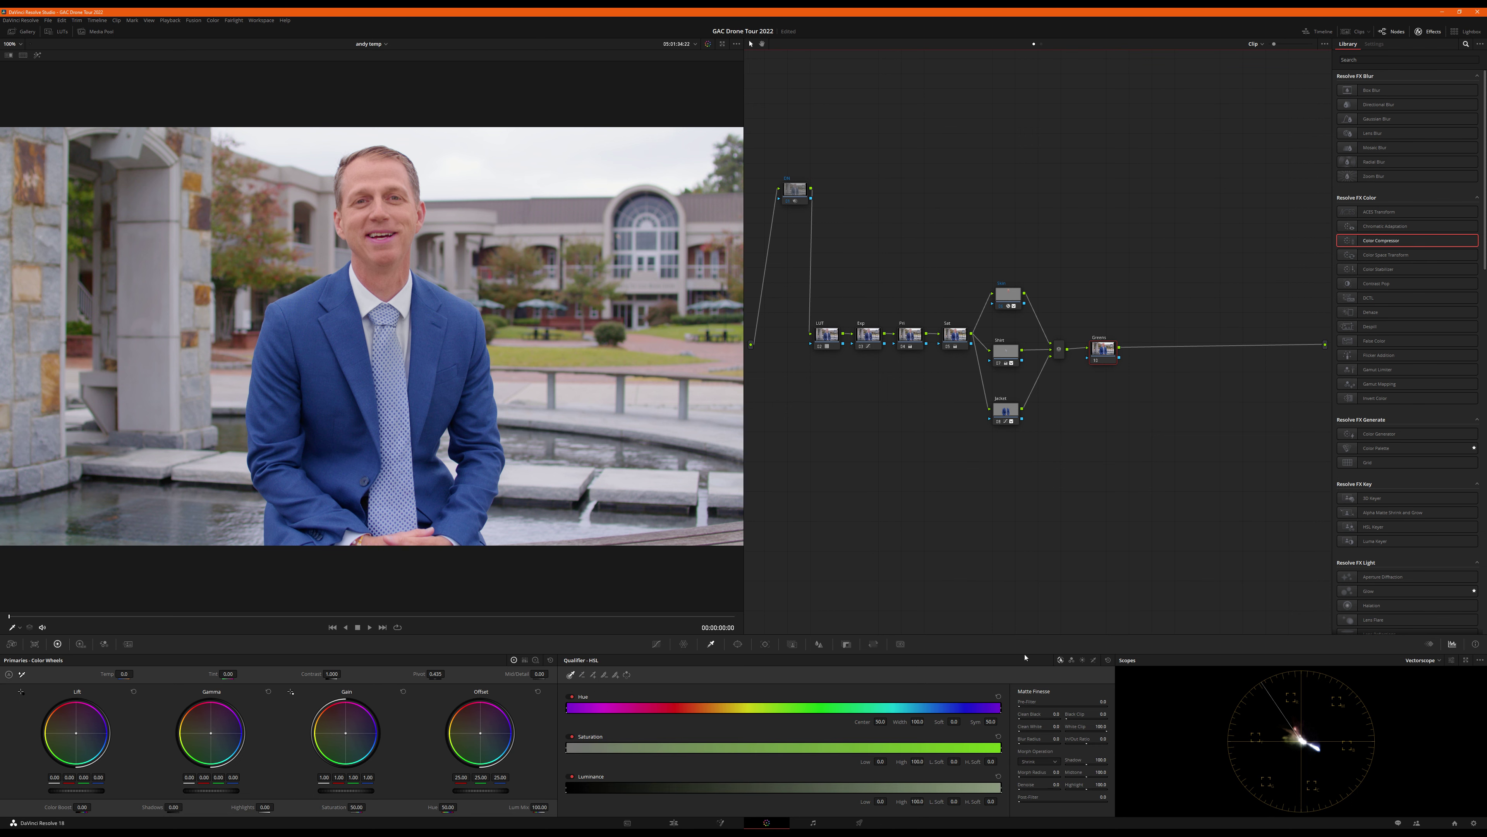
pyautogui.click(1093, 660)
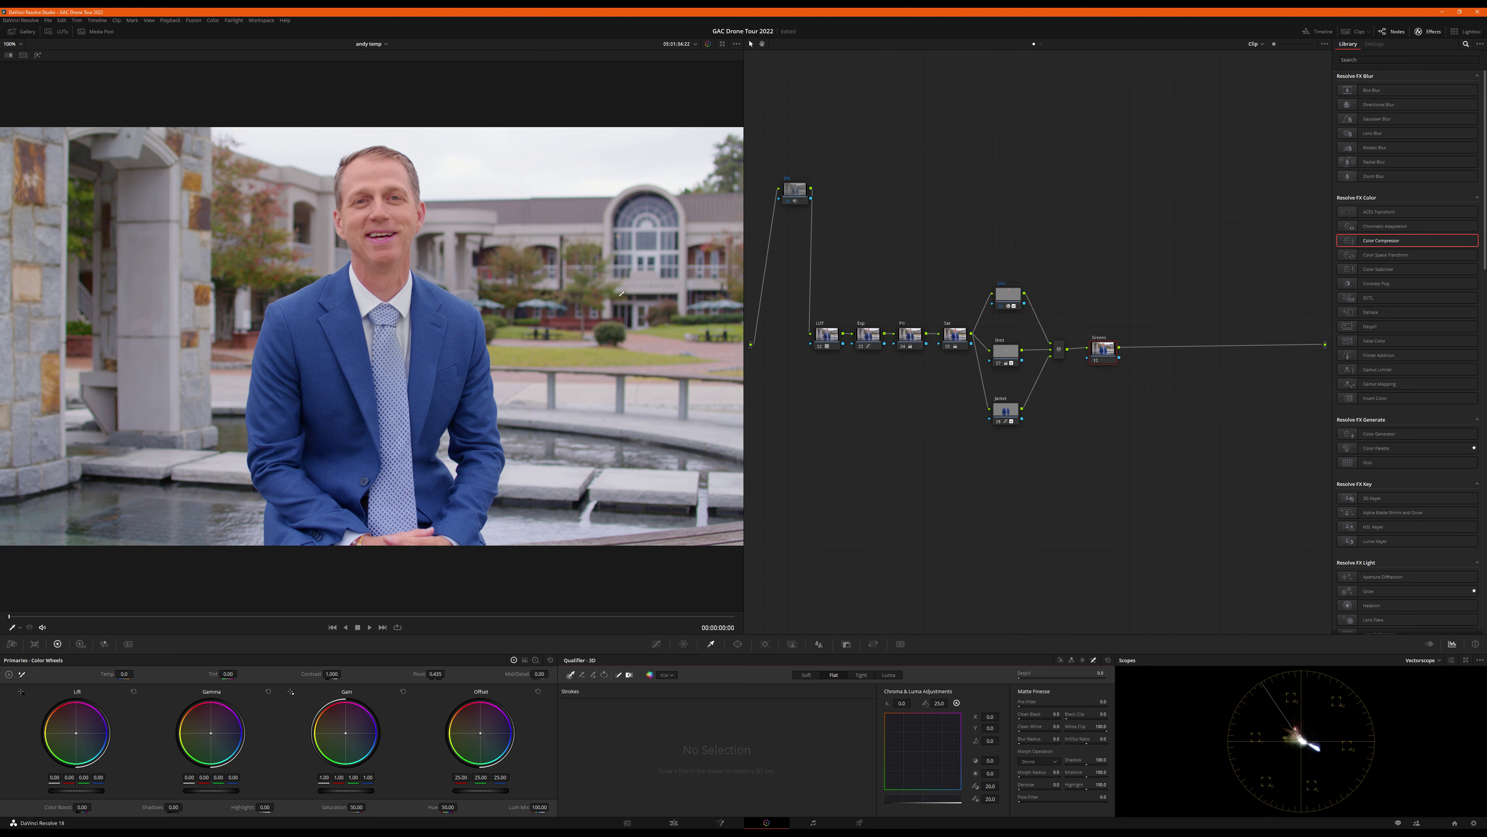
pyautogui.moveTo(629, 355)
pyautogui.mouseDown()
pyautogui.moveTo(505, 359)
pyautogui.moveTo(563, 361)
pyautogui.mouseUp()
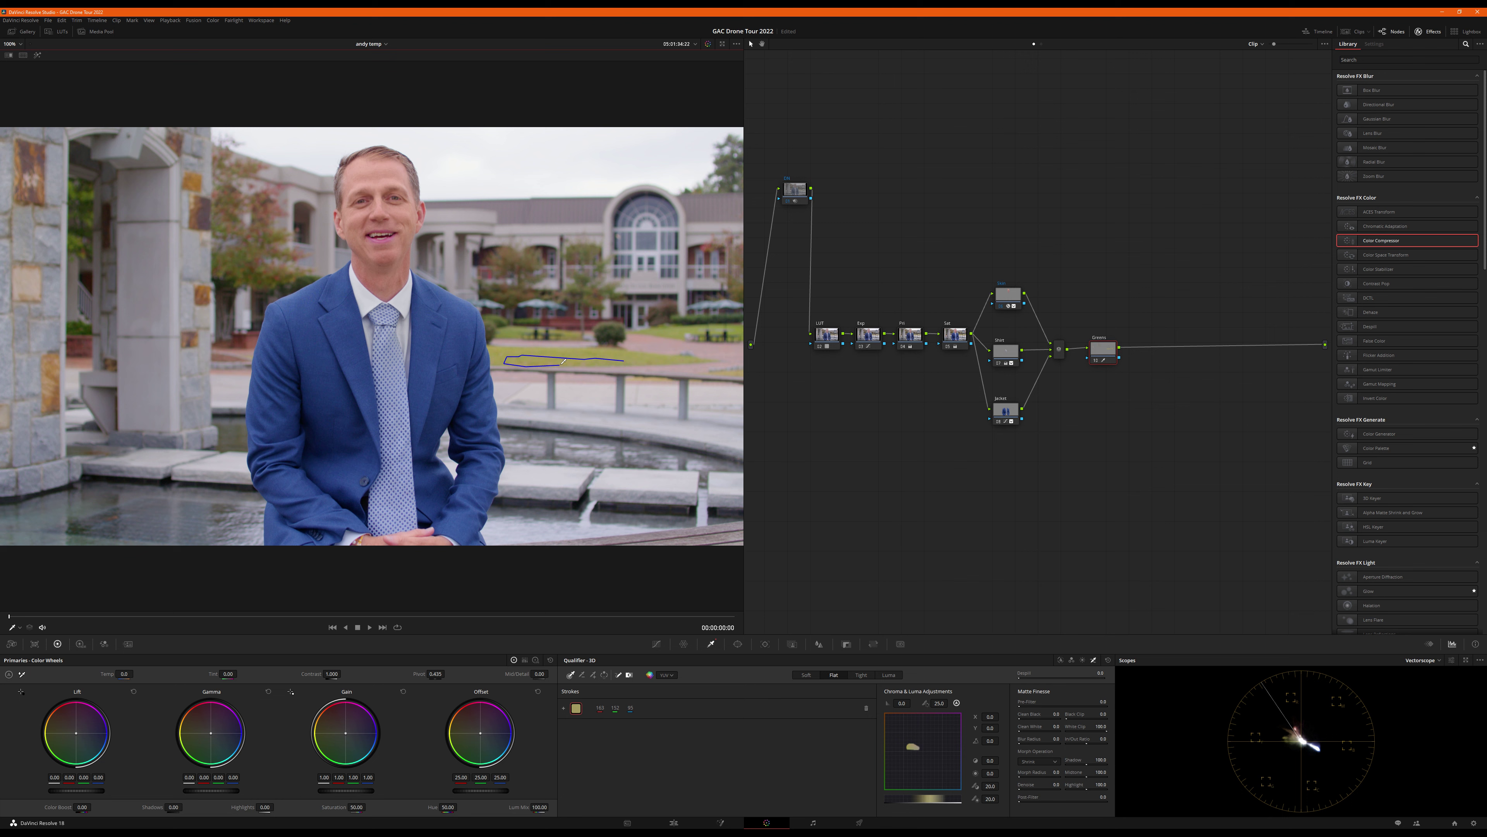
pyautogui.hotkey('shift', 'h')
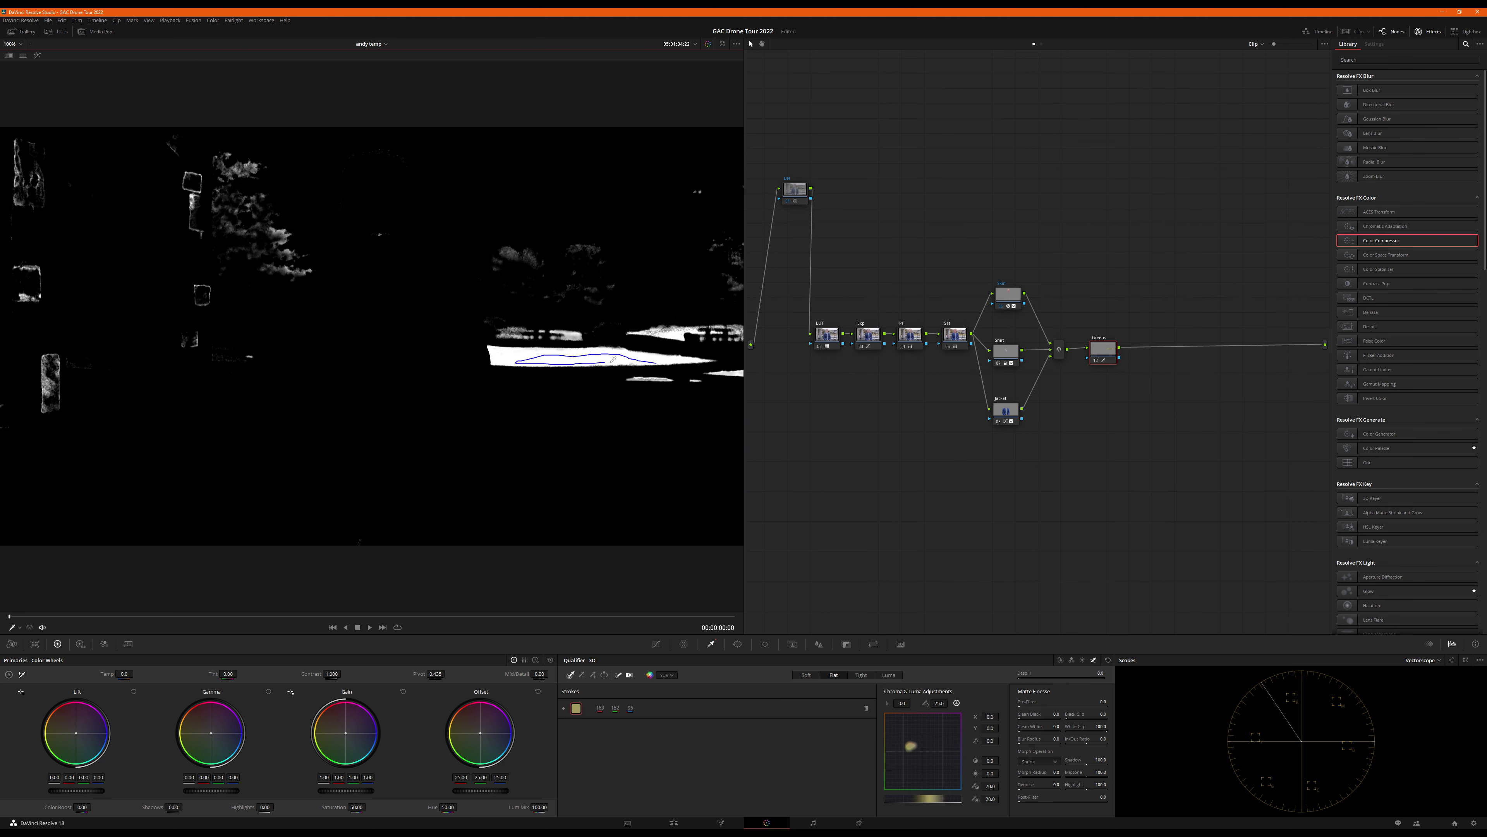
pyautogui.hotkey('shift', 'h')
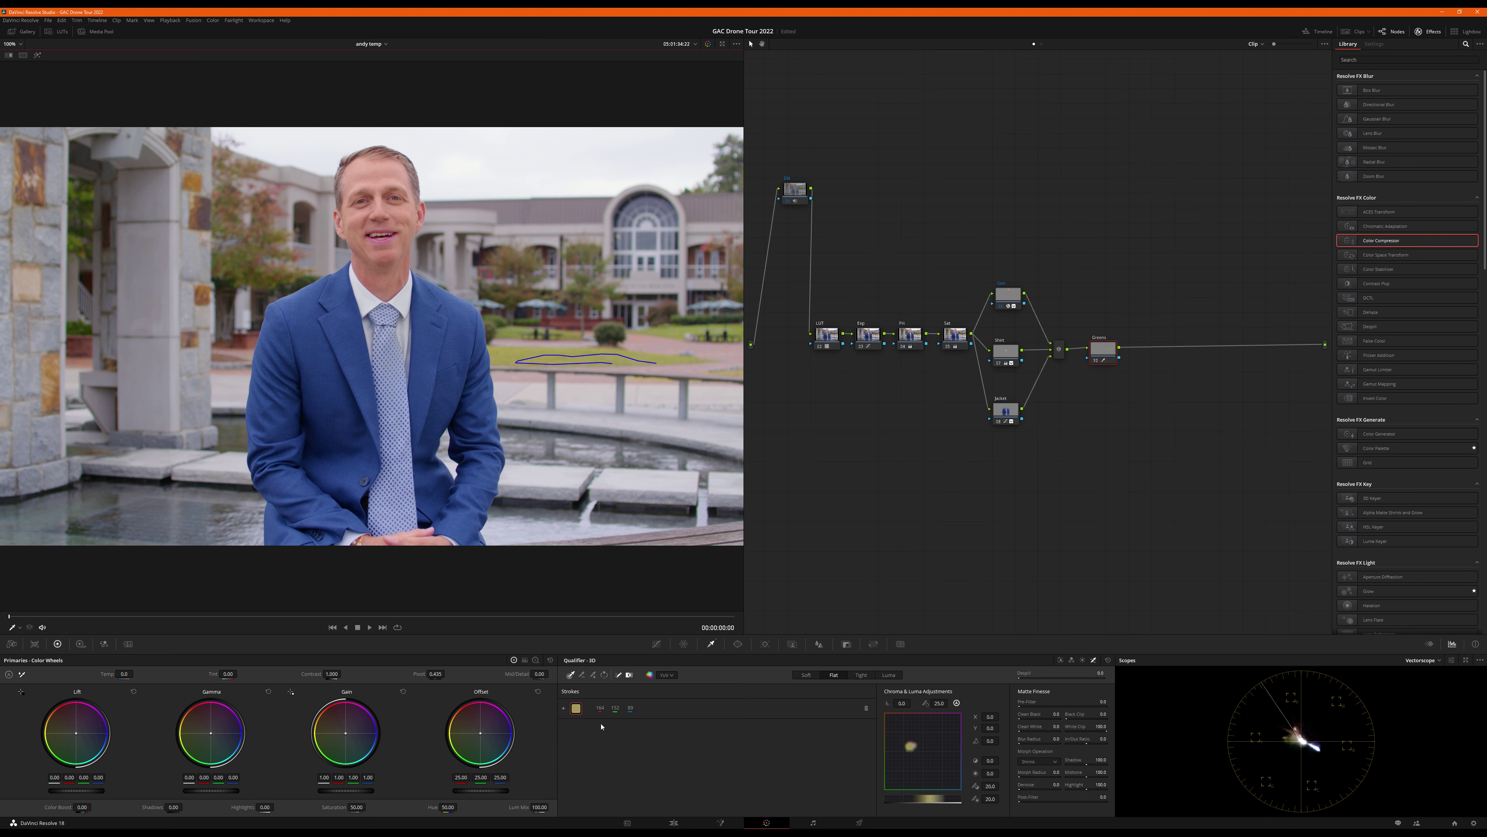
pyautogui.hotkey('shift', 'h')
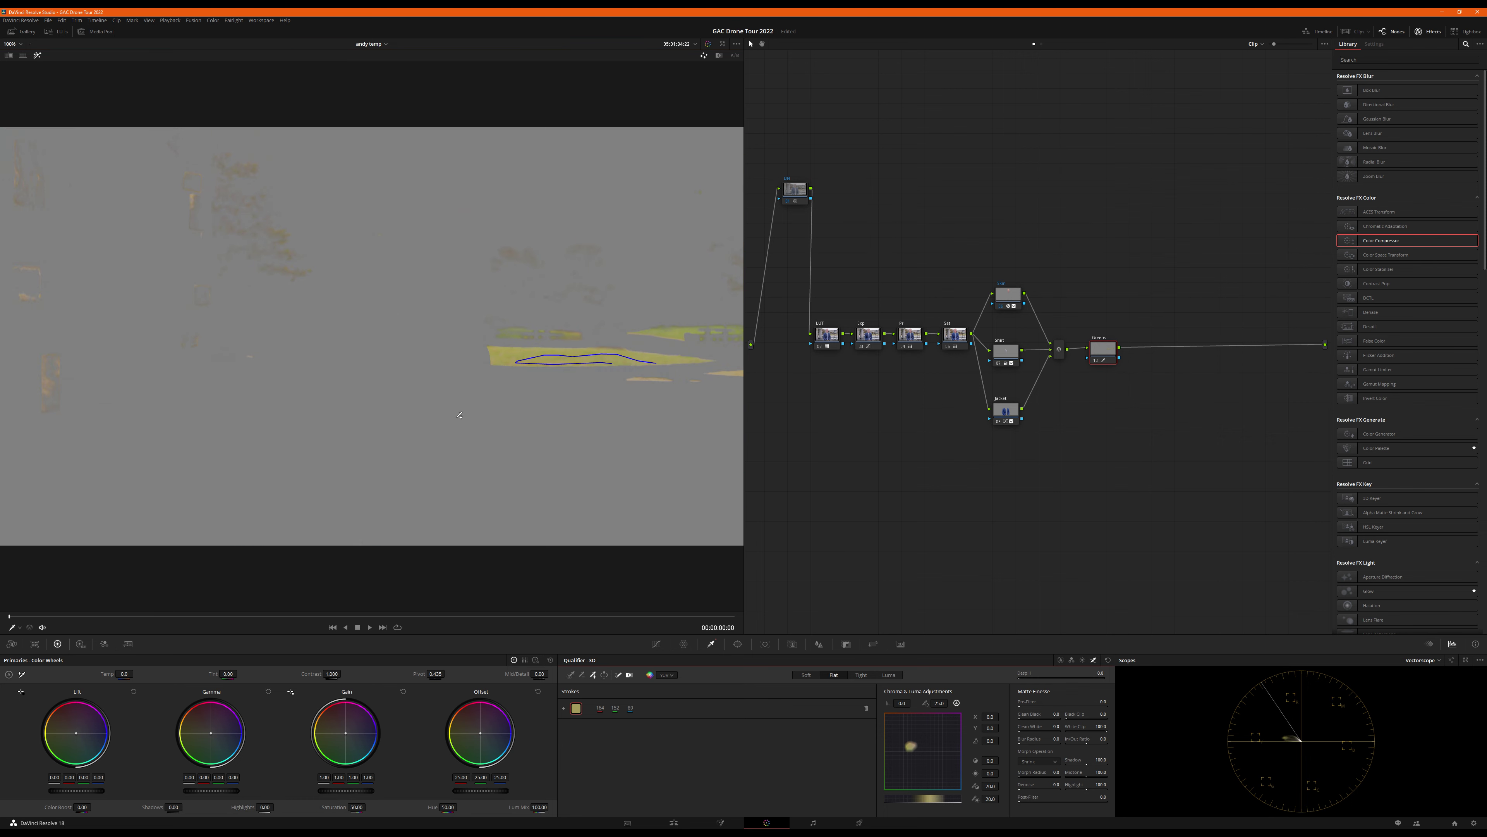
pyautogui.hotkey('shift', 'h')
pyautogui.hotkey('shift', 'h')
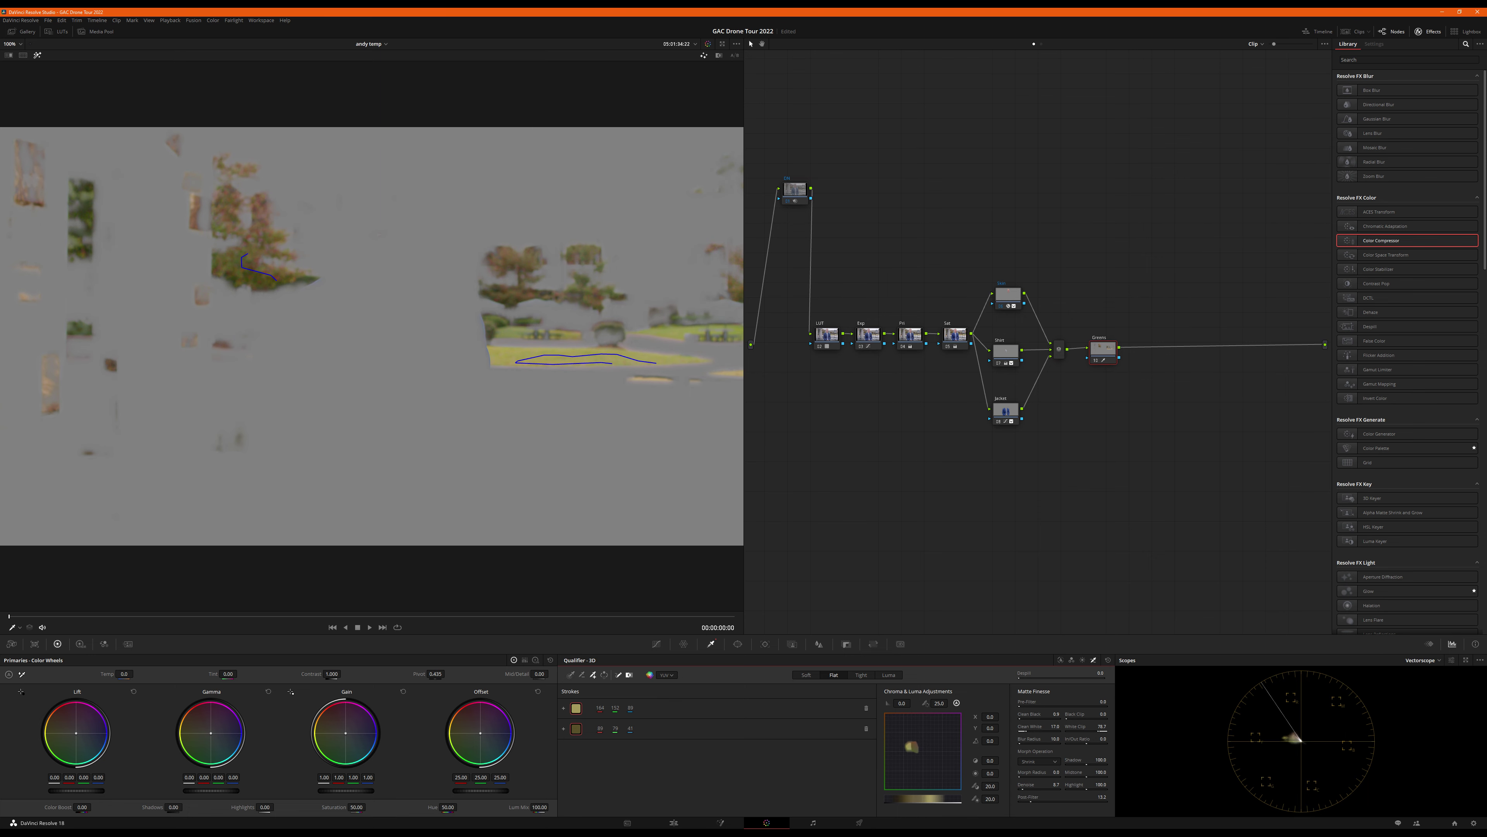
pyautogui.hotkey('shift', 'h')
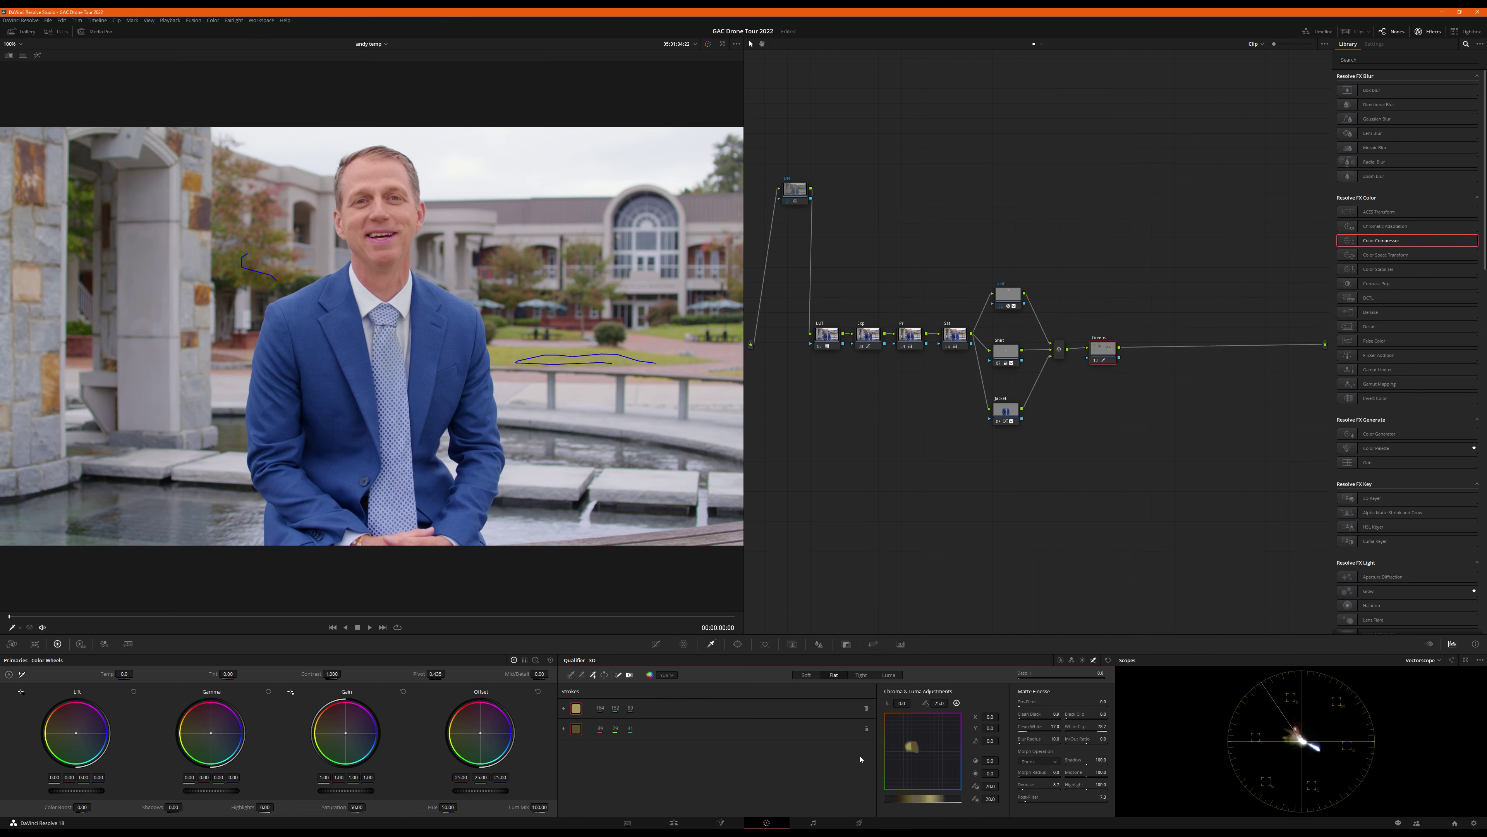
# - In Custom Curves, pull the Greens node's red curve down slightly in the midtones
pyautogui.click(662, 645)
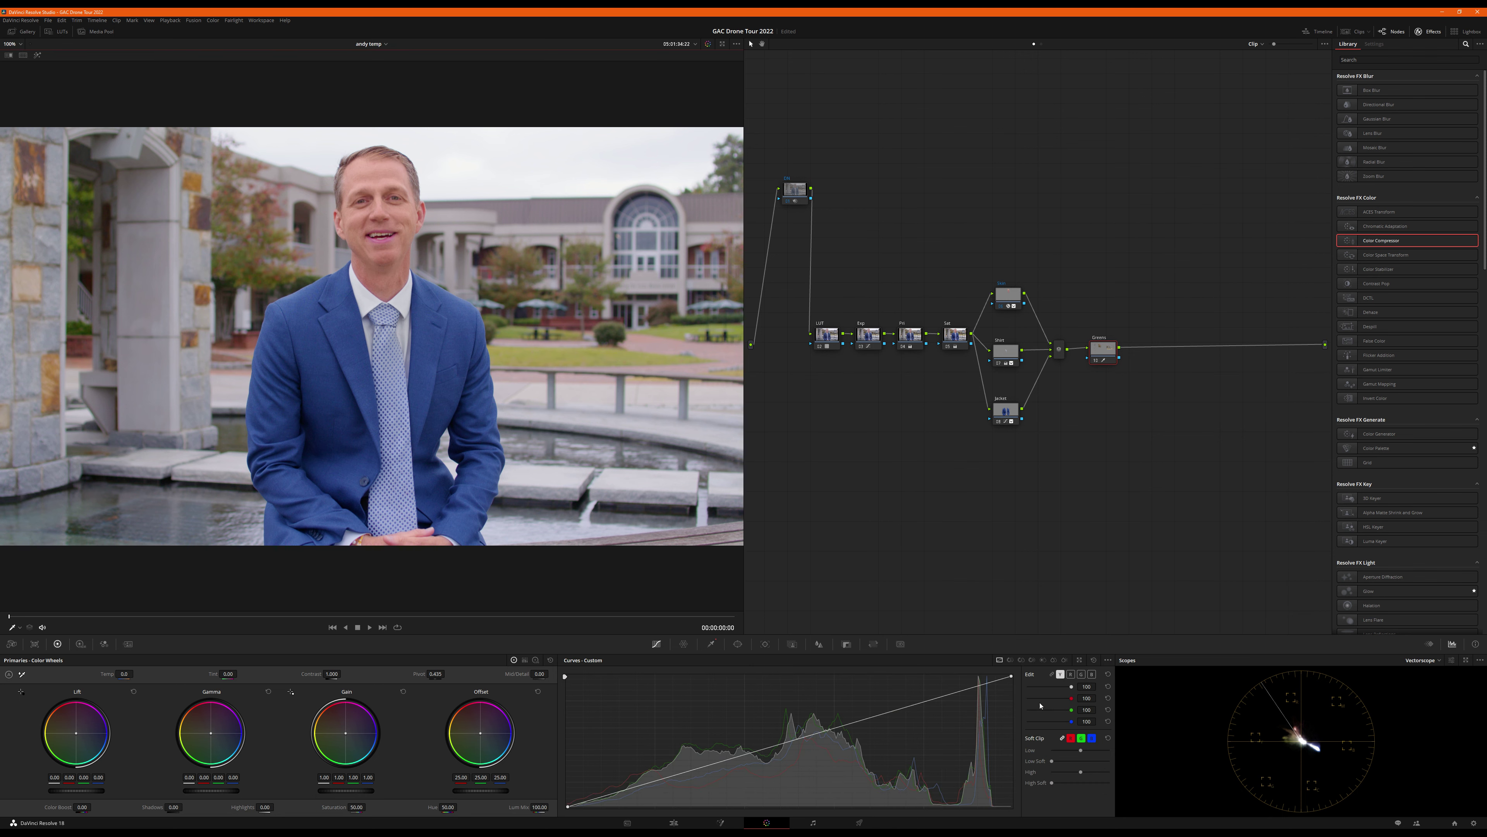
pyautogui.click(1071, 674)
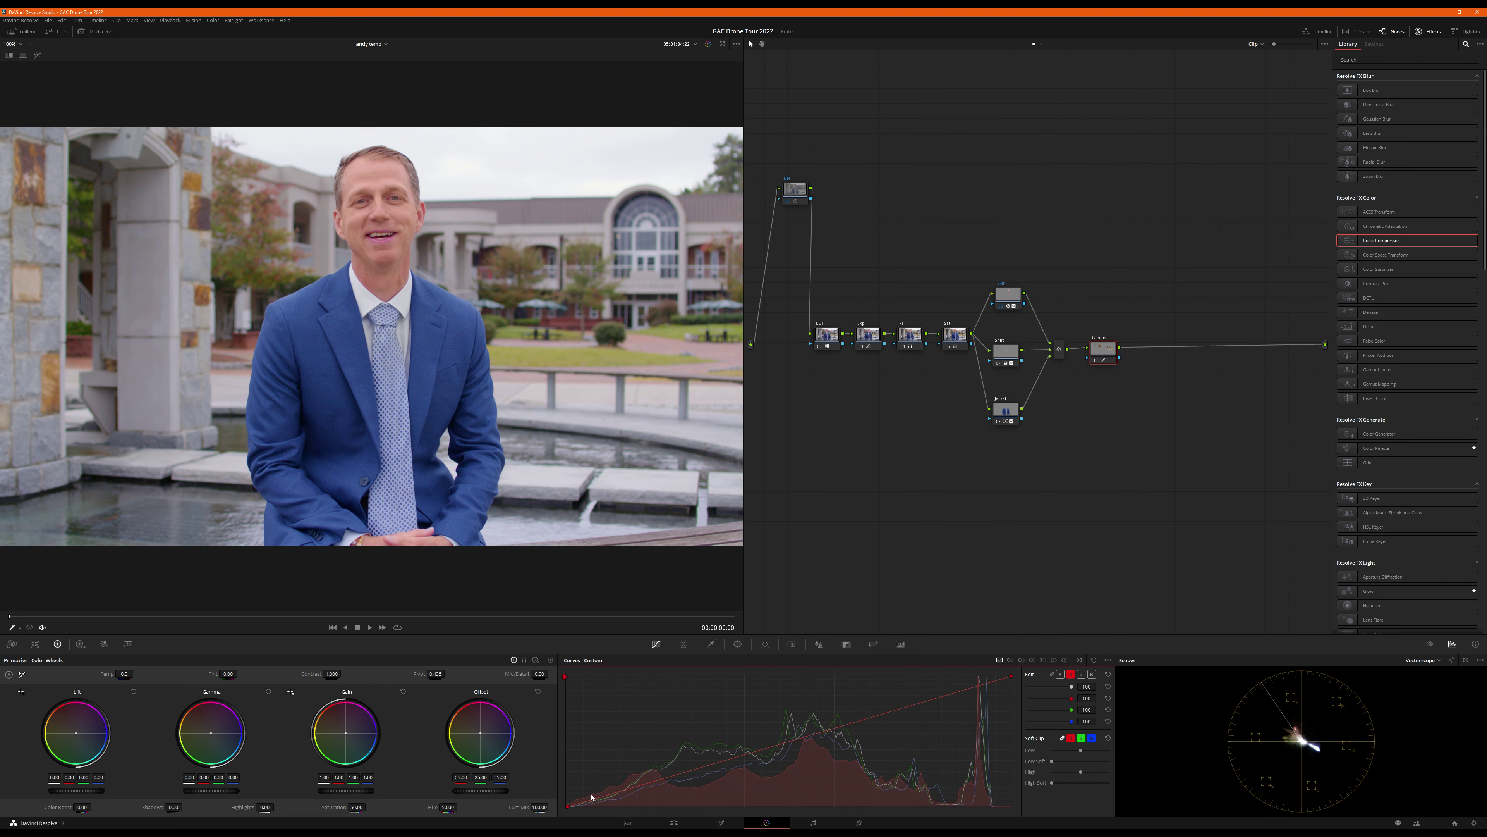
pyautogui.click(603, 801)
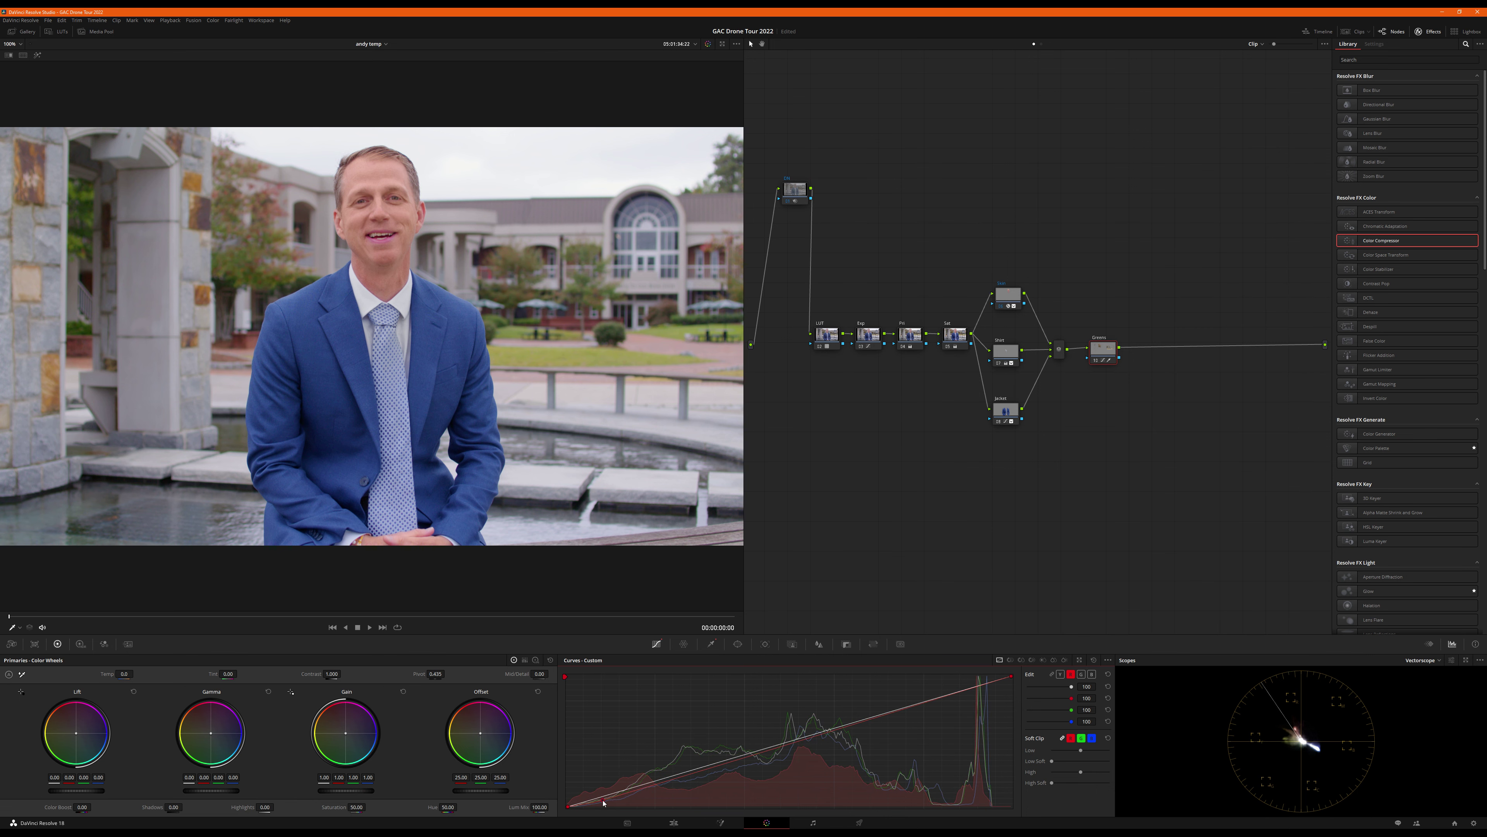
pyautogui.rightClick(603, 802)
pyautogui.moveTo(756, 753); pyautogui.dragTo(754, 760)
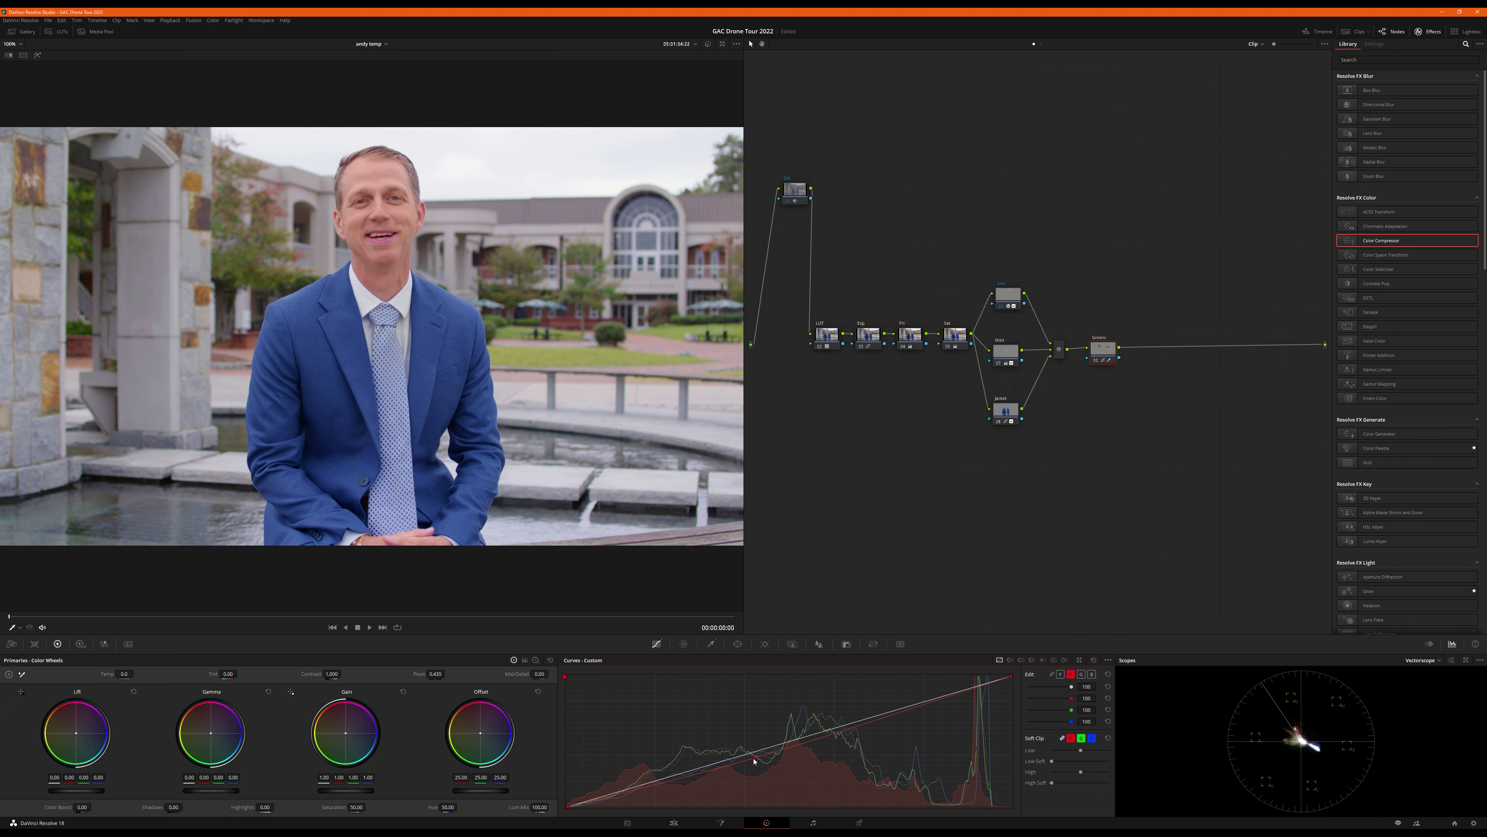
pyautogui.rightClick(738, 759)
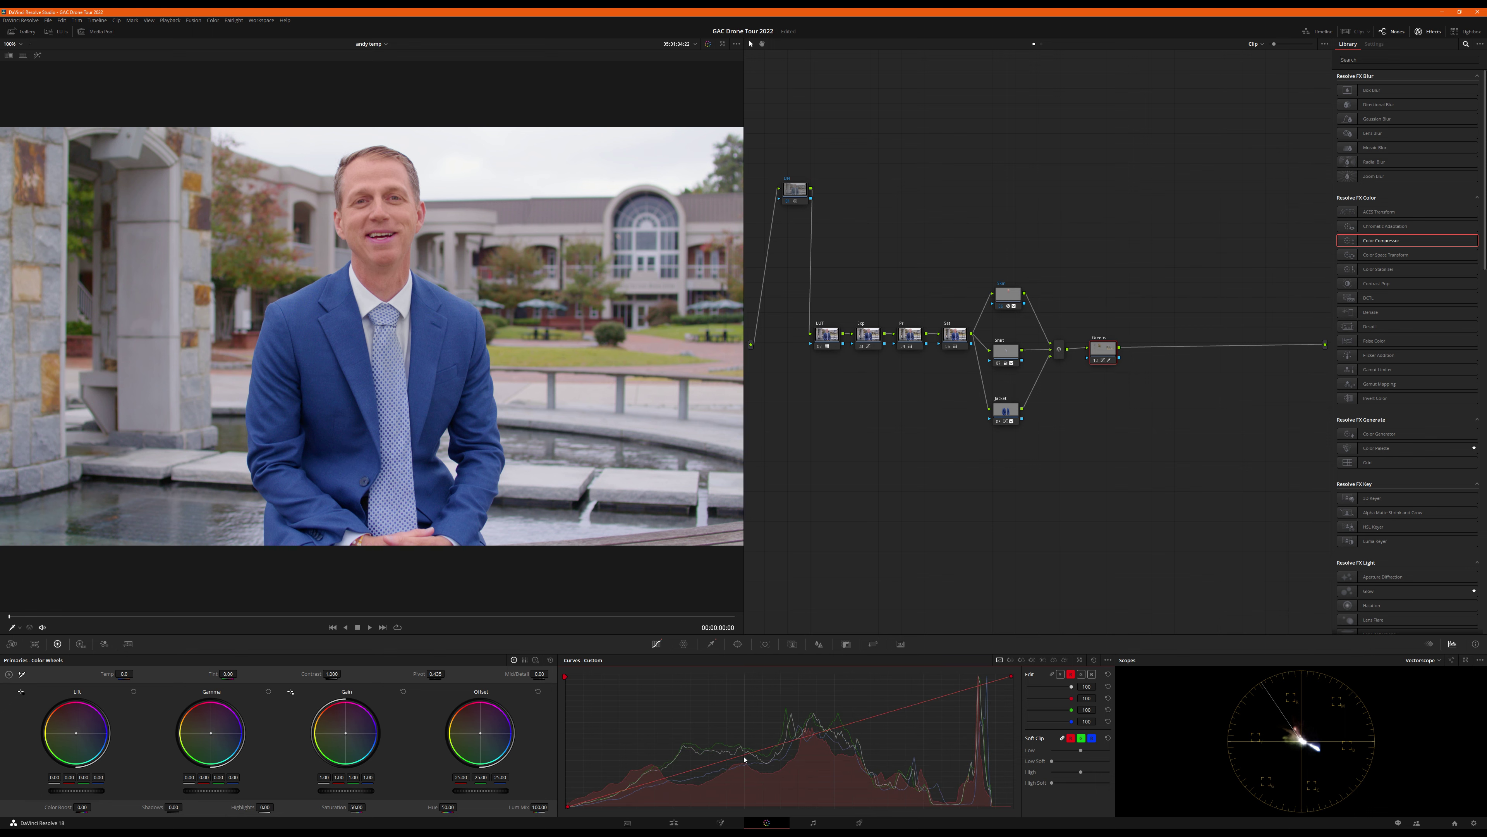
pyautogui.moveTo(738, 759); pyautogui.dragTo(739, 763)
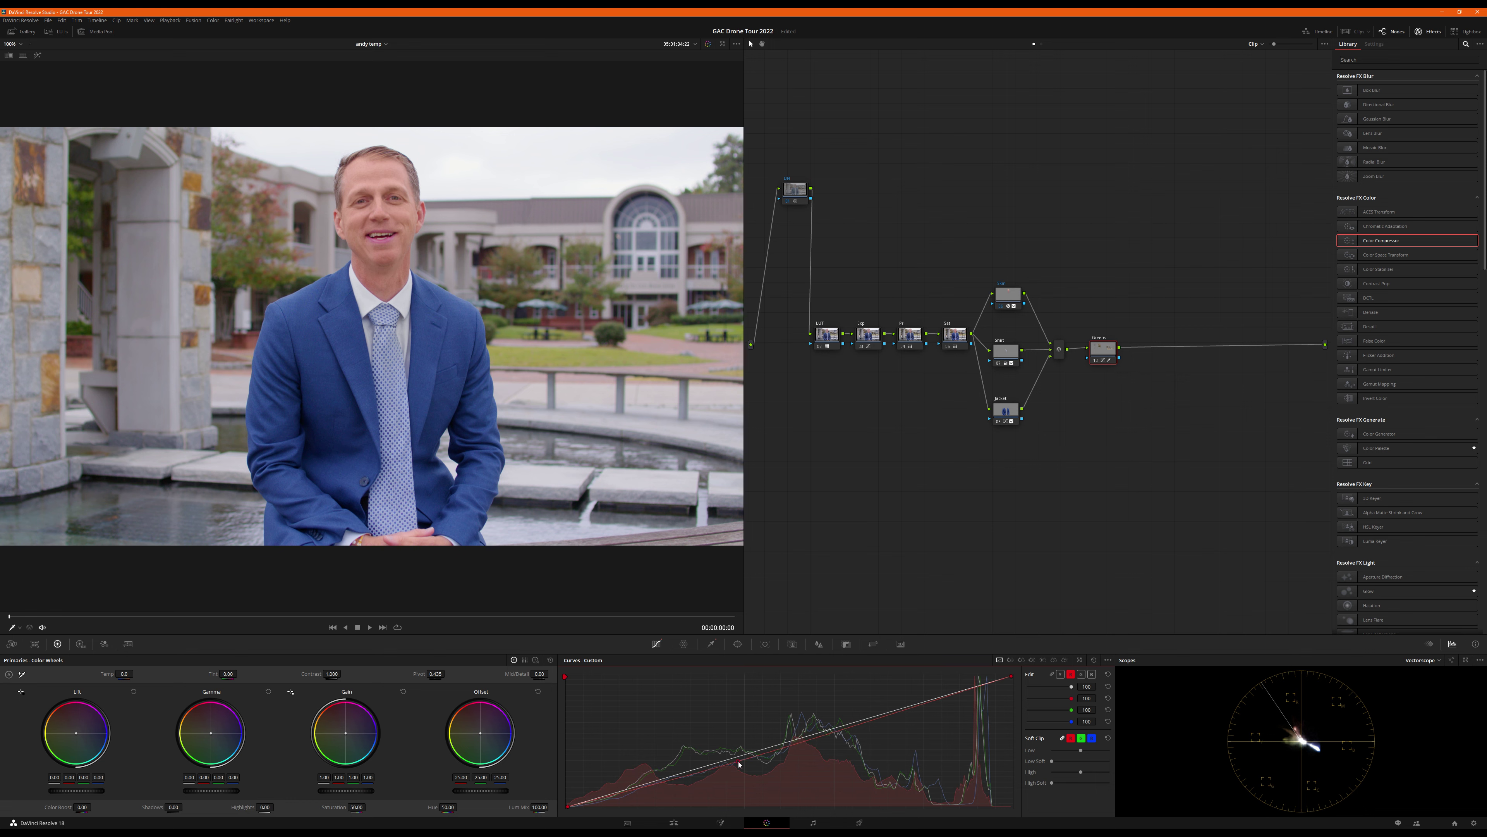
# - Lift the green curve slightly to enrich the keyed greens
pyautogui.click(1081, 674)
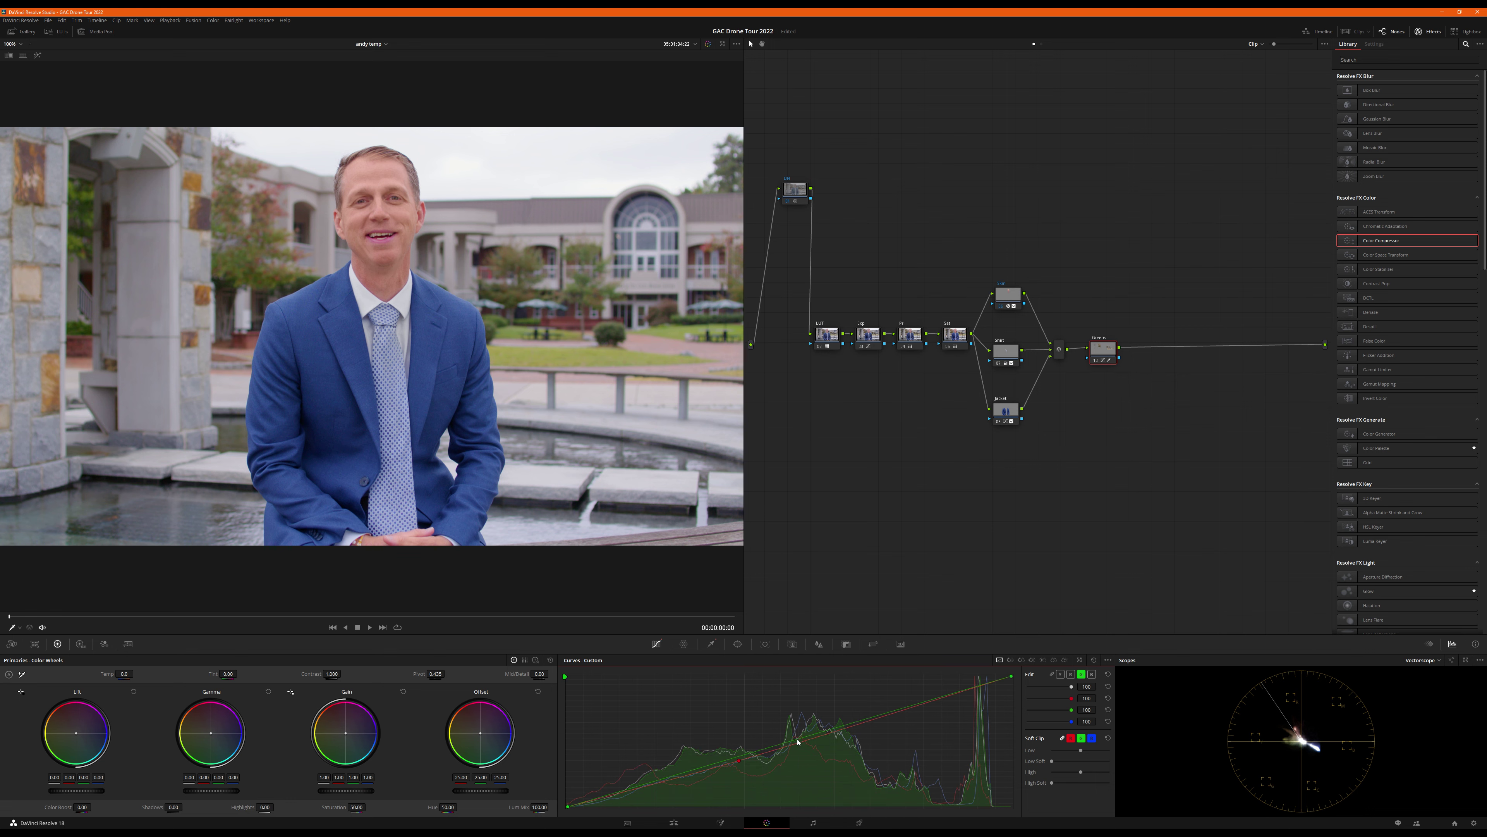
pyautogui.moveTo(793, 741); pyautogui.dragTo(793, 739)
pyautogui.moveTo(846, 729); pyautogui.dragTo(841, 725)
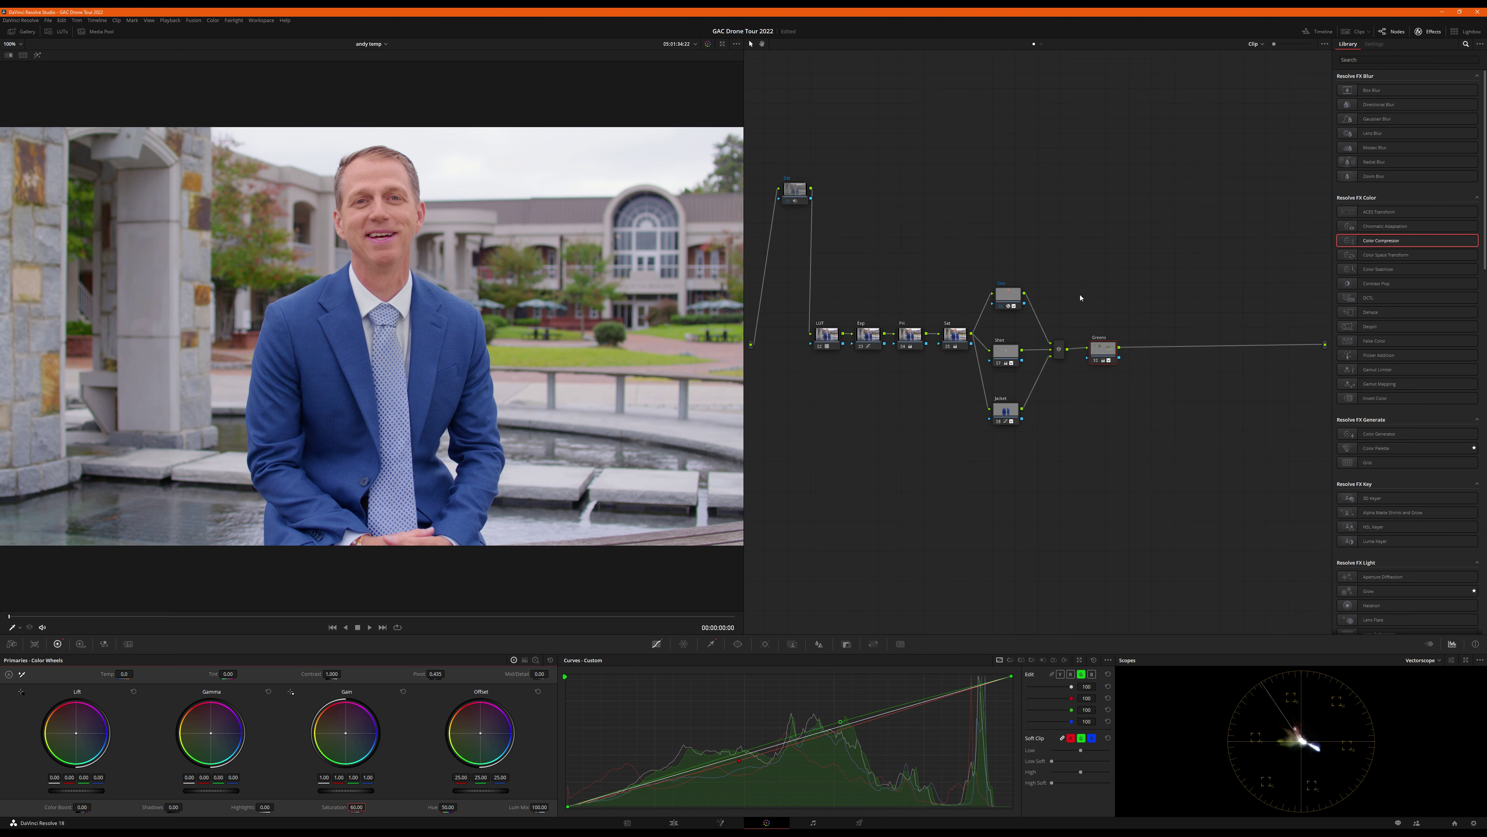
pyautogui.moveTo(1096, 354); pyautogui.dragTo(1101, 353)
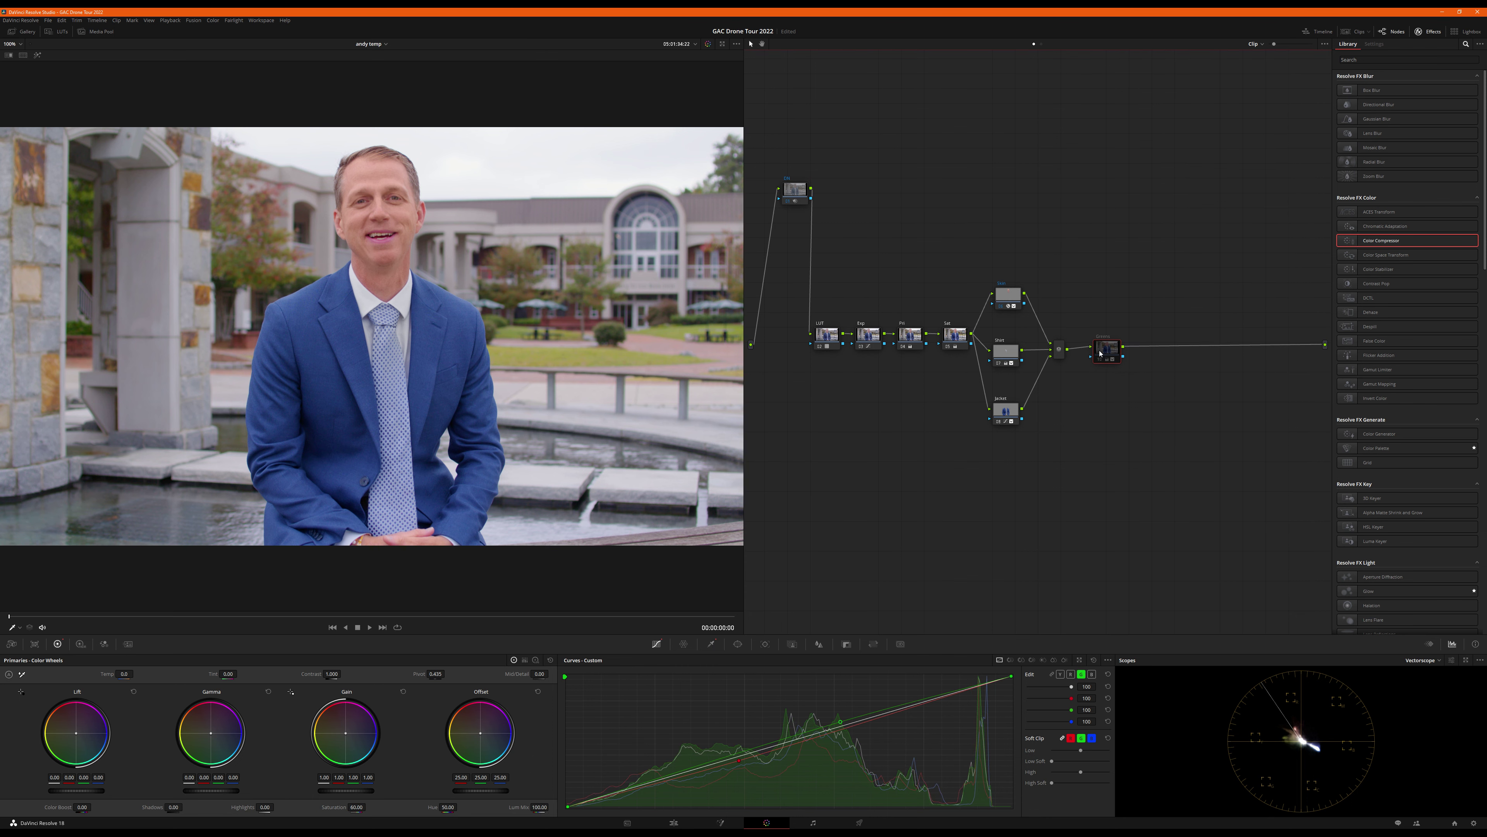
pyautogui.click(571, 356)
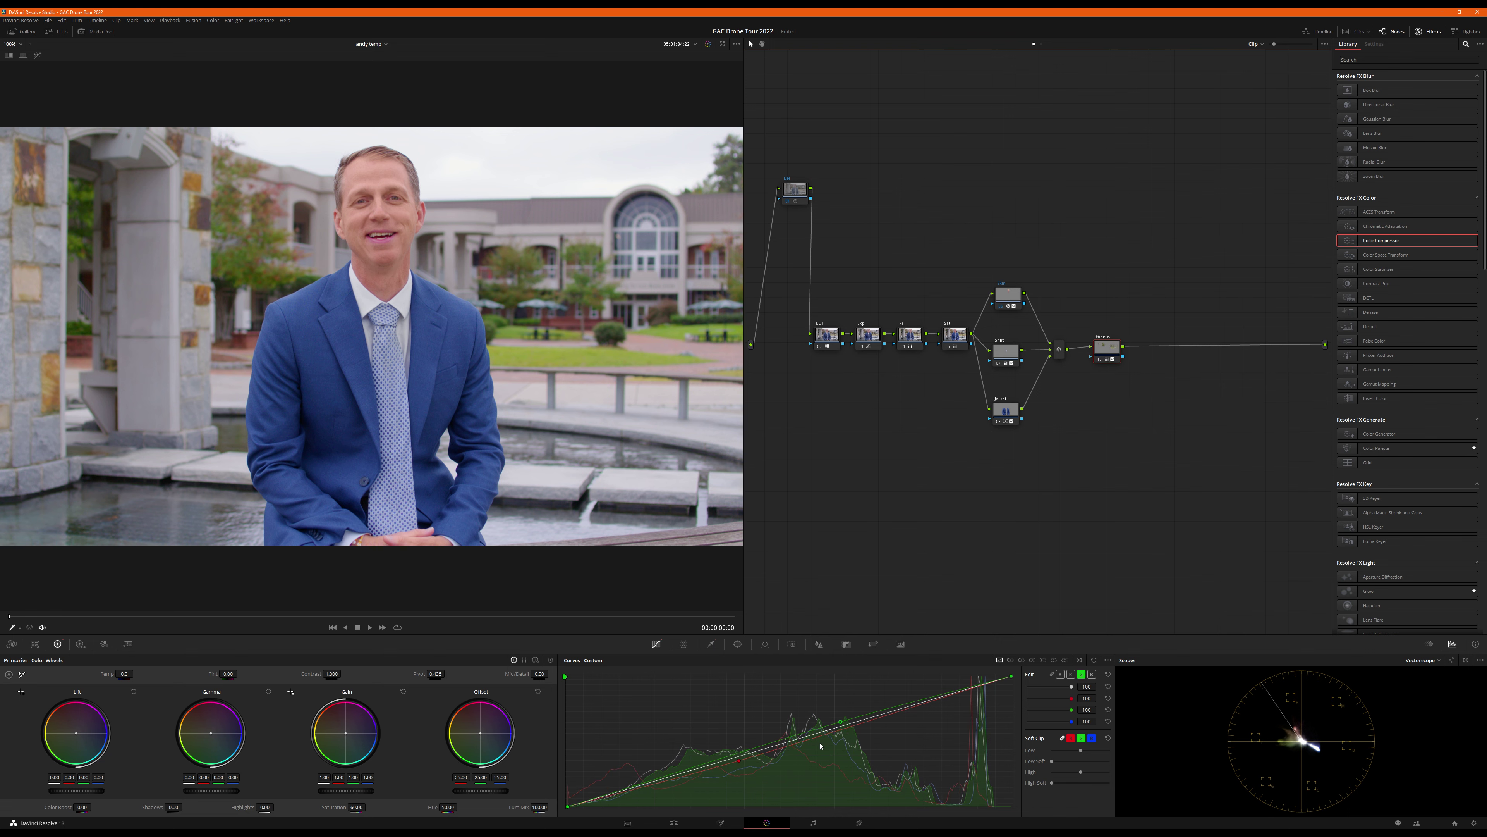
pyautogui.moveTo(841, 724); pyautogui.dragTo(845, 726)
# - Add a new serial node after Greens with Alt+S
pyautogui.hotkey('alt', 's')
pyautogui.rightClick(1145, 350)
pyautogui.press('Escape')
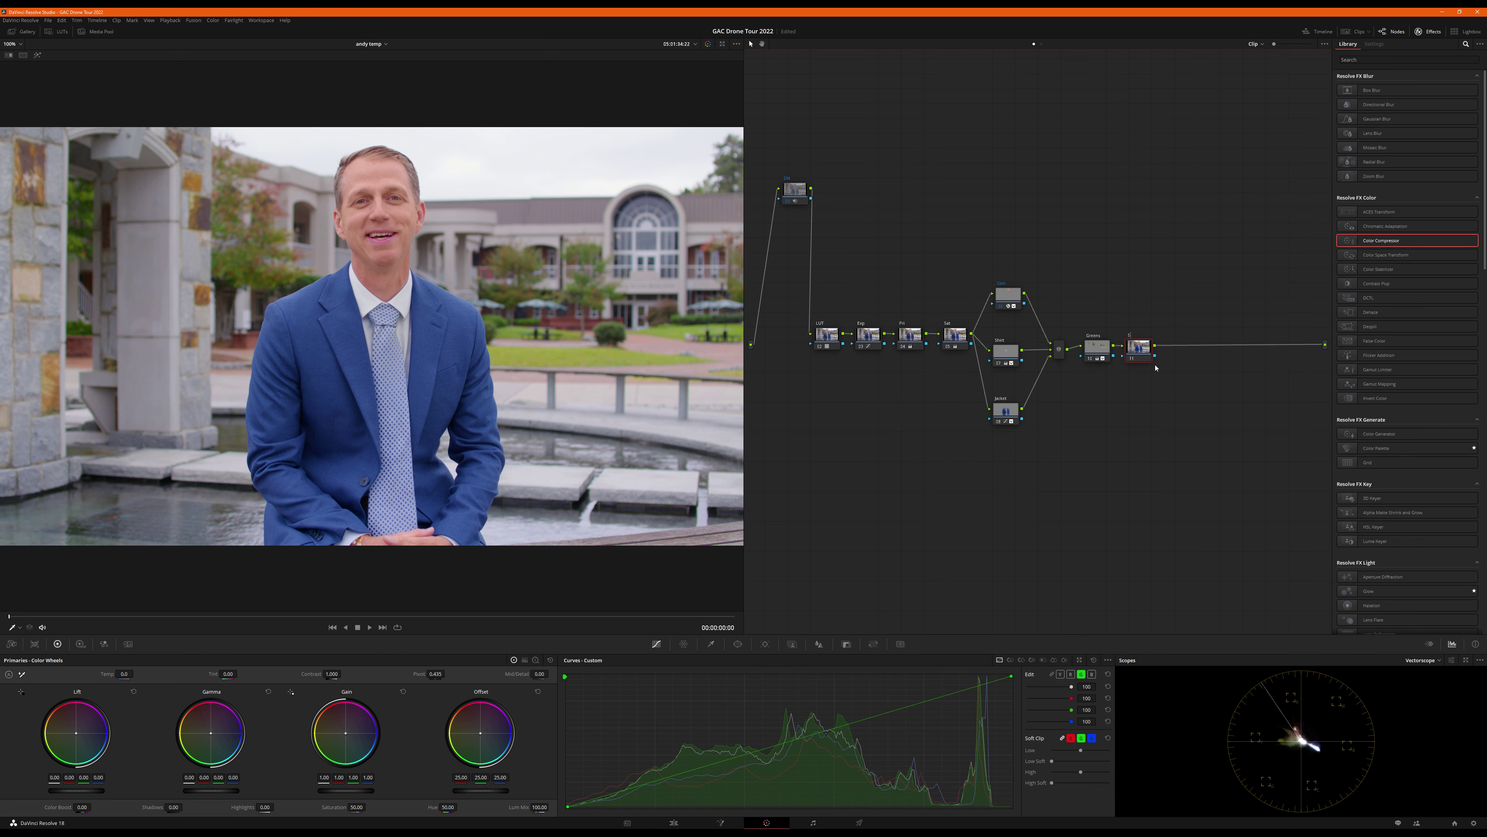
# - Key the overcast sky with a single 3D qualifier stroke across it
pyautogui.click(709, 643)
pyautogui.click(1094, 660)
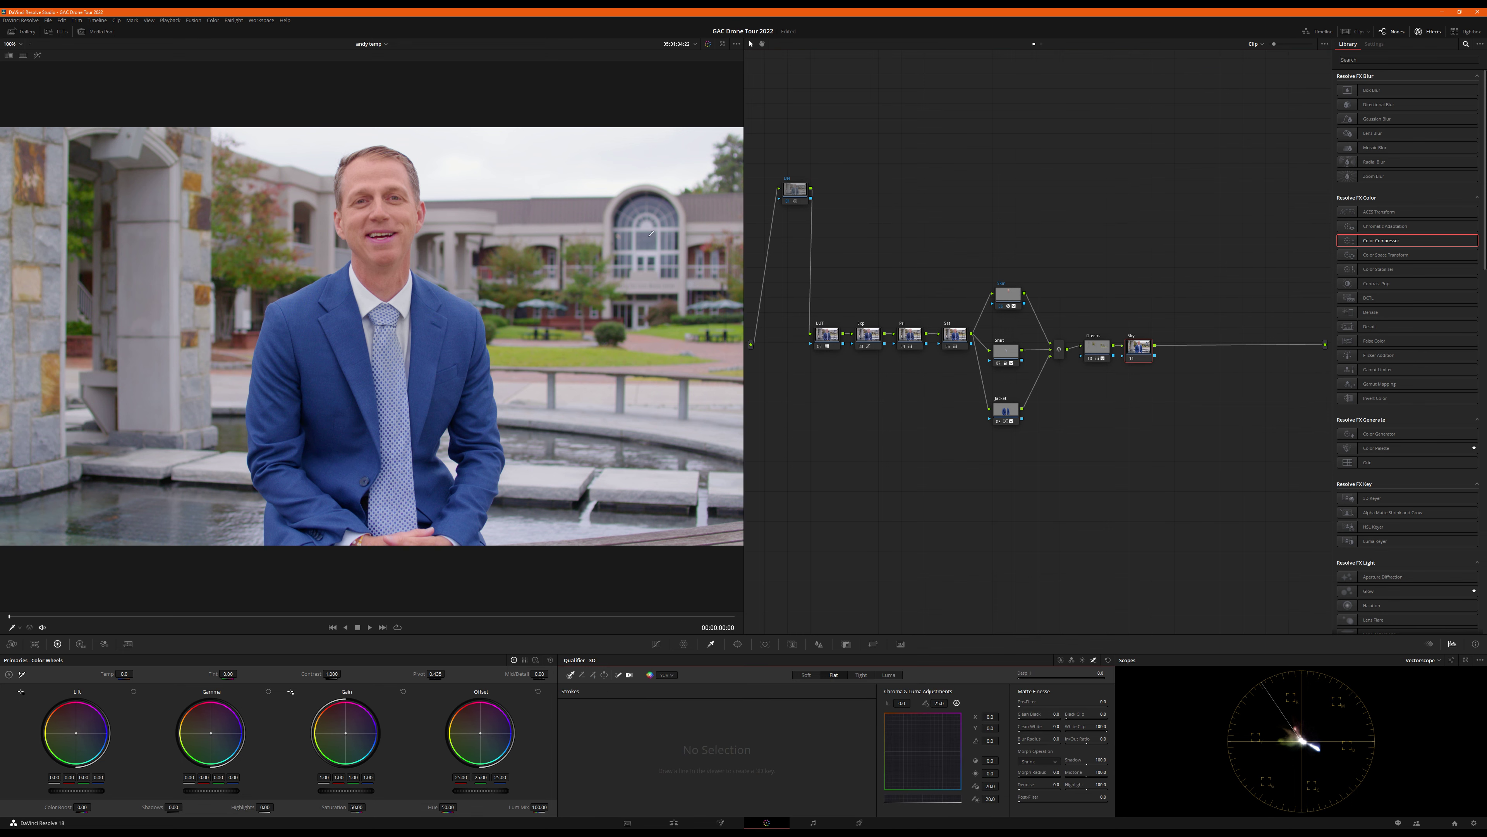
pyautogui.moveTo(689, 139)
pyautogui.mouseDown()
pyautogui.moveTo(463, 165)
pyautogui.moveTo(375, 139)
pyautogui.moveTo(268, 147)
pyautogui.moveTo(290, 154)
pyautogui.mouseUp()
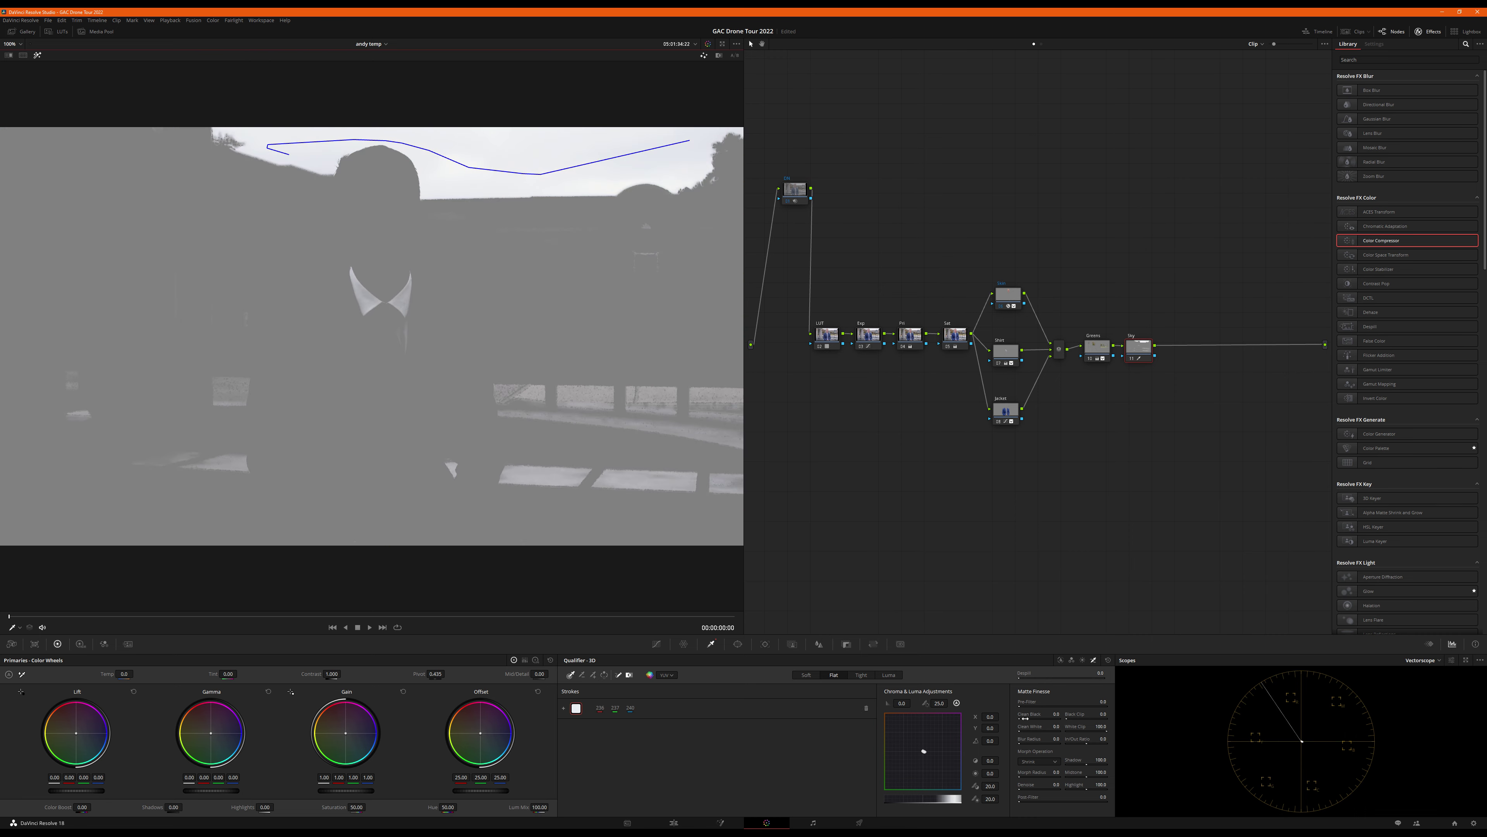
pyautogui.hotkey('shift', 'h')
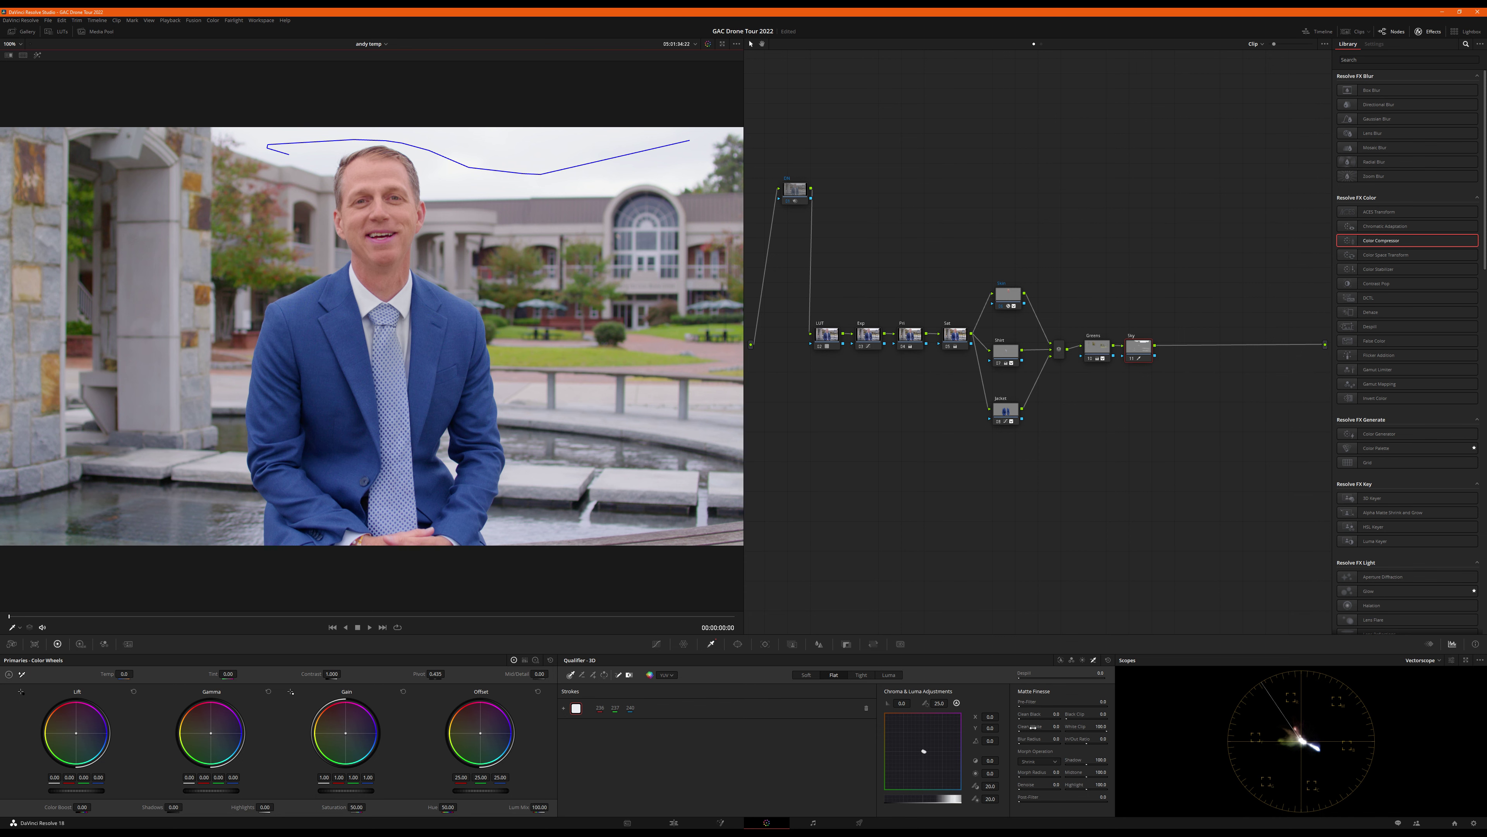
pyautogui.hotkey('shift', 'h')
# - Confine the sky key with a circle window stretched wide and moved over the frame's top
pyautogui.click(738, 644)
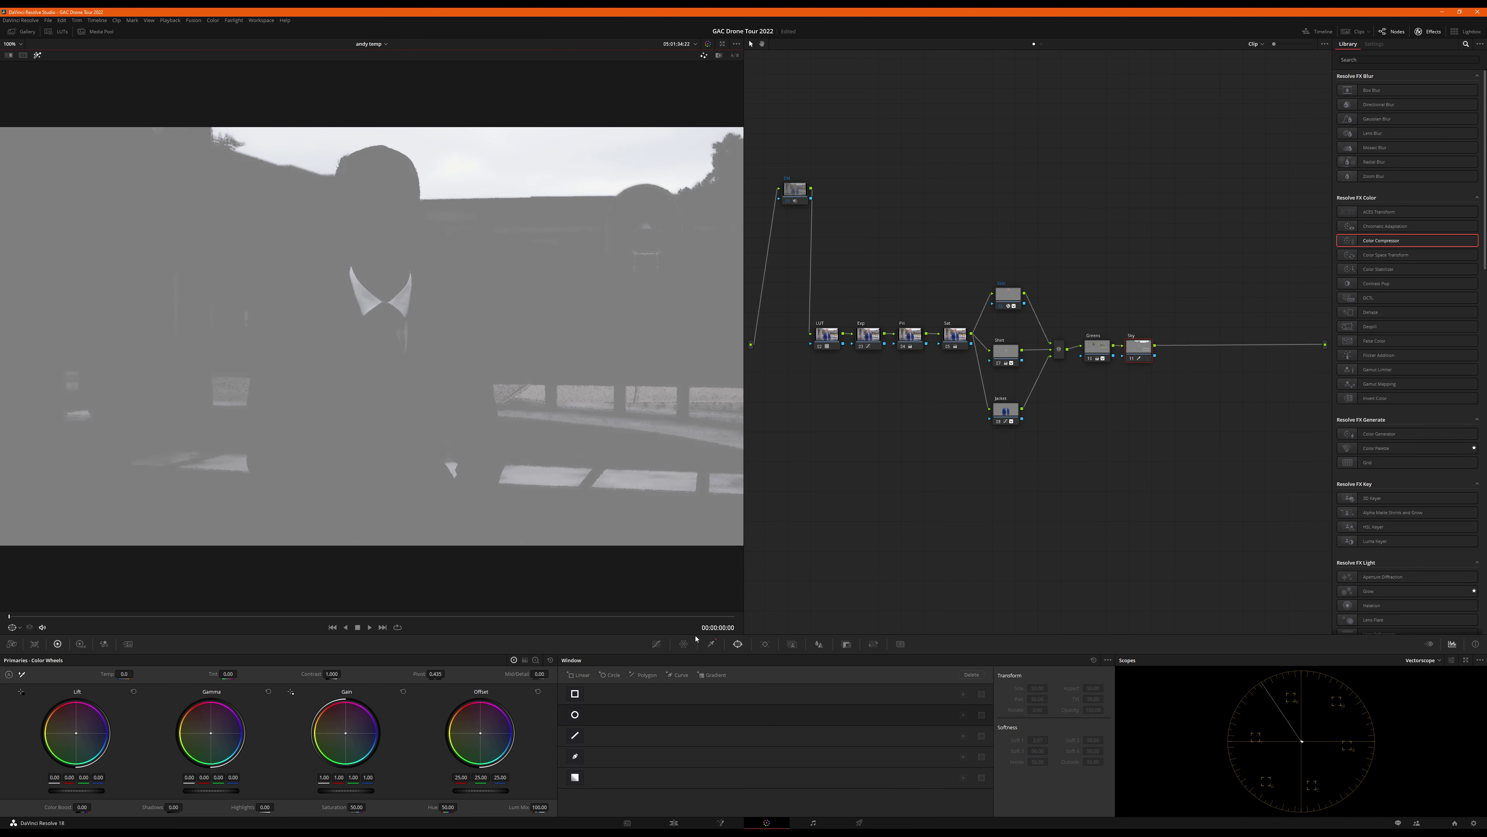
pyautogui.click(575, 715)
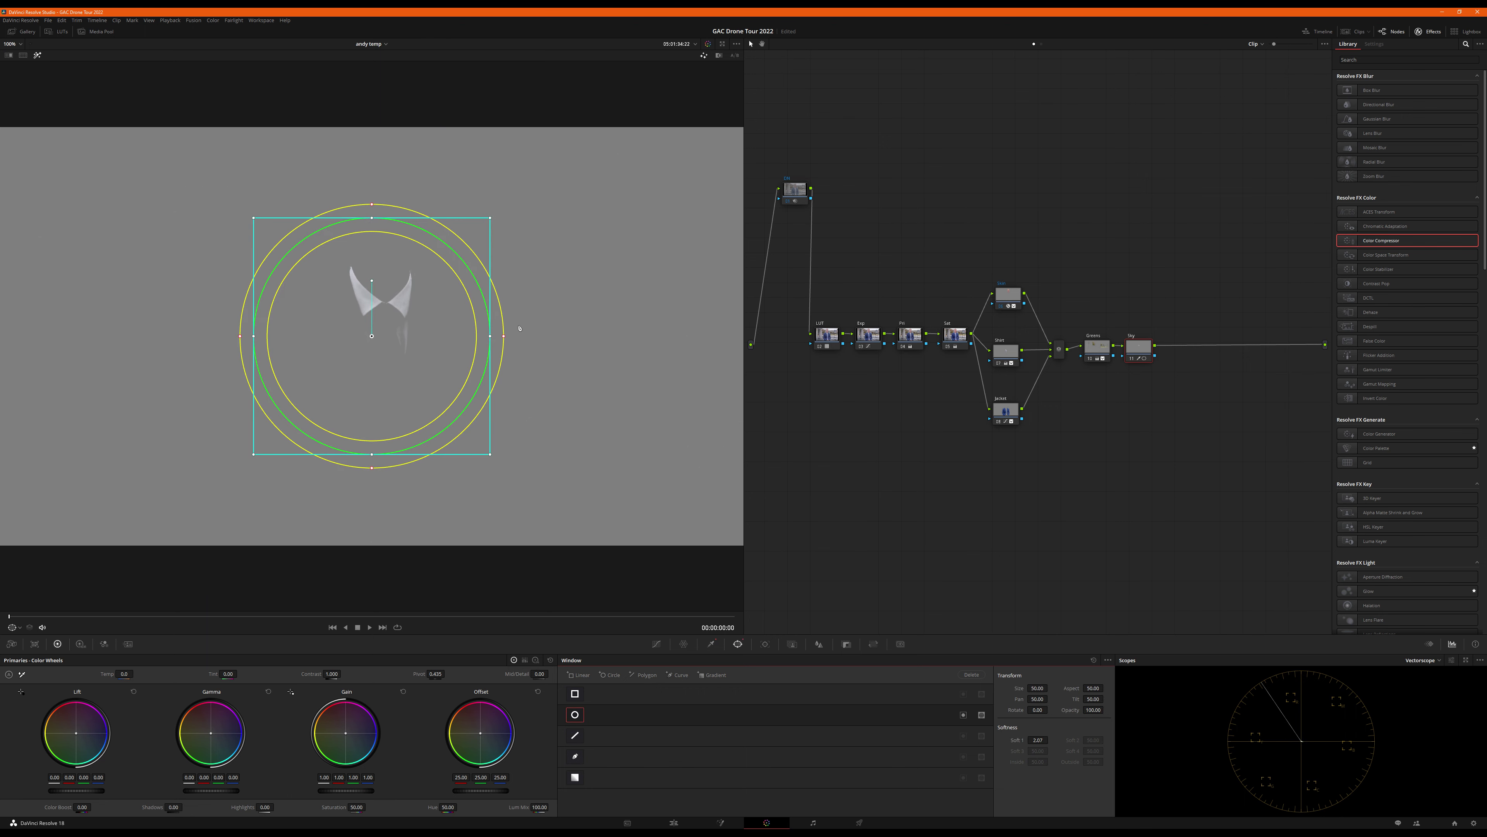
pyautogui.moveTo(488, 335); pyautogui.dragTo(711, 336)
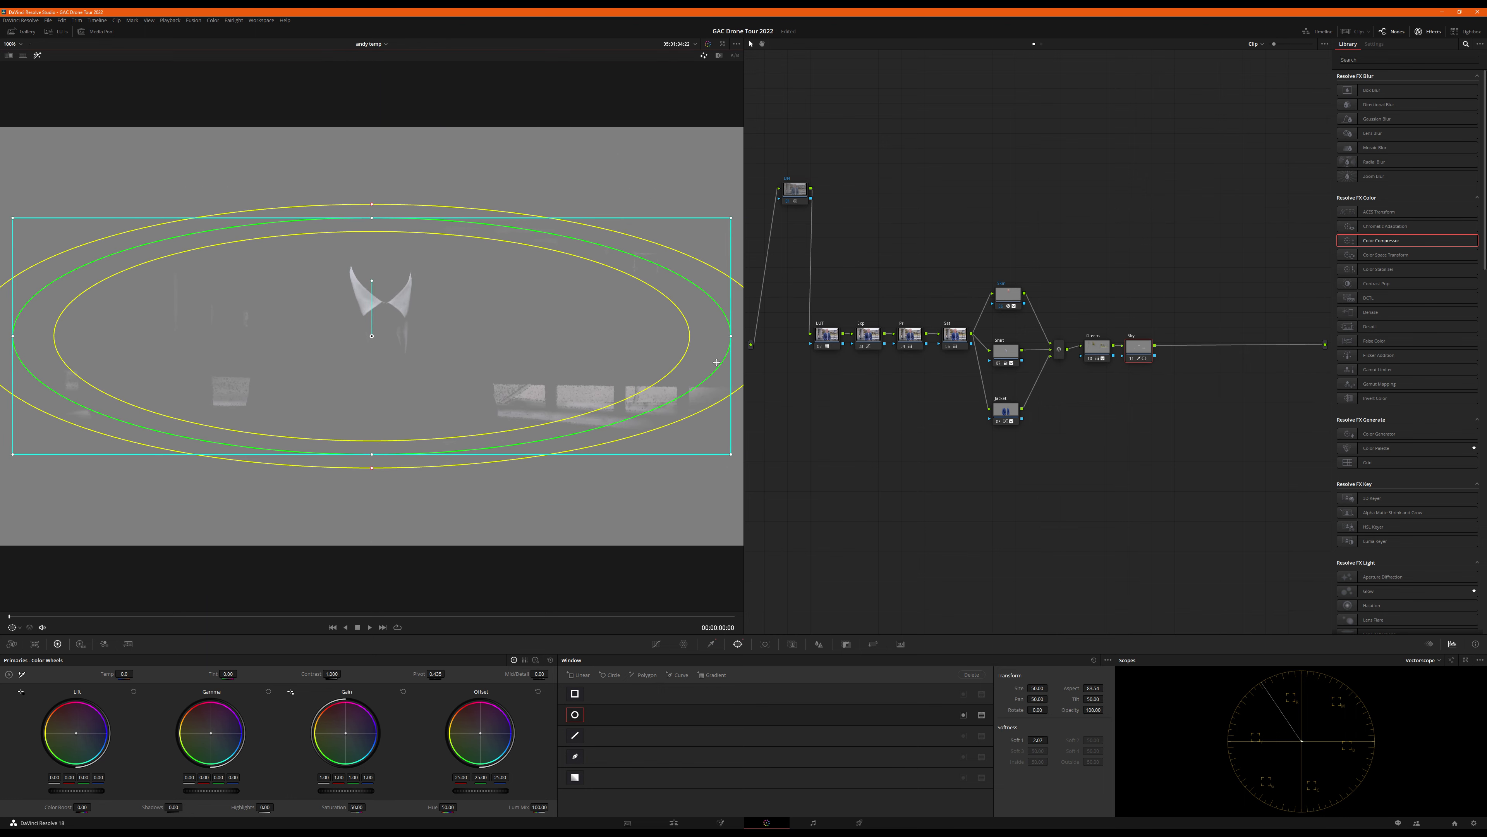
pyautogui.moveTo(532, 330); pyautogui.dragTo(629, 127)
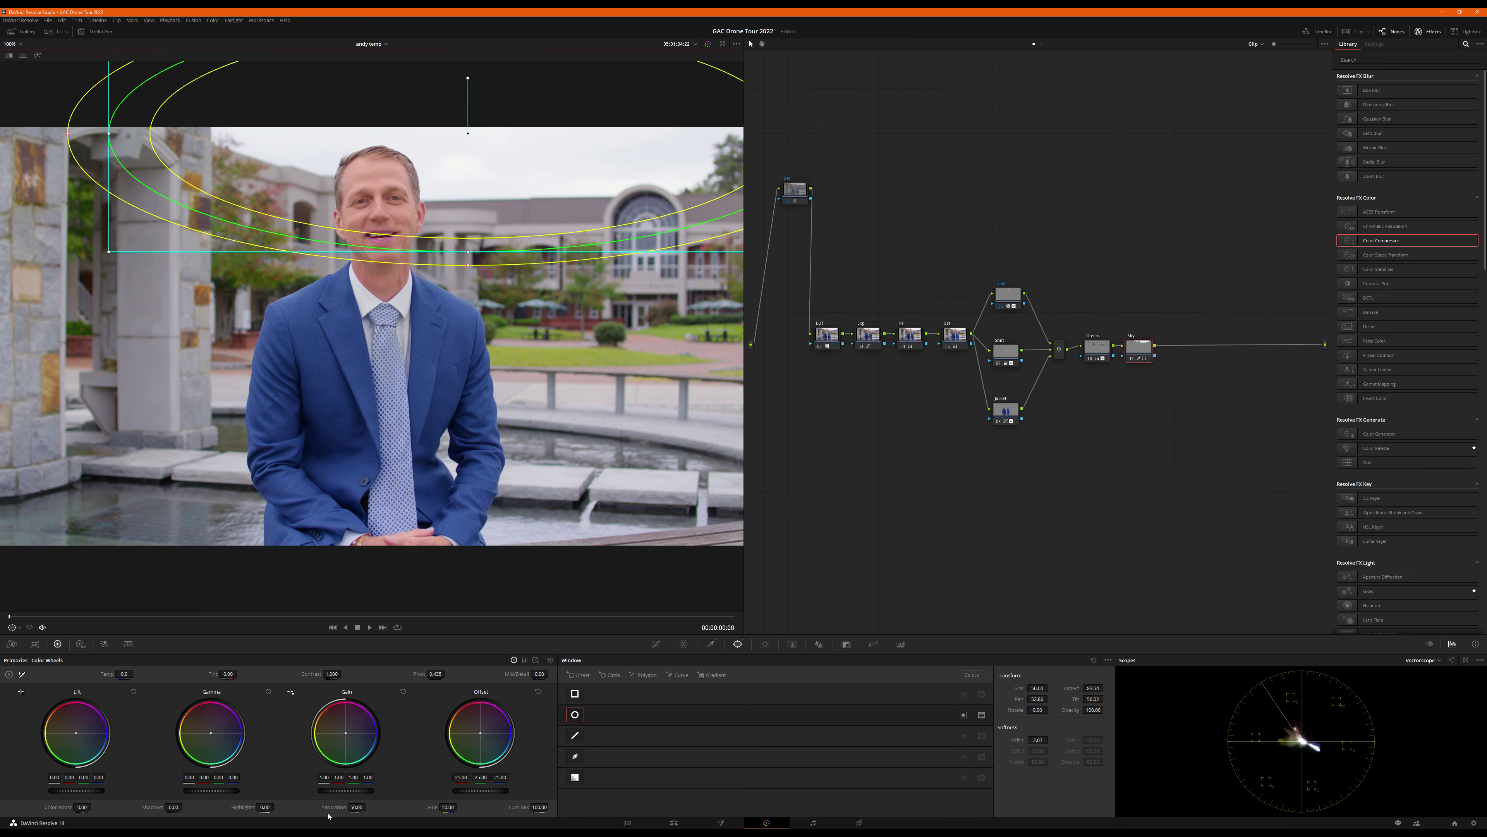
# - Set the Sky node's saturation to 20 and add a serial node after it
pyautogui.click(357, 807)
pyautogui.write('20')
pyautogui.press('Return')
pyautogui.hotkey('alt', 's')
# - Move the new node down toward the output and label it Sharp
pyautogui.moveTo(1178, 346); pyautogui.dragTo(1291, 399)
pyautogui.rightClick(1301, 404)
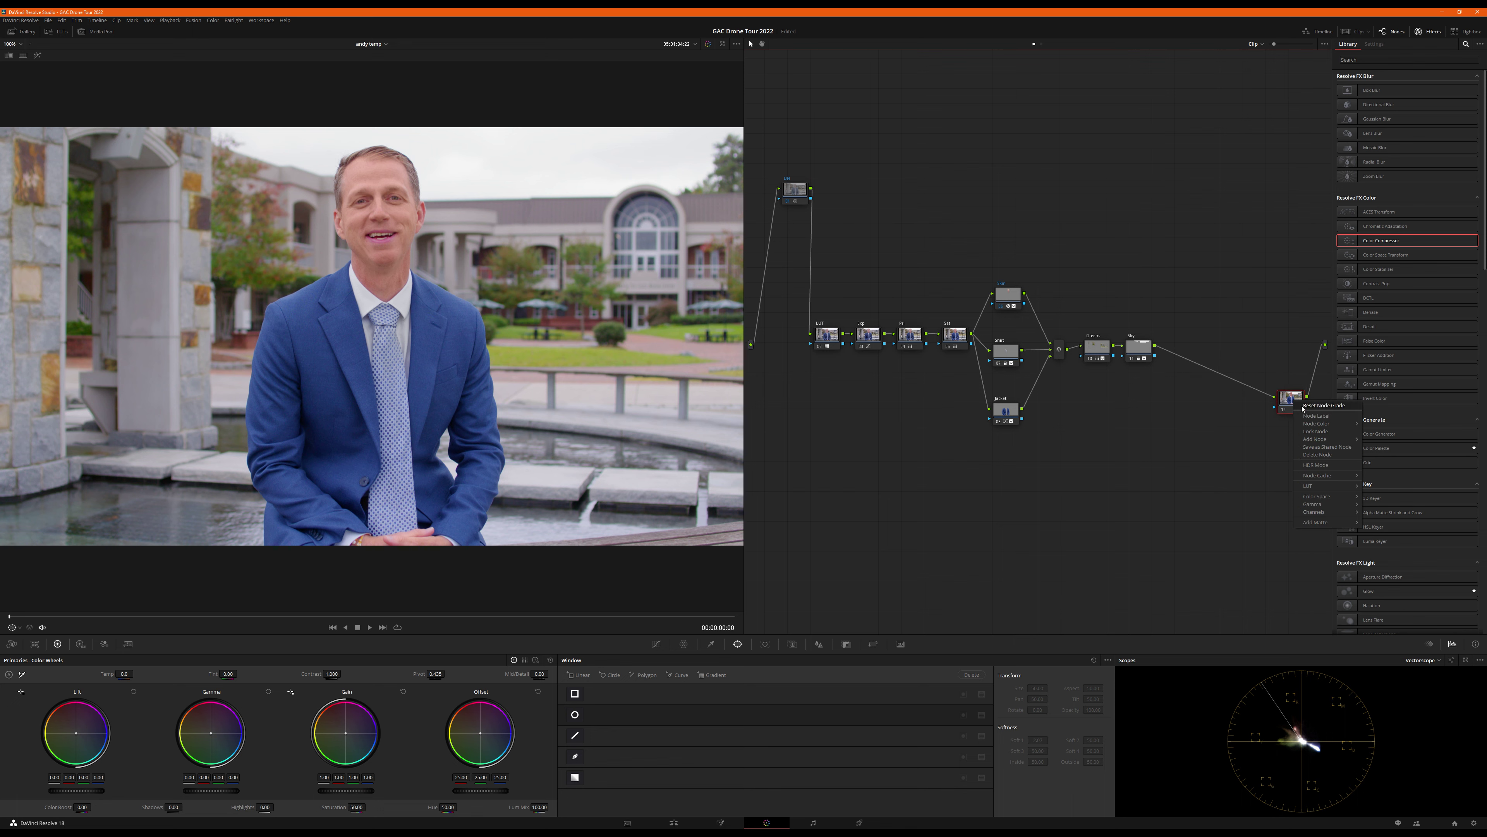
pyautogui.click(1308, 415)
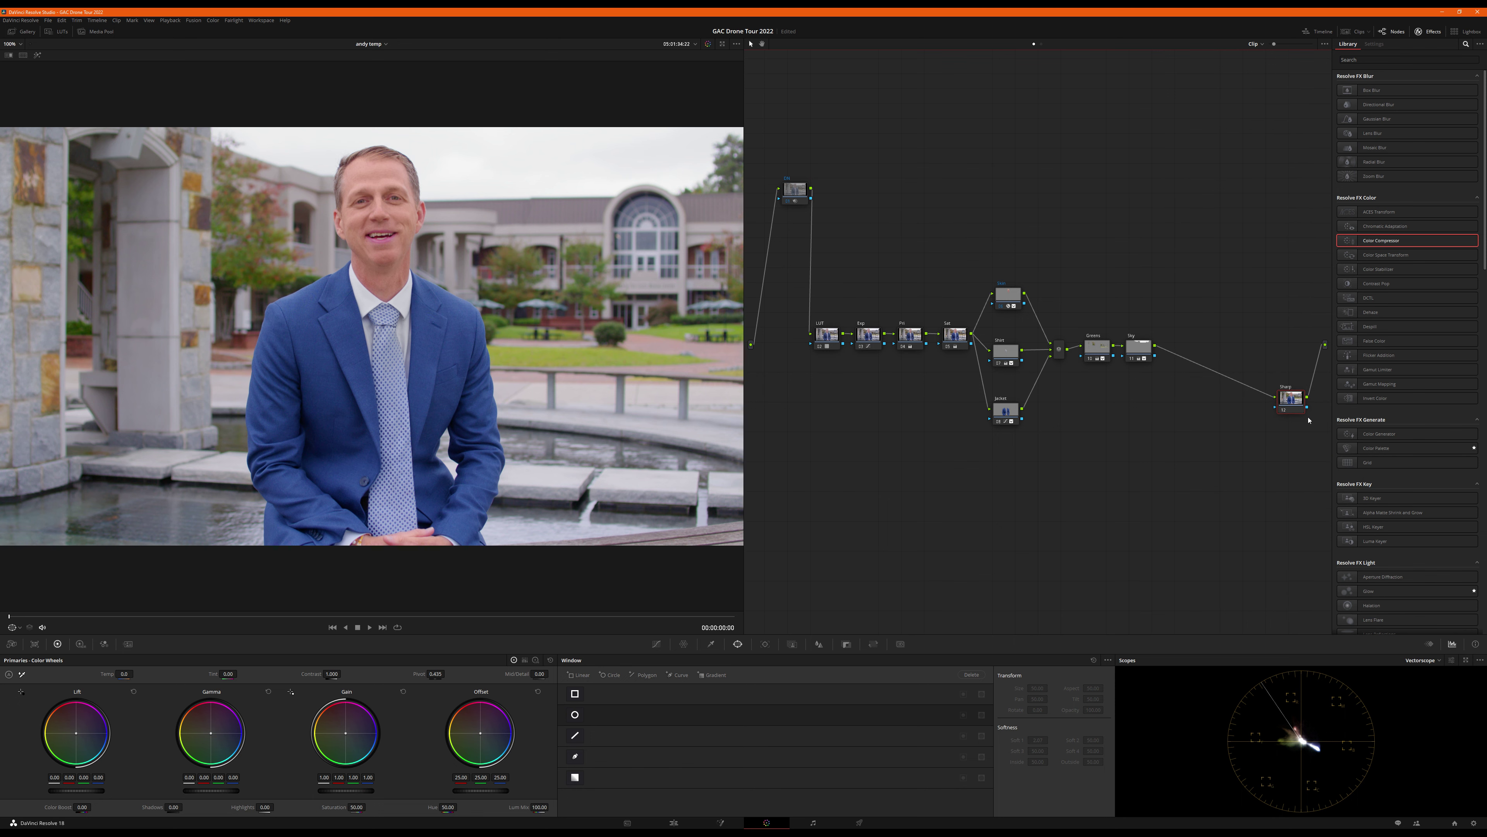
# - Set the Sharp node's blur radius to 0.47 for sharpening, then select the Sky node
pyautogui.click(819, 643)
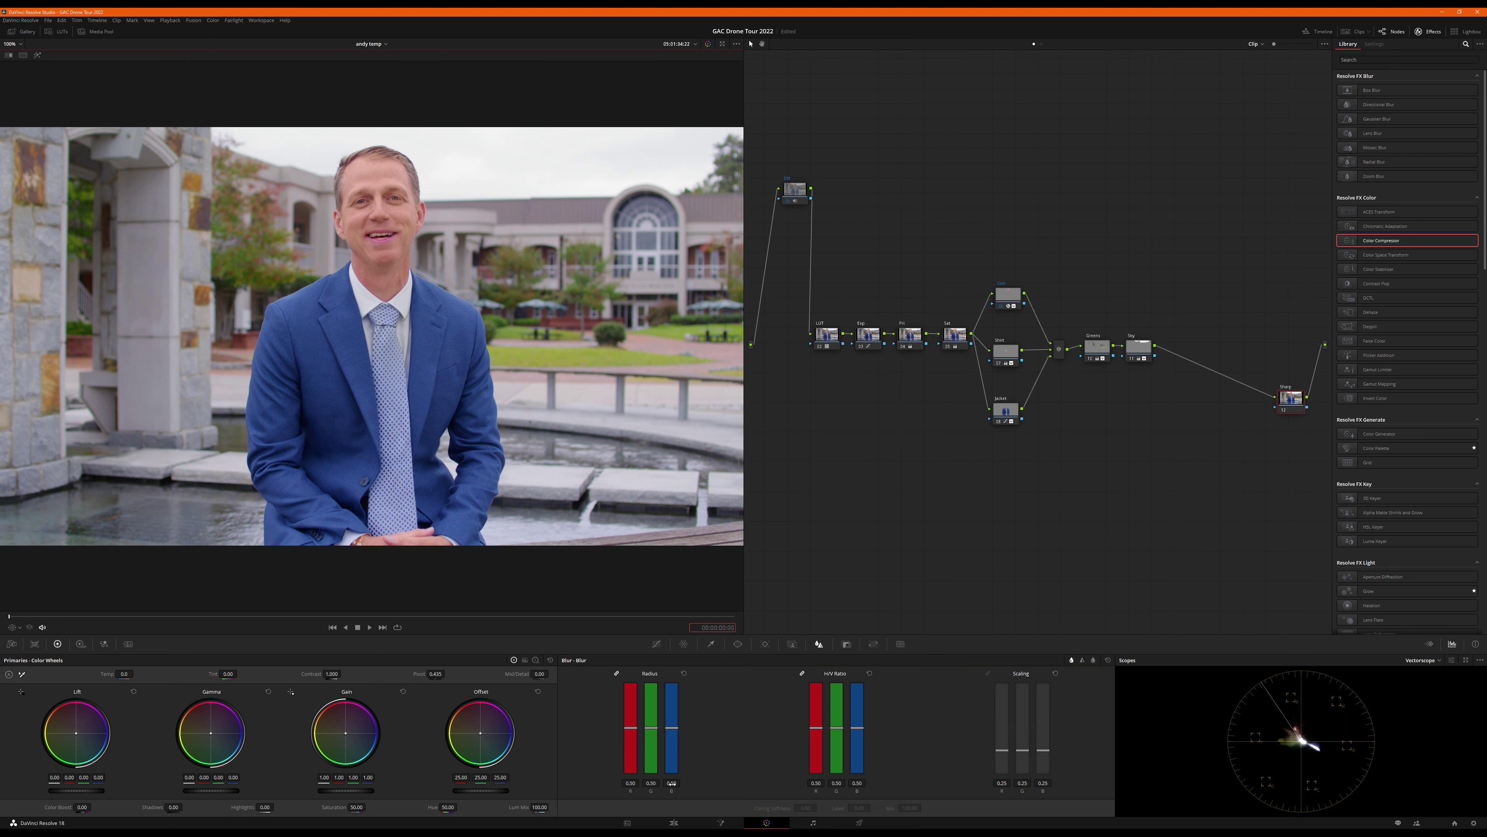
pyautogui.write('0000')
pyautogui.click(672, 783)
pyautogui.write('.47')
pyautogui.press('Return')
pyautogui.moveTo(1292, 398); pyautogui.dragTo(1292, 396)
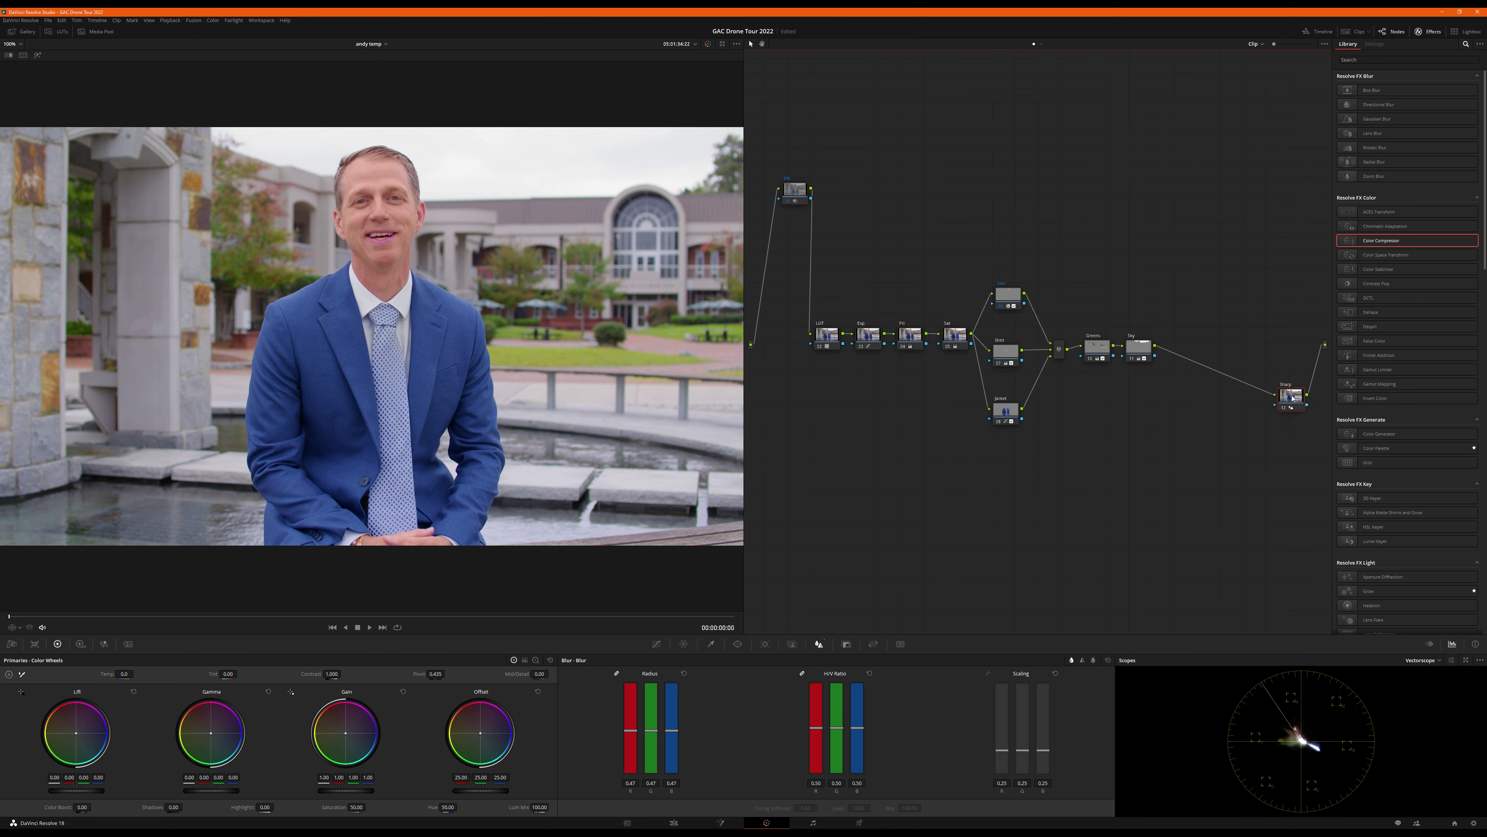
pyautogui.click(1143, 354)
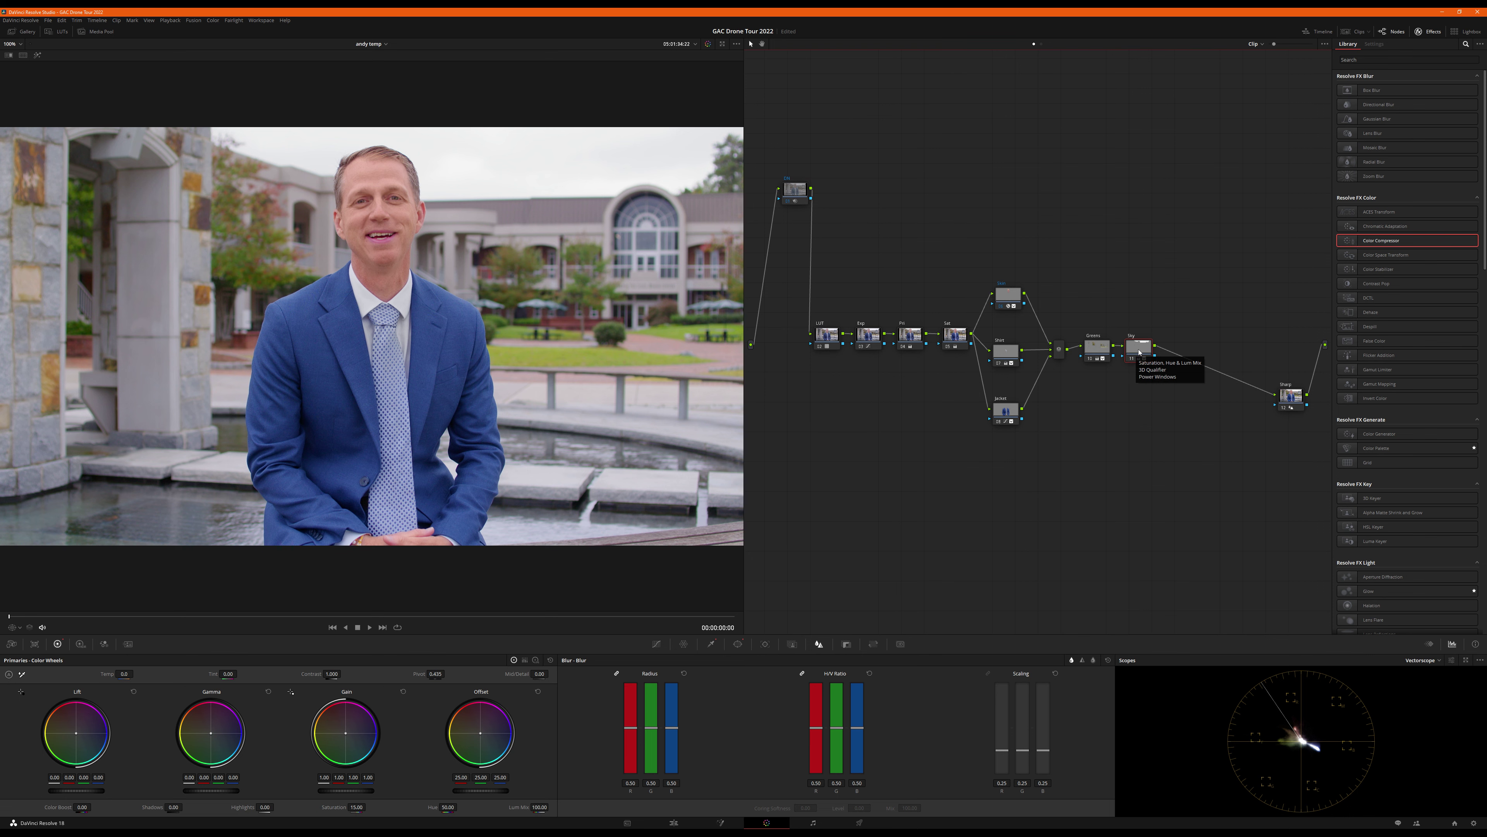
# - Add a node after Sky and key the stone paving with a two-stroke 3D qualifier
pyautogui.hotkey('alt', 's')
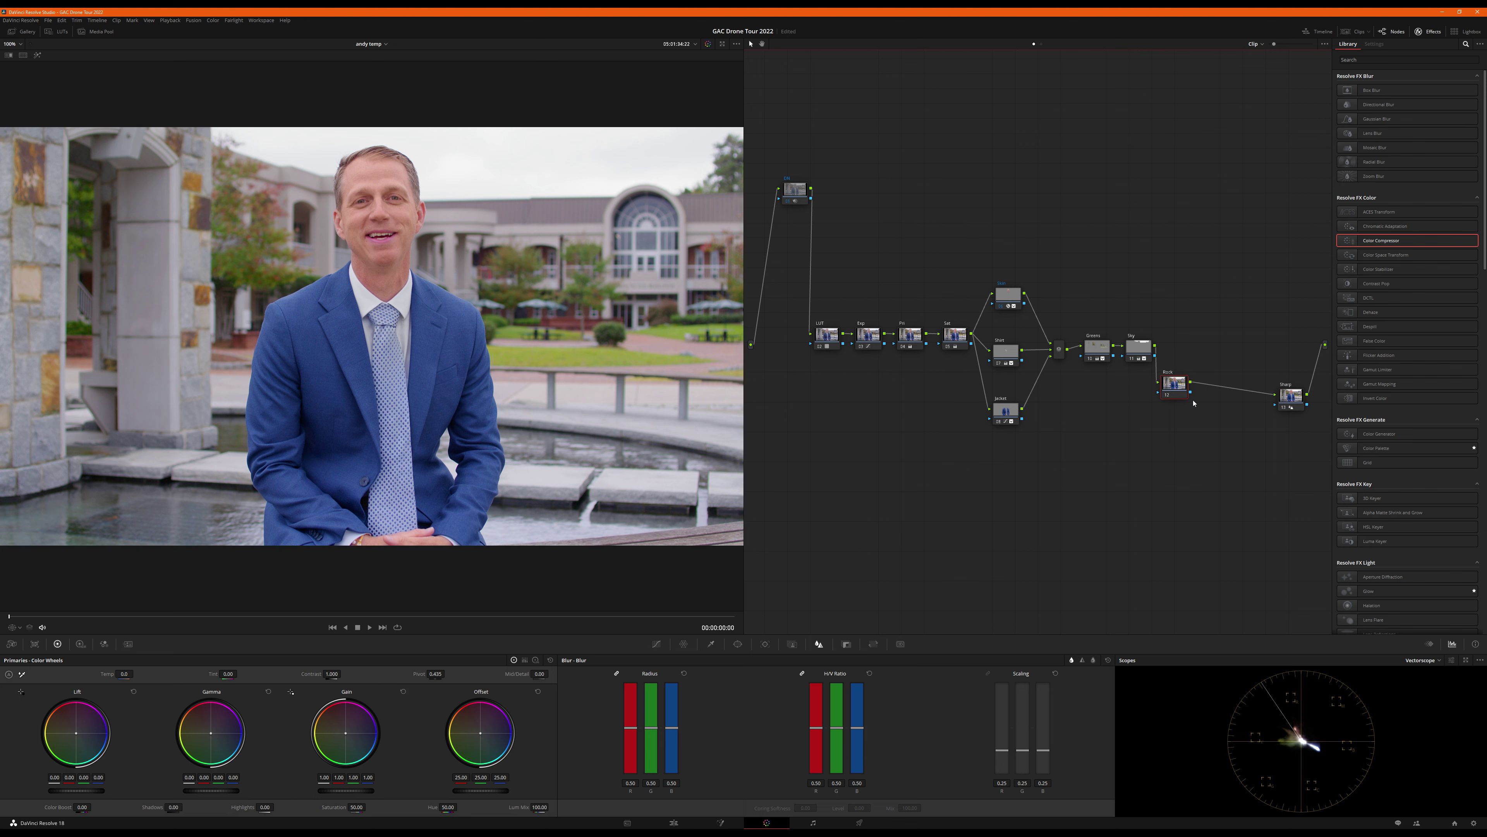
pyautogui.click(711, 644)
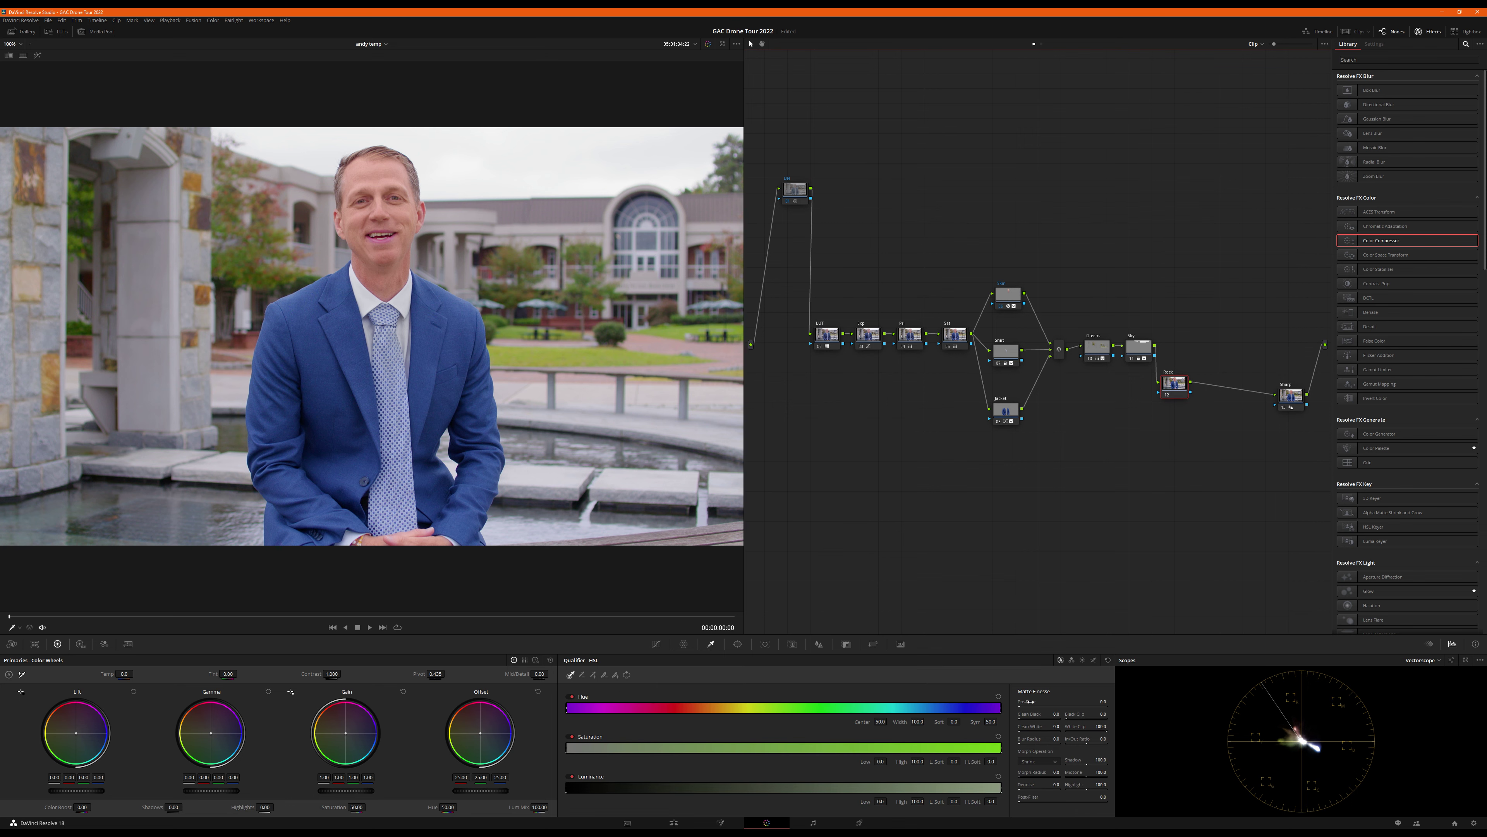
pyautogui.click(1093, 660)
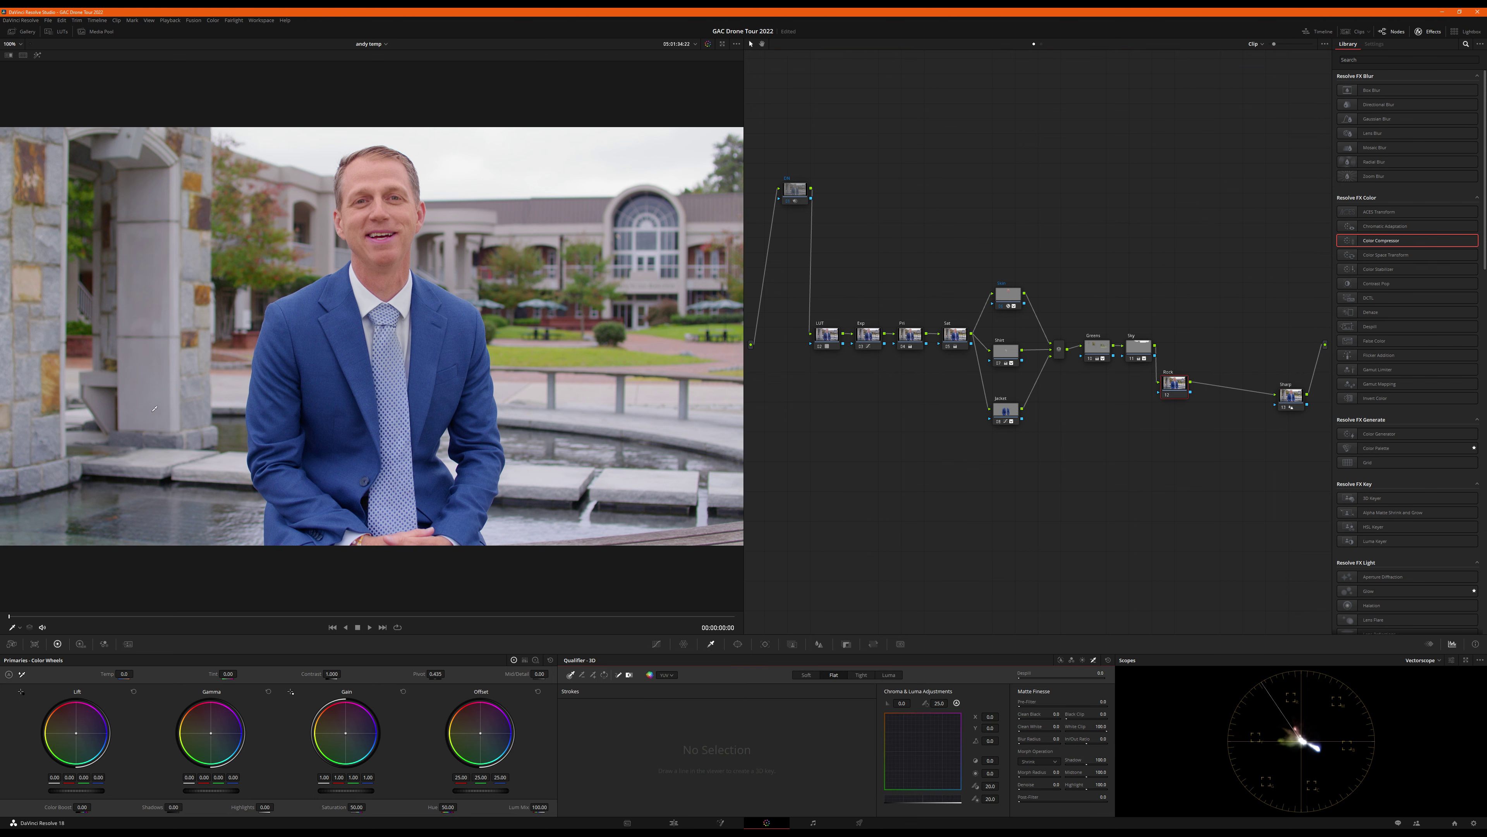
pyautogui.moveTo(148, 453)
pyautogui.mouseDown()
pyautogui.moveTo(173, 456)
pyautogui.moveTo(151, 451)
pyautogui.mouseUp()
pyautogui.moveTo(668, 487); pyautogui.dragTo(625, 496)
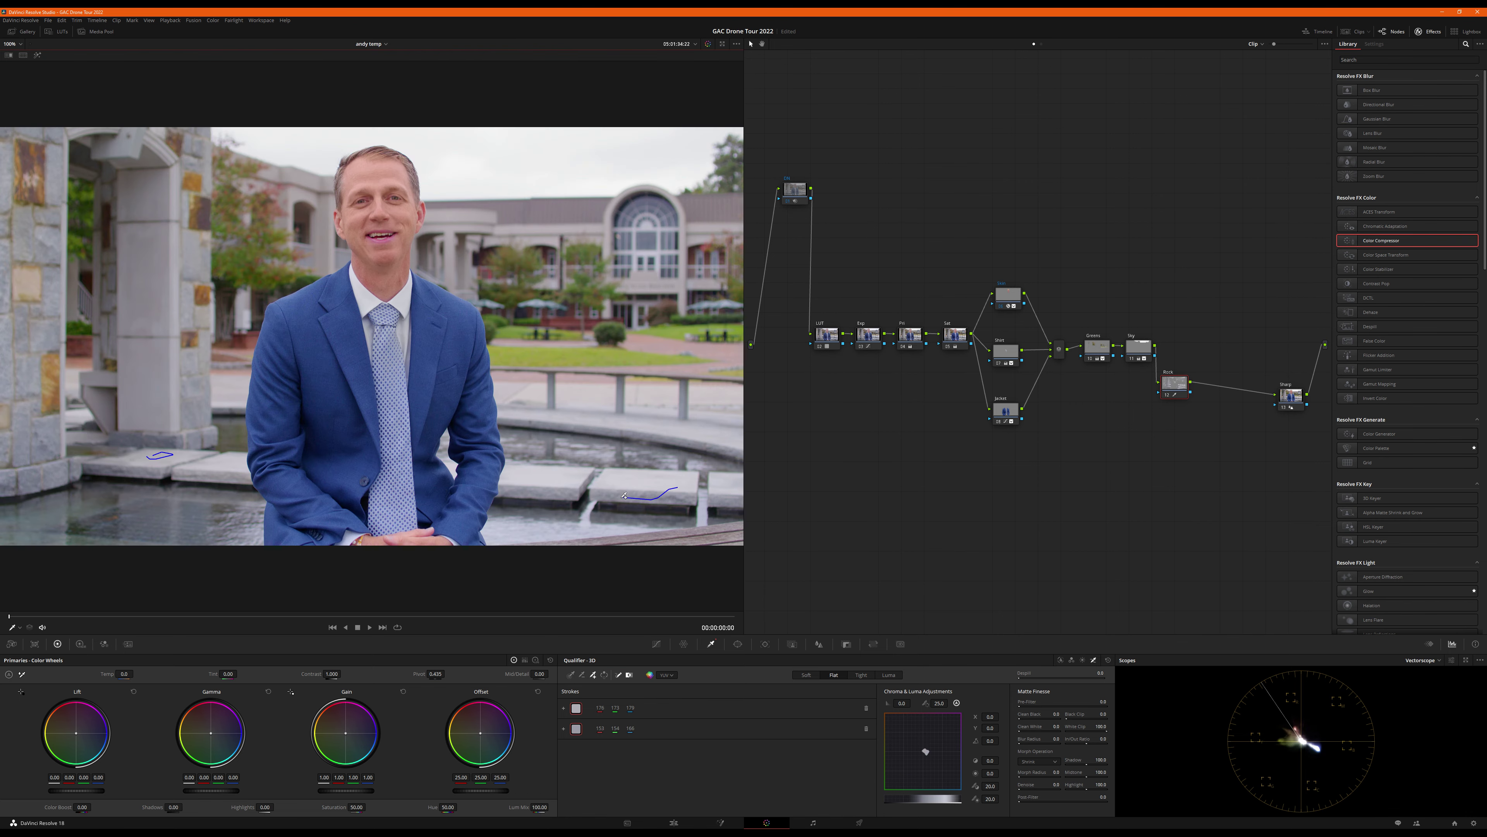
pyautogui.hotkey('shift', 'h')
pyautogui.hotkey('shift', 'h')
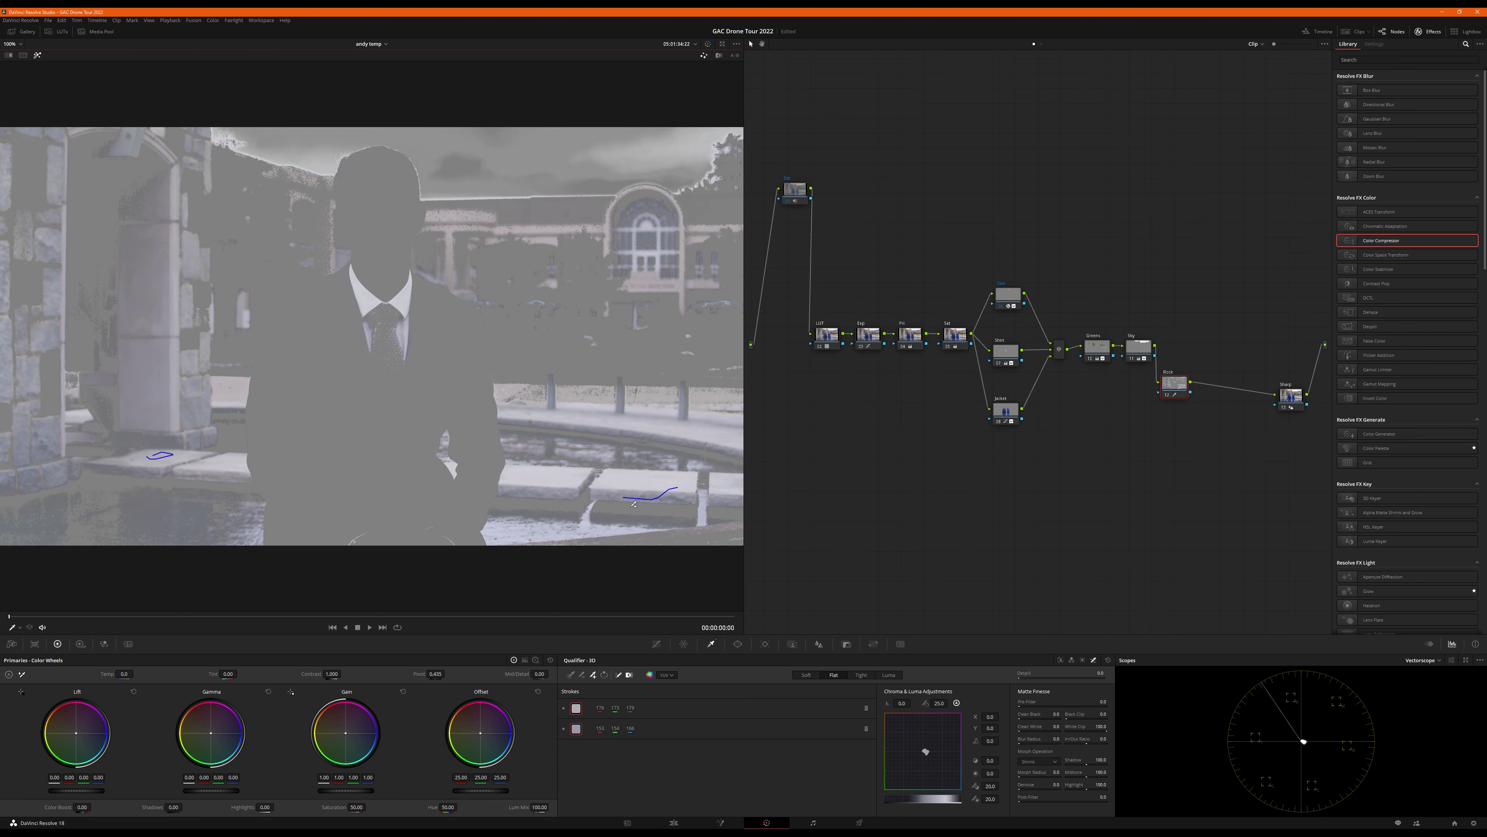
# - Refine the matte with Clean Black, White Clip, a heavy Blur Radius and slight Denoise
pyautogui.moveTo(1030, 717); pyautogui.dragTo(1079, 726)
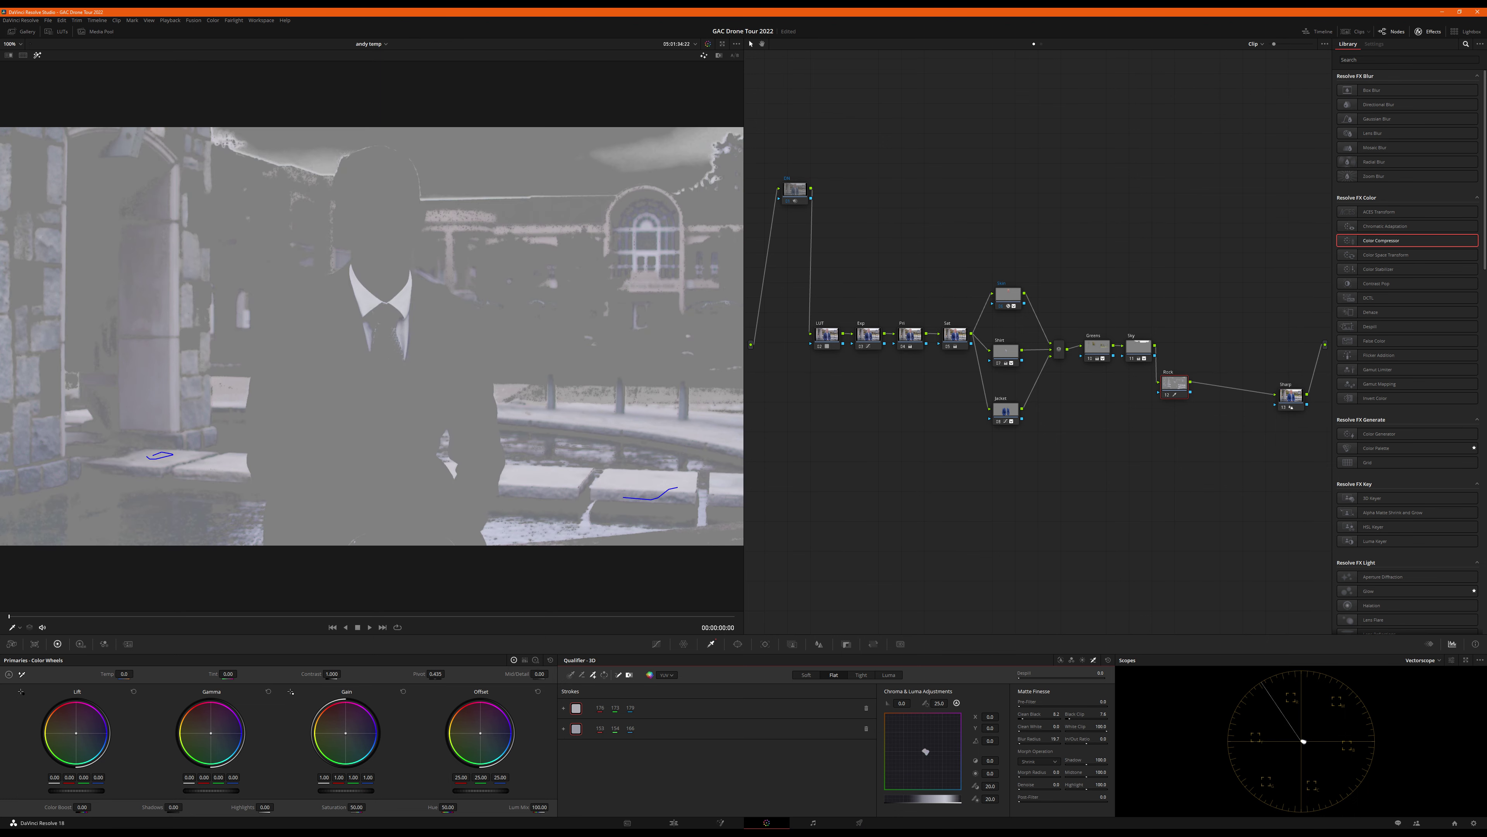
pyautogui.moveTo(1020, 741); pyautogui.dragTo(1023, 750)
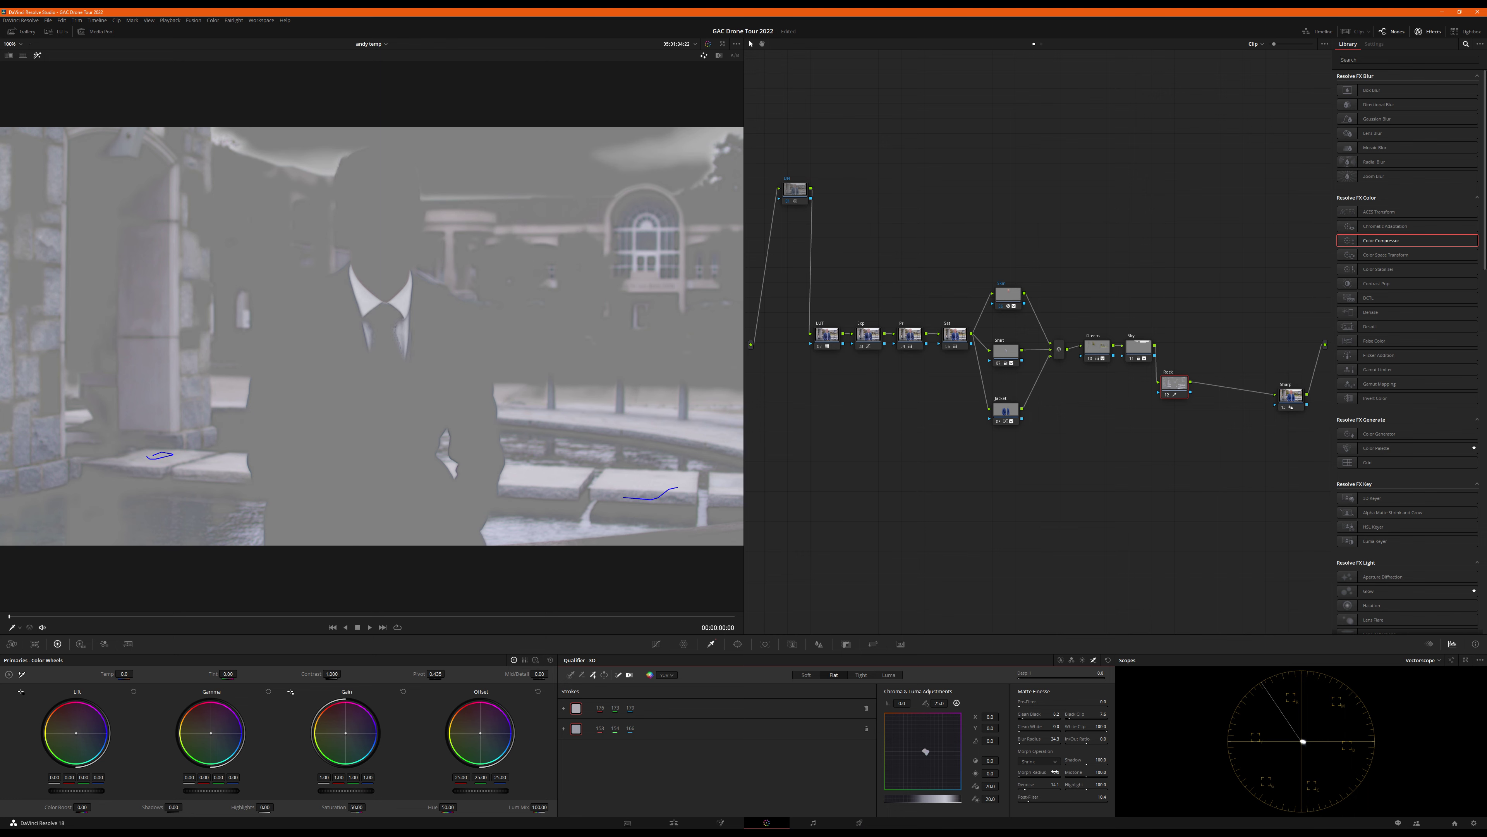
pyautogui.moveTo(1083, 727); pyautogui.dragTo(1047, 726)
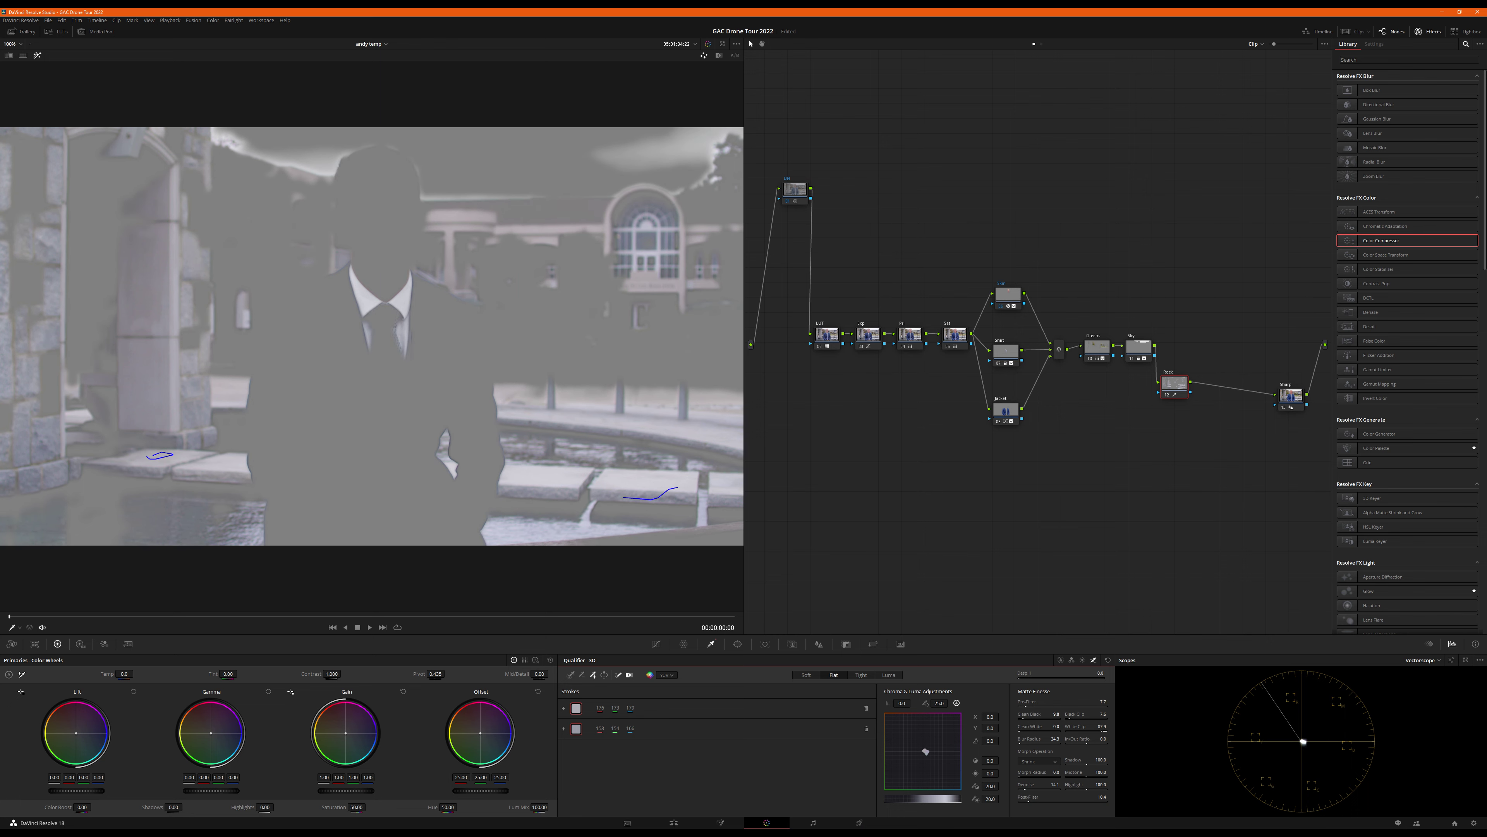
pyautogui.hotkey('shift', 'h')
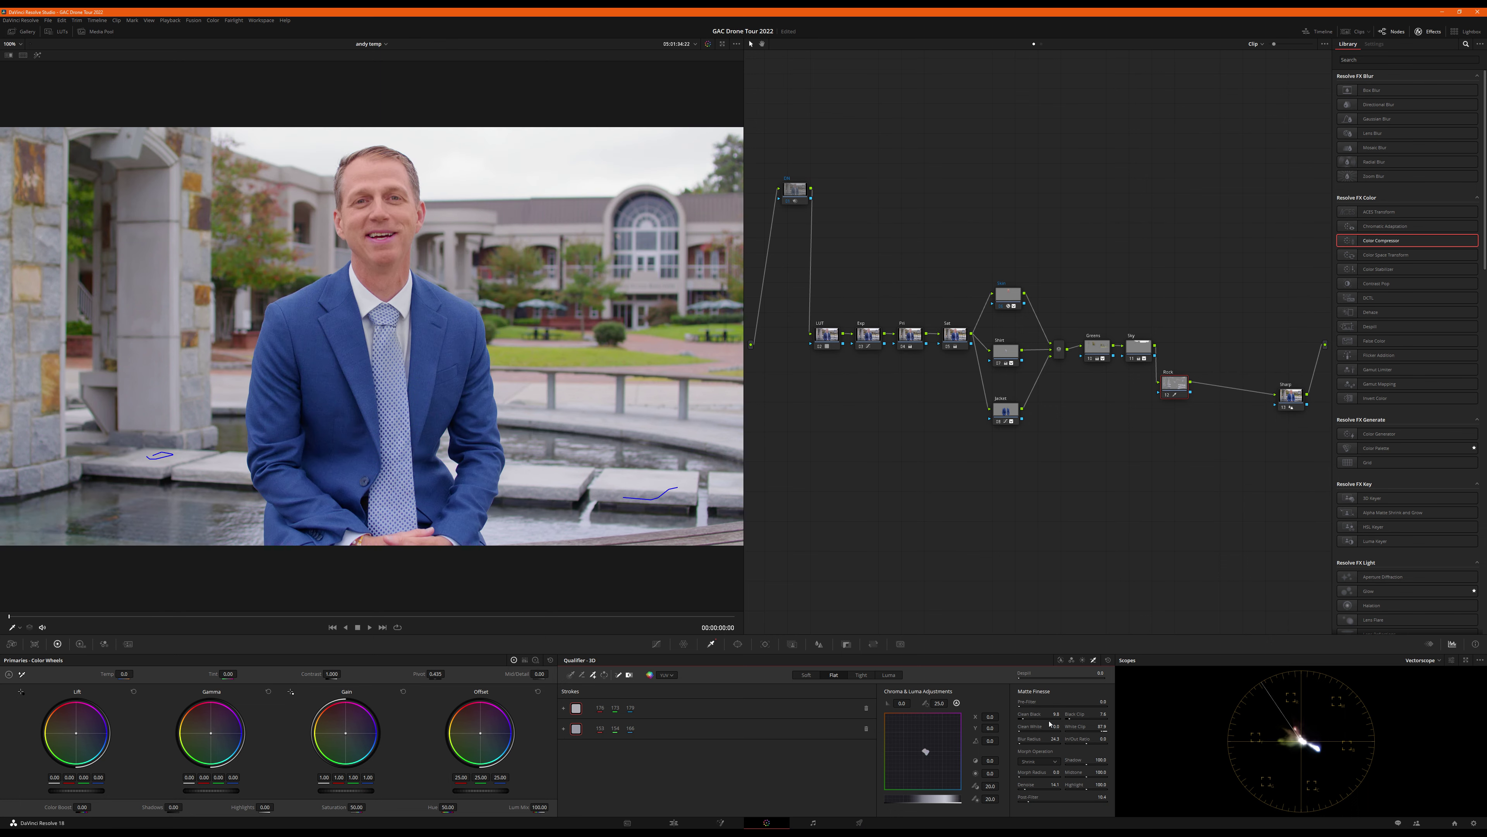
pyautogui.hotkey('shift', 'h')
pyautogui.hotkey('shift', 'h')
pyautogui.hotkey('shift', 'h')
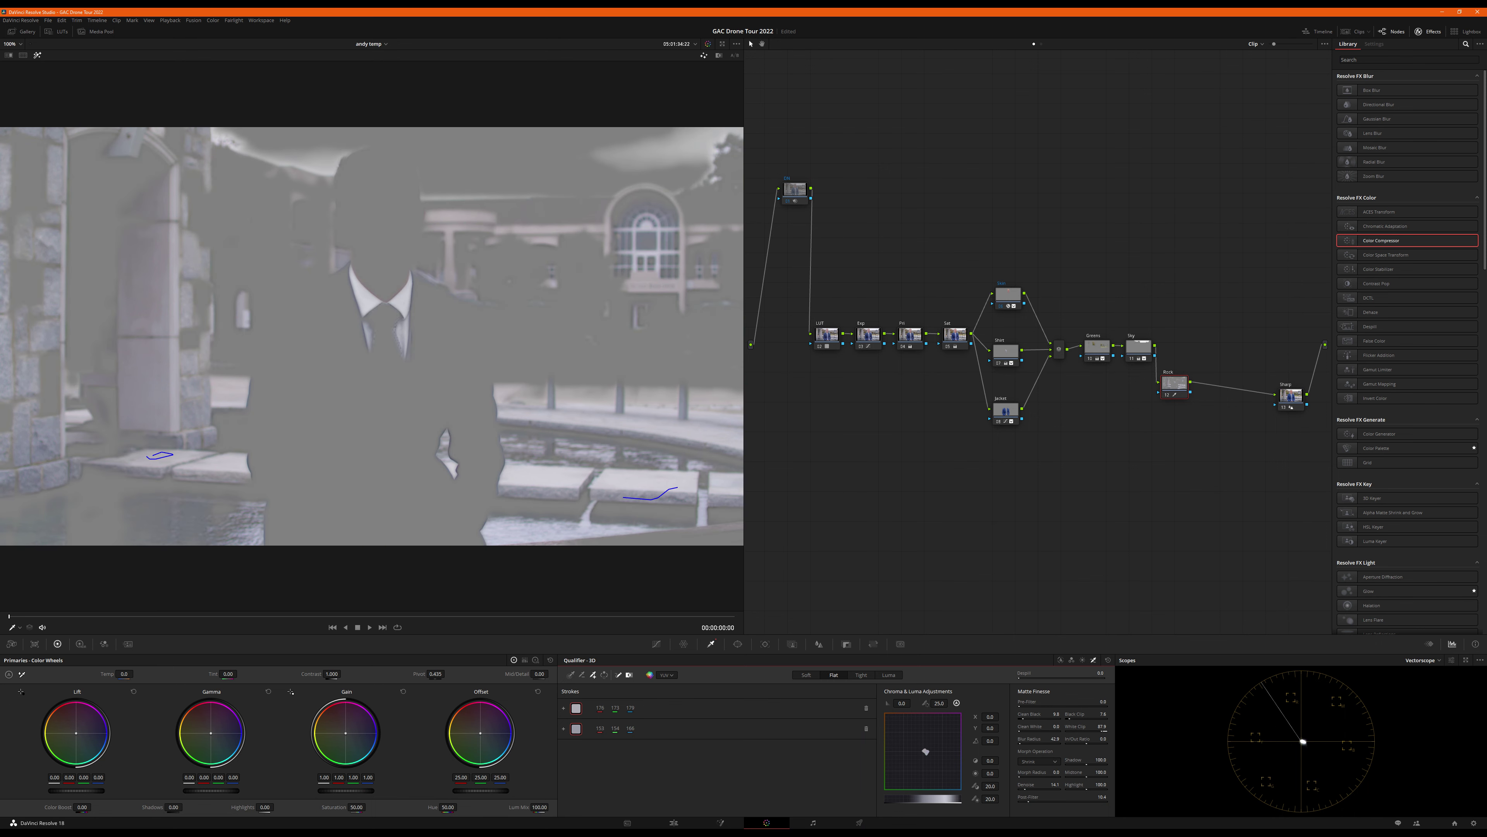
pyautogui.moveTo(1037, 741)
pyautogui.mouseDown()
pyautogui.moveTo(1053, 741)
pyautogui.moveTo(1030, 742)
pyautogui.mouseUp()
pyautogui.moveTo(1048, 784); pyautogui.dragTo(1057, 784)
# - Try darkening the shadows with a luma curve on the Rock node, then remove the points
pyautogui.hotkey('shift', 'h')
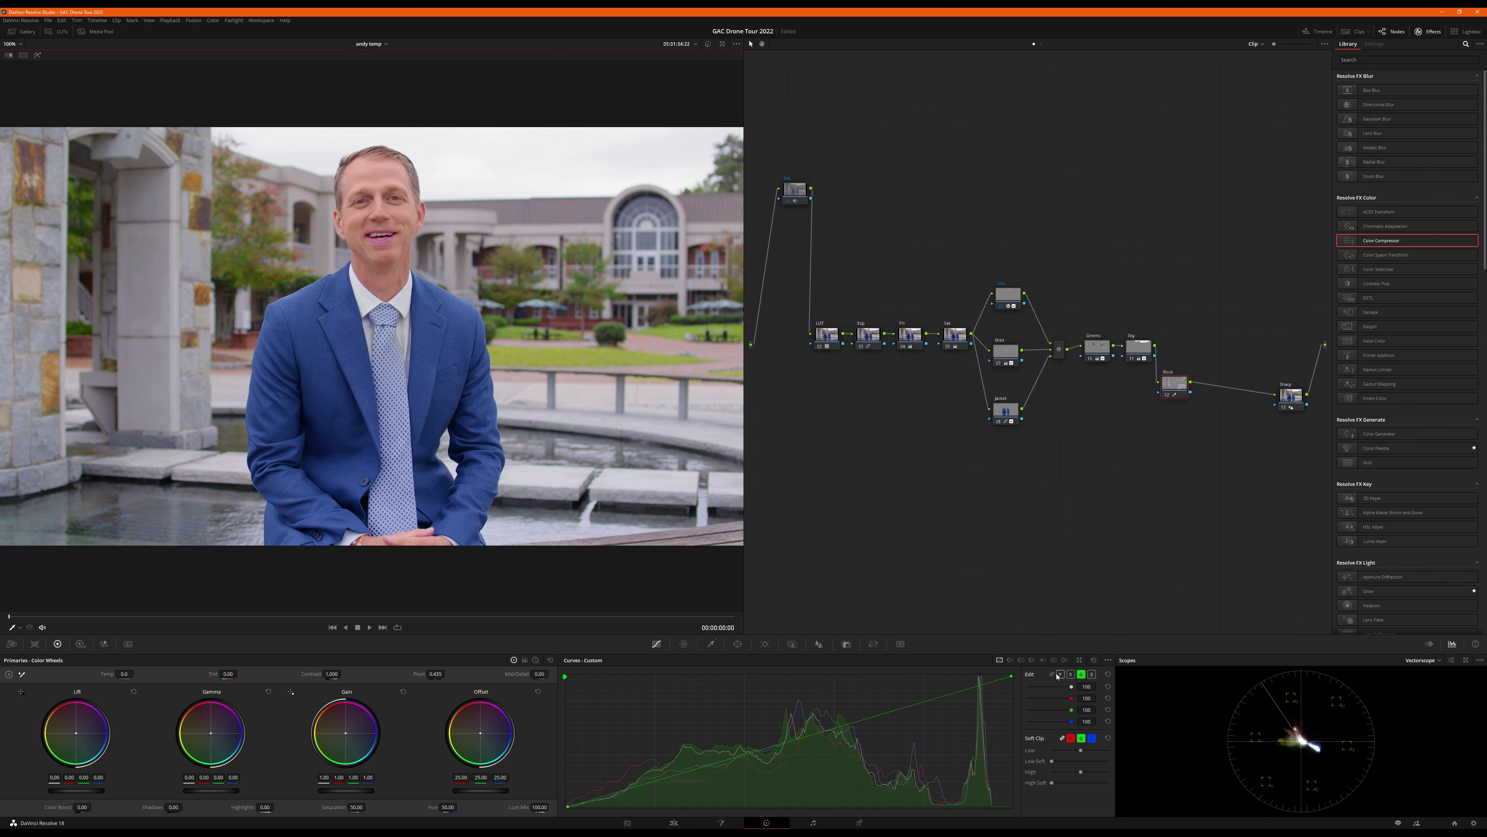
pyautogui.click(1060, 673)
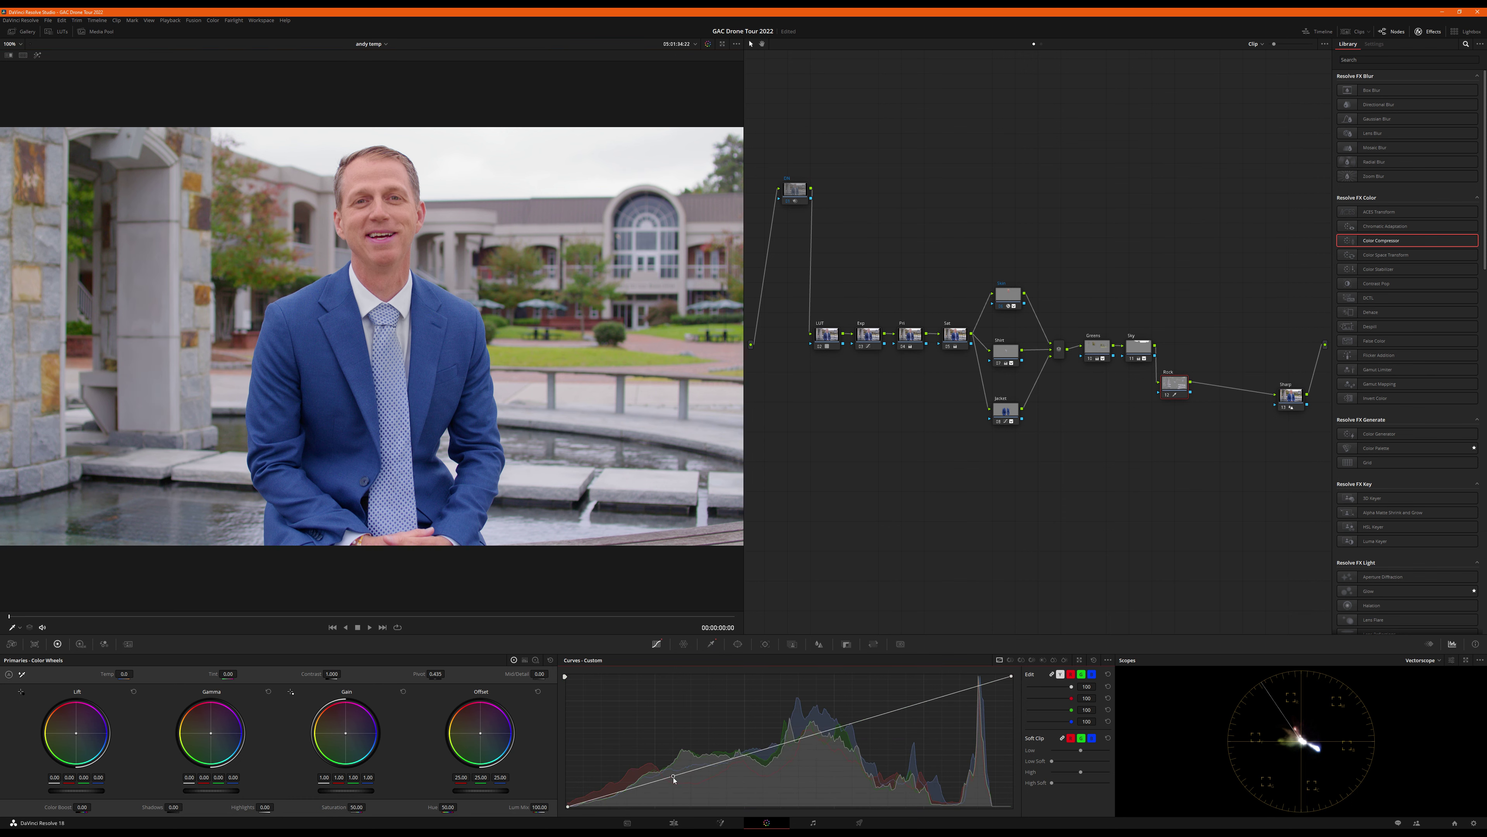
pyautogui.moveTo(674, 783); pyautogui.dragTo(619, 795)
pyautogui.rightClick(673, 790)
pyautogui.rightClick(642, 795)
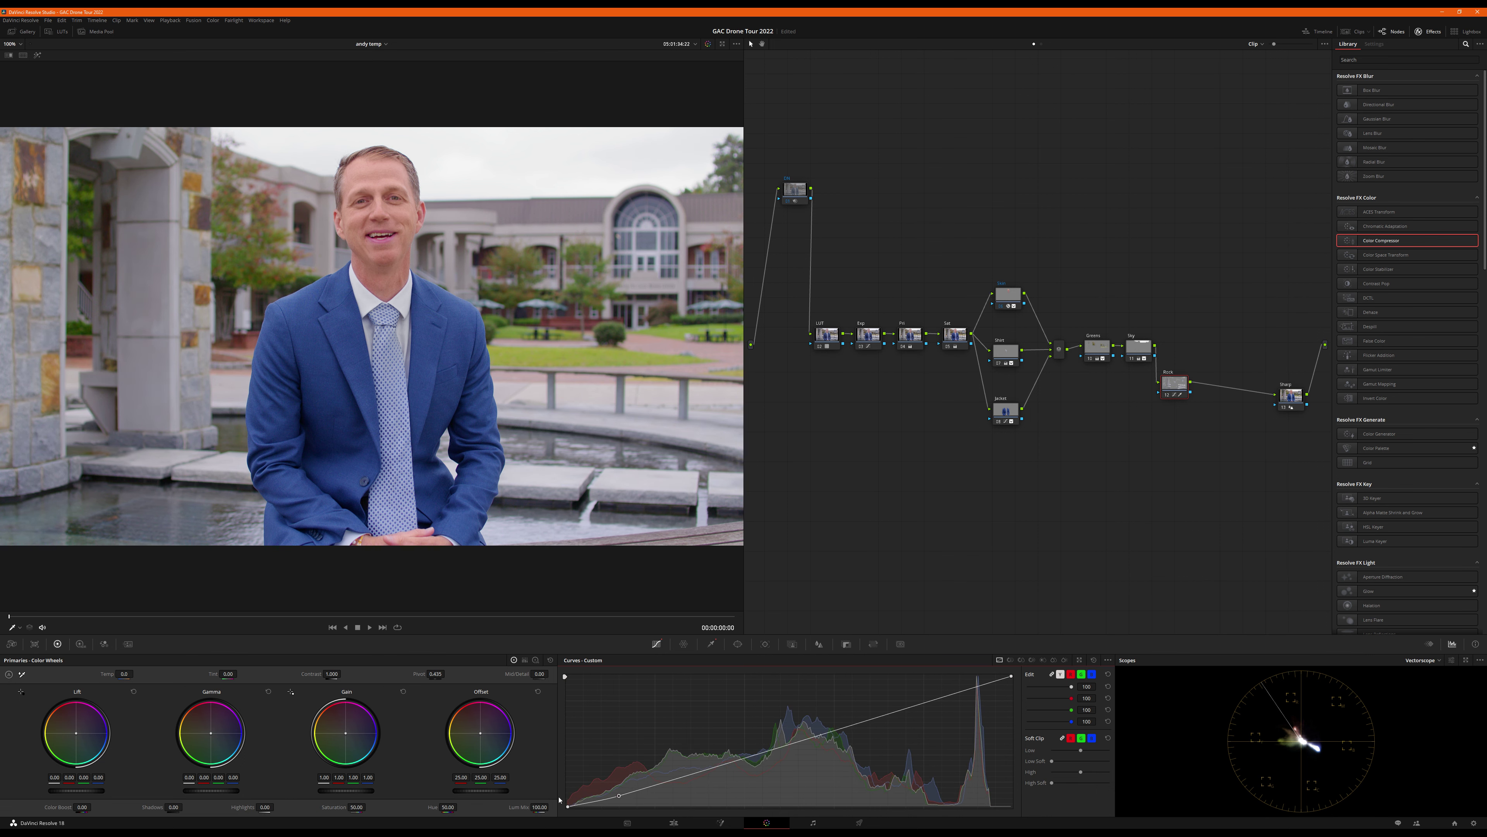
# - Try saturation 100, reset it, lower it to about 35, darken Lift, and compare
pyautogui.click(353, 808)
pyautogui.write('100')
pyautogui.press('Return')
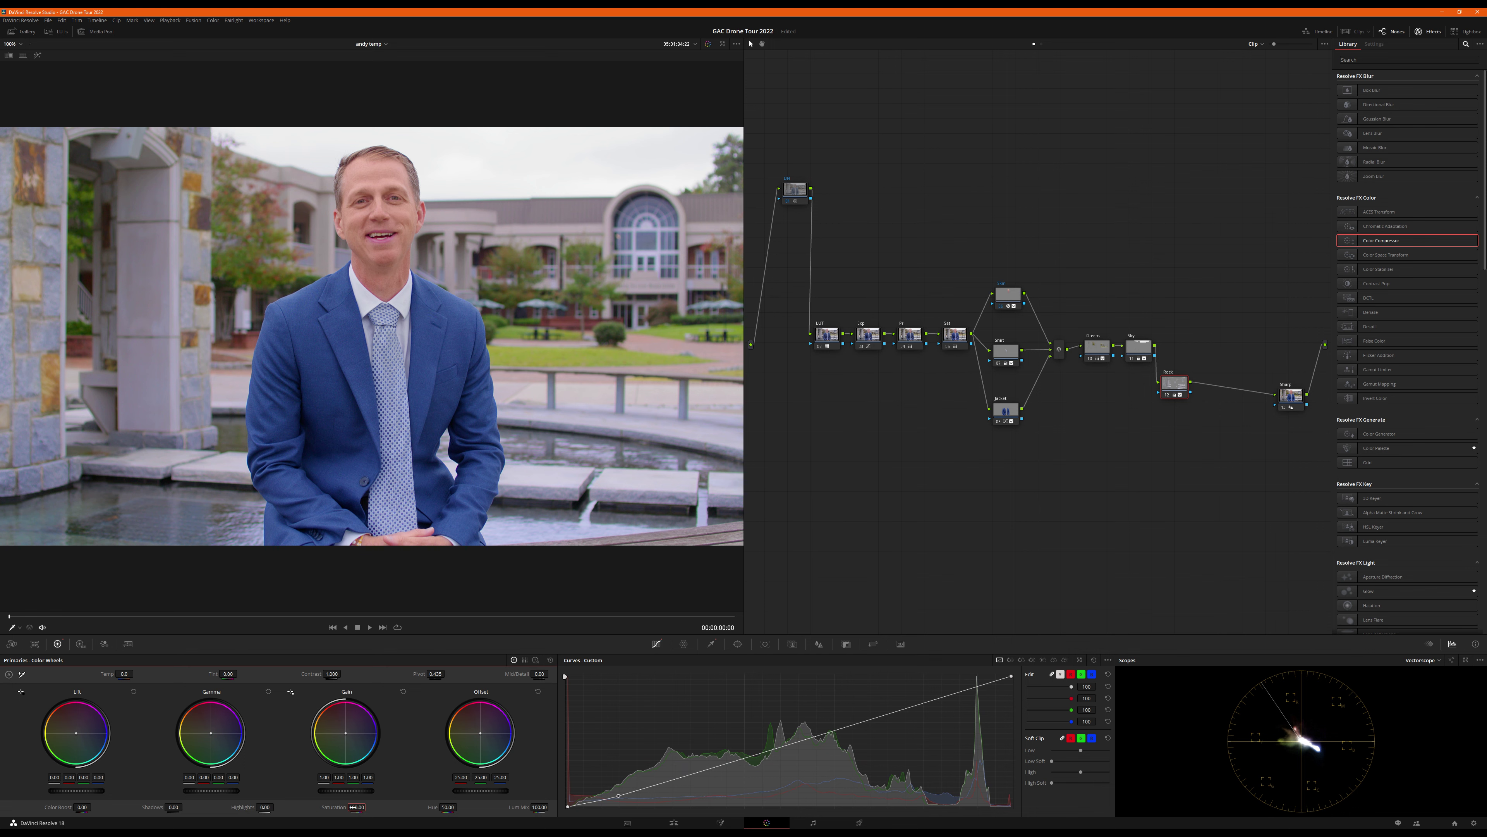
pyautogui.doubleClick(357, 807)
pyautogui.moveTo(356, 806); pyautogui.dragTo(346, 806)
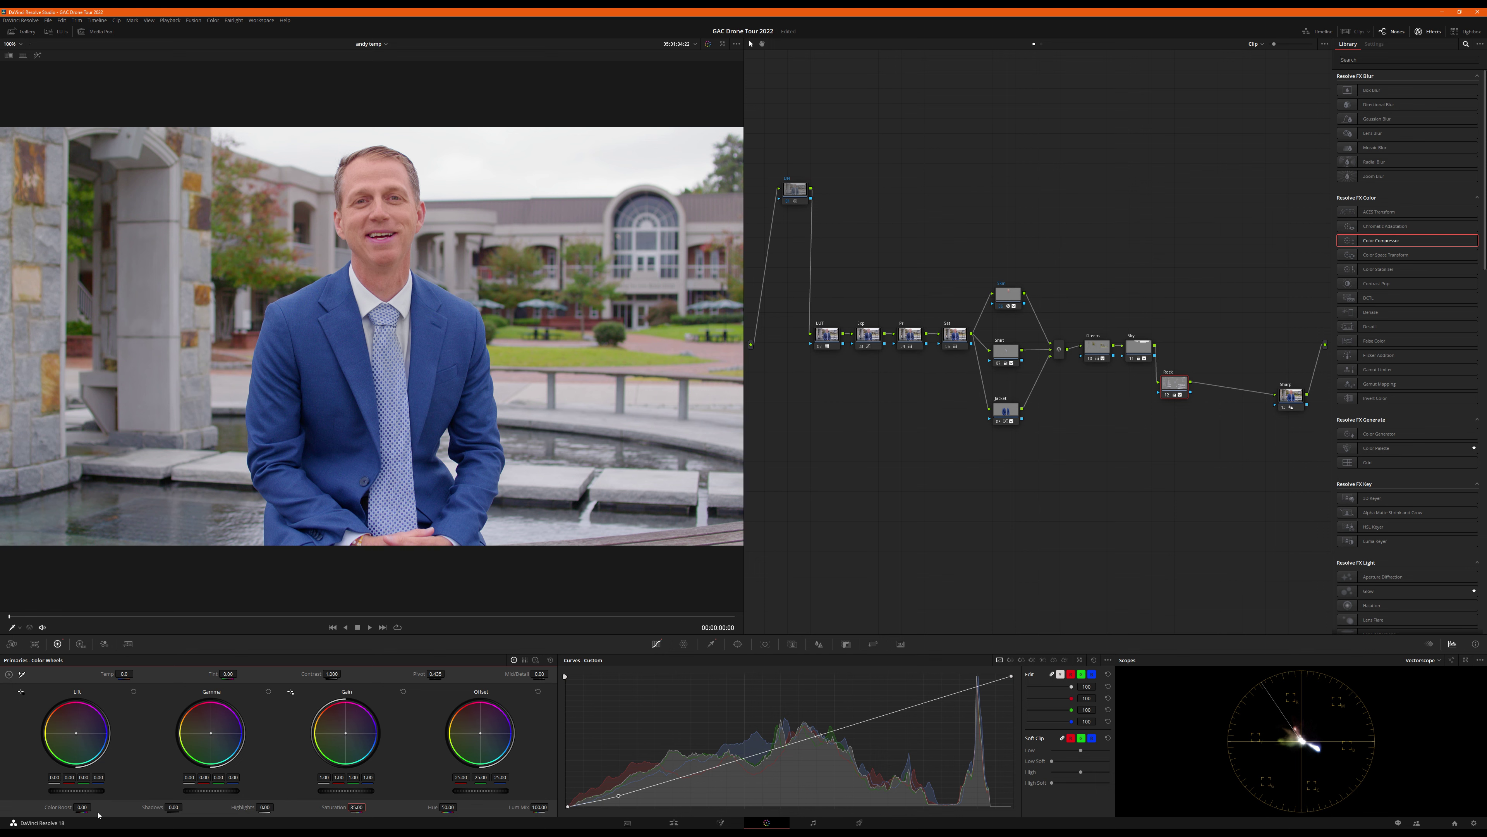
pyautogui.moveTo(107, 800); pyautogui.dragTo(106, 800)
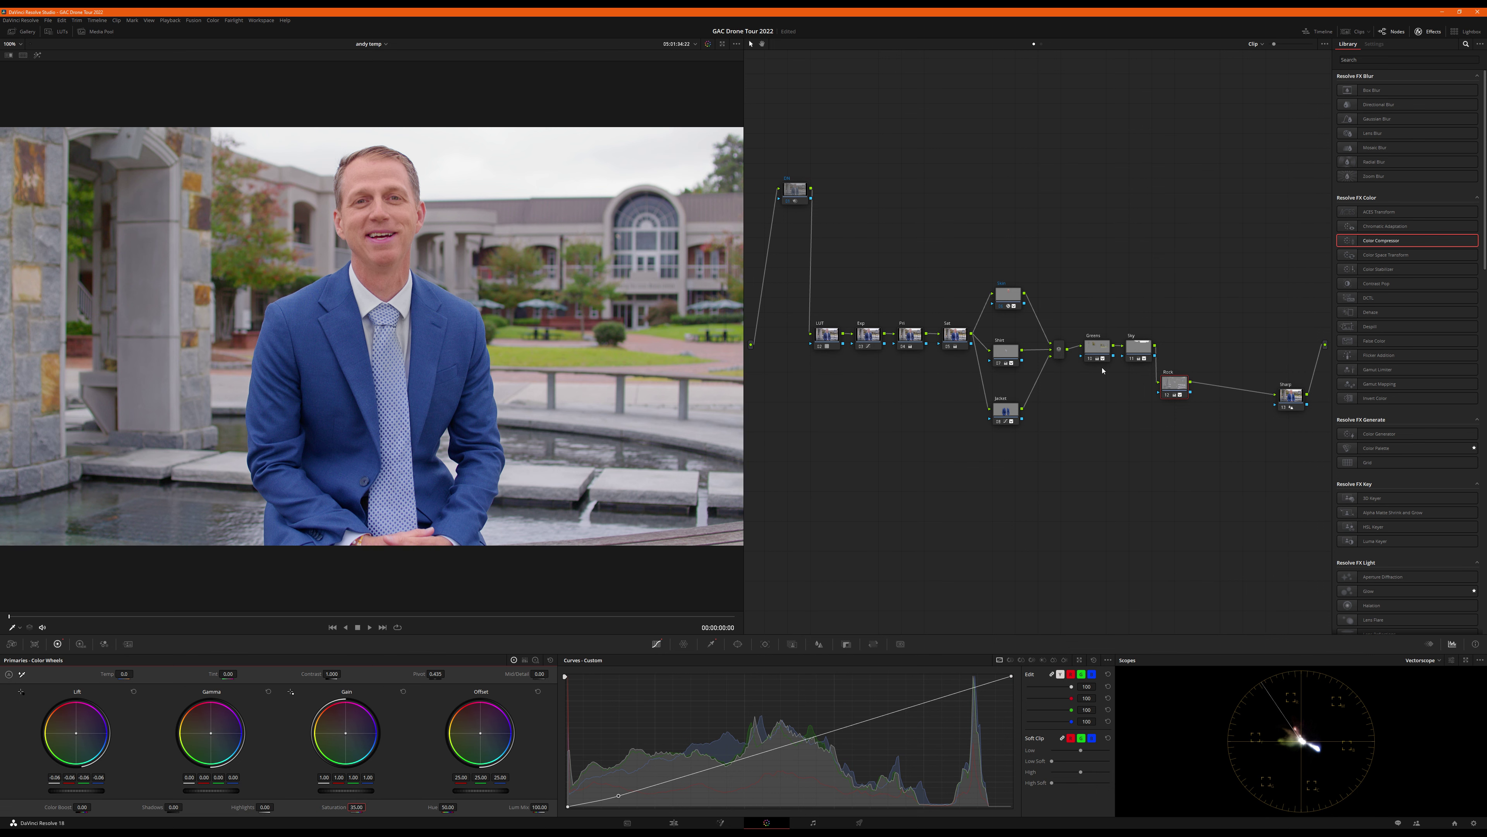
pyautogui.hotkey('ctrl', 'd')
pyautogui.hotkey('ctrl', 'd')
pyautogui.hotkey('ctrl', 'd')
pyautogui.hotkey('ctrl', 'd')
pyautogui.hotkey('ctrl', 'd')
pyautogui.hotkey('ctrl', 'd')
# - Delete the Rock node and set the Skin node's saturation to 50
pyautogui.press('Delete')
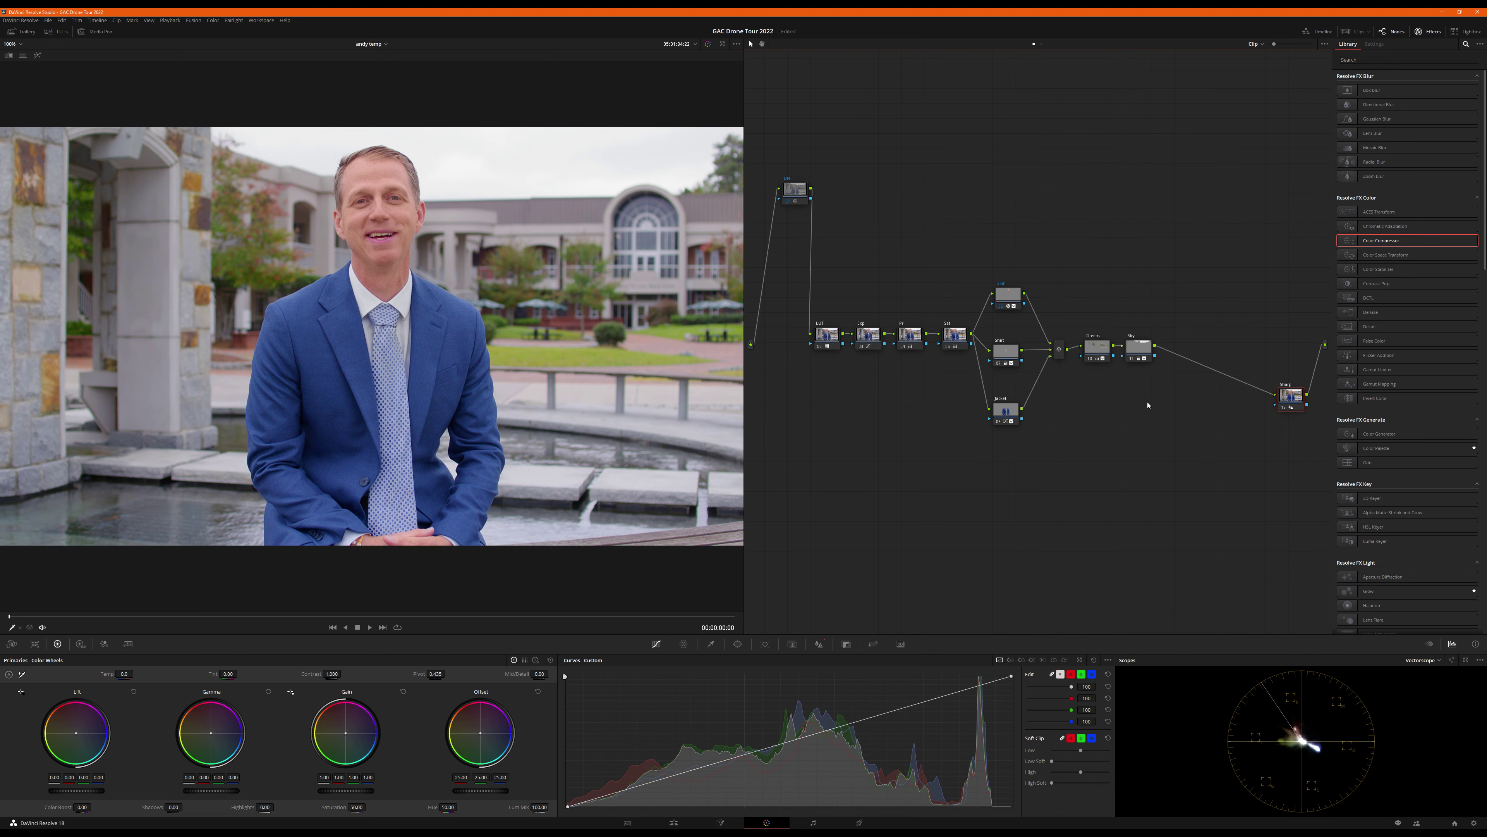
pyautogui.moveTo(1141, 356); pyautogui.dragTo(1141, 350)
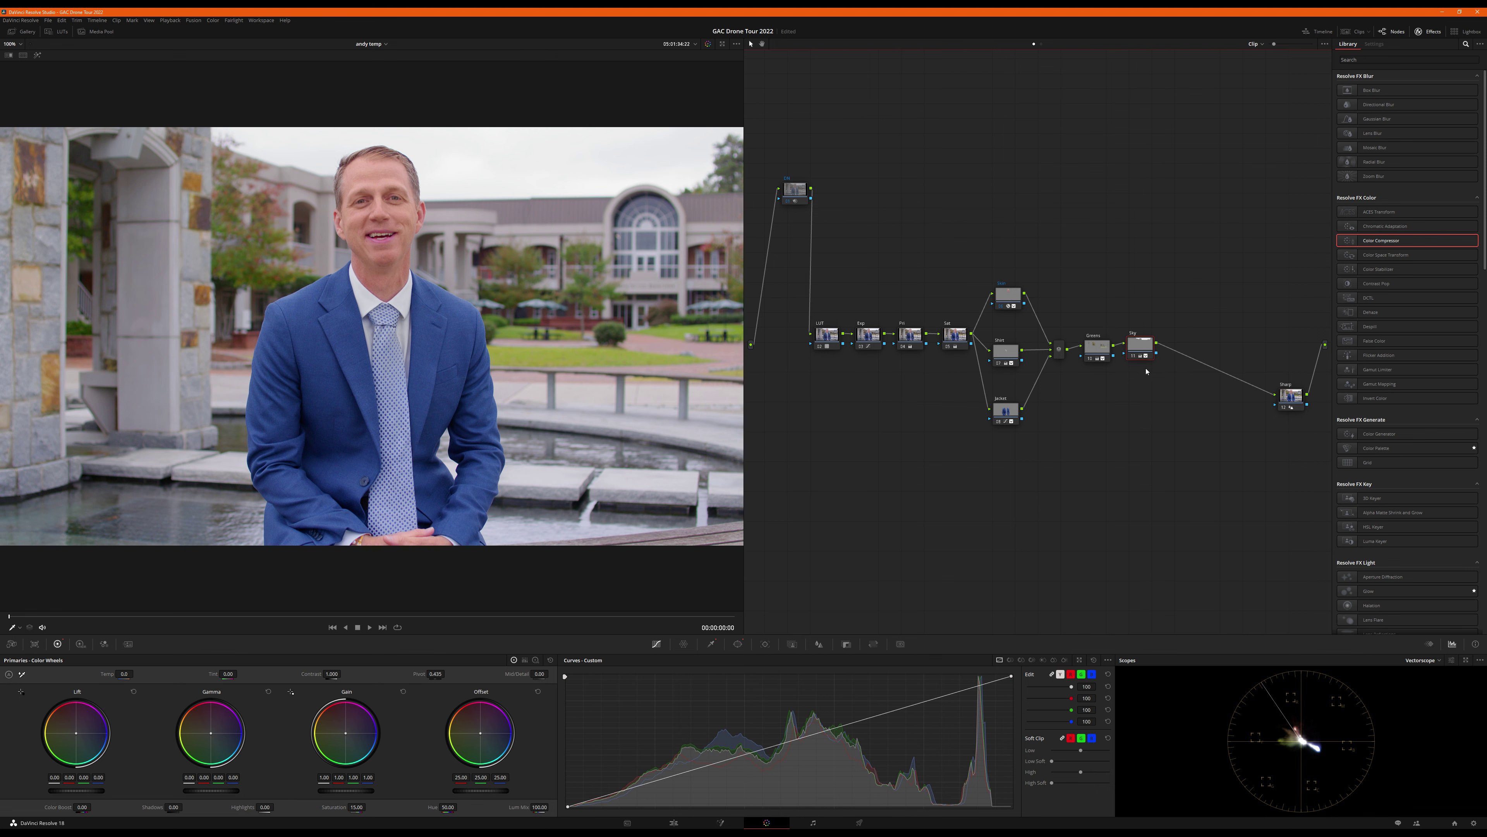
pyautogui.click(1006, 295)
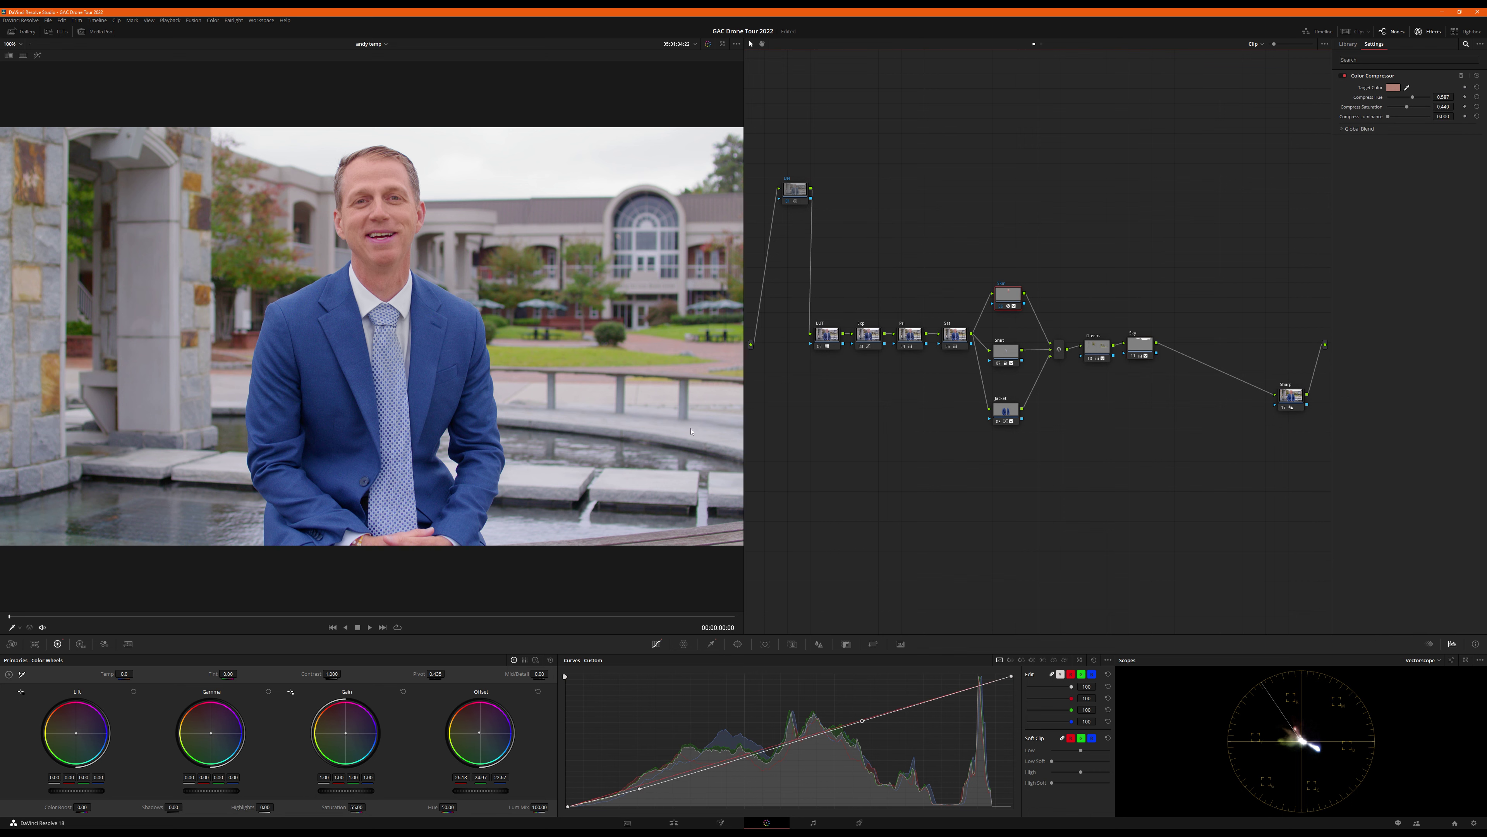
pyautogui.click(357, 806)
pyautogui.write('50')
pyautogui.press('Return')
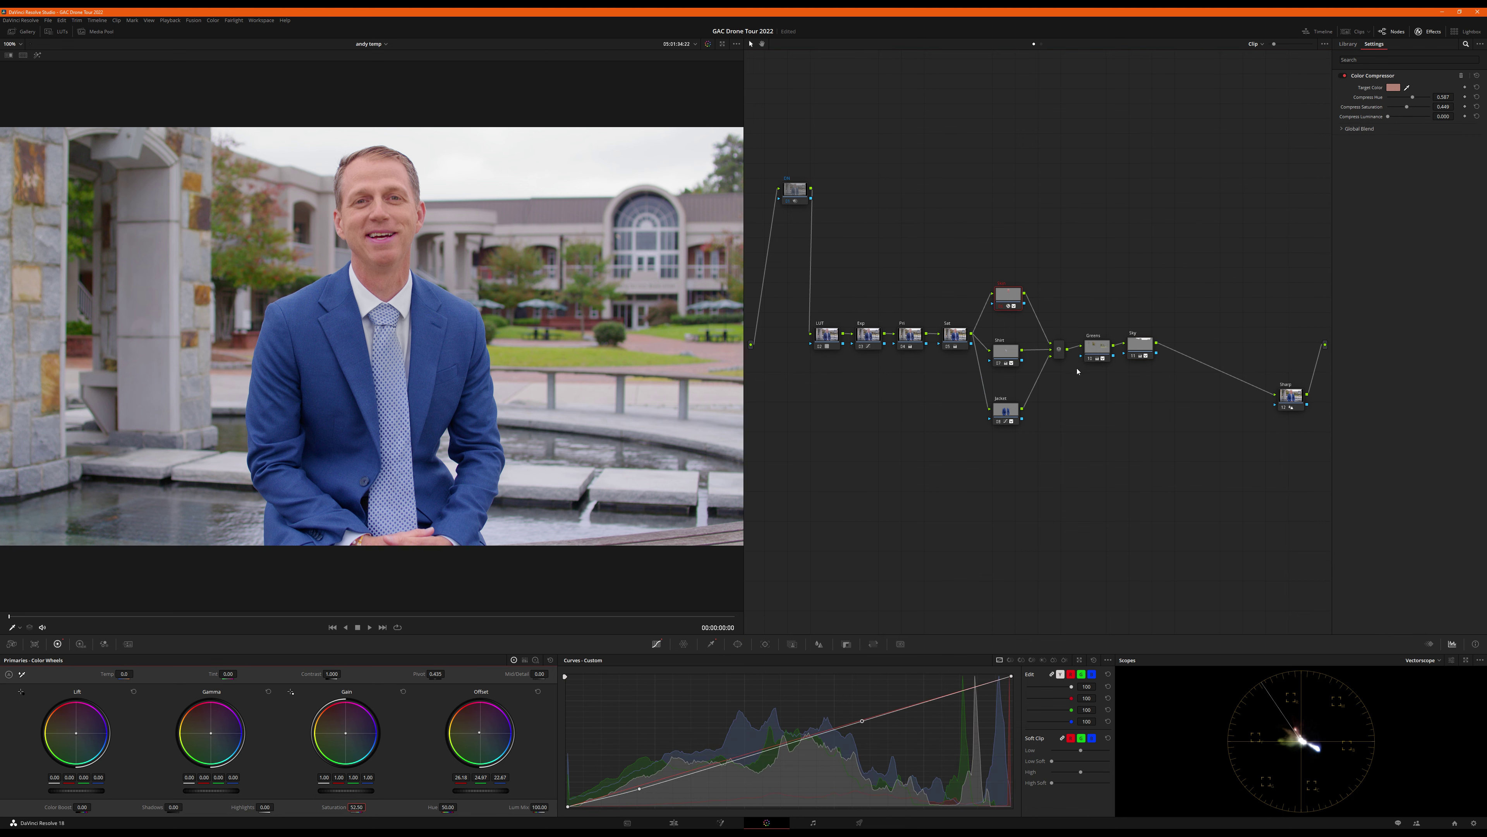
# - Add a new serial node after Sky and move it below the main chain
pyautogui.click(1266, 398)
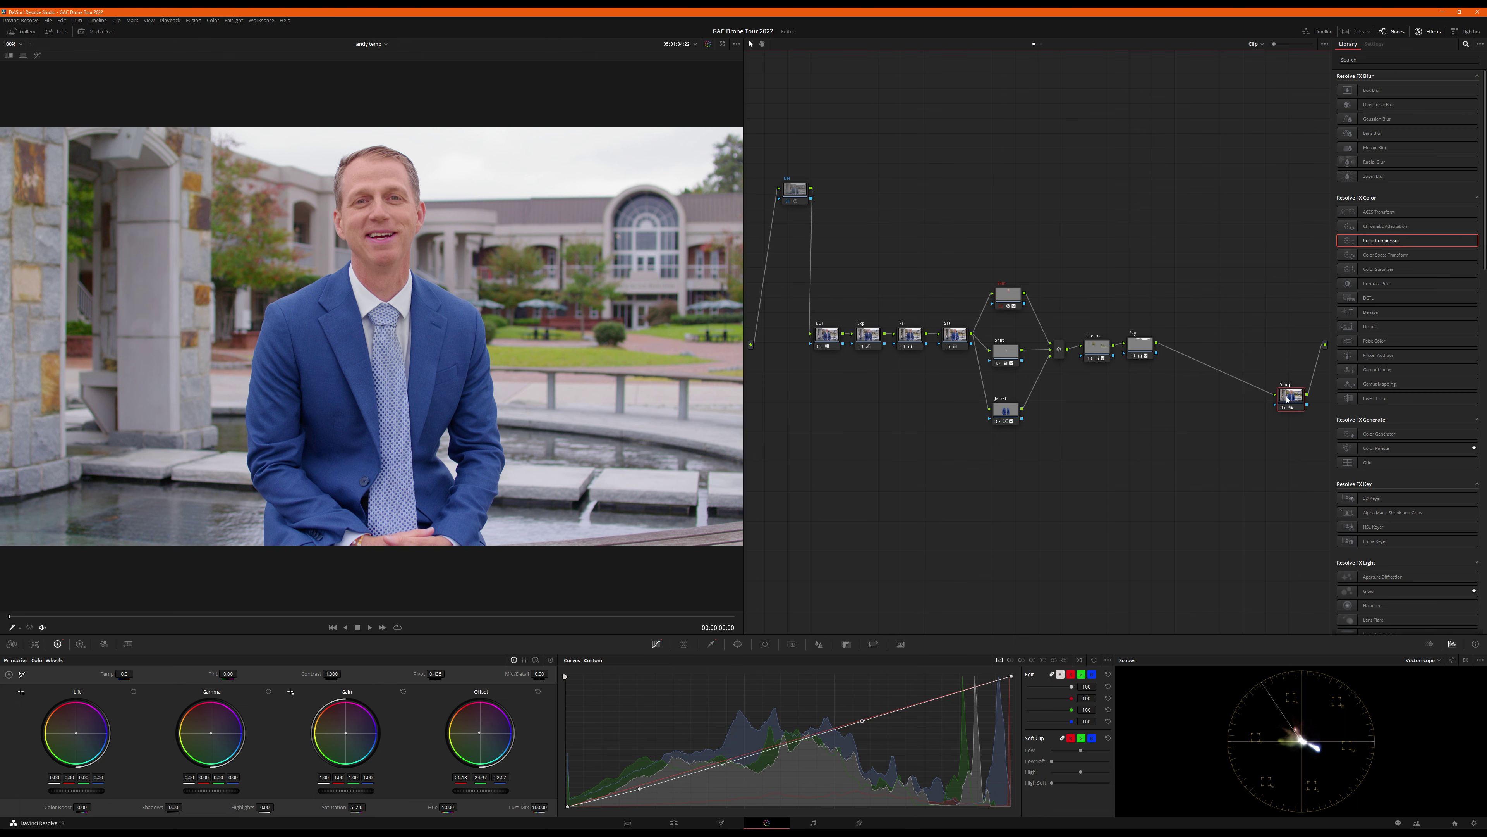
pyautogui.hotkey('alt', 's')
pyautogui.moveTo(1182, 390); pyautogui.dragTo(1208, 395)
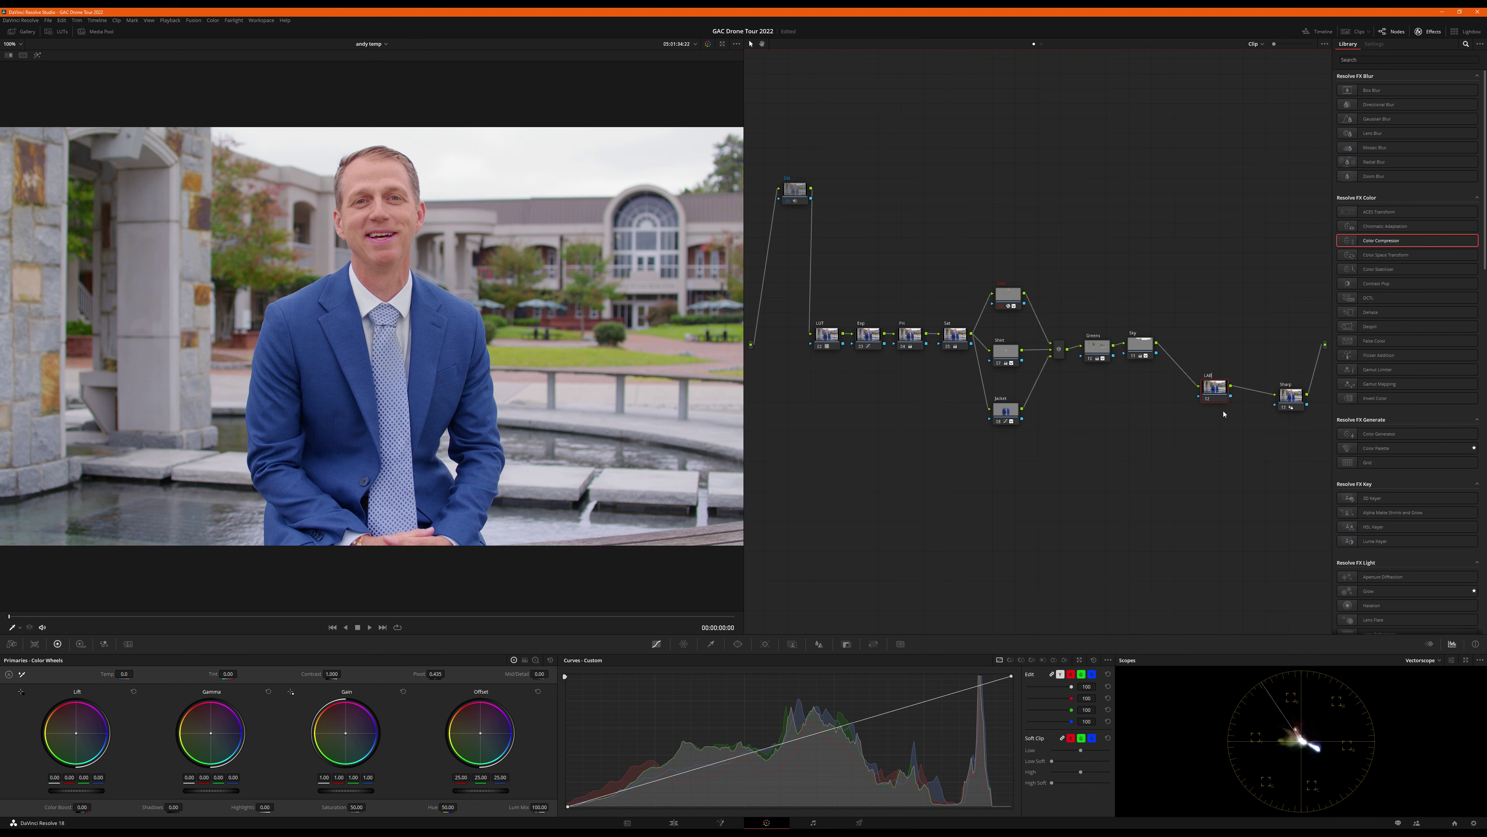
# - Switch the LAB node's colour space to Lab (CIE)
pyautogui.rightClick(1216, 388)
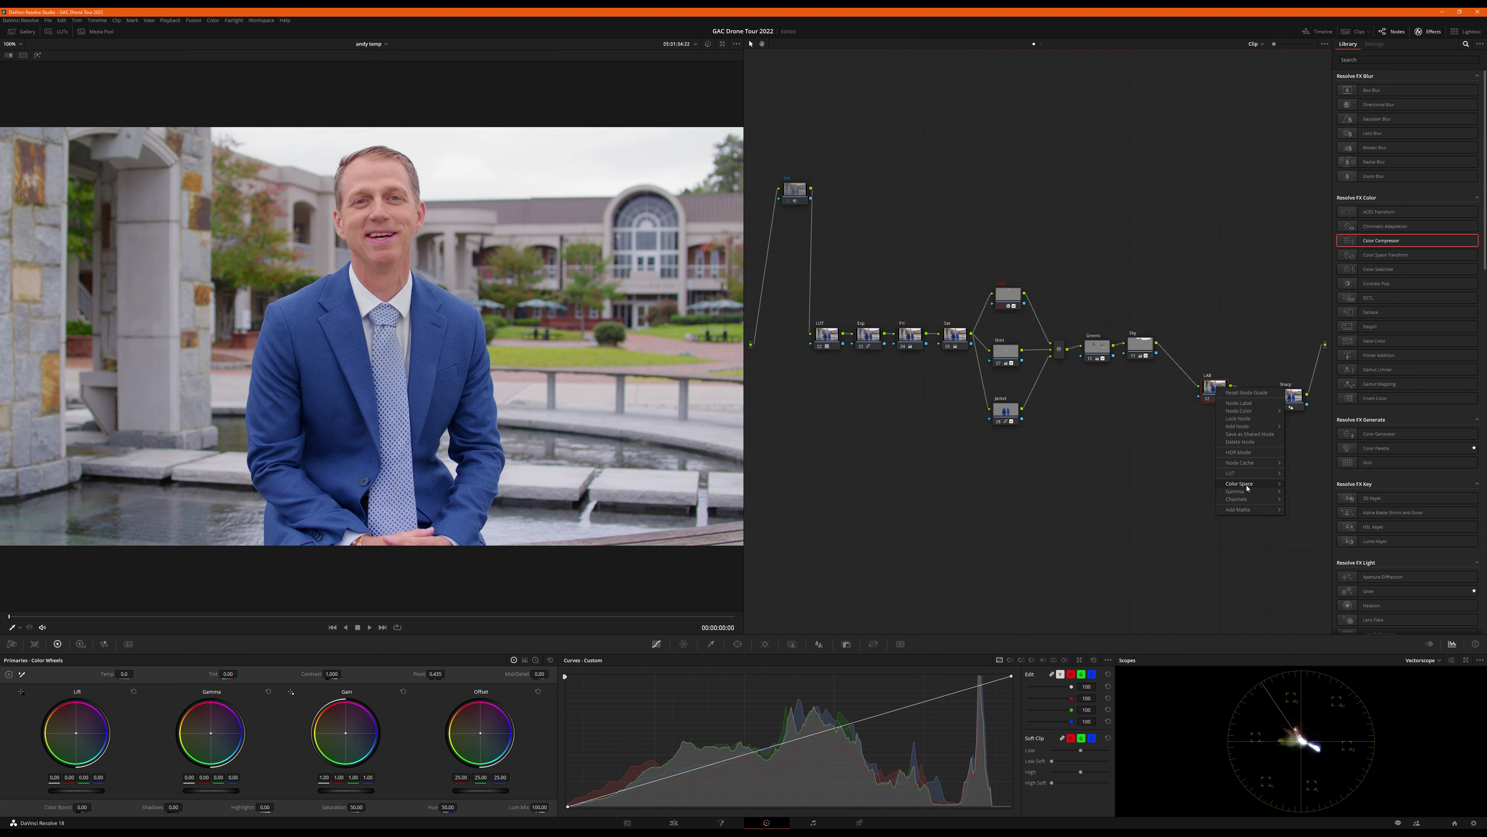
pyautogui.moveTo(1247, 484)
pyautogui.click(1306, 669)
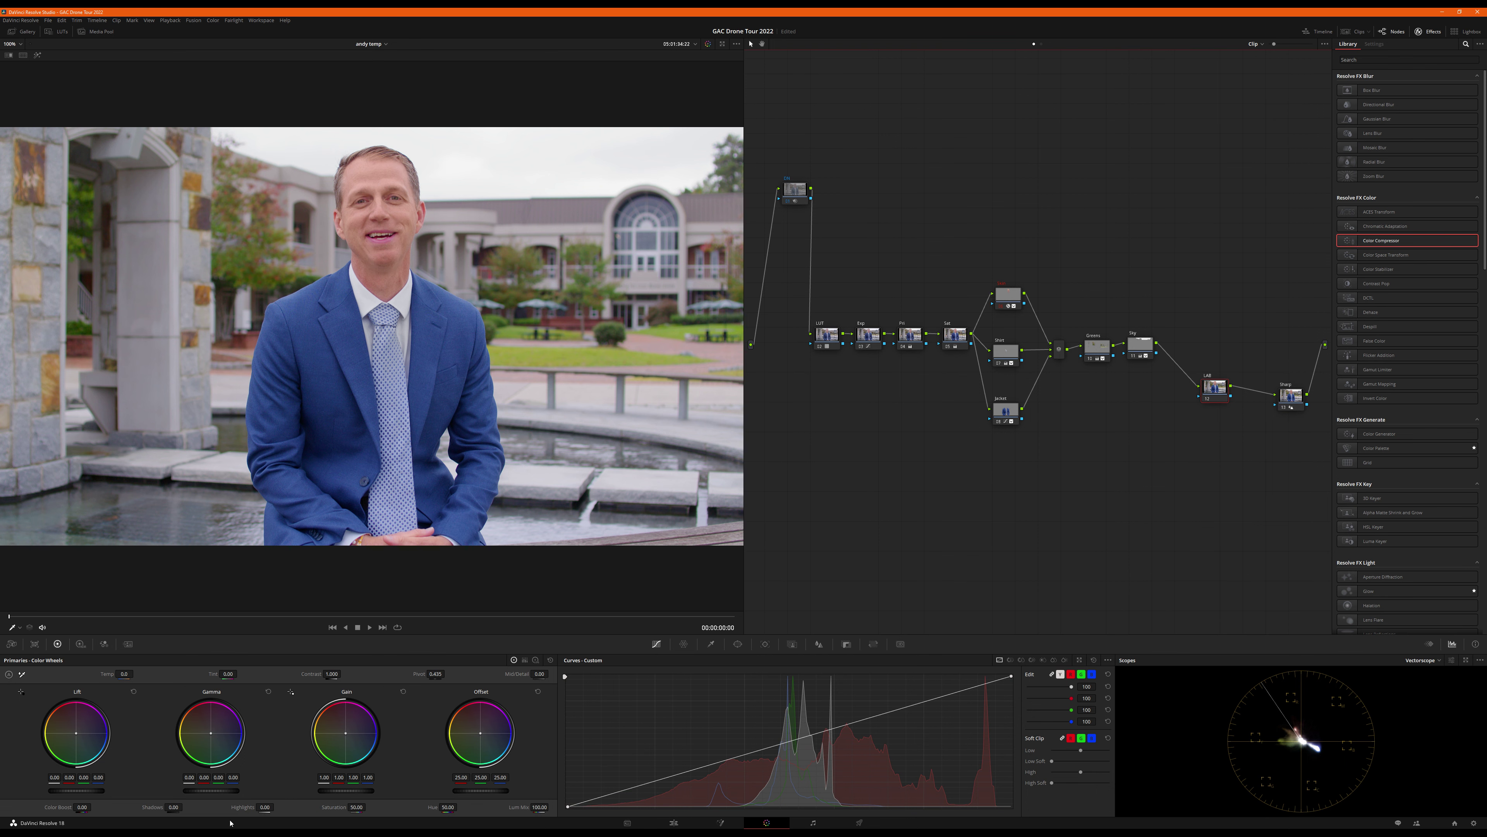
# - Set the LAB node's Shadows to about -3, compare with the node off, then re-enable it
pyautogui.click(176, 807)
pyautogui.press('BackSpace')
pyautogui.write('-5')
pyautogui.press('Return')
pyautogui.press('BackSpace')
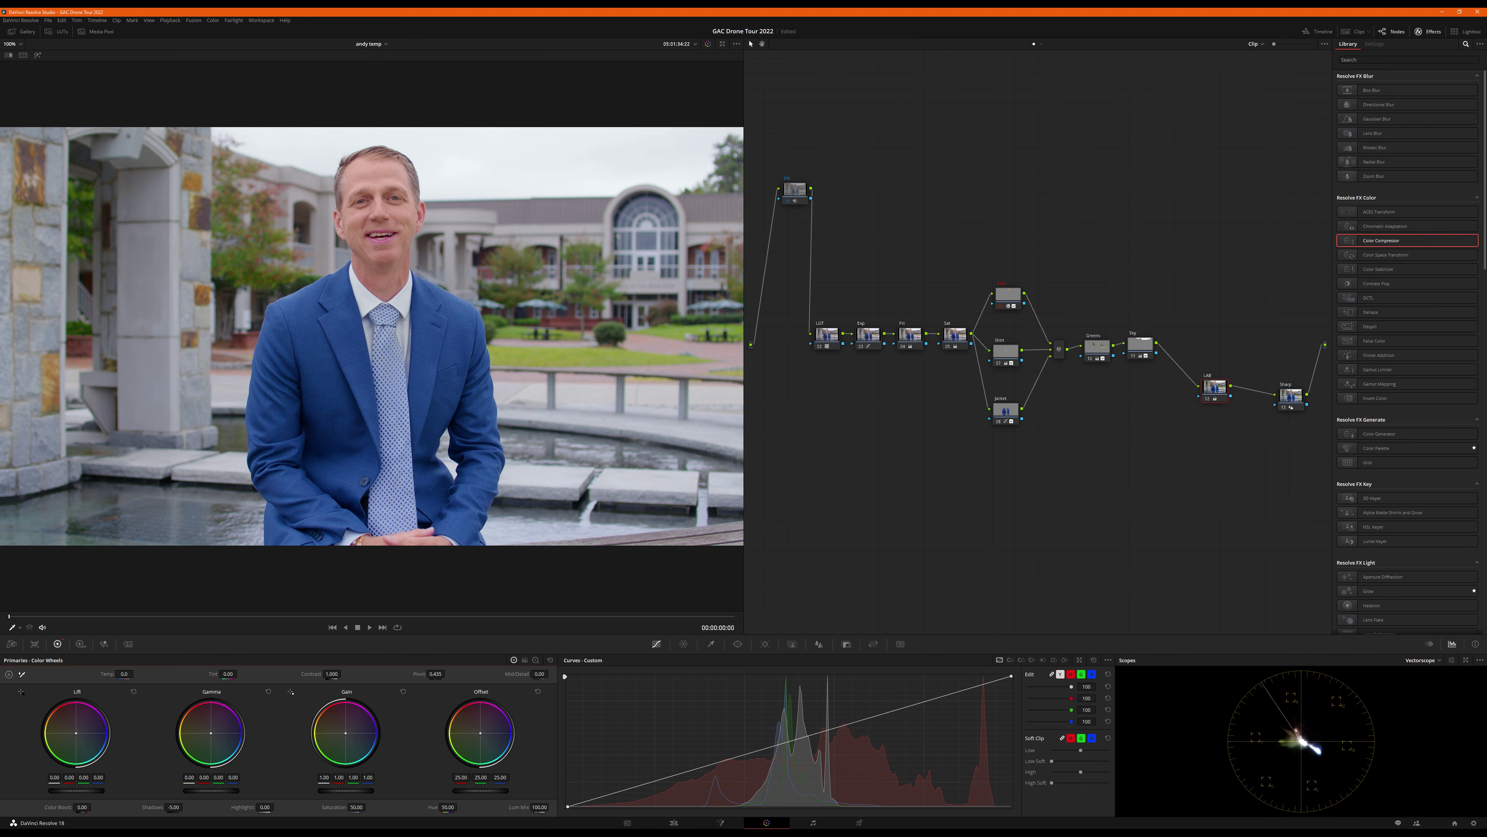
pyautogui.write('-3')
pyautogui.press('Return')
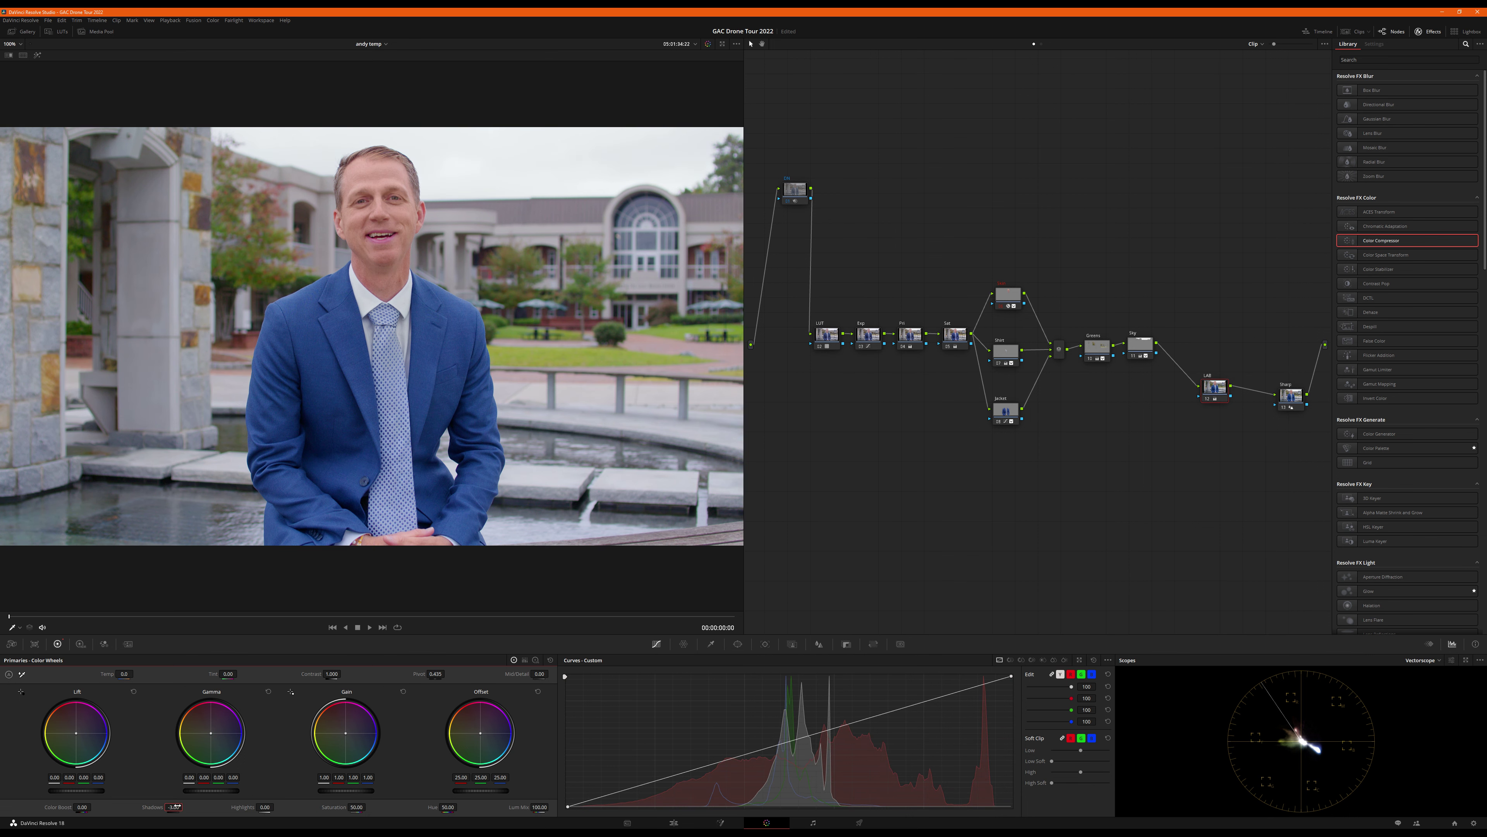
pyautogui.moveTo(175, 807); pyautogui.dragTo(170, 807)
pyautogui.hotkey('ctrl', 'd')
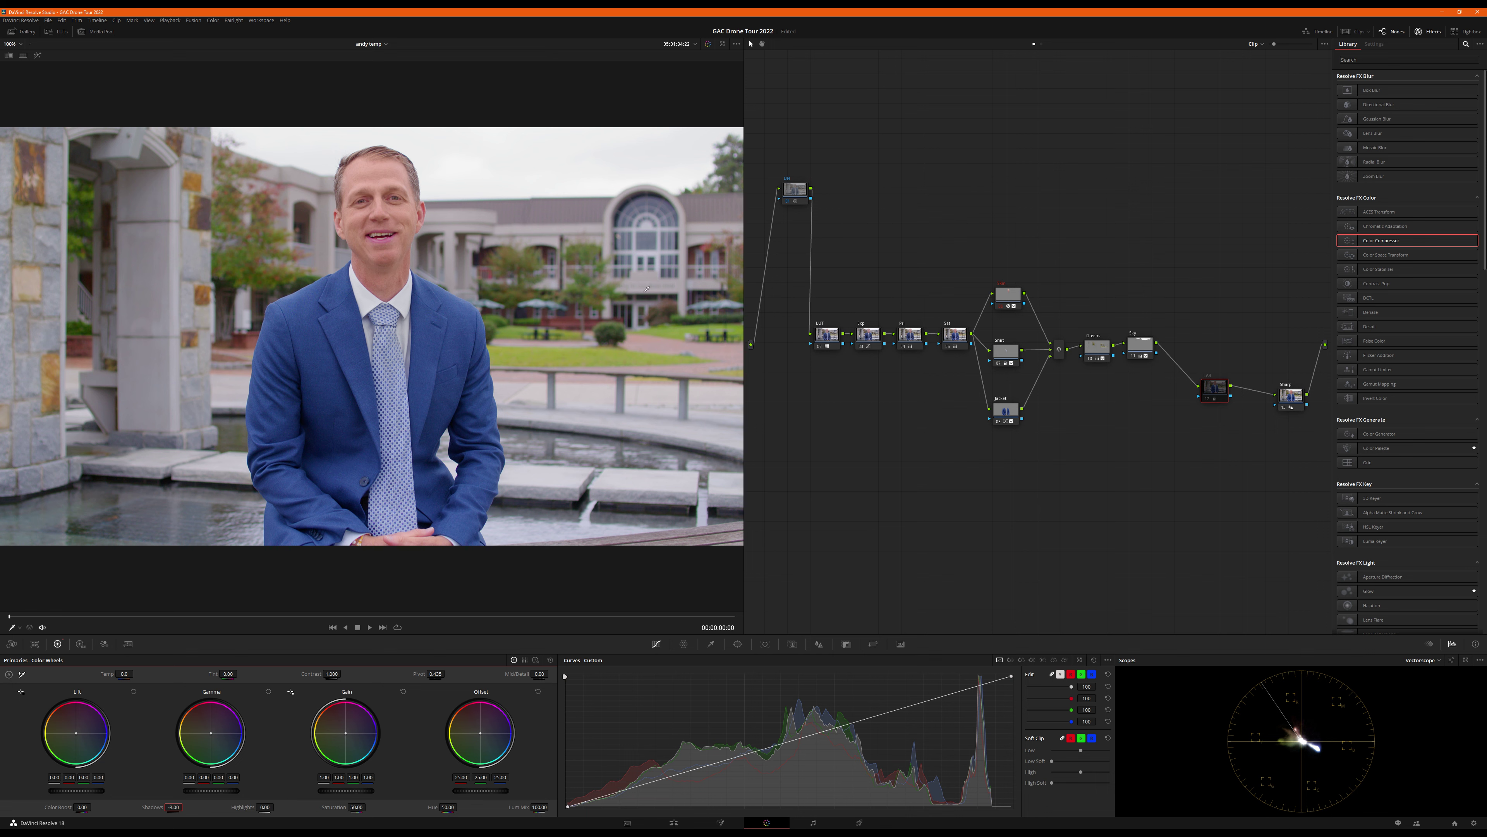
pyautogui.hotkey('ctrl', 'd')
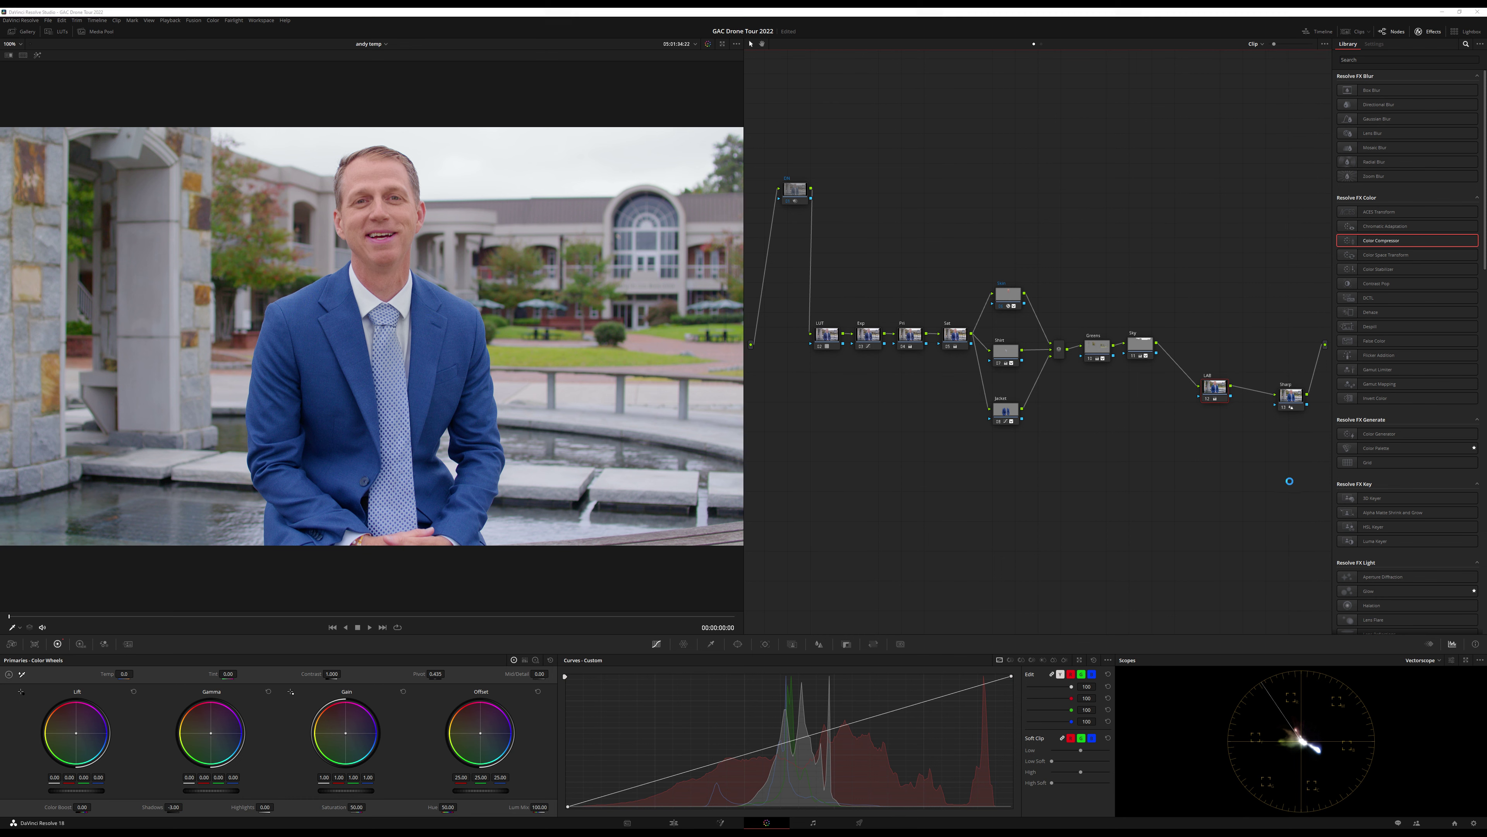
# - Bypass all grading nodes to view the original, re-enable them, and raise the LUT node above the main row
pyautogui.moveTo(1306, 468); pyautogui.dragTo(794, 196)
pyautogui.hotkey('ctrl', 'd')
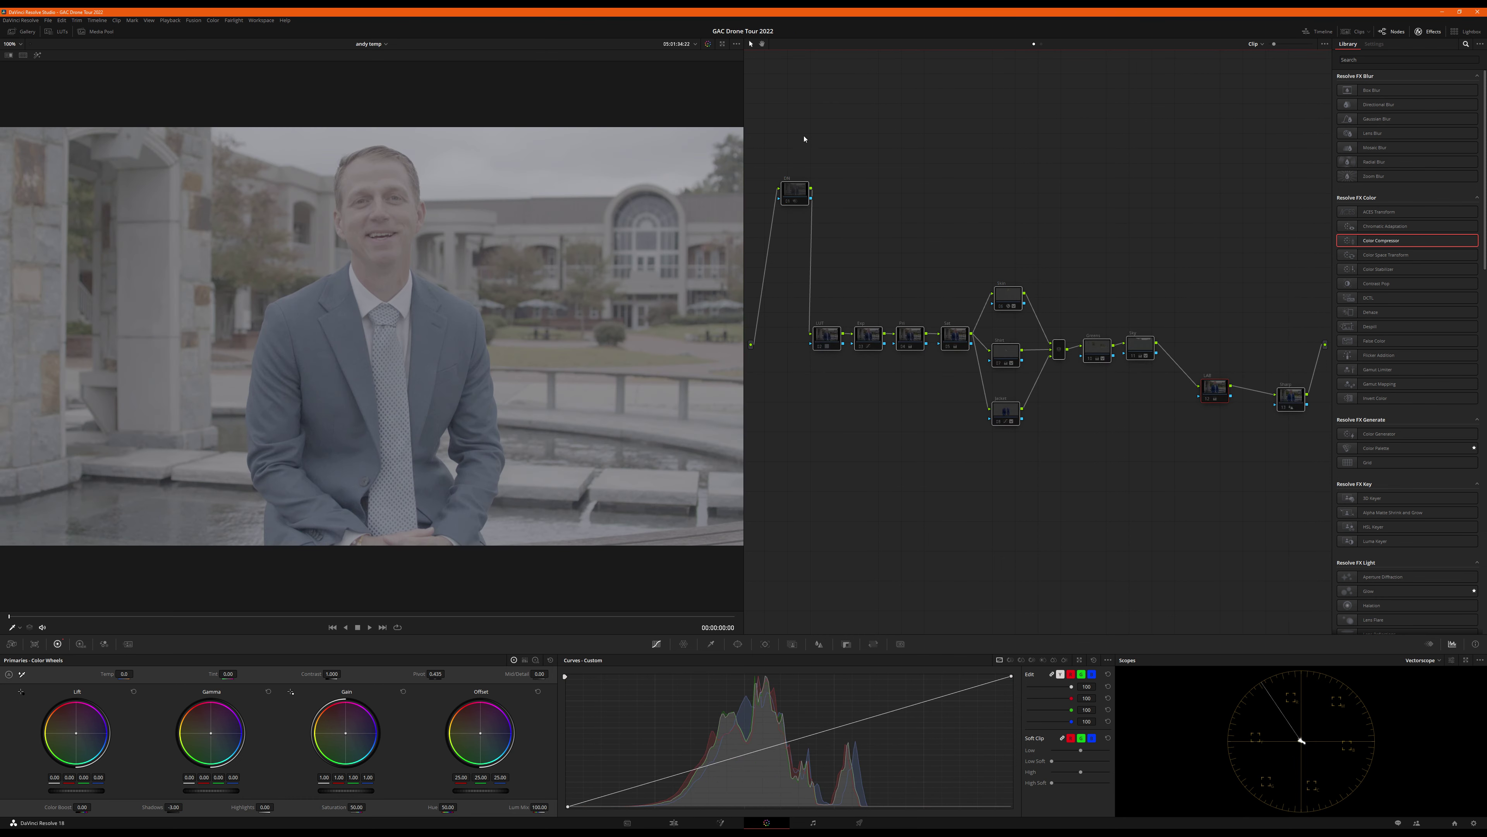
pyautogui.click(800, 196)
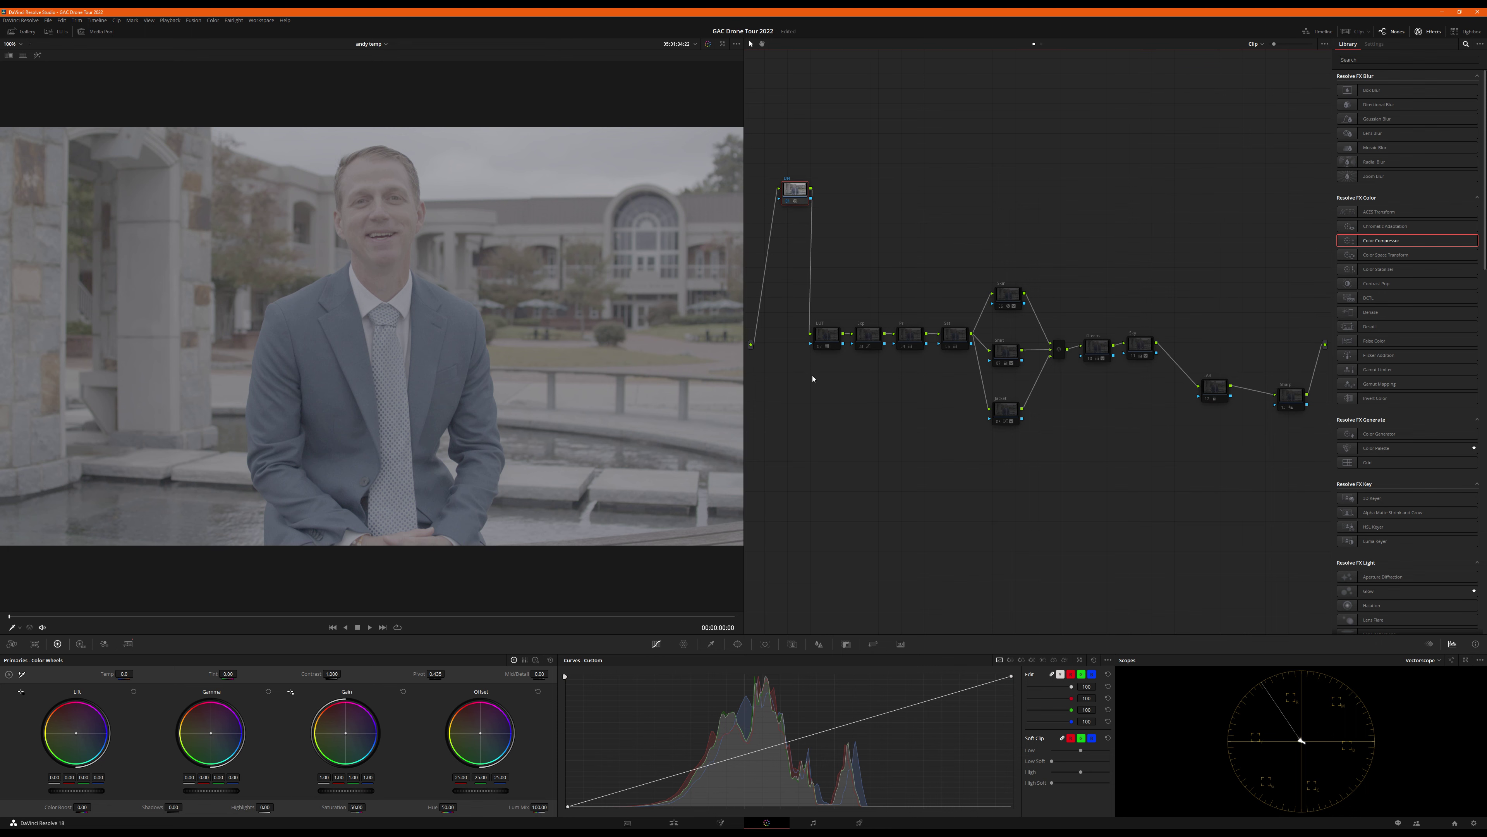
pyautogui.click(822, 339)
pyautogui.moveTo(822, 340); pyautogui.dragTo(820, 269)
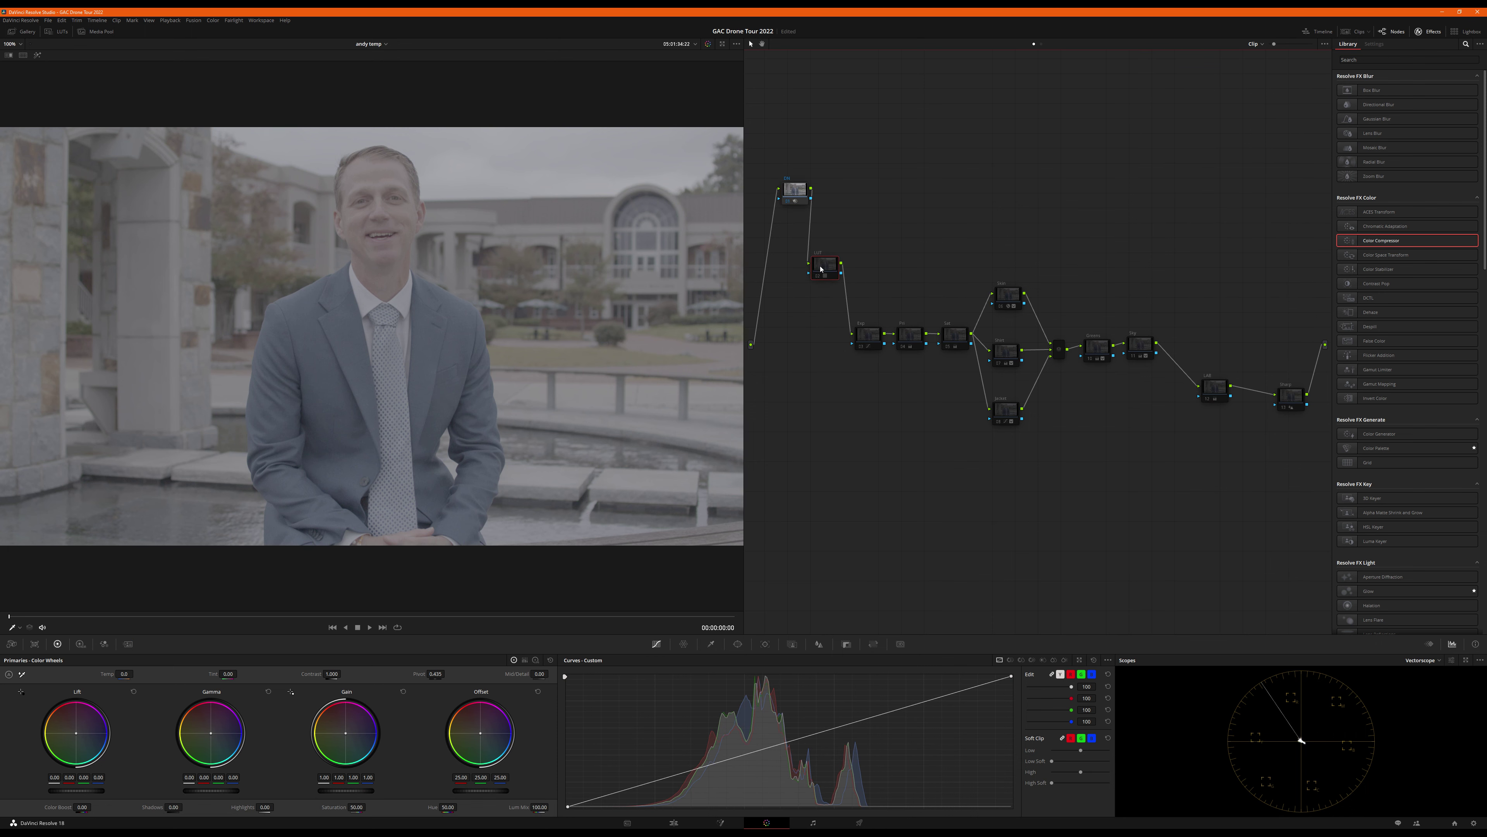
pyautogui.click(822, 273)
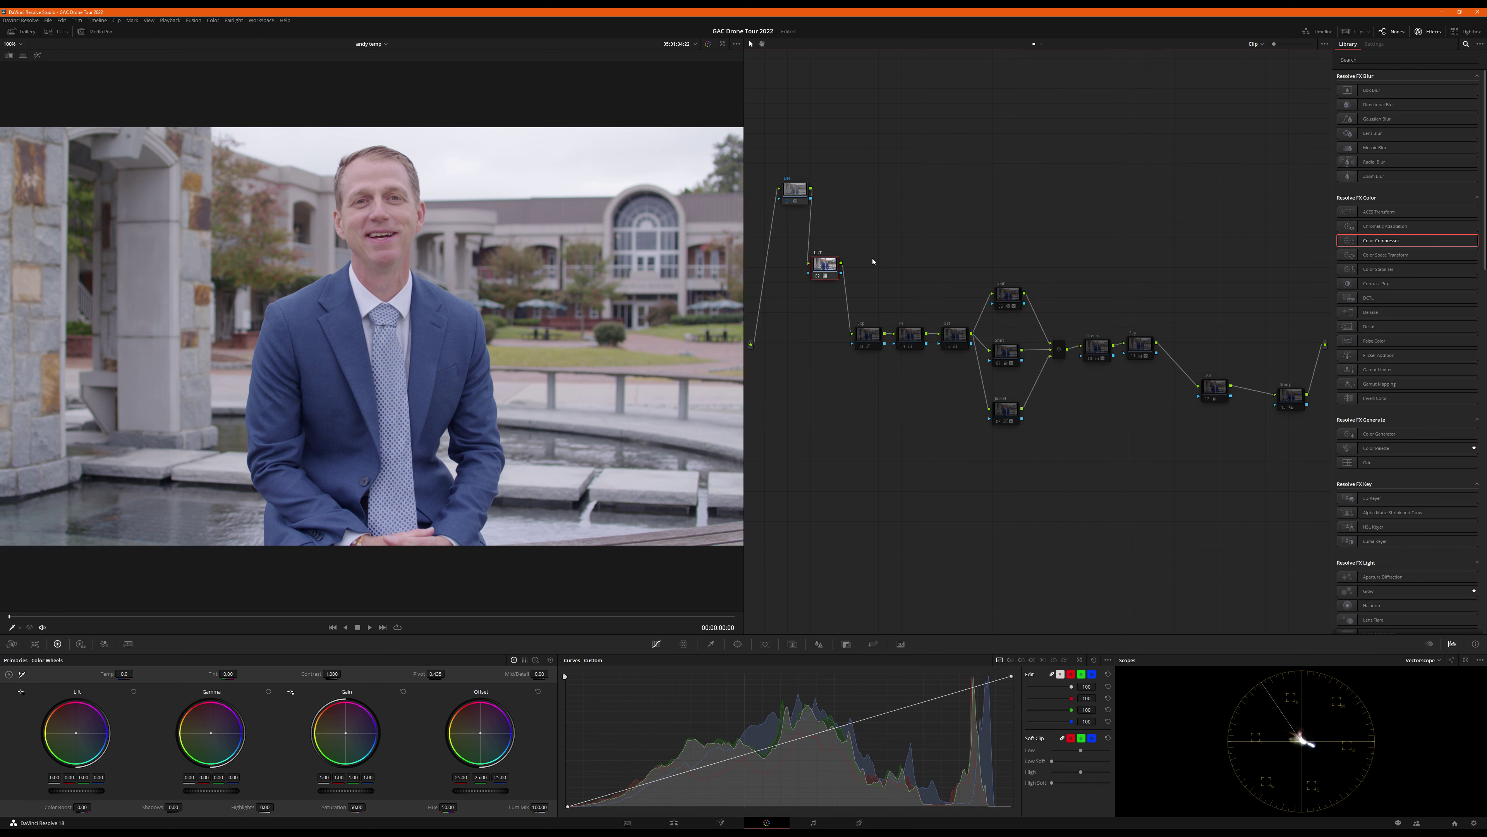
pyautogui.moveTo(825, 265); pyautogui.dragTo(824, 264)
pyautogui.click(873, 336)
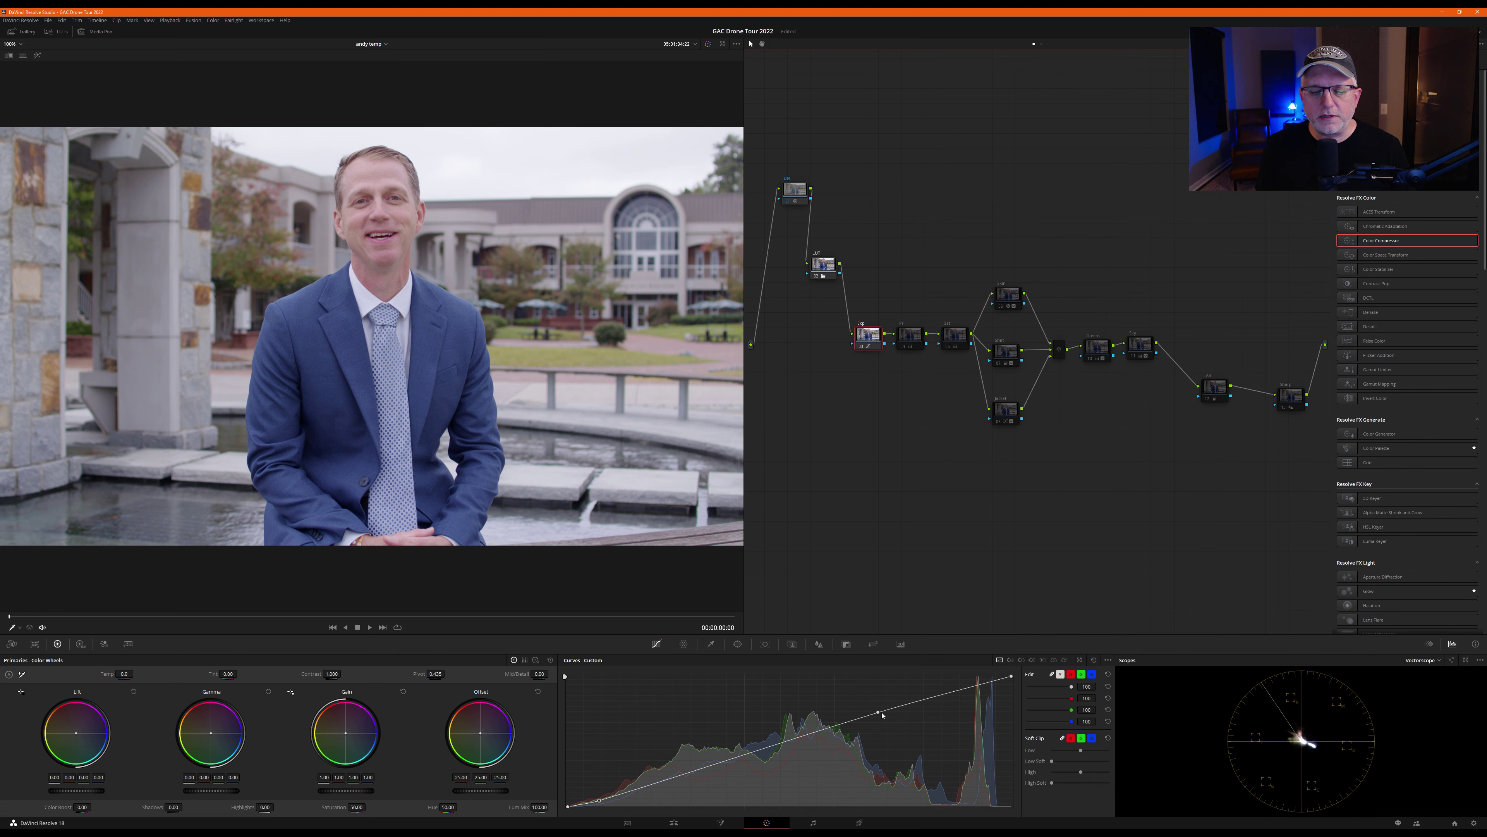
# - Switch the scopes to the RGB Parade
pyautogui.click(910, 337)
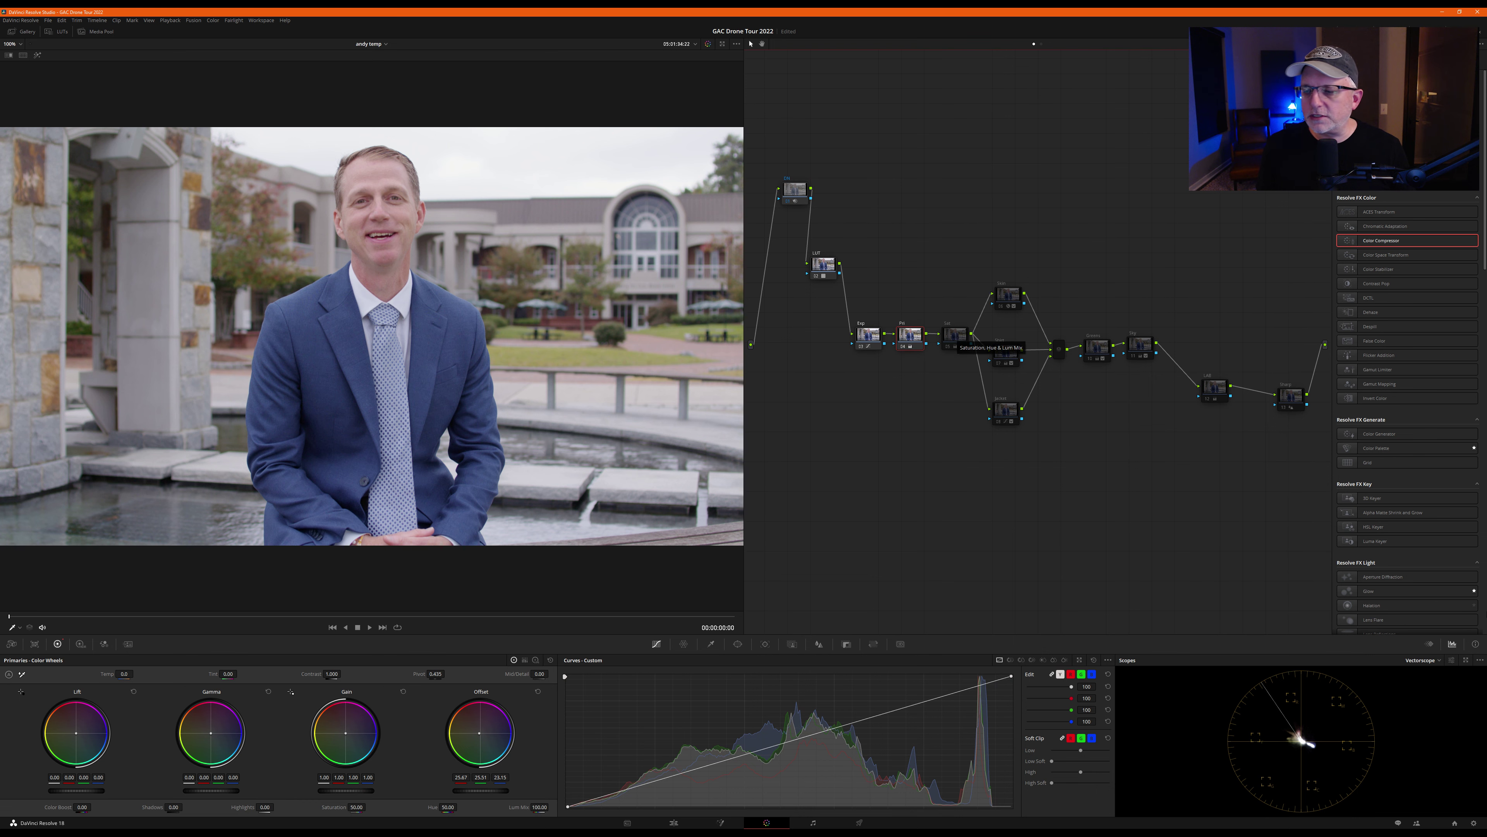
pyautogui.click(1422, 659)
pyautogui.click(1424, 671)
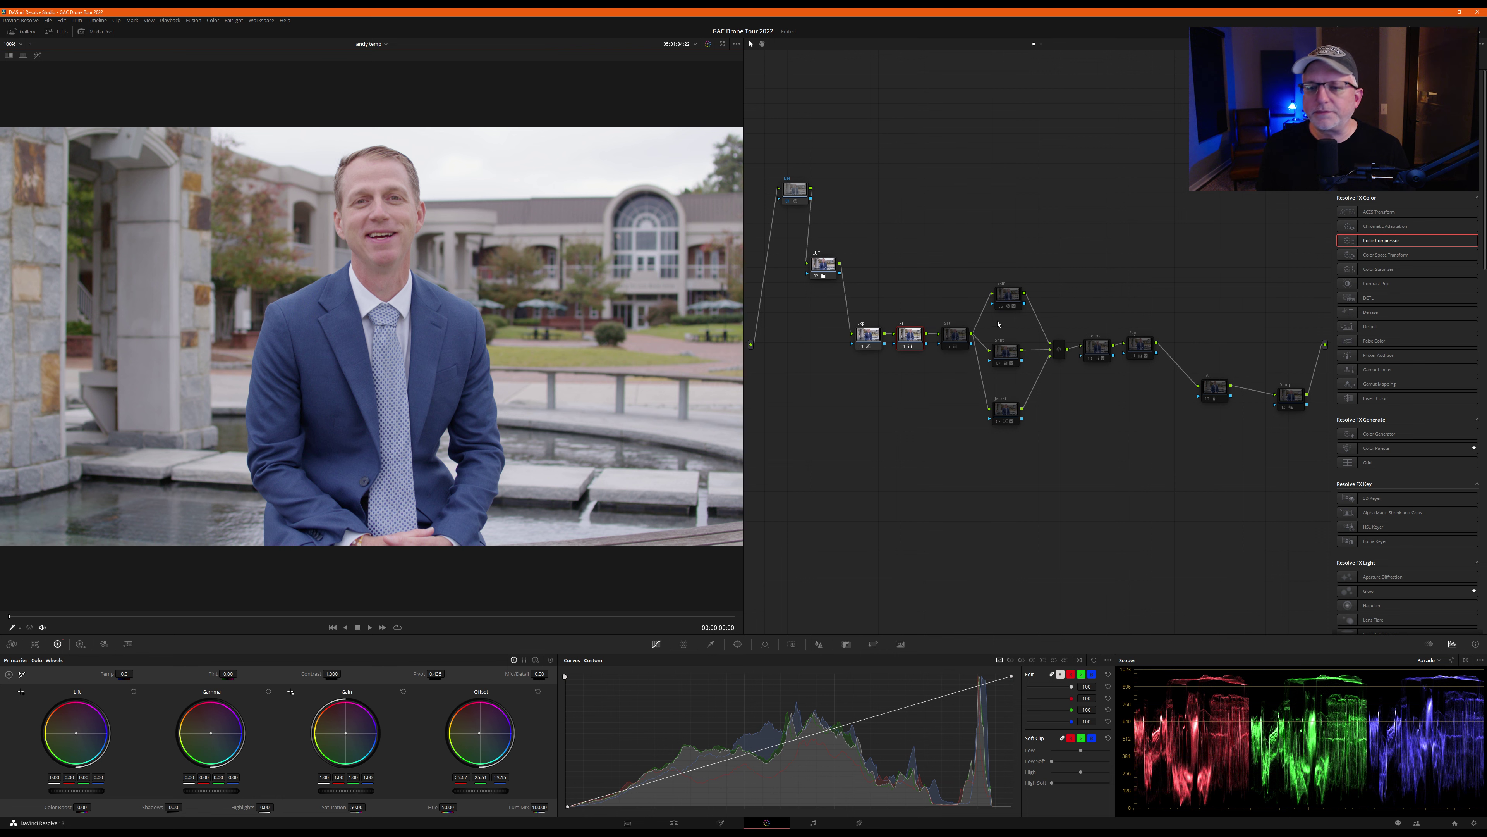
# - Toggle the Sat, Skin and Greens nodes on and off to compare each one's effect
pyautogui.hotkey('ctrl', 'd')
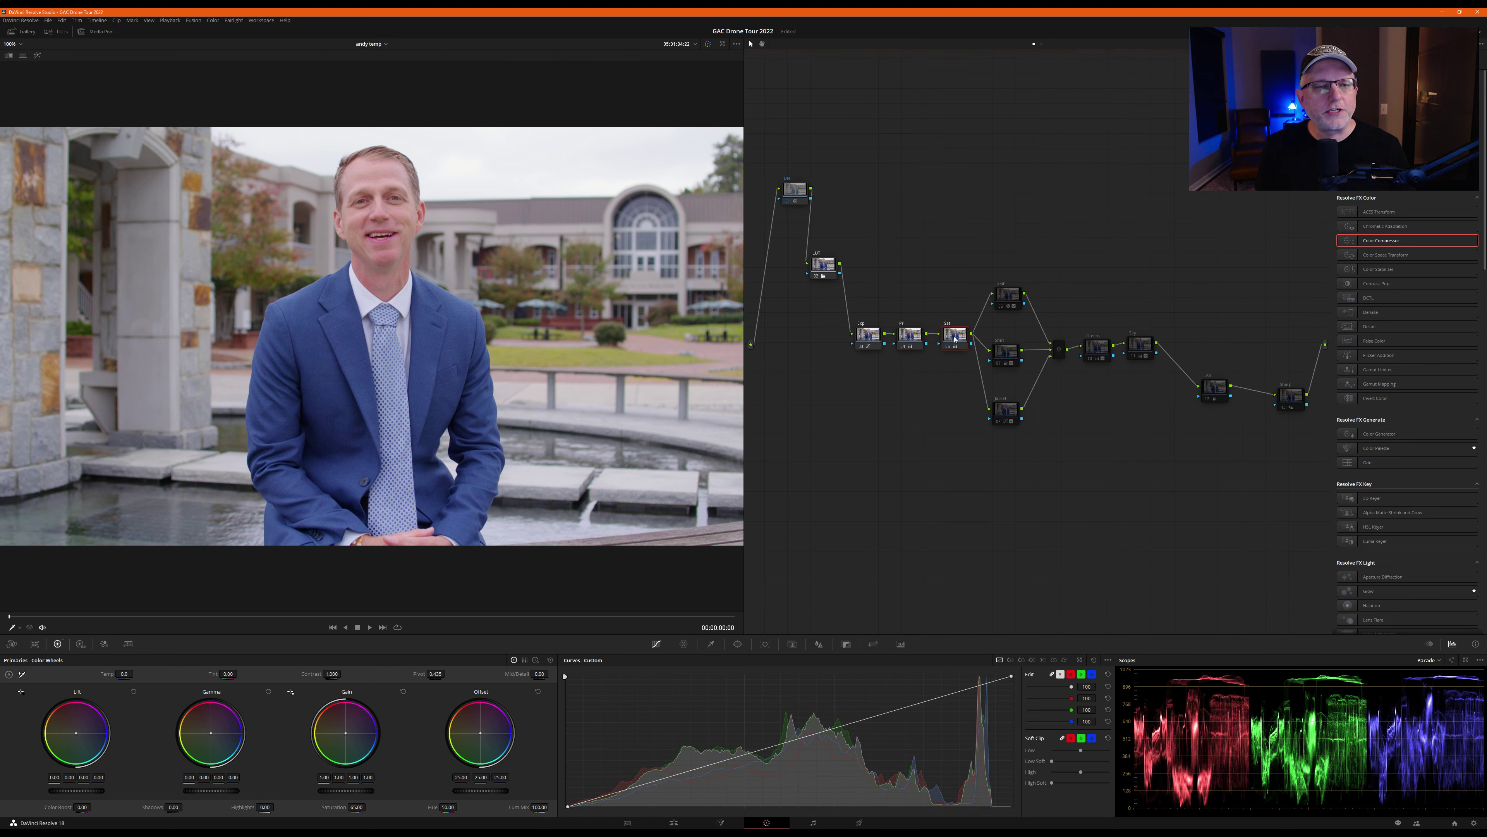
pyautogui.hotkey('ctrl', 'd')
pyautogui.hotkey('ctrl', 'd')
pyautogui.hotkey('ctrl', 'd')
pyautogui.hotkey('ctrl', 'd')
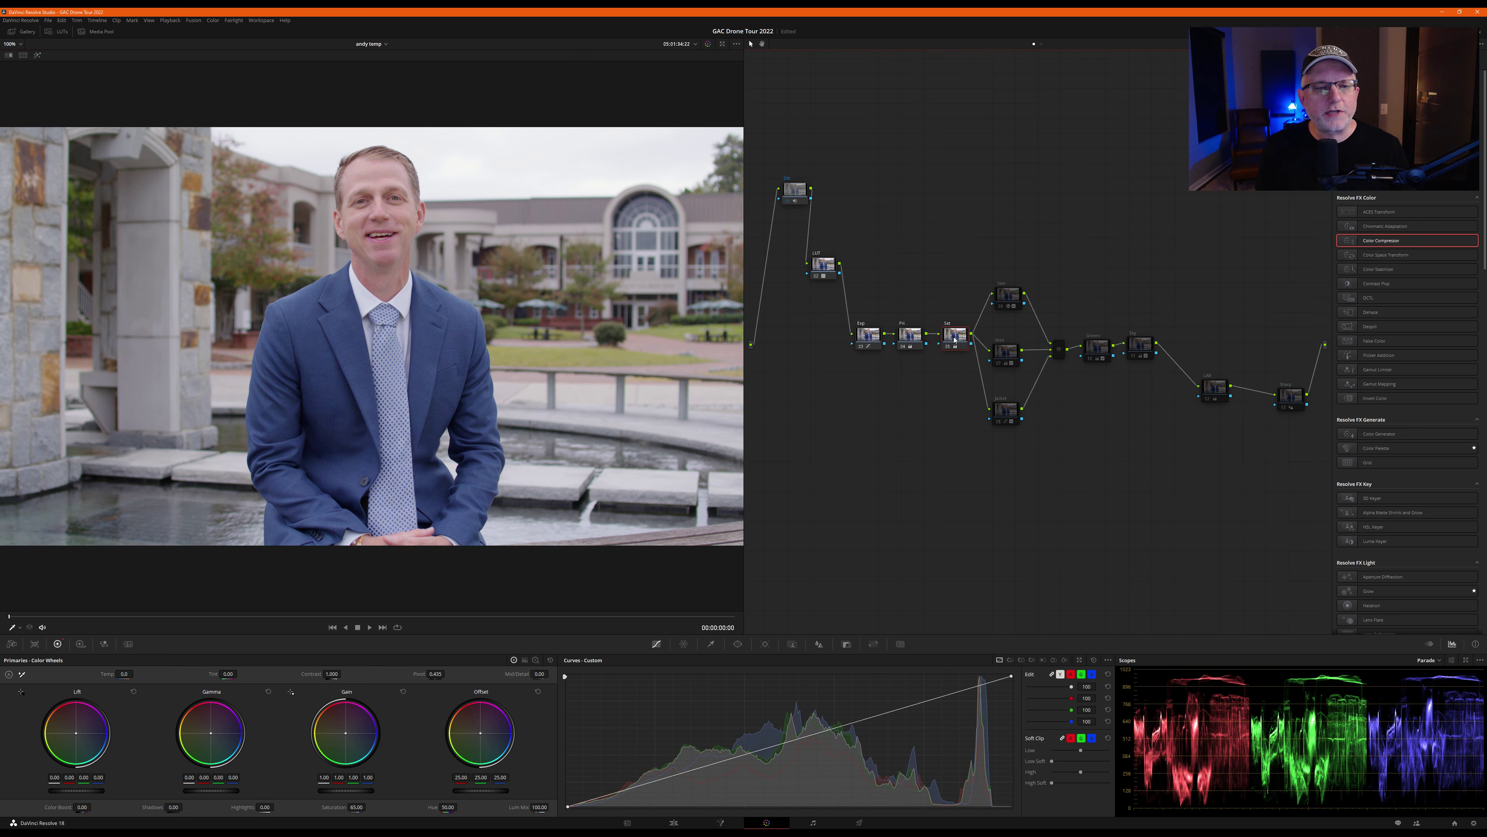
pyautogui.click(1011, 292)
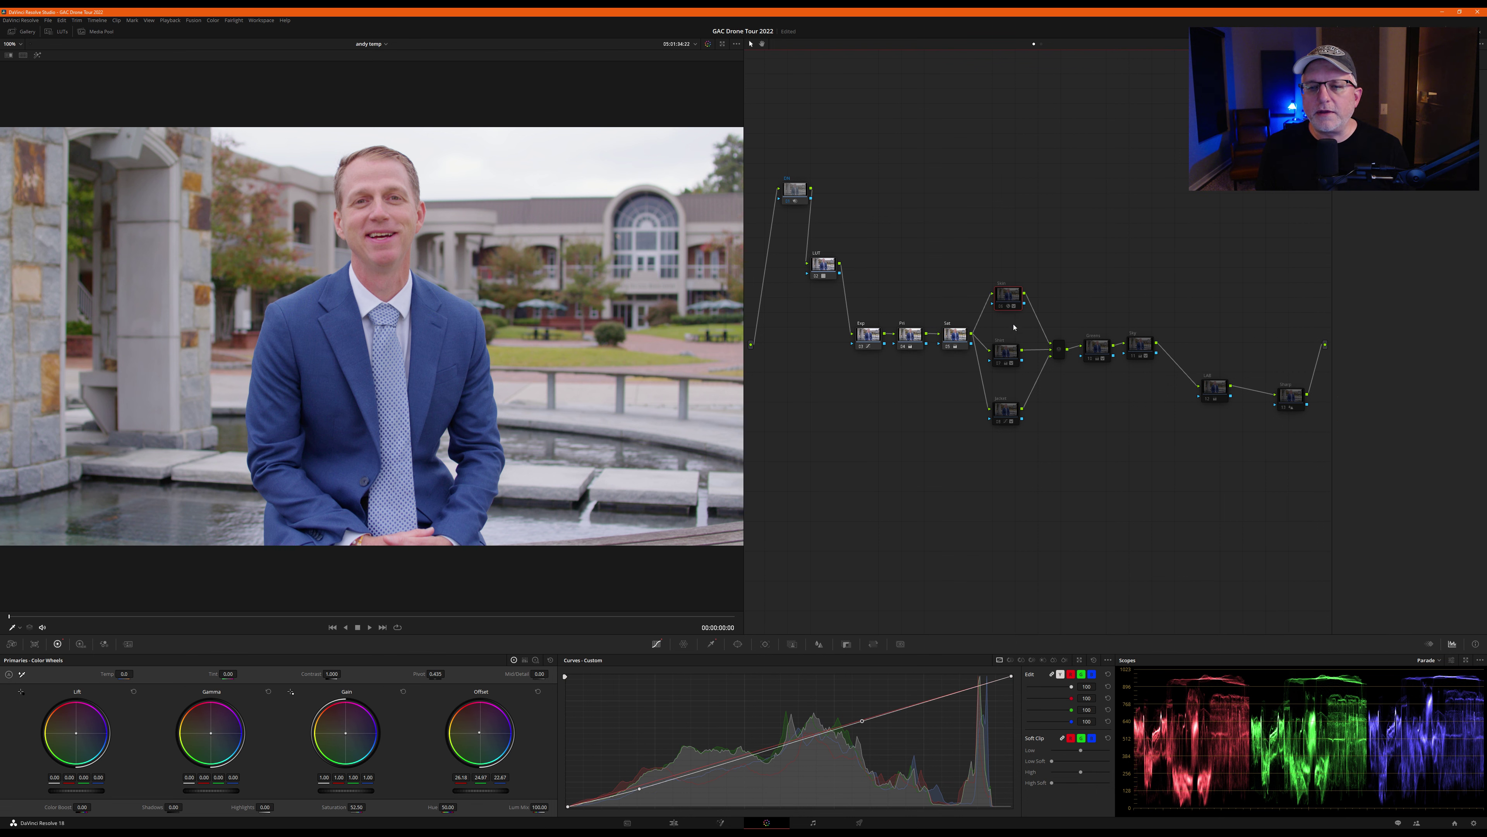
pyautogui.hotkey('ctrl', 'd')
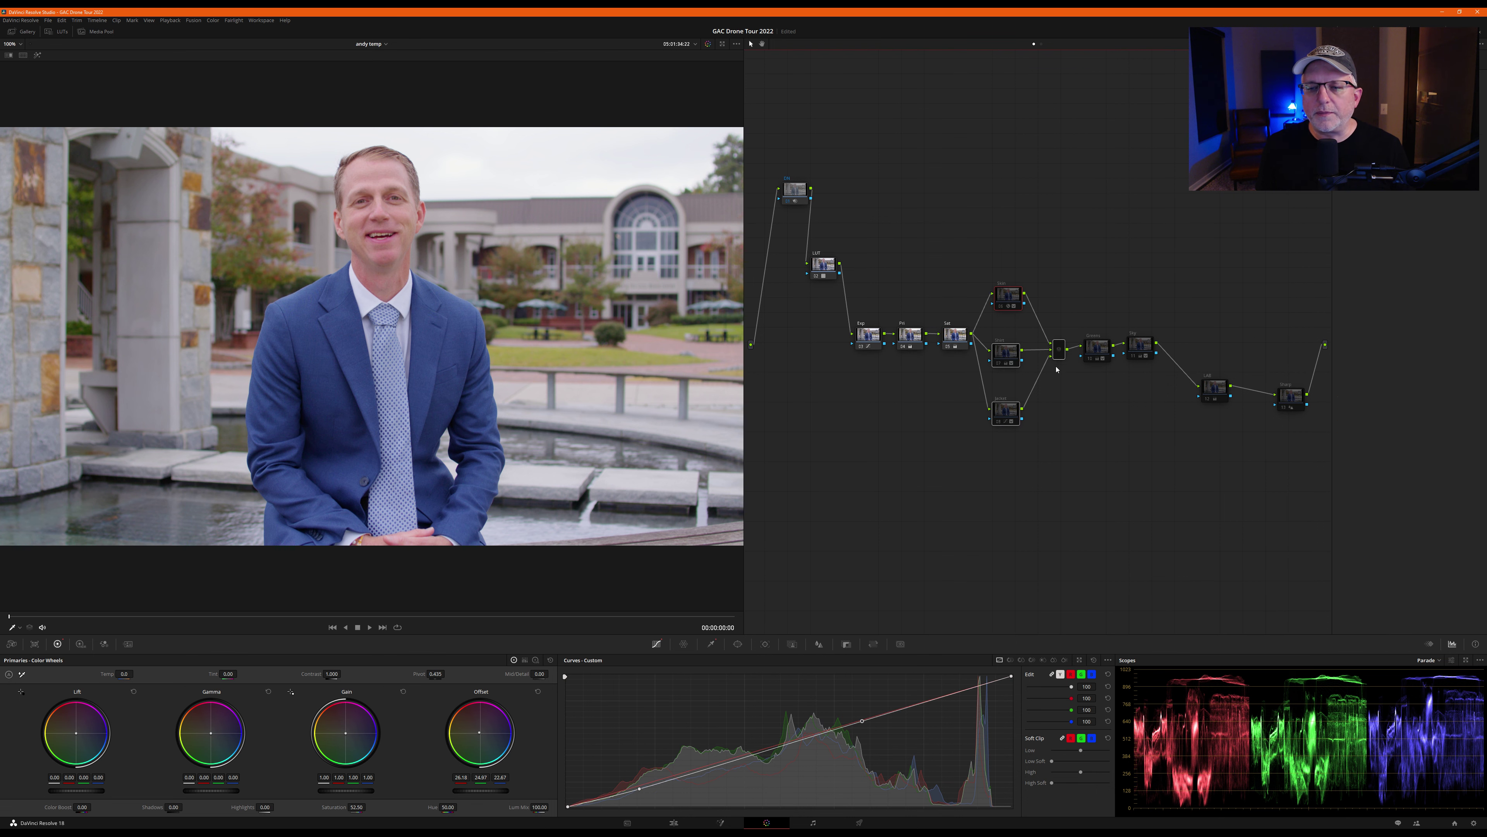
pyautogui.hotkey('ctrl', 'd')
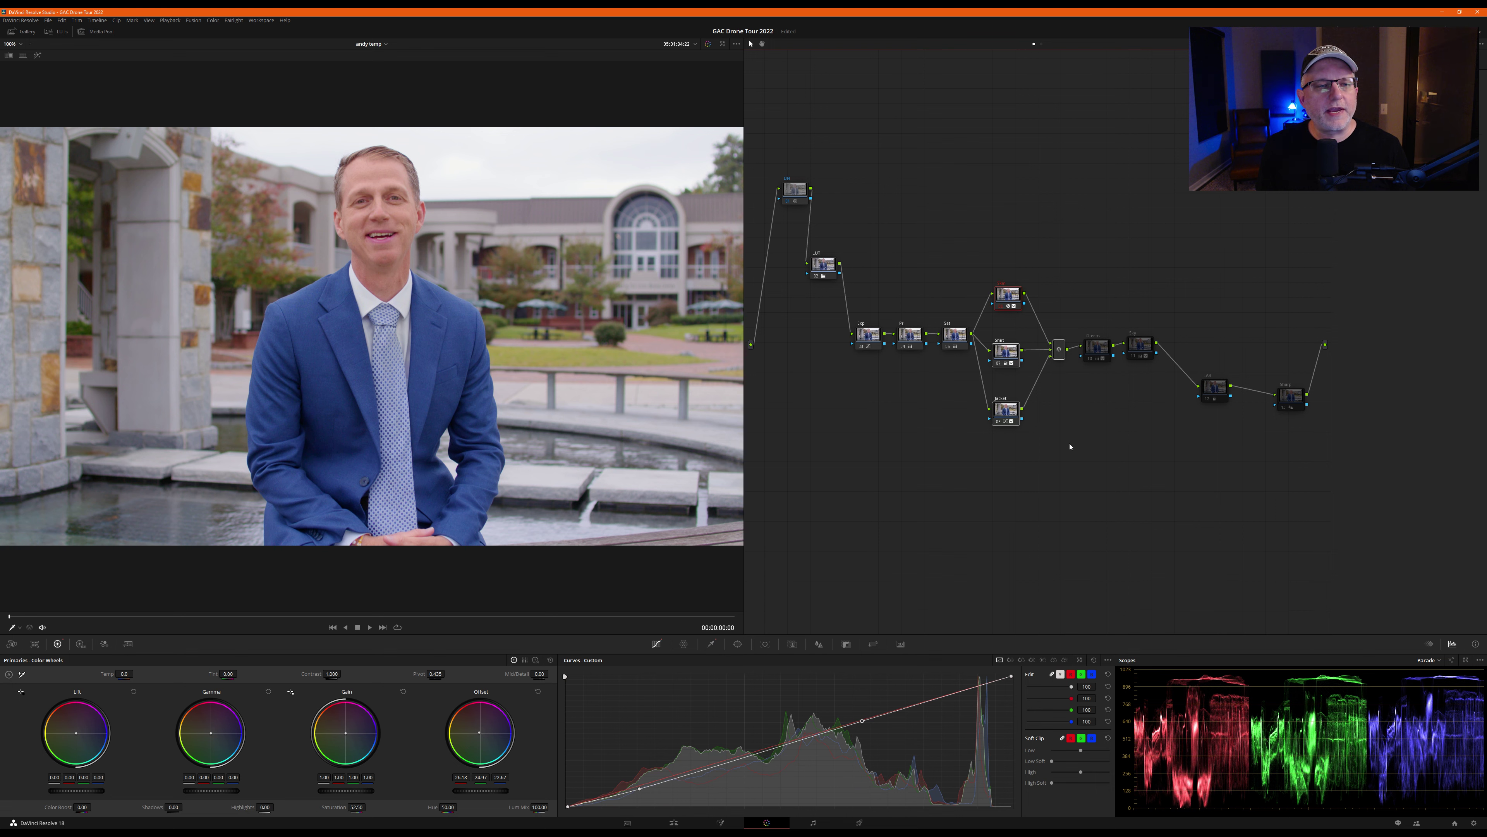
pyautogui.hotkey('ctrl', 'd')
pyautogui.hotkey('ctrl', 'd')
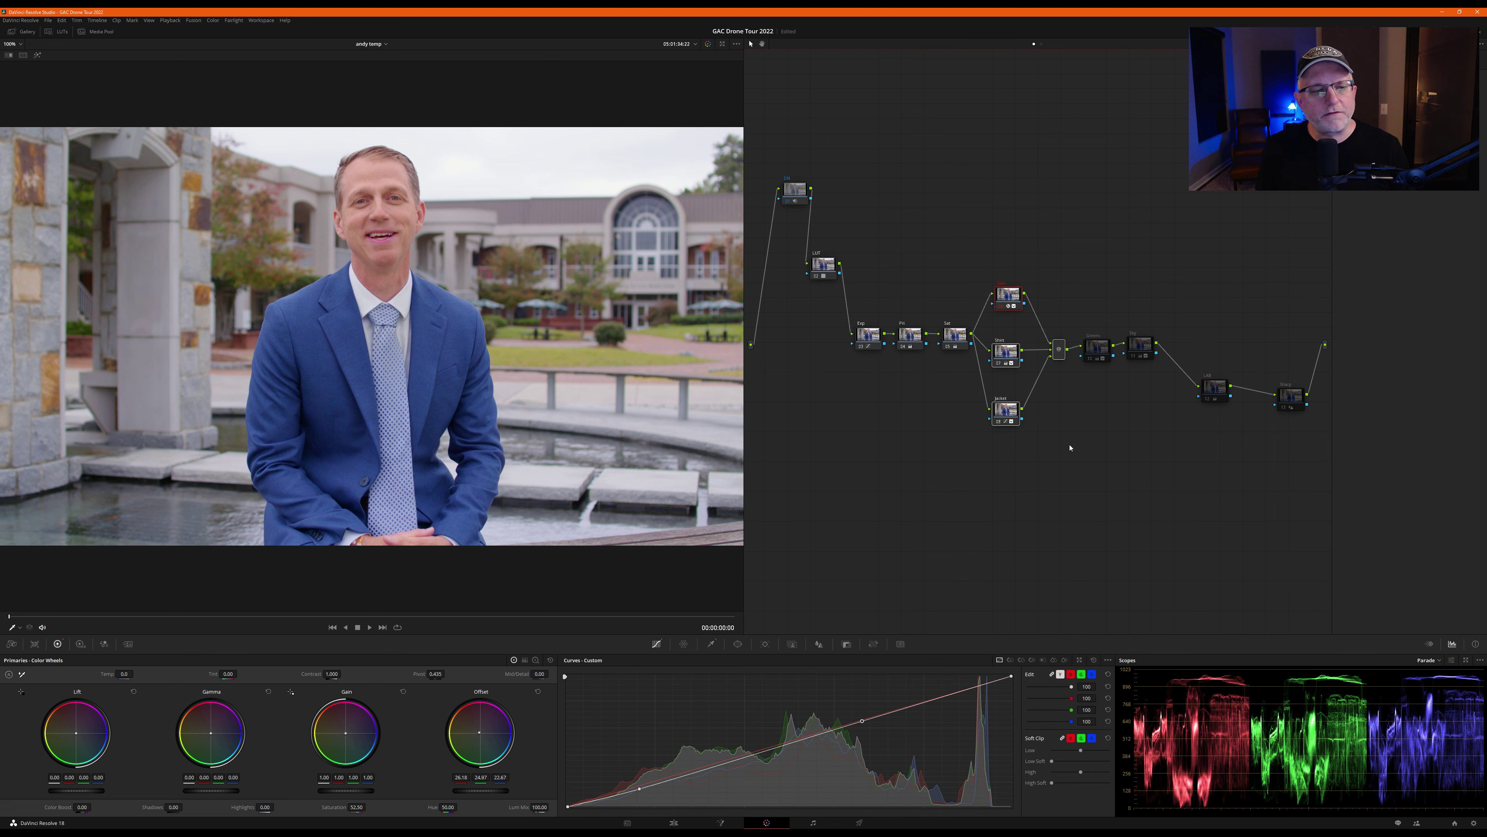
pyautogui.hotkey('ctrl', 'd')
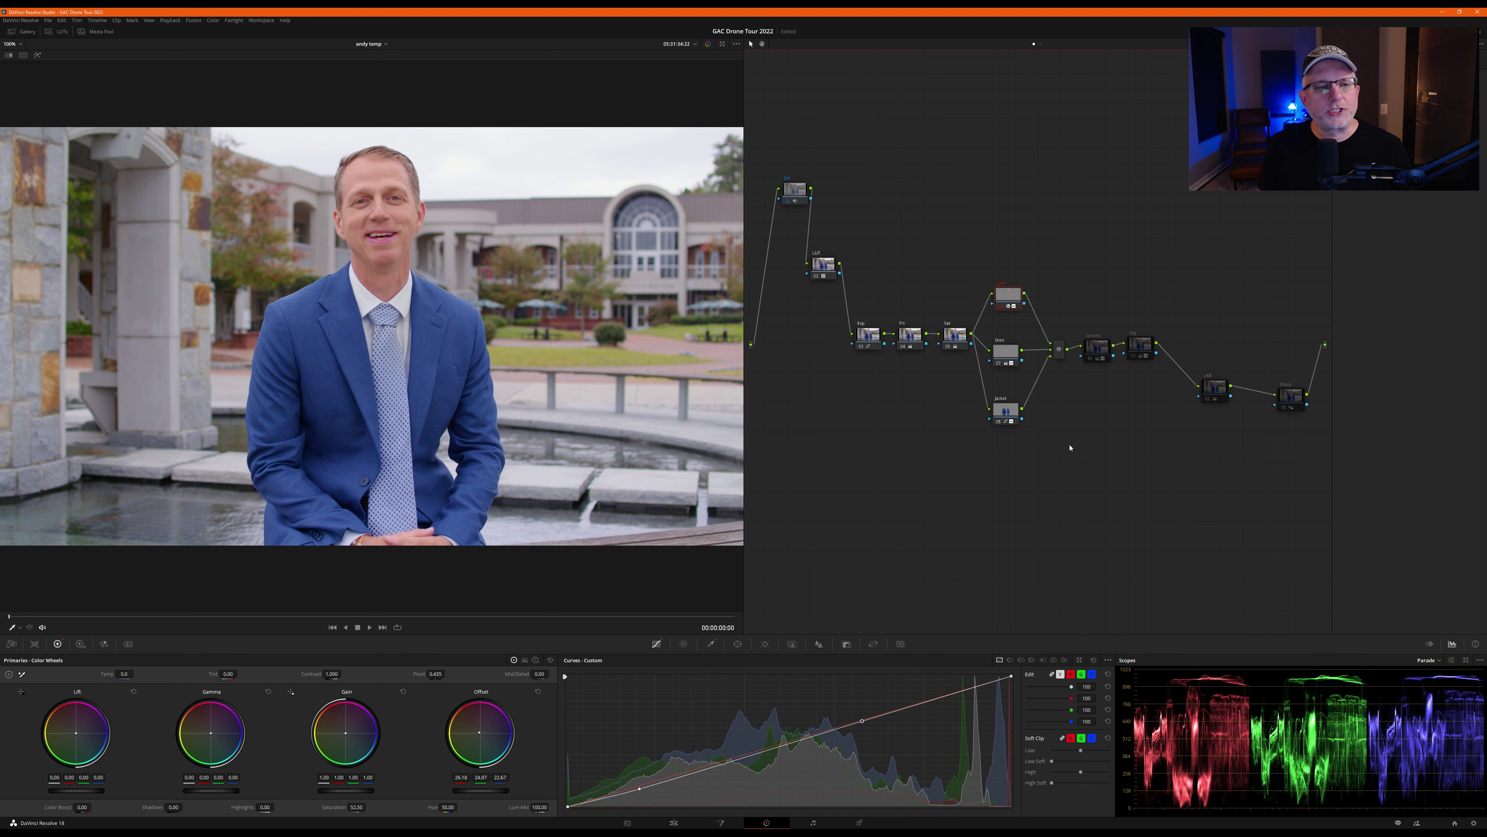
pyautogui.click(1097, 348)
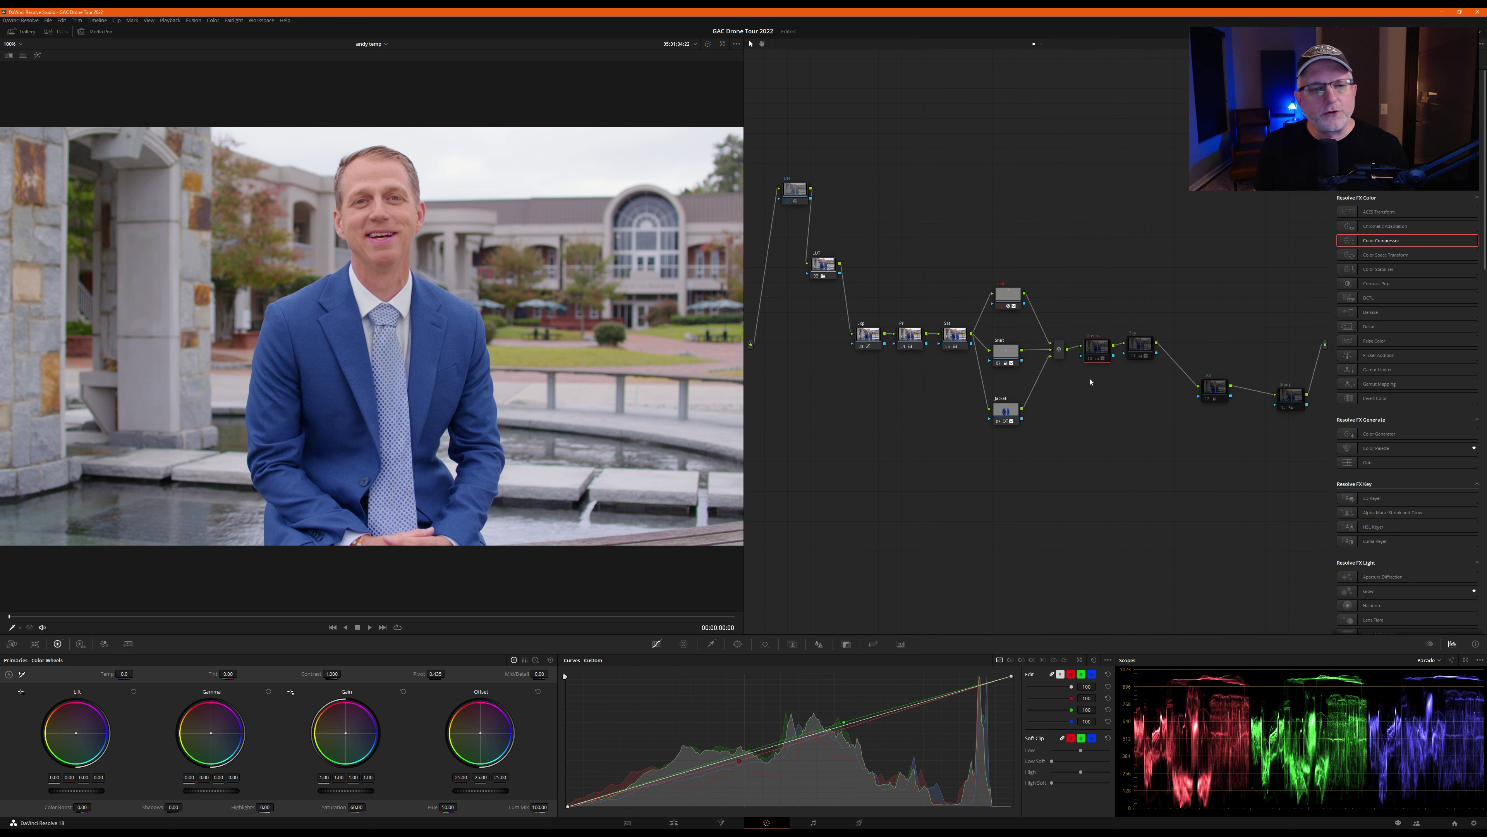
pyautogui.hotkey('ctrl', 'd')
pyautogui.hotkey('ctrl', 'd')
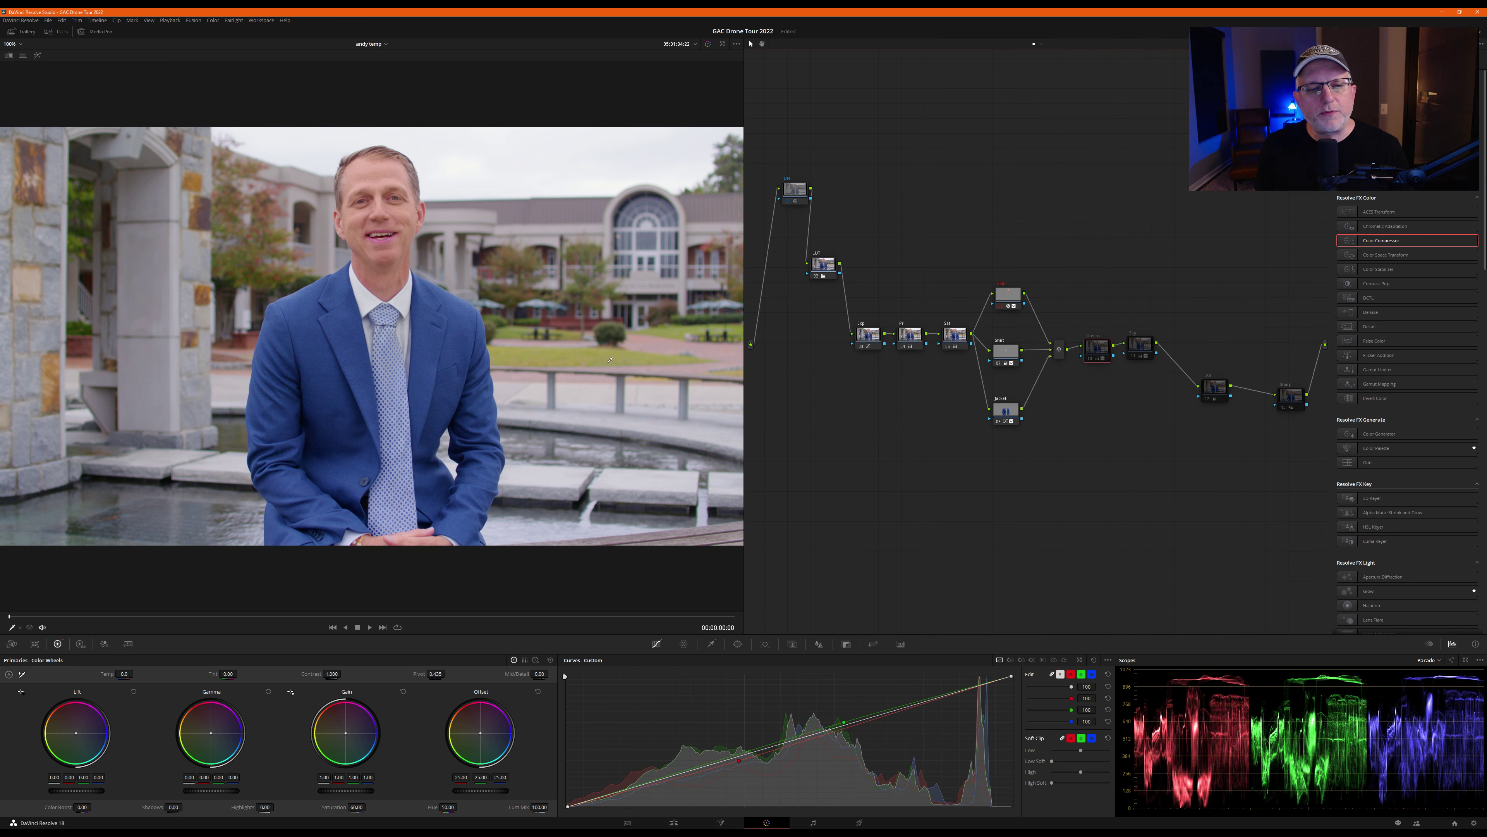
pyautogui.hotkey('ctrl', 'd')
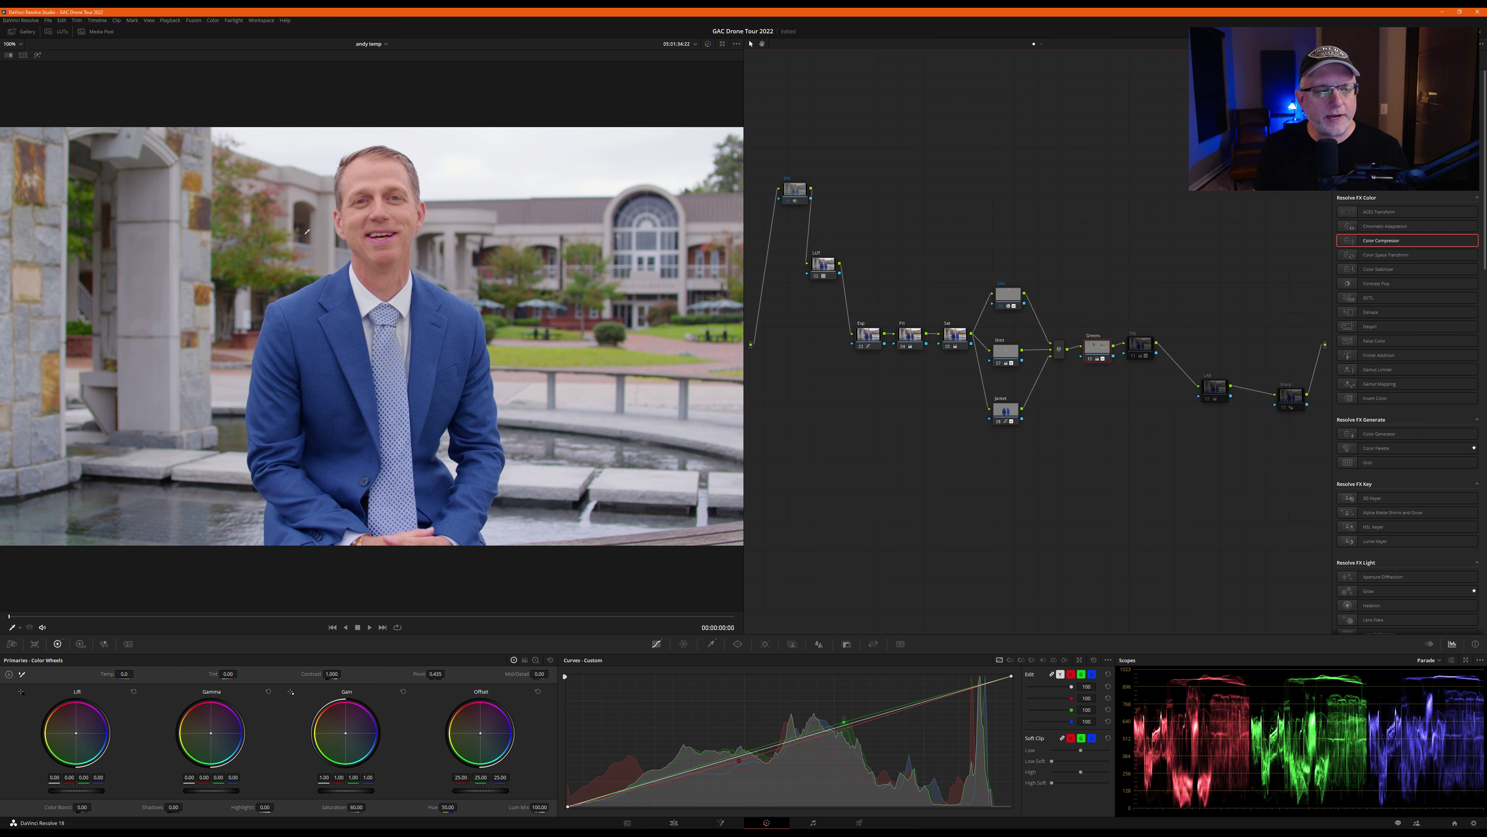
# - Nudge the LAB node down and left between Sky and Sharp
pyautogui.click(1143, 346)
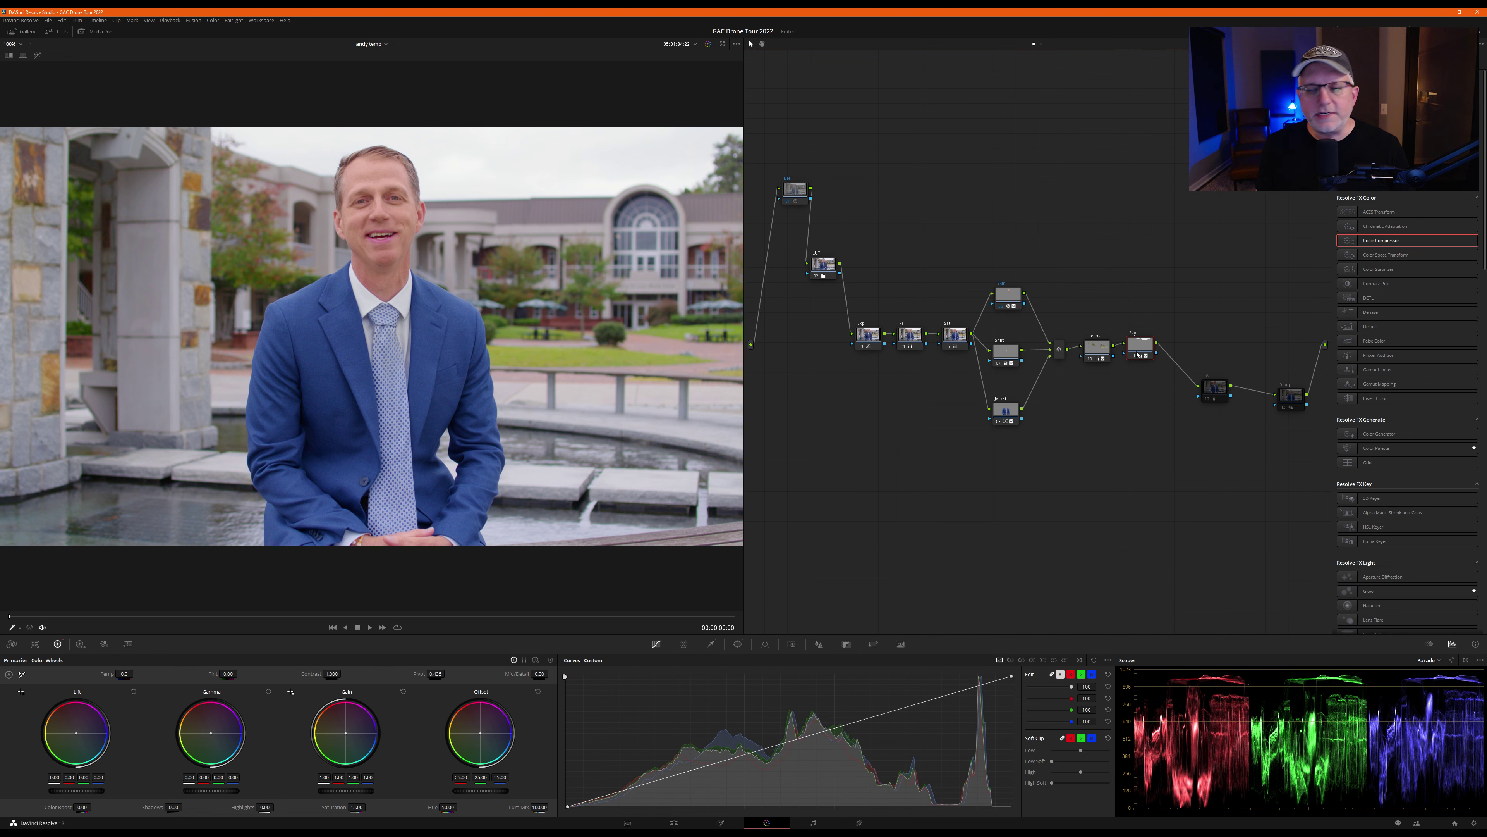
pyautogui.moveTo(1212, 392); pyautogui.dragTo(1192, 404)
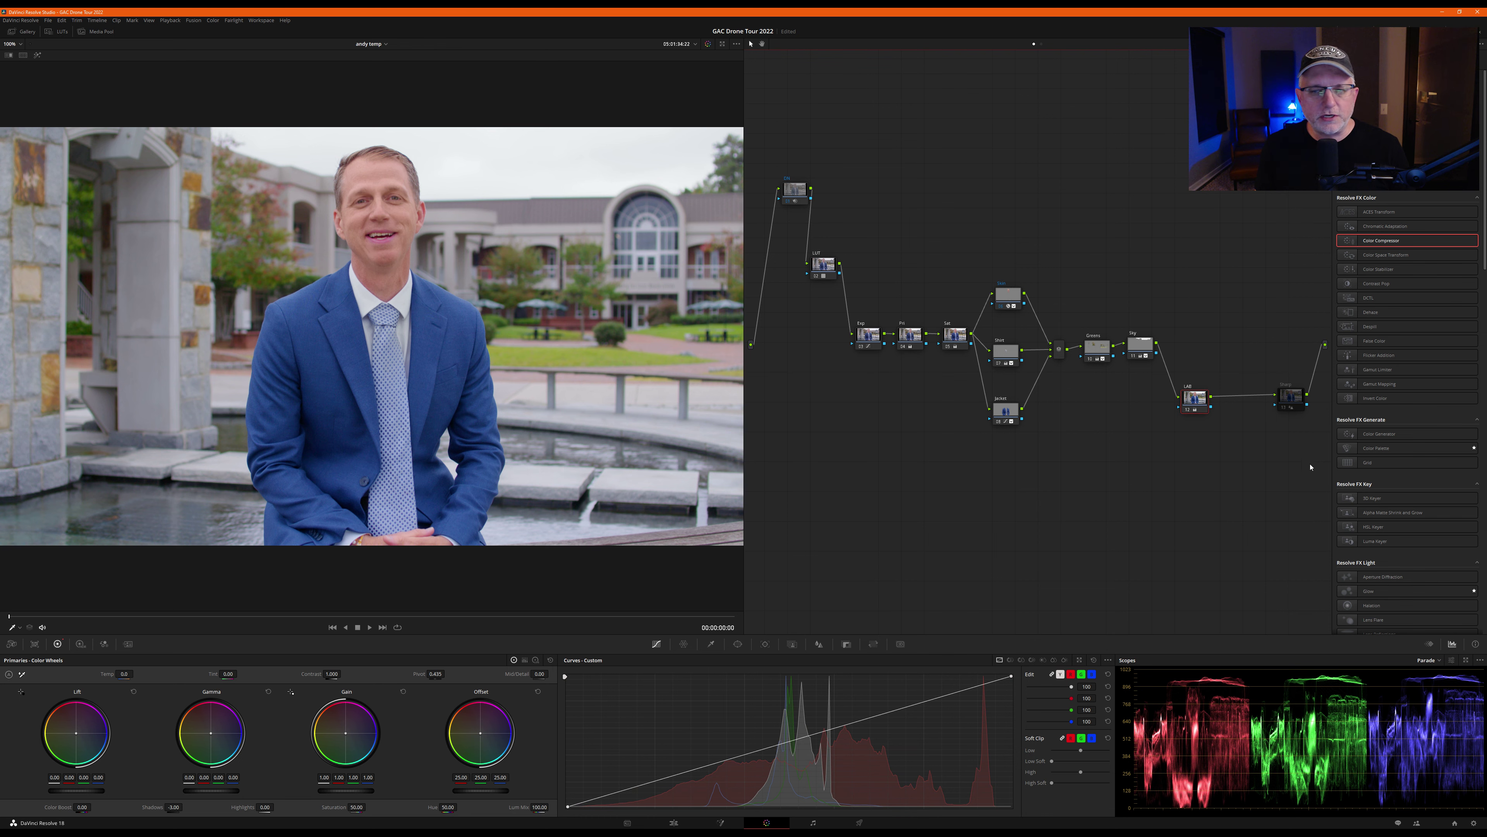
pyautogui.click(1296, 396)
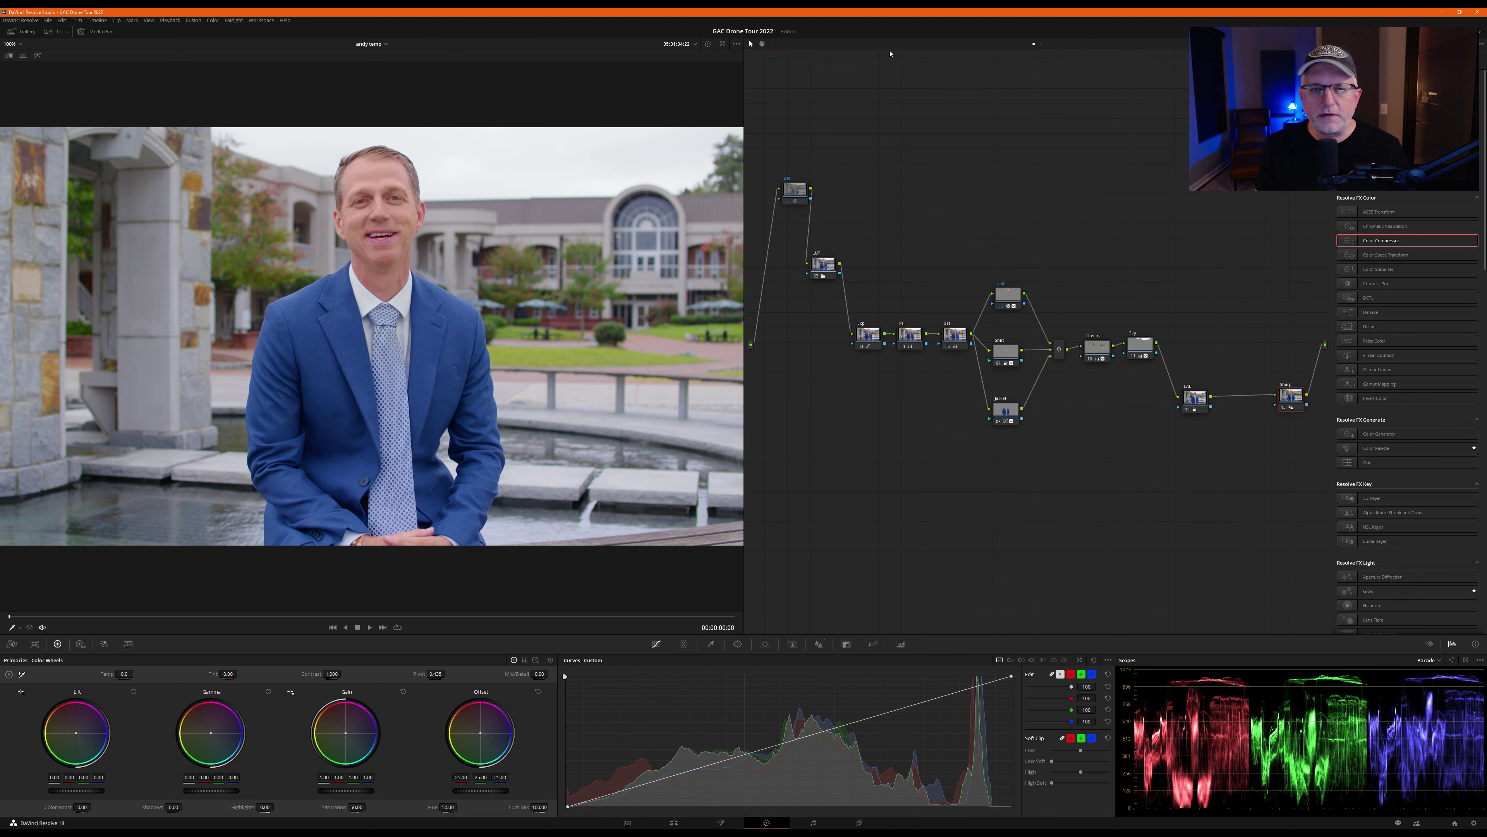
# - Switch to the Enhanced Viewer so the graded interview clip fills the screen
pyautogui.click(724, 45)
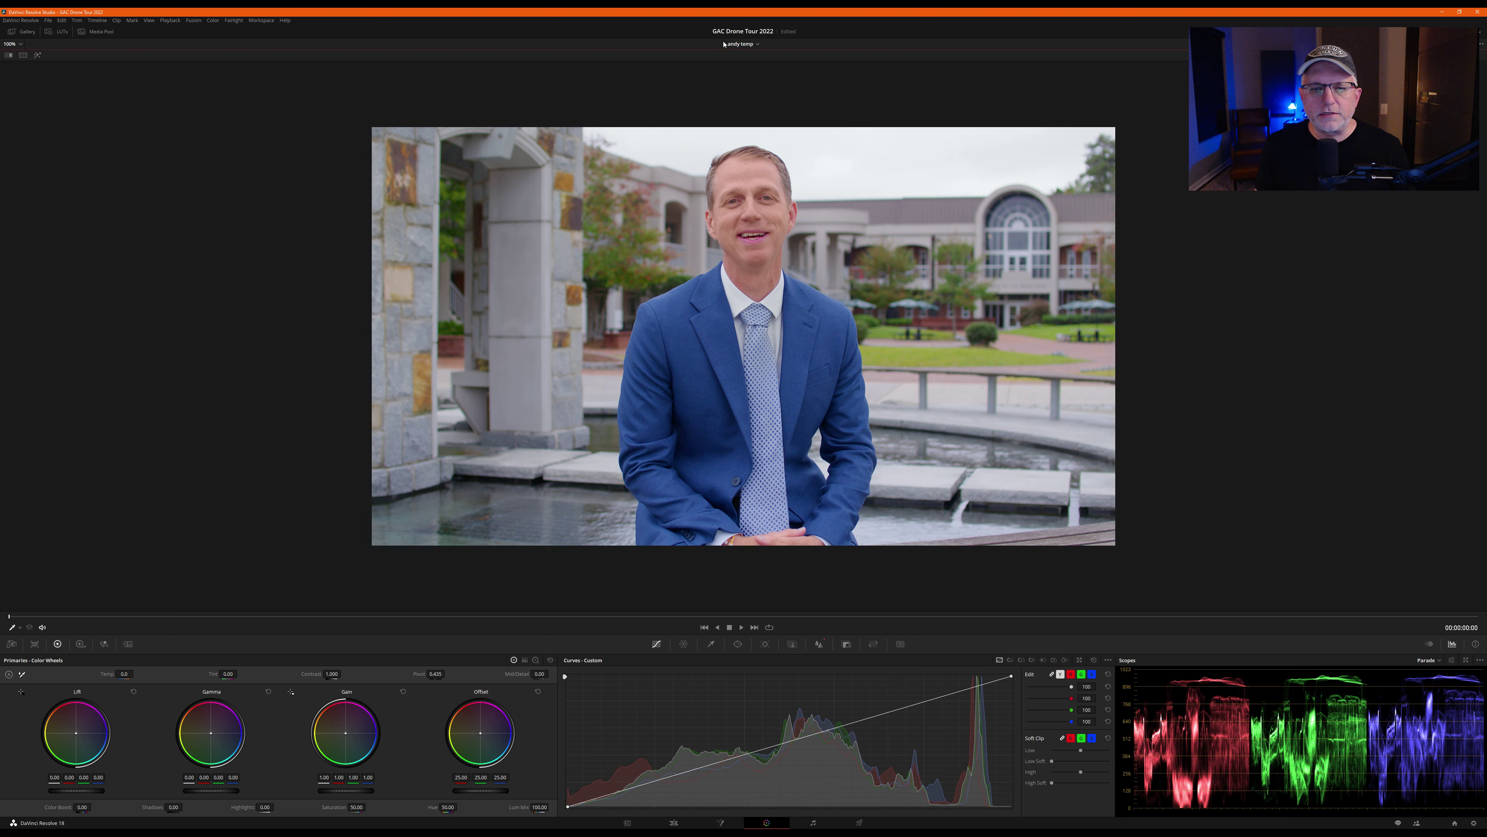